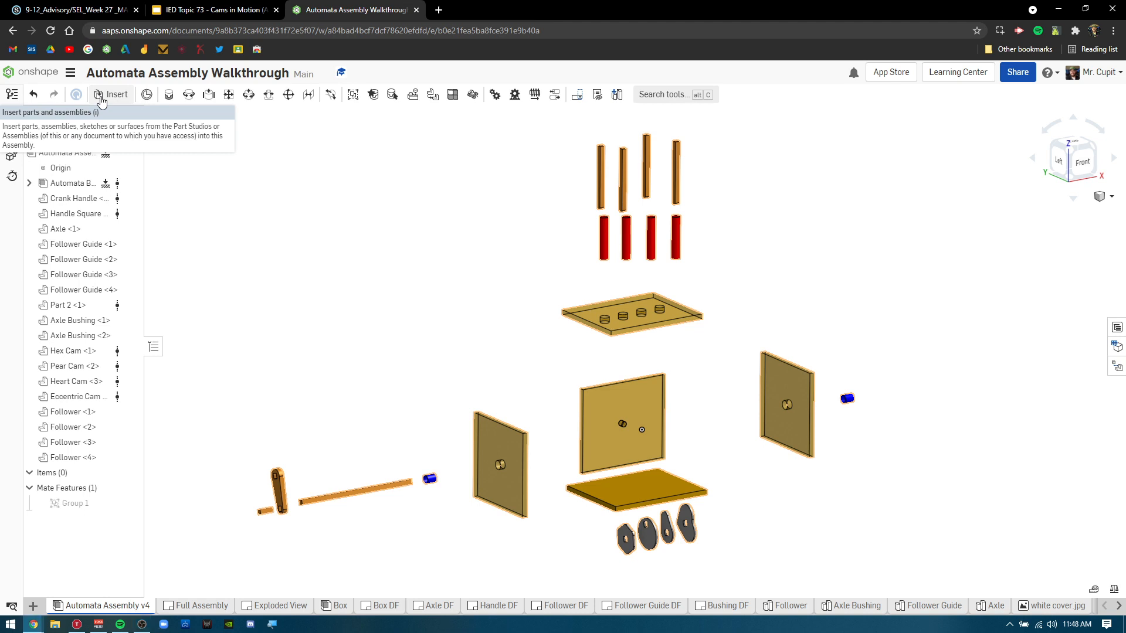
- Check the insertable parts list, and open the Cam Creation Activity slide in the Cams in Motion presentation
left_click(100, 100)
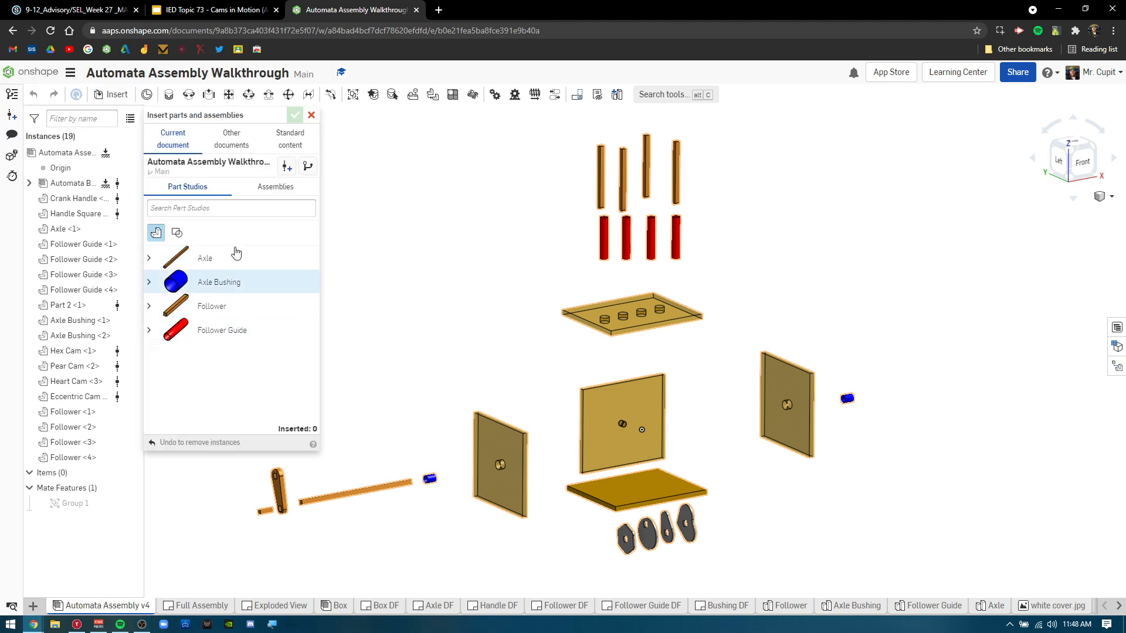
left_click(312, 115)
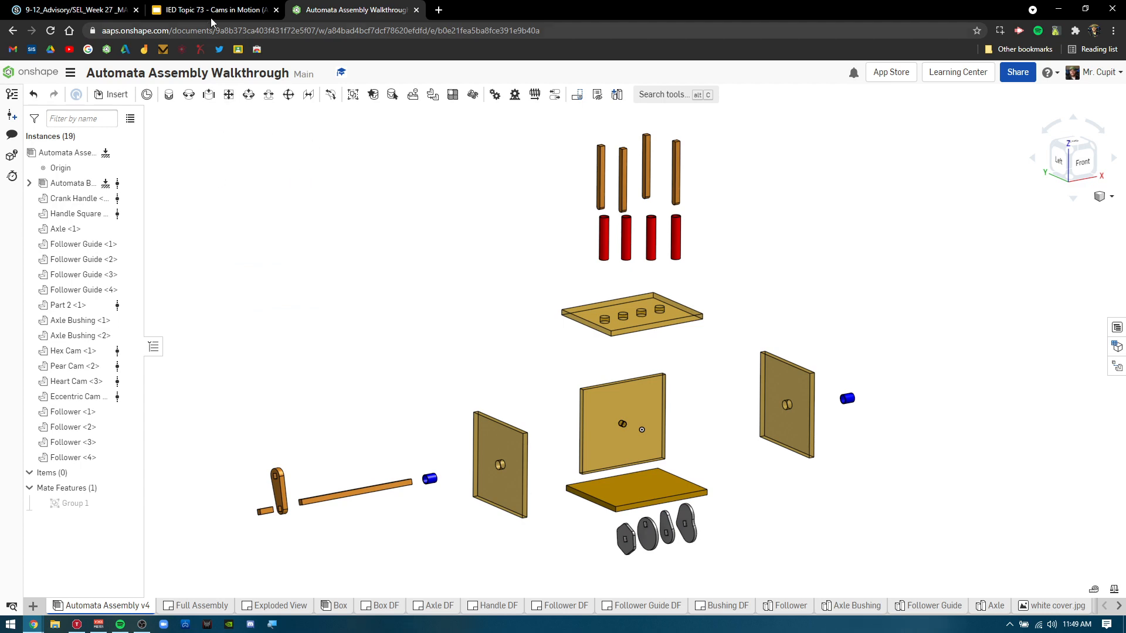
left_click(210, 17)
scroll(80, 507, "down", 10)
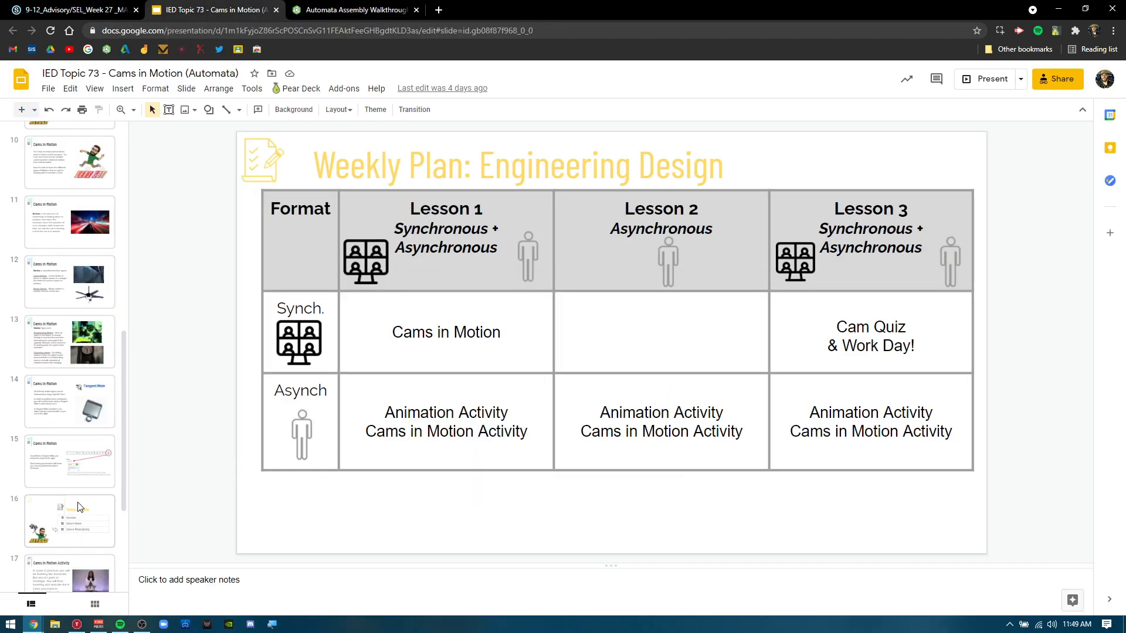
scroll(80, 506, "down", 3)
left_click(75, 454)
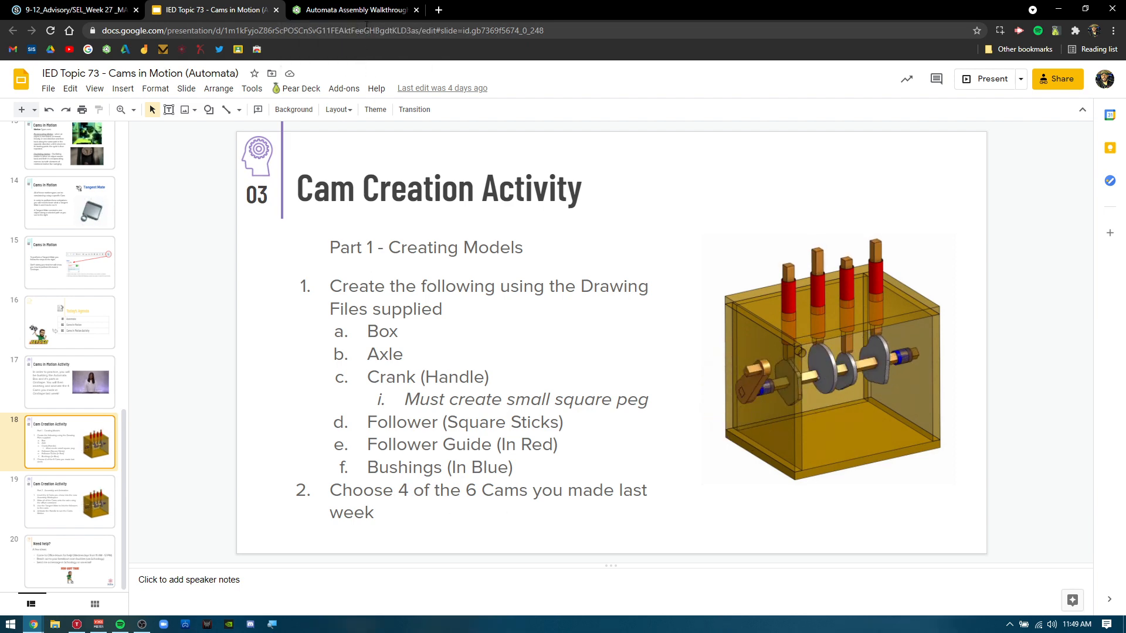
- Switch back to the Onshape assembly and examine the four cams beneath the box and the full set of exploded parts
left_click(365, 16)
scroll(710, 544, "down", 5)
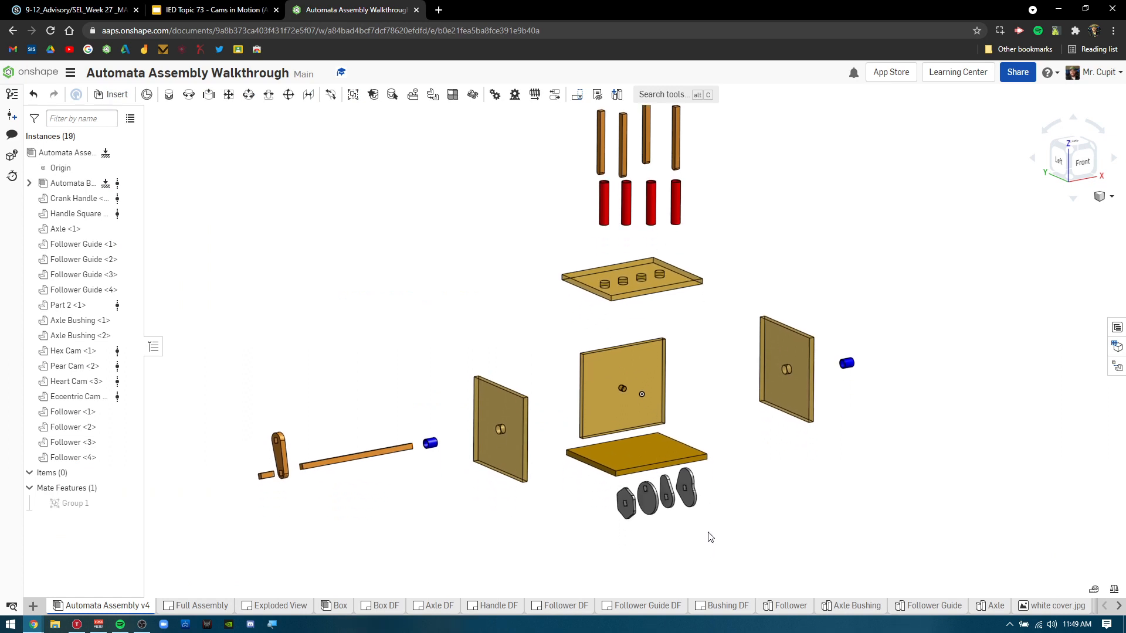
scroll(709, 533, "down", 5)
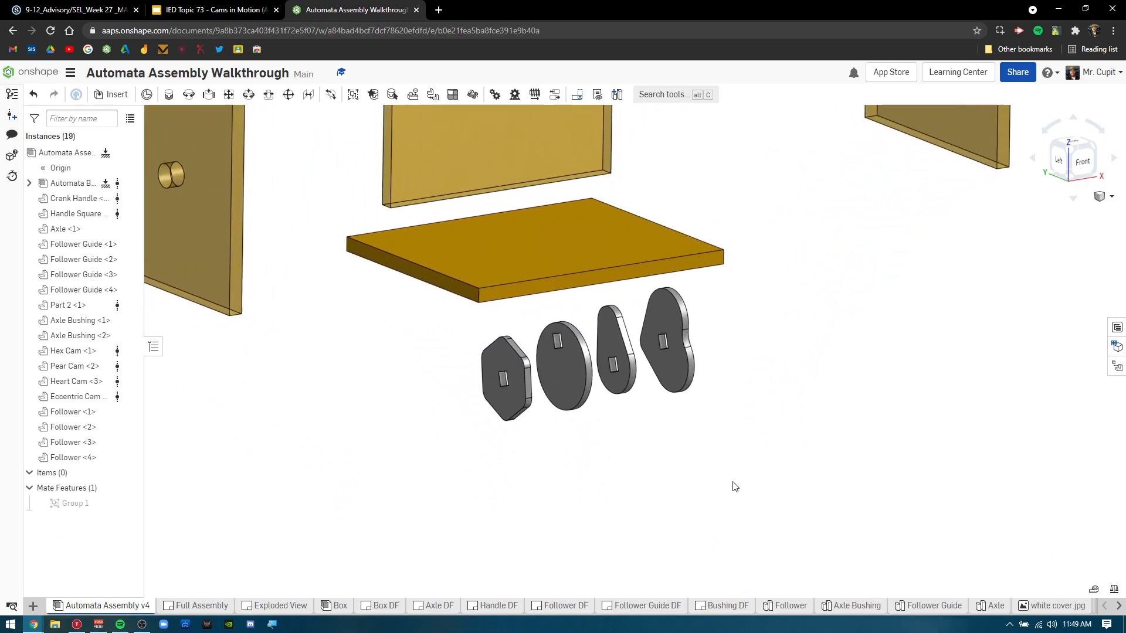
scroll(737, 475, "down", 3)
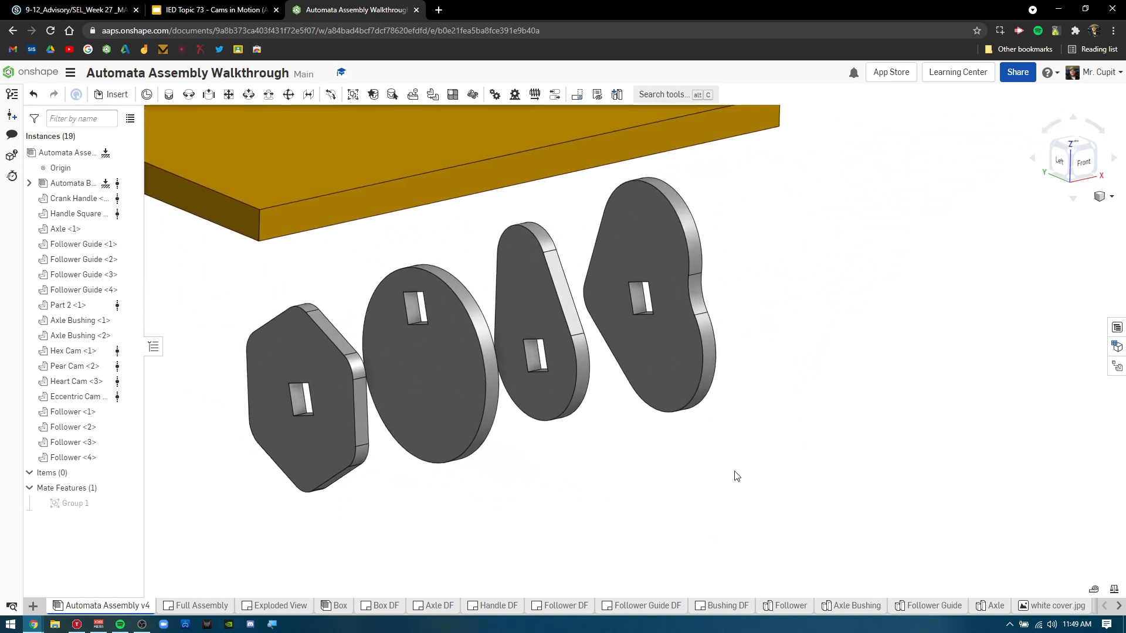
scroll(737, 476, "down", 2)
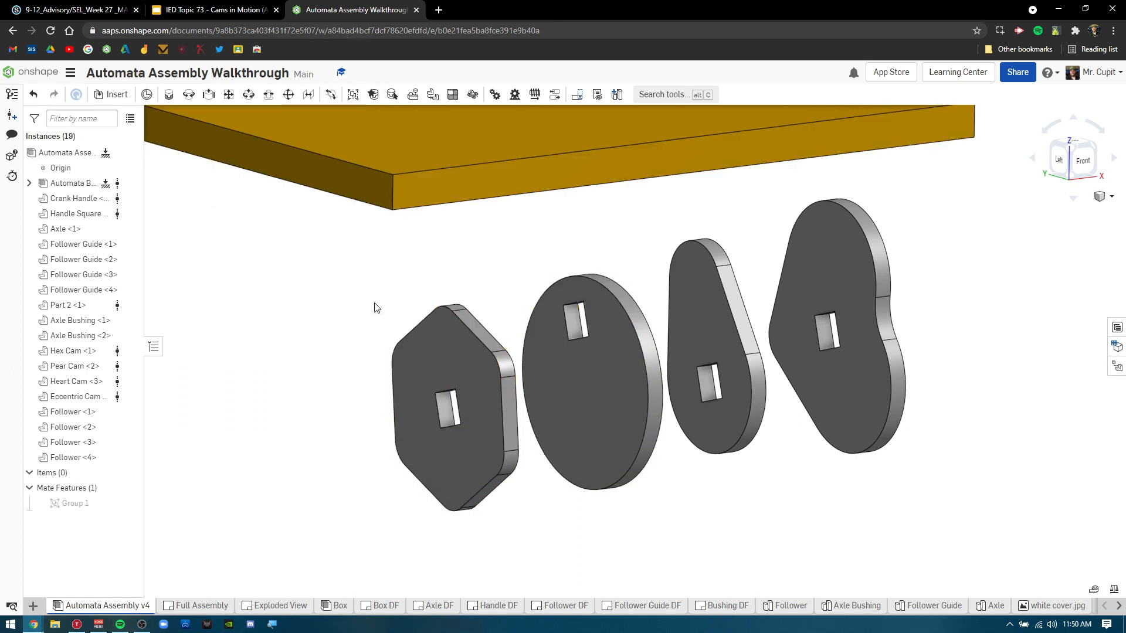
scroll(376, 307, "down", 8)
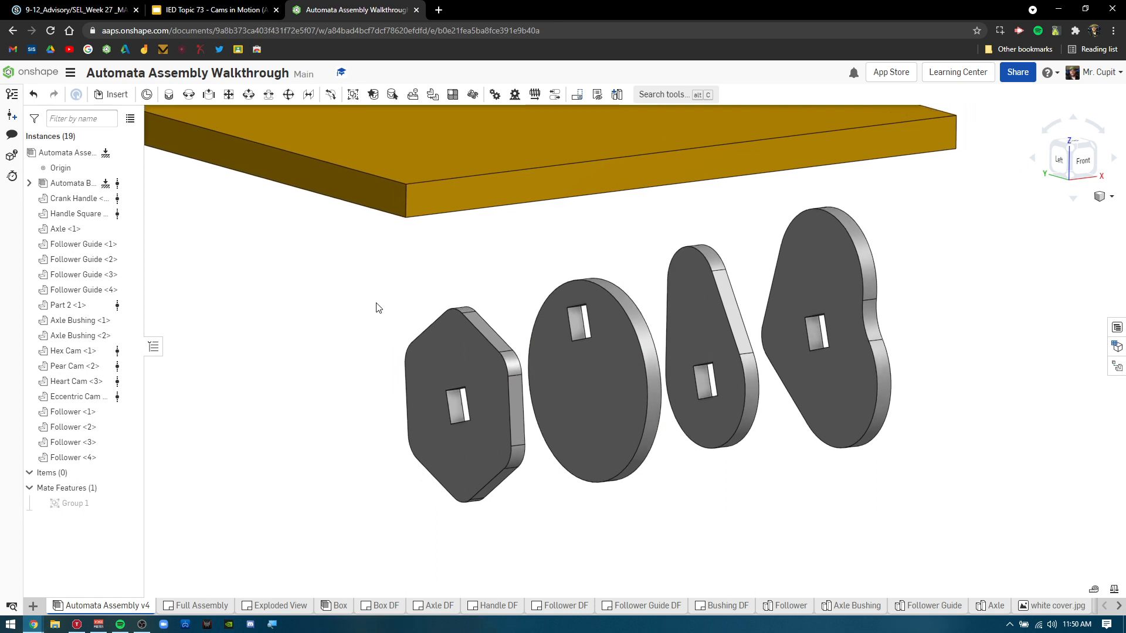
scroll(378, 307, "down", 8)
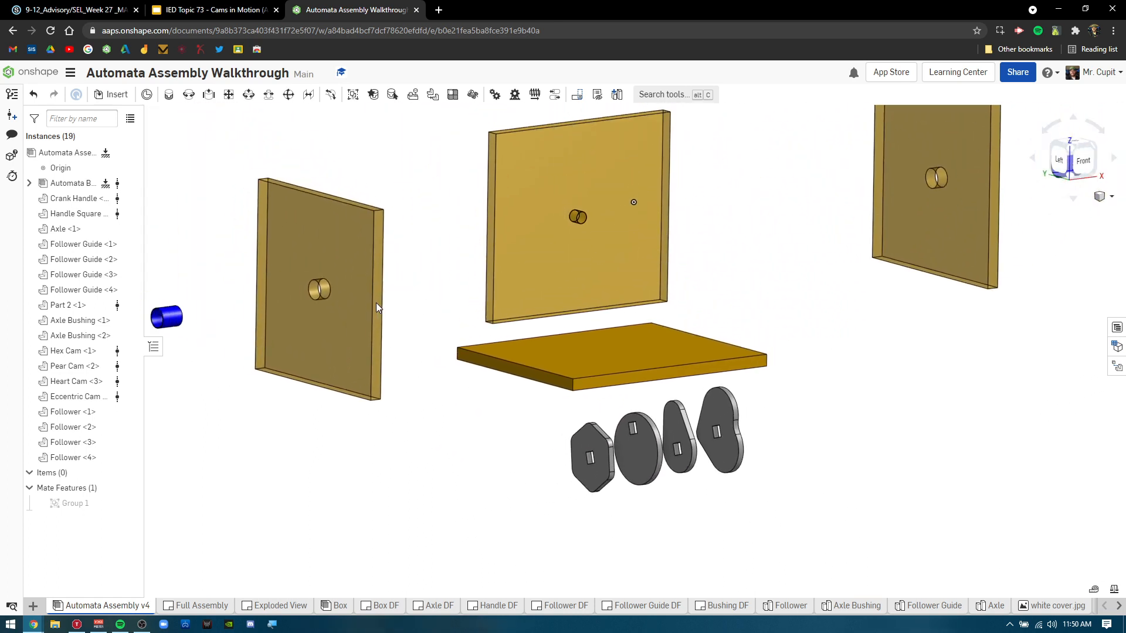
scroll(378, 307, "down", 6)
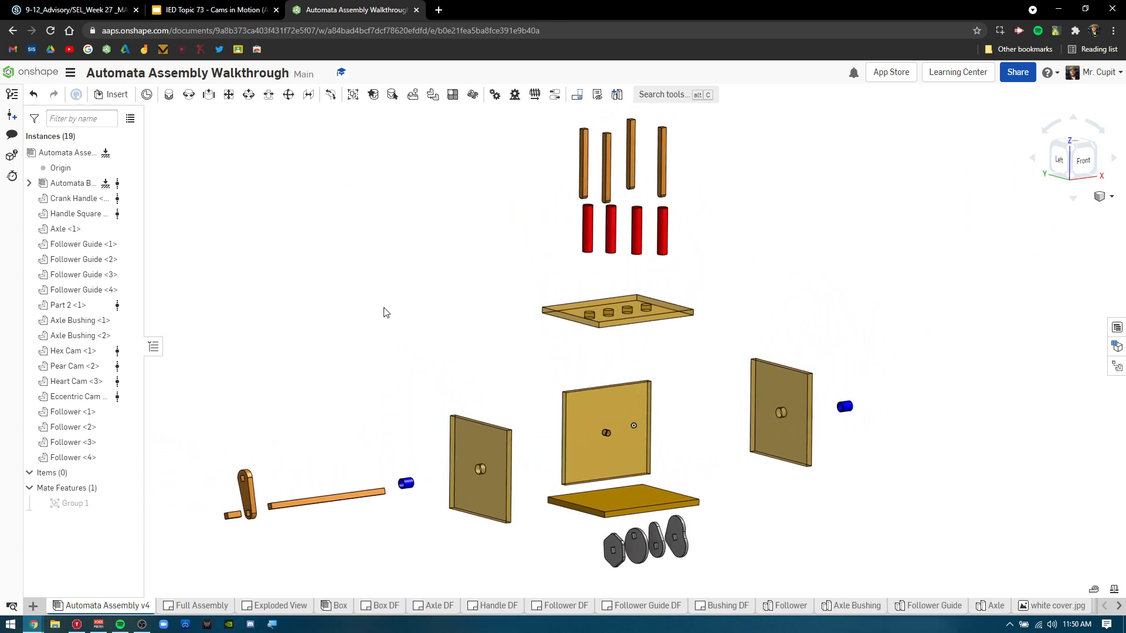
mouse_move(592, 170)
left_mouse_down()
mouse_move(478, 152)
mouse_move(532, 181)
mouse_move(590, 162)
left_mouse_up()
middle_click_drag(383, 331, 383, 315)
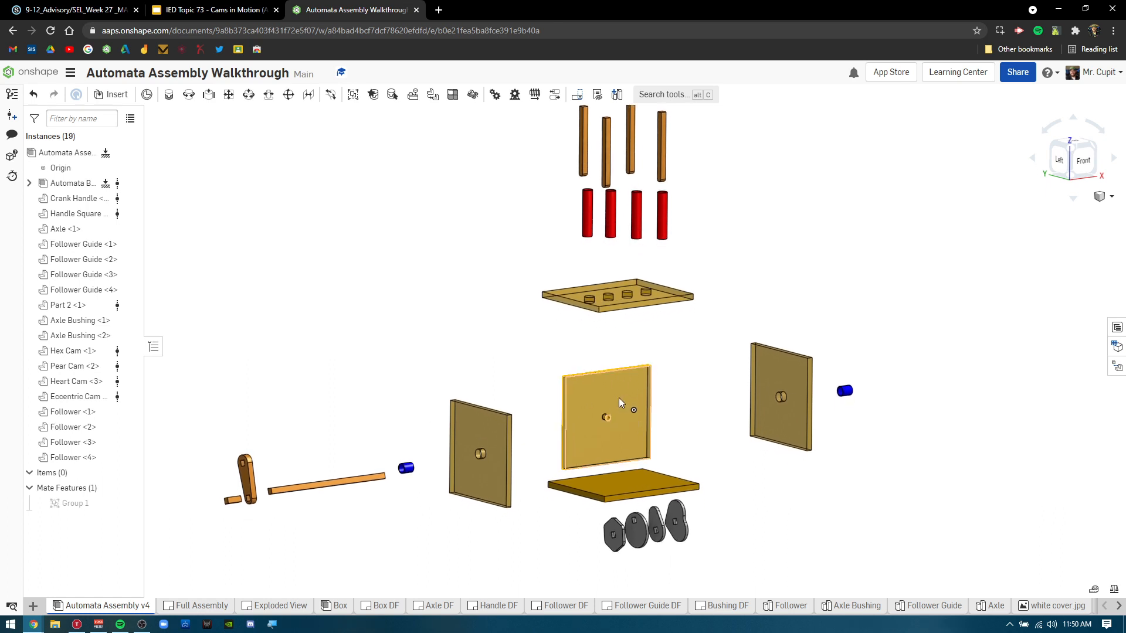
- Expand the box subassembly to inspect its panels, check the back panel with its hole, and collapse the subassembly
right_click(88, 186)
left_click(29, 184)
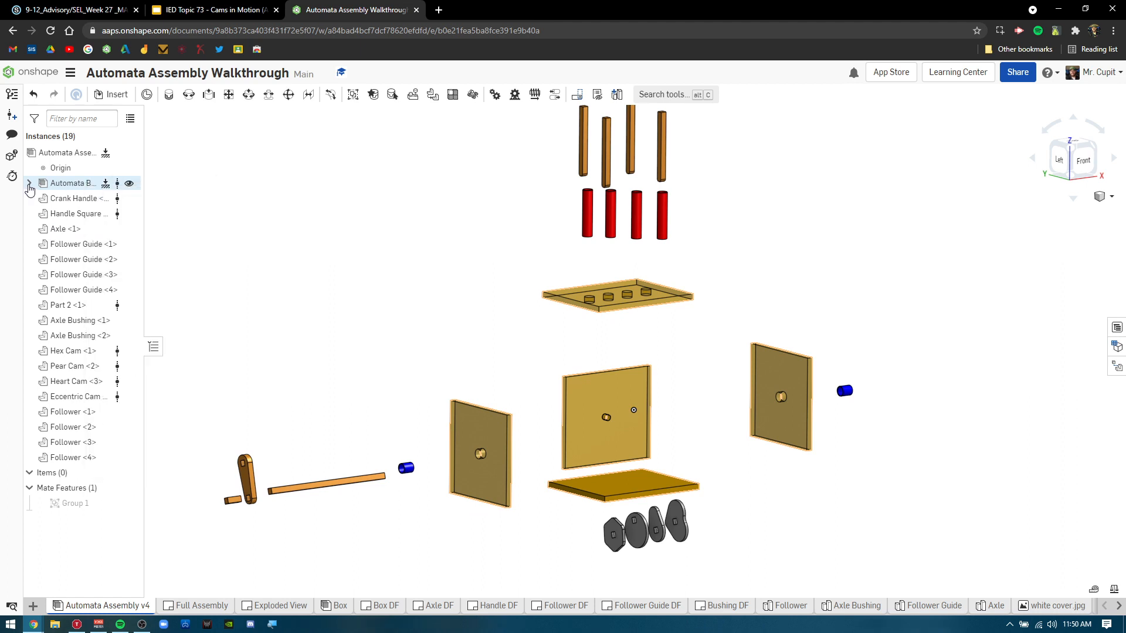
left_click(29, 183)
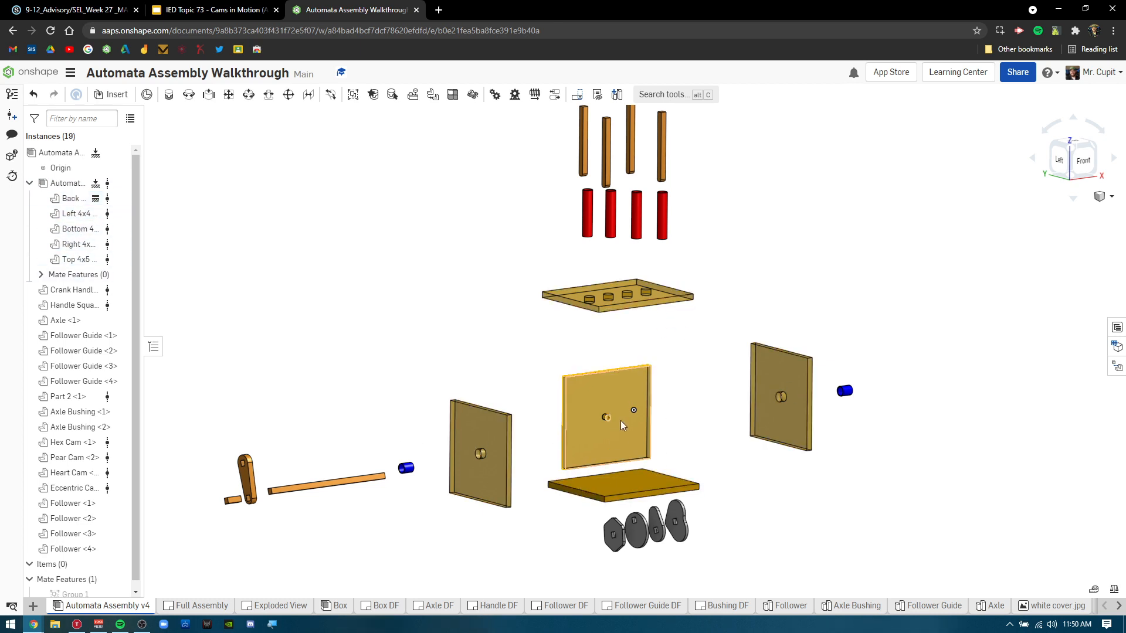
scroll(610, 421, "up", 10)
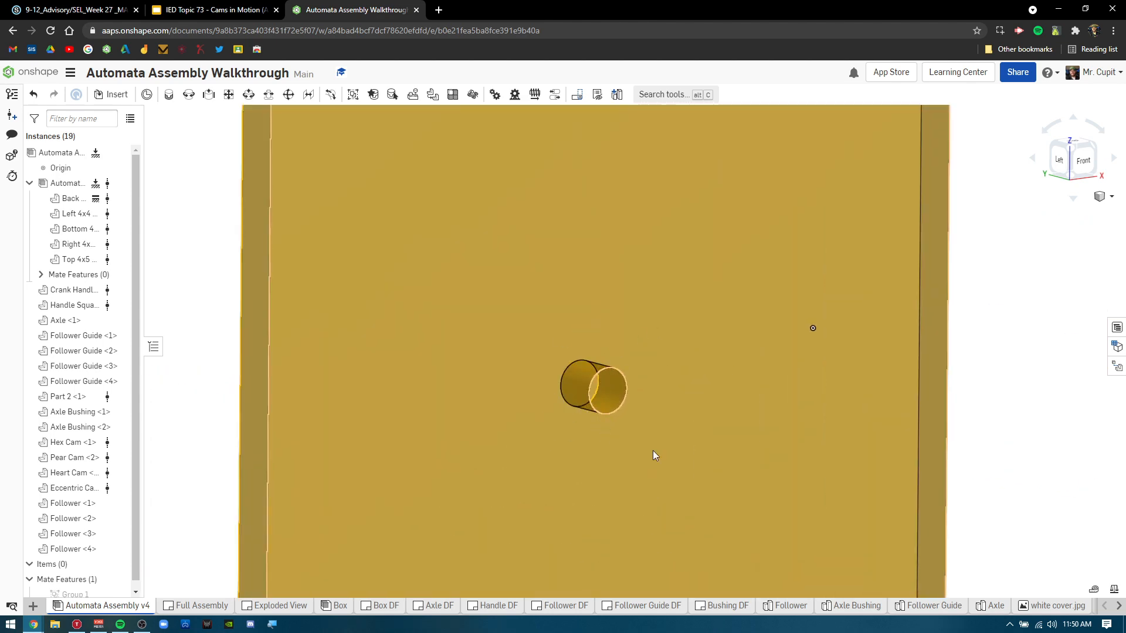
scroll(617, 357, "down", 10)
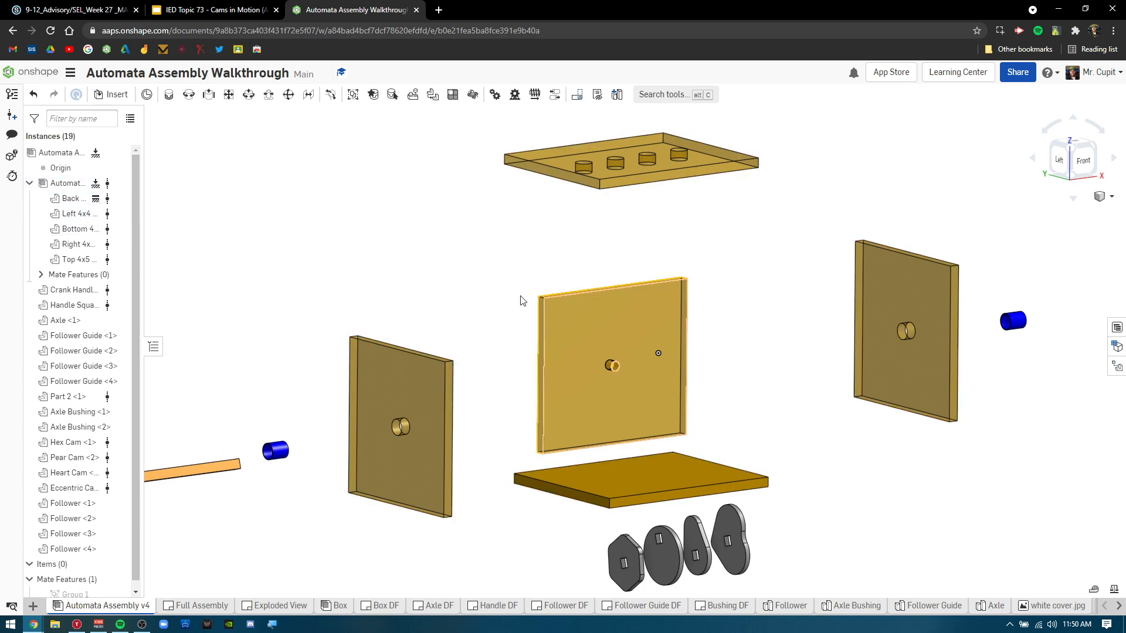
left_click(608, 333)
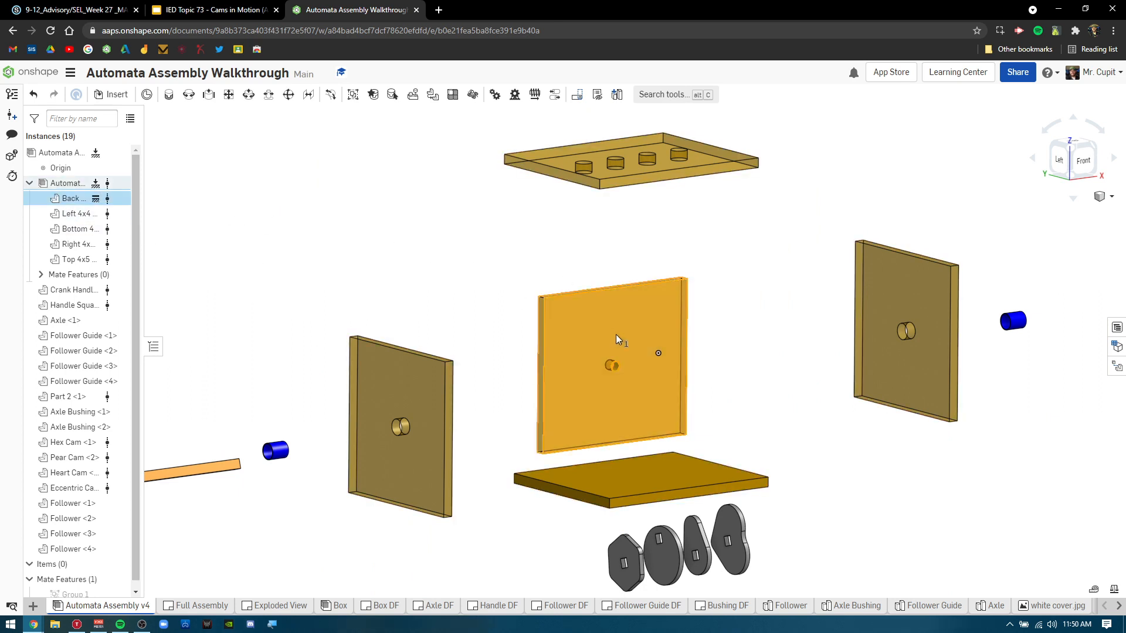
left_click(468, 270)
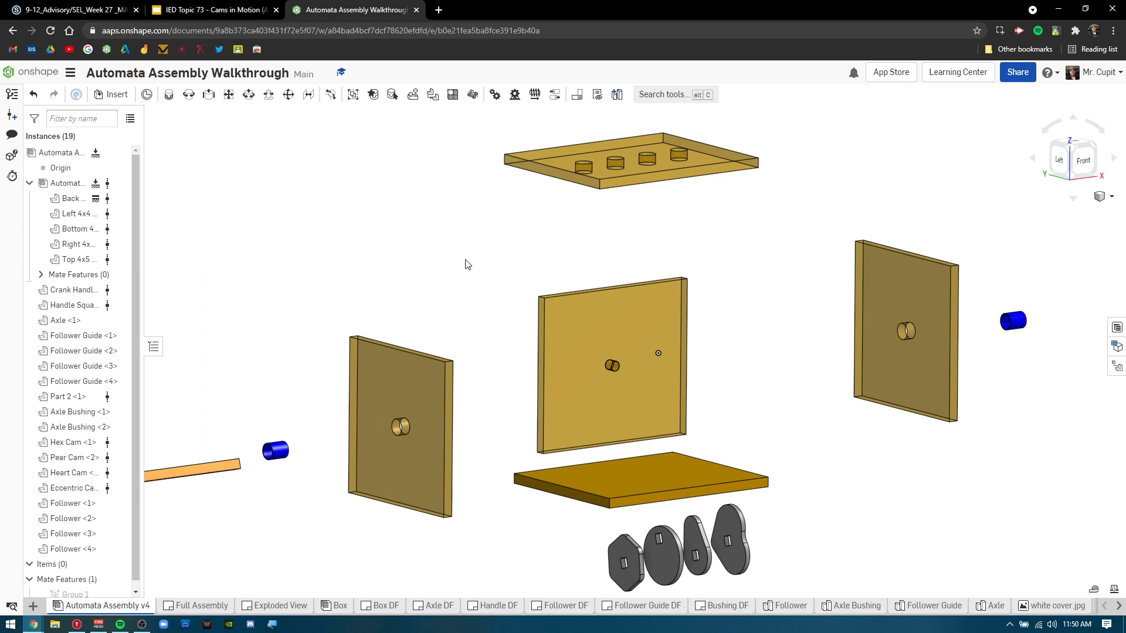
left_click(29, 183)
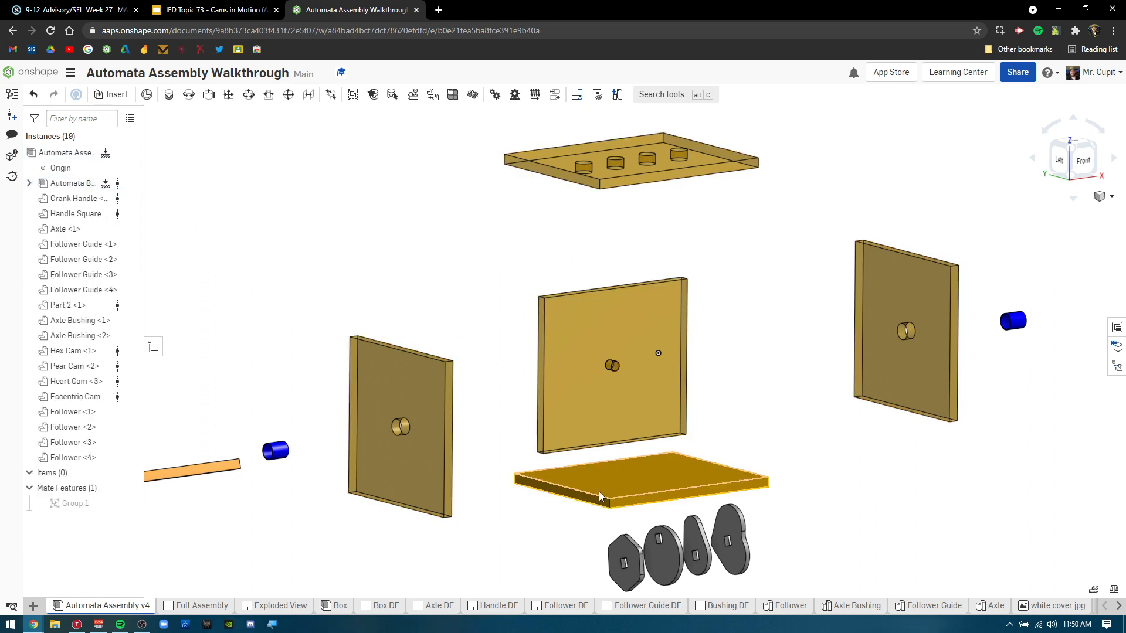
- Shift the bottom panel slightly toward the back panel
mouse_move(599, 491)
left_mouse_down()
mouse_move(635, 474)
mouse_move(615, 476)
left_mouse_up()
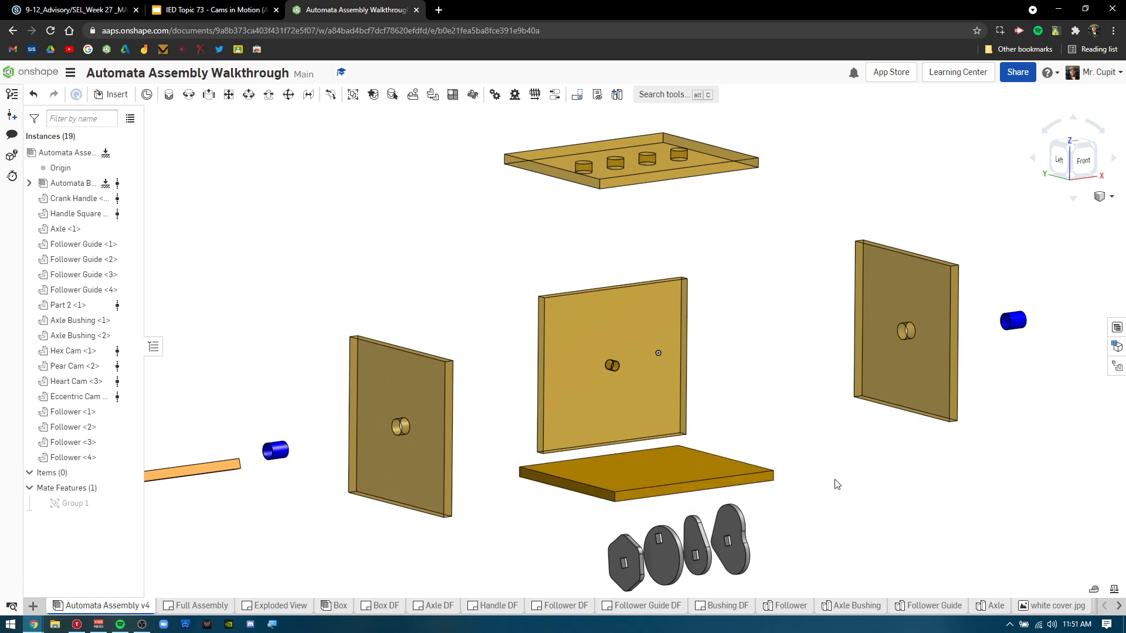
scroll(821, 484, "down", 3)
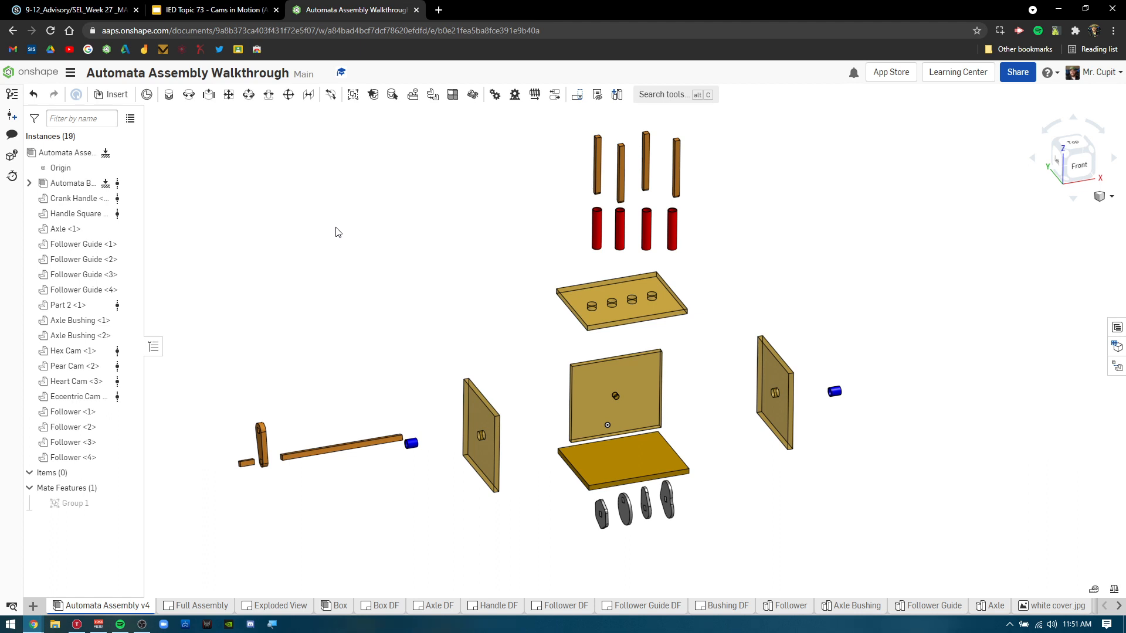
key("ctrl+shift+Left")
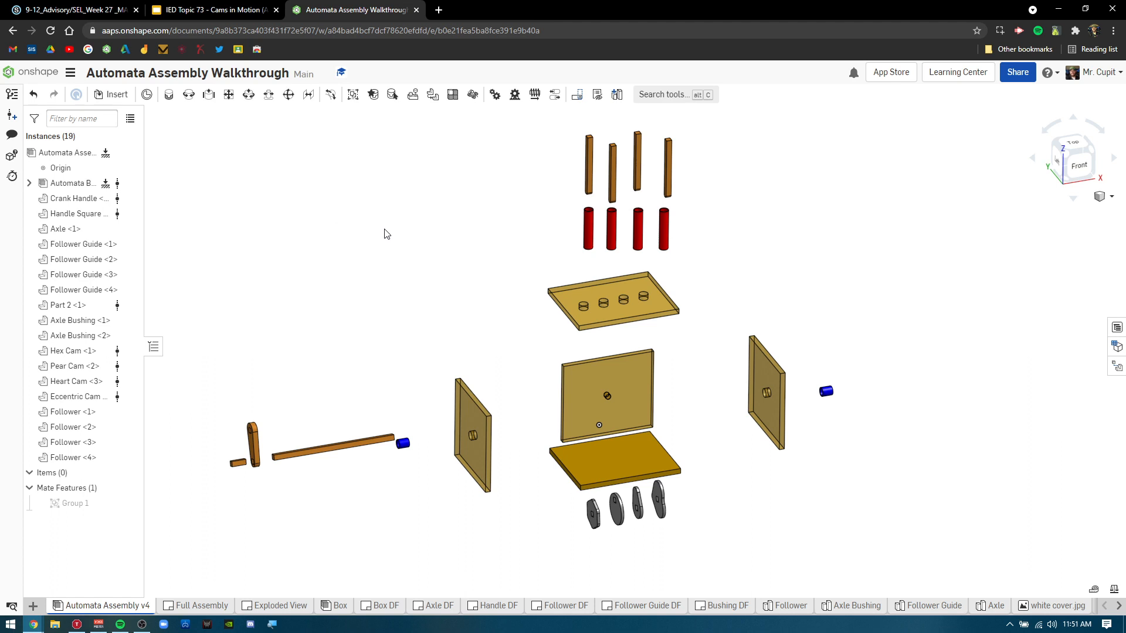
- Fasten the midpoint of the bottom panel's top rear edge to the midpoint of the back panel's lower outer edge
scroll(583, 395, "up", 5)
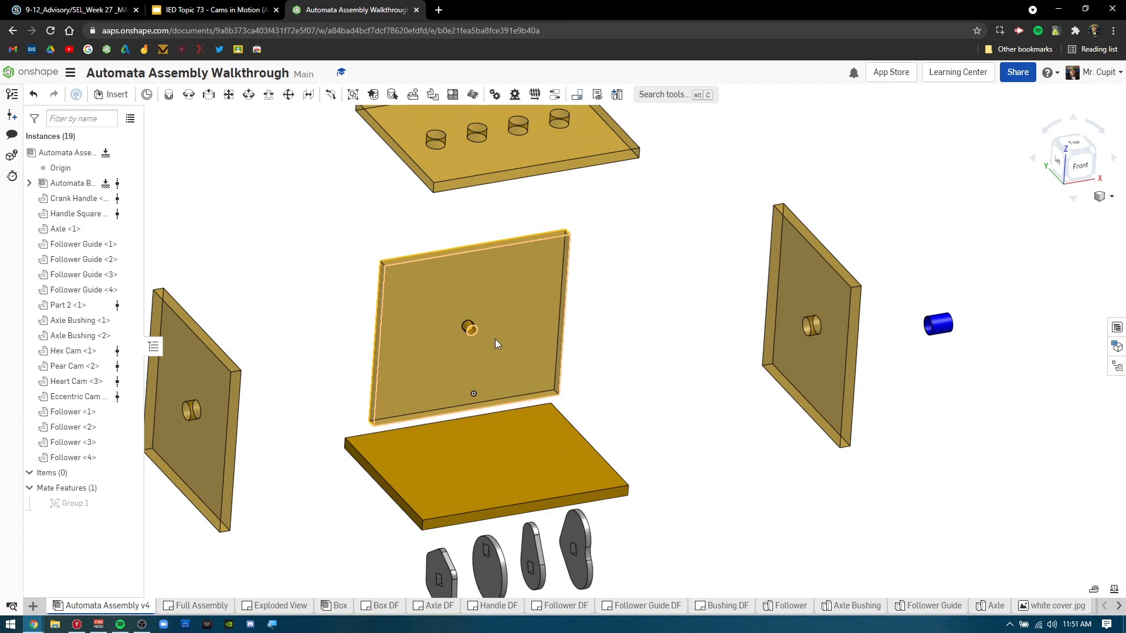
left_click(168, 95)
middle_click_drag(625, 420, 663, 408)
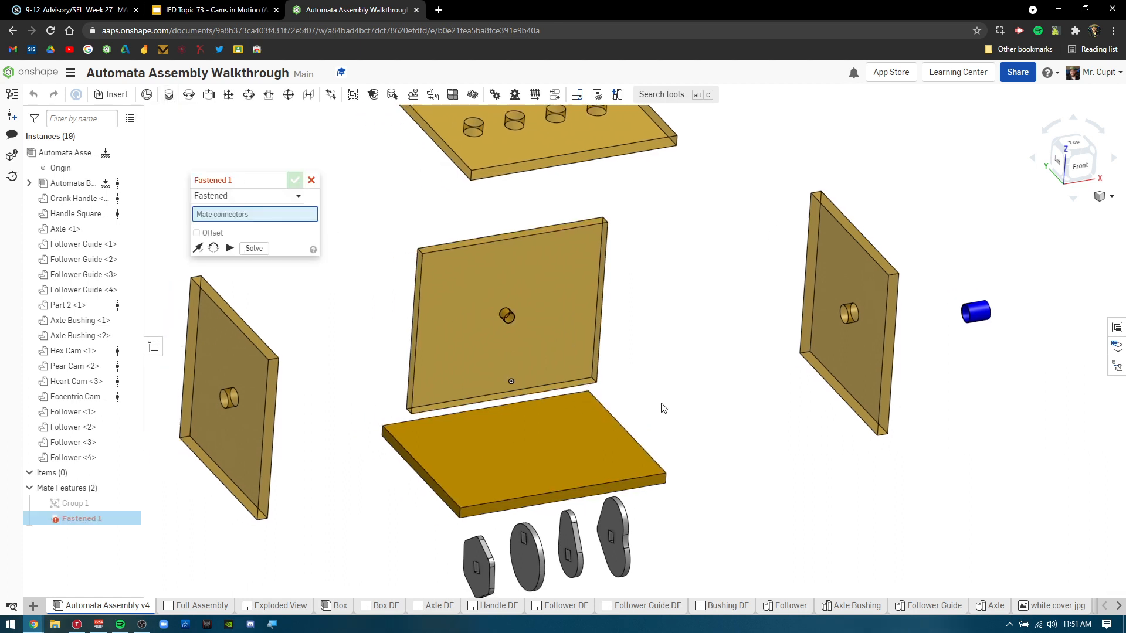
left_click(486, 405)
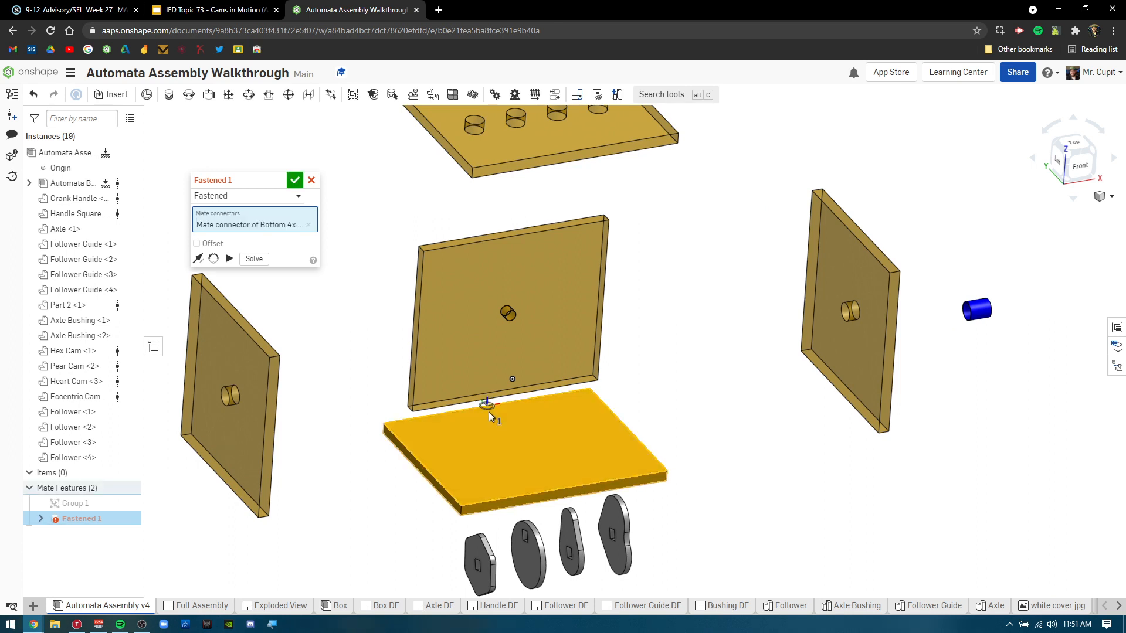
right_click_drag(486, 442, 474, 481)
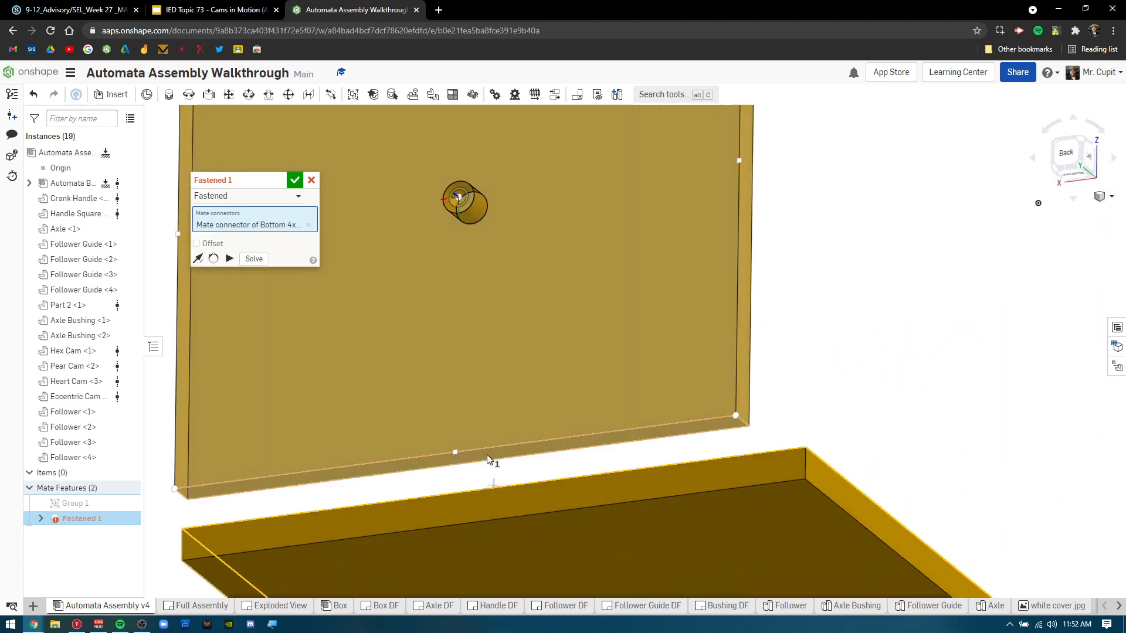
left_click(454, 449)
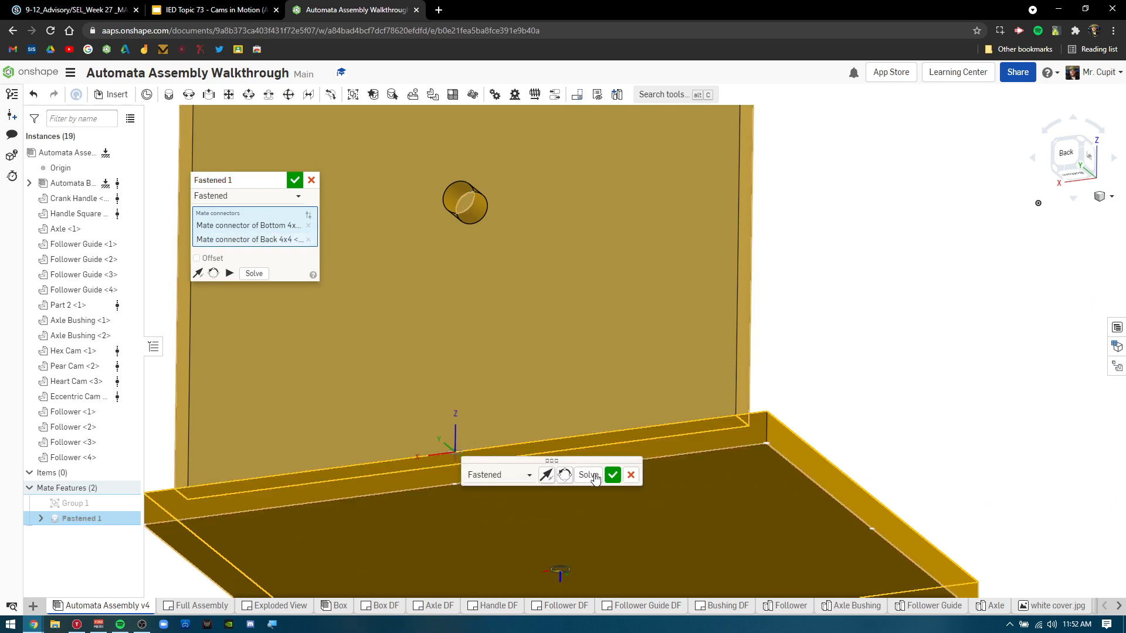
left_click(612, 474)
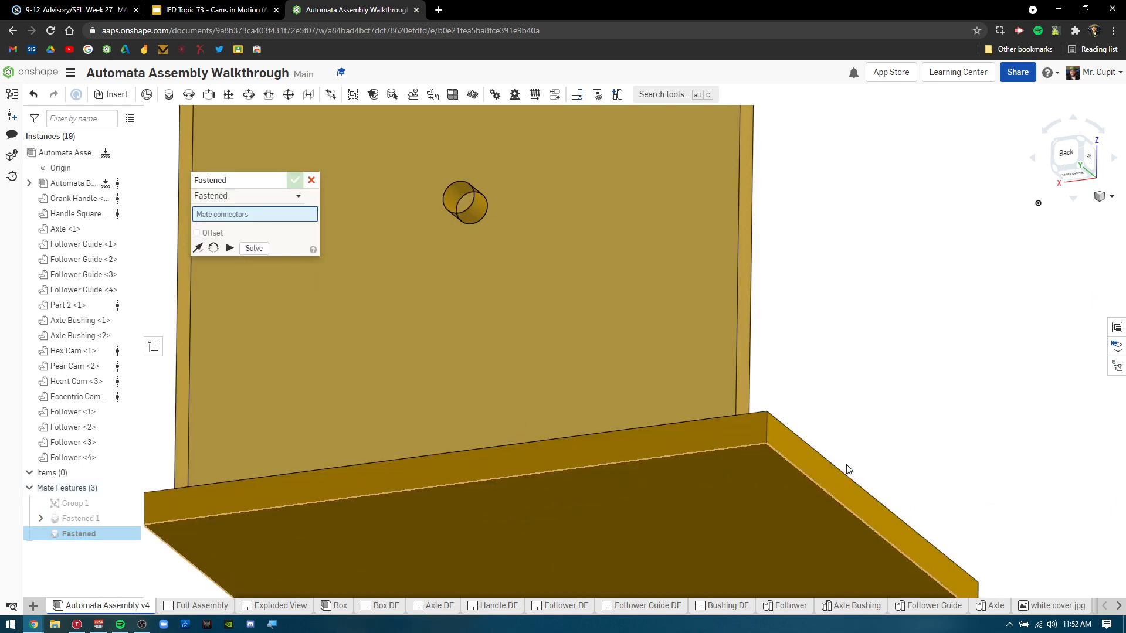
- Fasten the midpoint of the bottom panel's top right edge to the midpoint of the right panel's lower outer edge
right_click_drag(857, 370, 604, 316)
left_click_drag(252, 173, 329, 160)
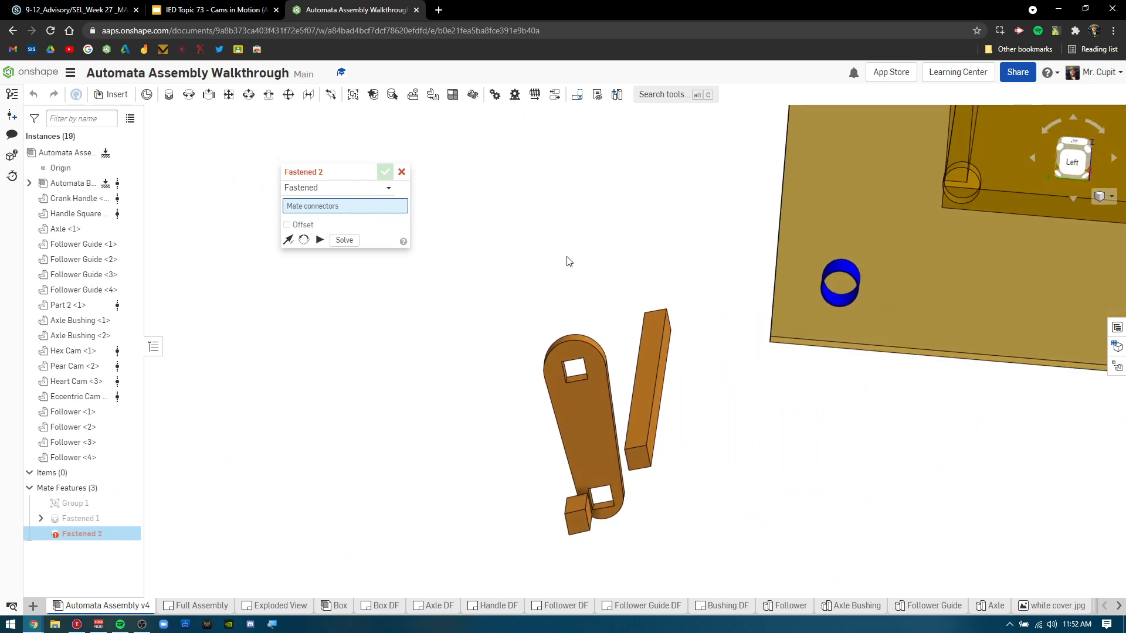
right_click_drag(568, 261, 656, 435)
key("1")
right_click_drag(745, 430, 712, 455)
scroll(713, 452, "up", 5)
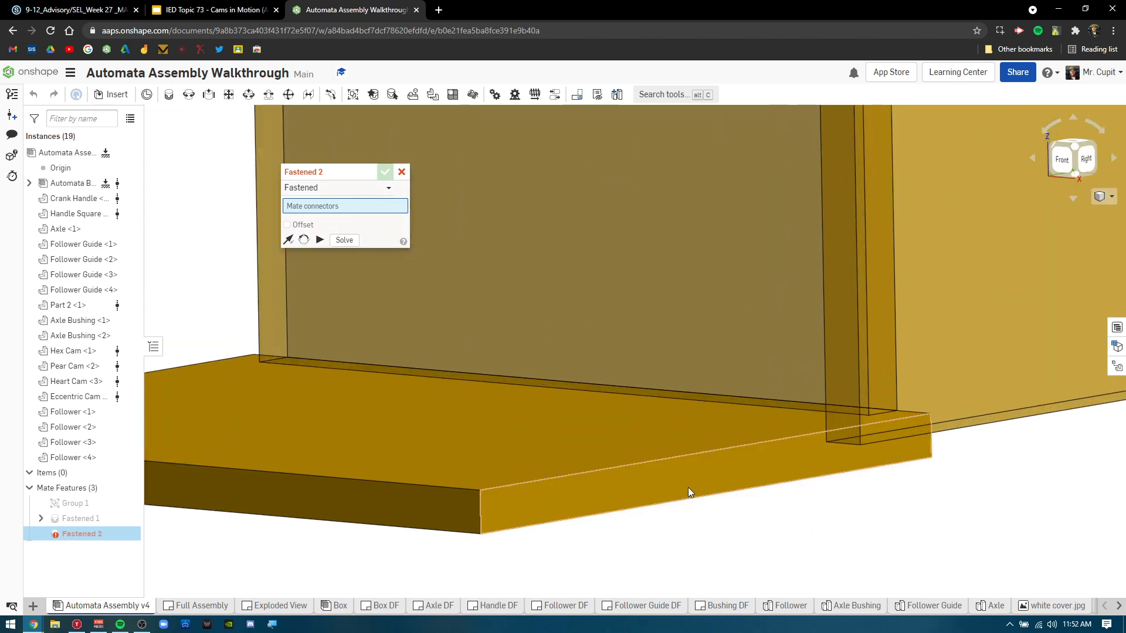
left_click(709, 452)
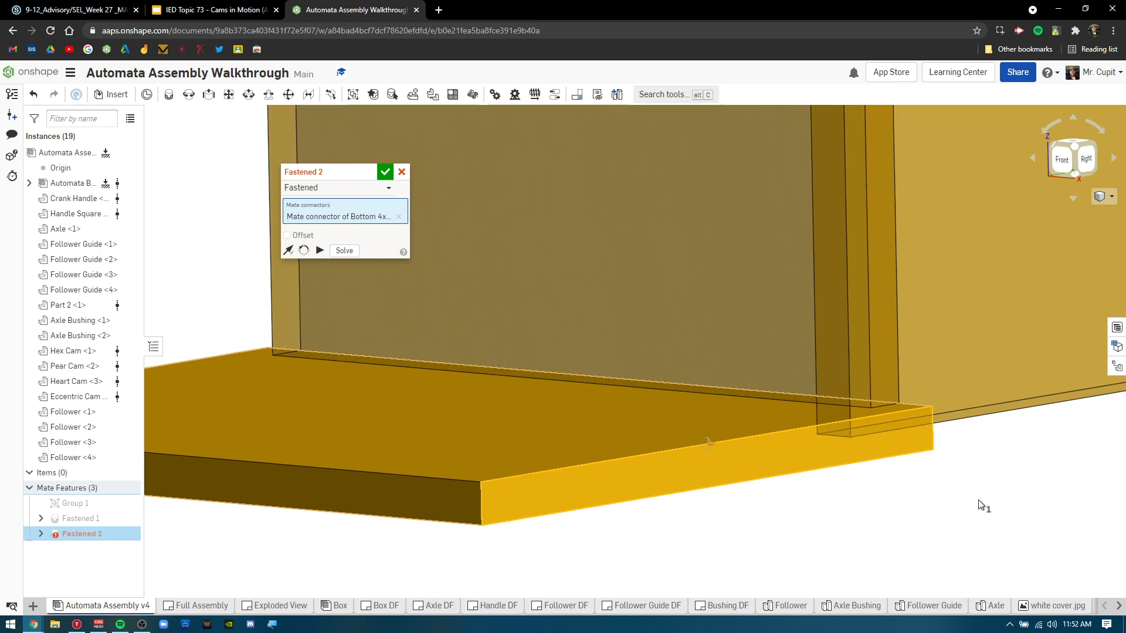
scroll(979, 500, "down", 2)
scroll(938, 383, "down", 1)
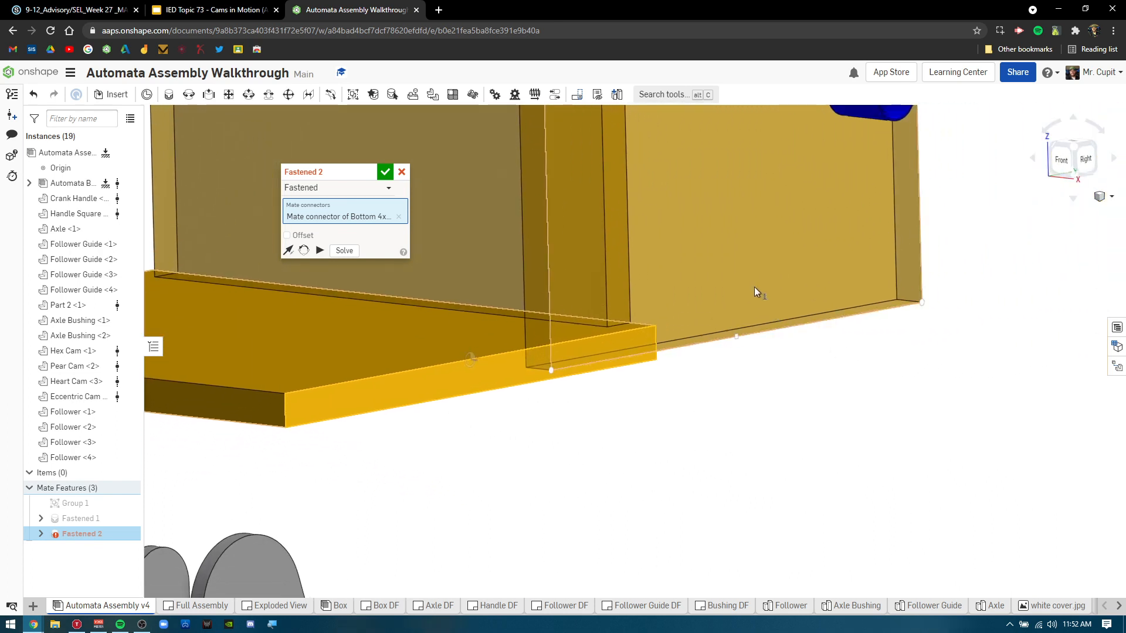
left_click(734, 333)
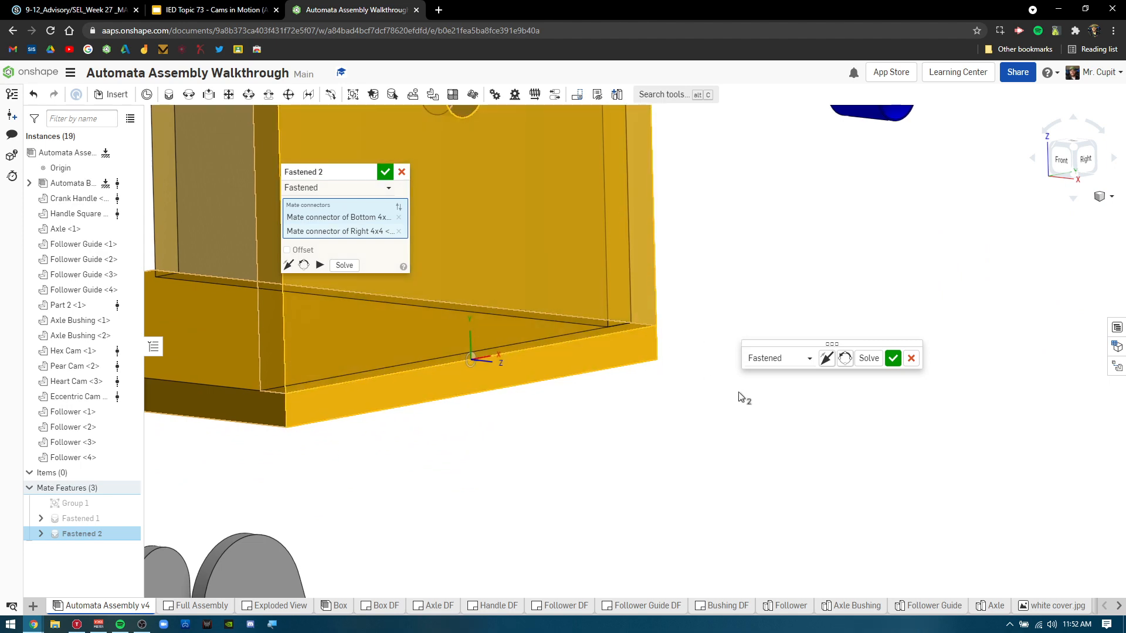
left_click(892, 358)
- Fasten the midpoint of the left panel's lower outer edge to the midpoint of the bottom panel's top left edge
scroll(523, 377, "up", 5)
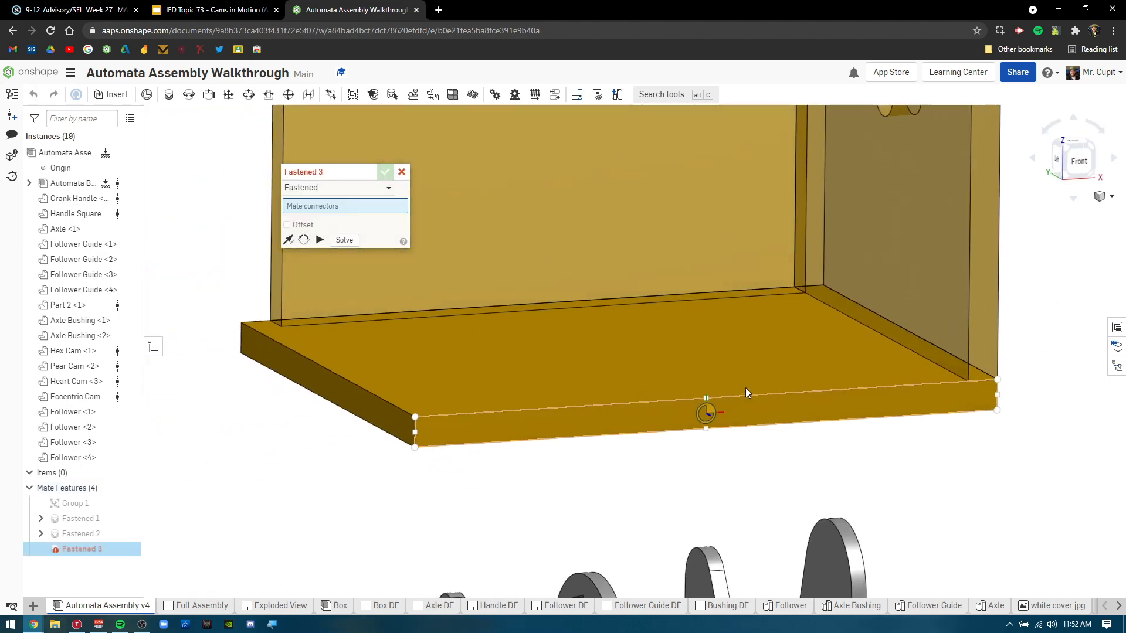
right_click_drag(744, 388, 812, 380)
scroll(604, 391, "down", 3)
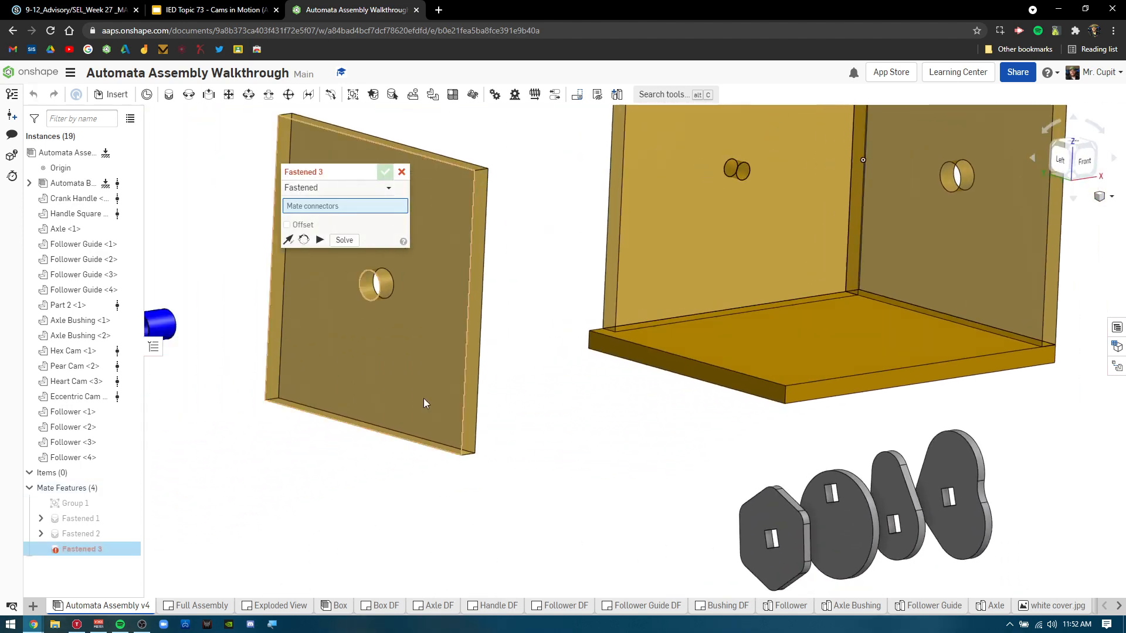
right_click_drag(423, 399, 509, 362)
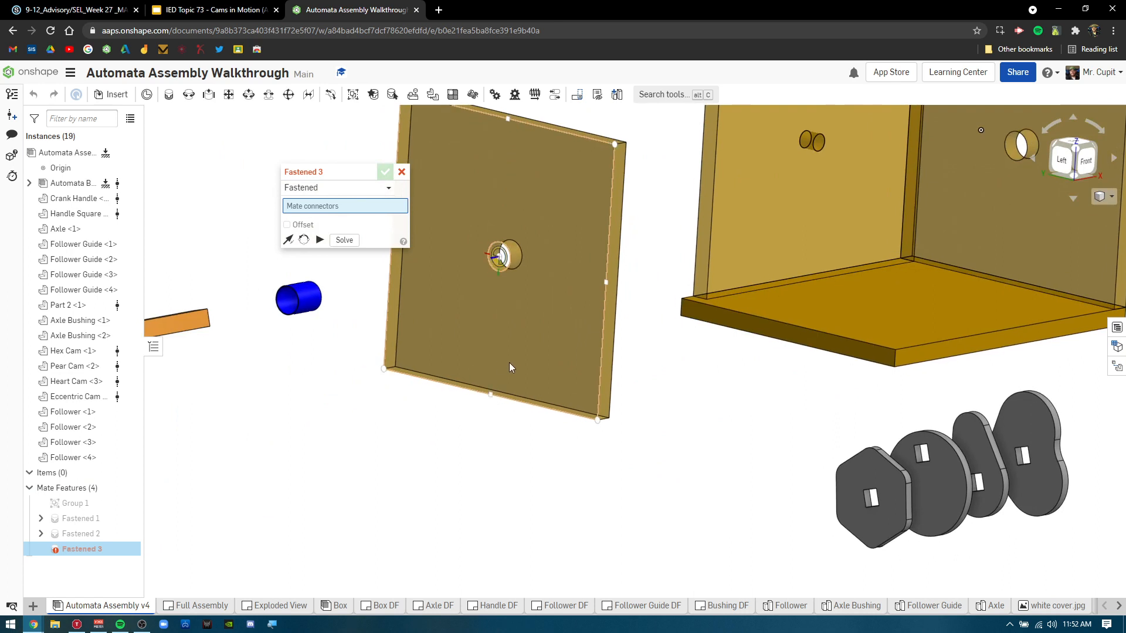
left_click(475, 397)
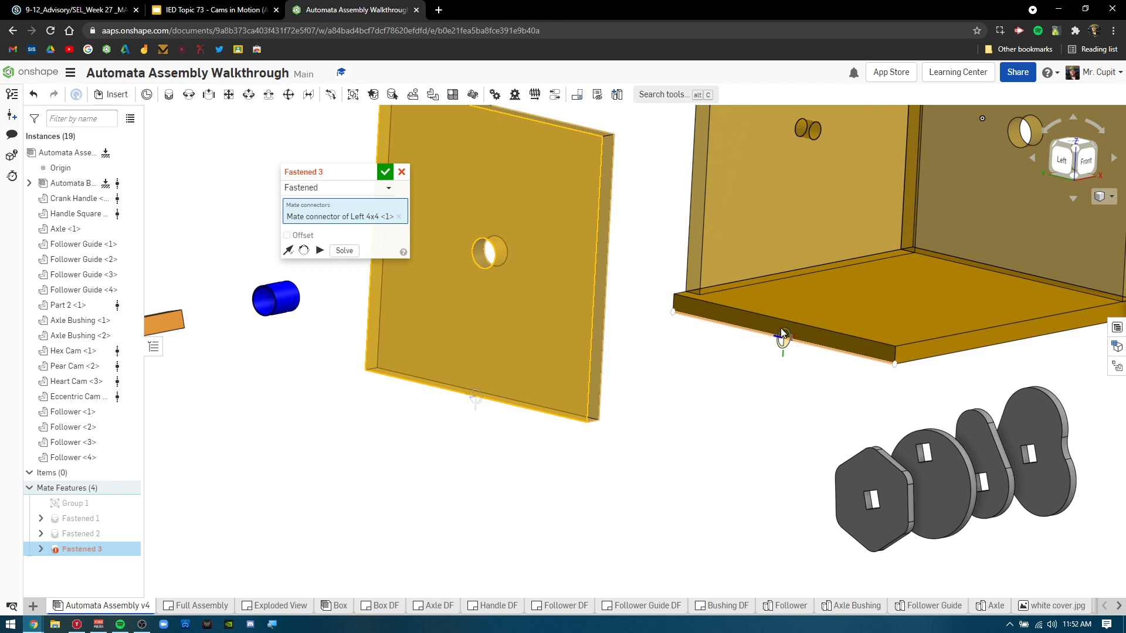
scroll(779, 329, "up", 4)
left_click(793, 315)
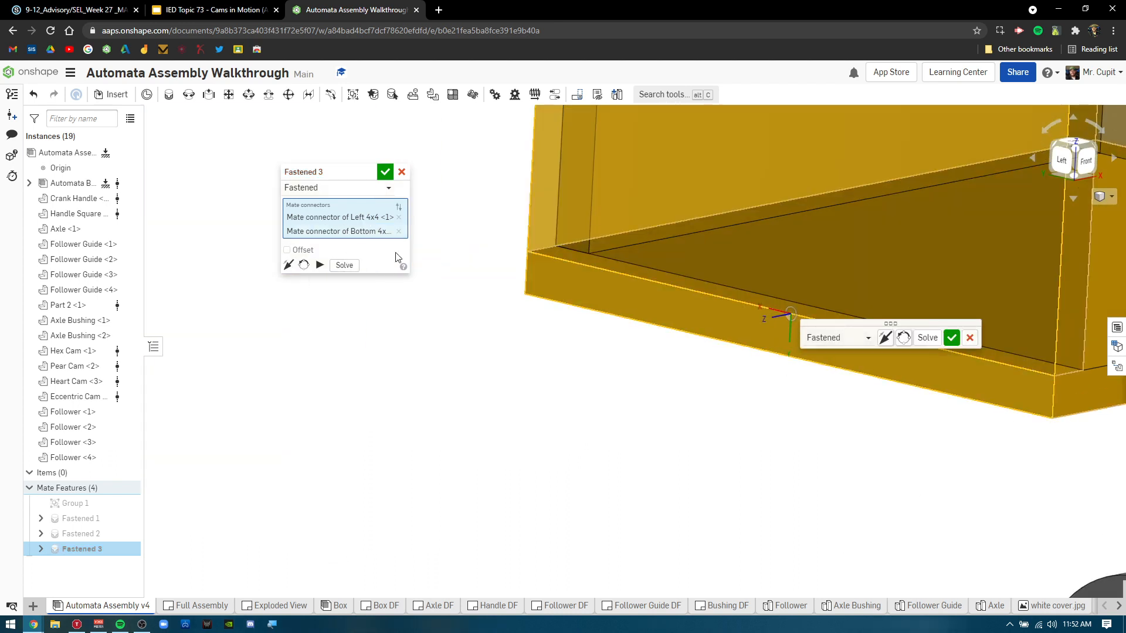
left_click(952, 338)
- Fasten the midpoint of the top panel's lower left edge to the midpoint of the left panel's upper outer edge
key("f")
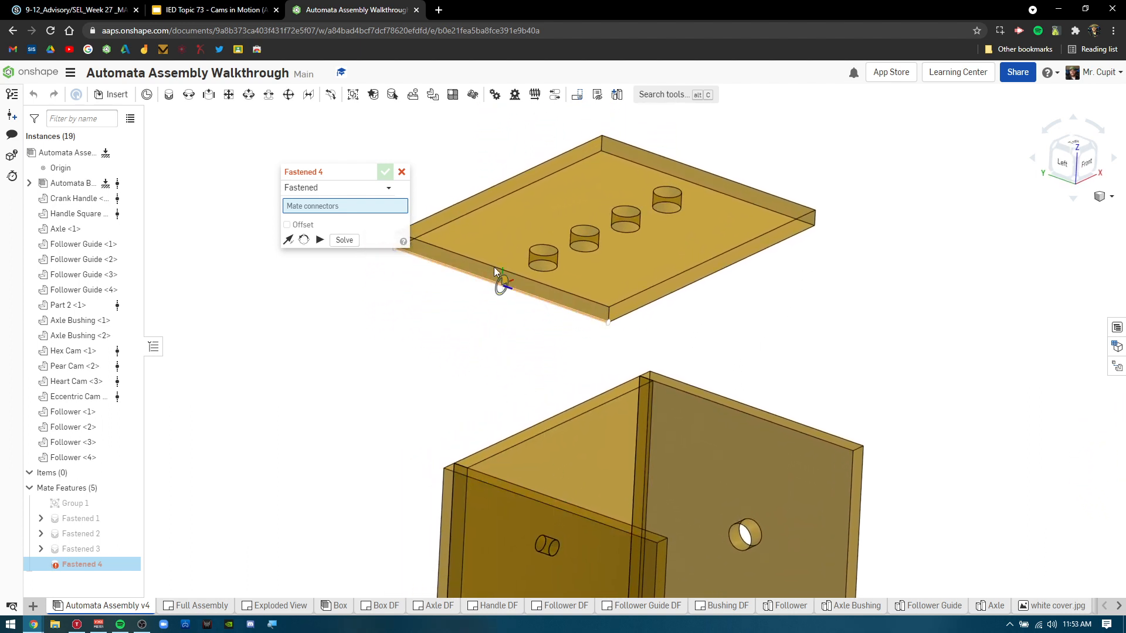
scroll(494, 266, "up", 3)
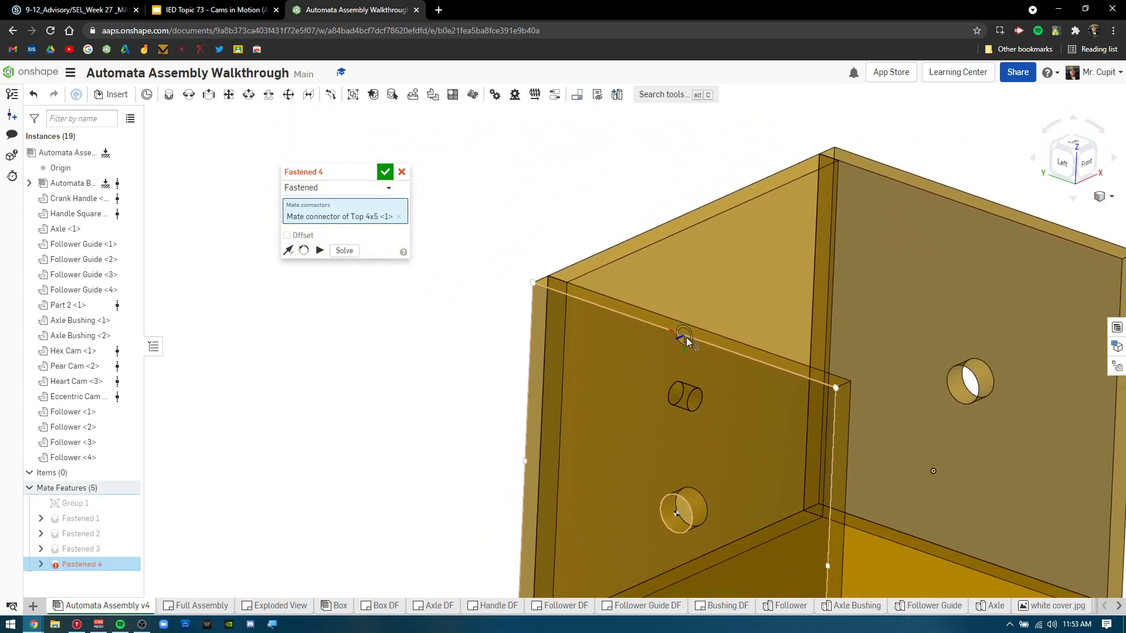
left_click(686, 337)
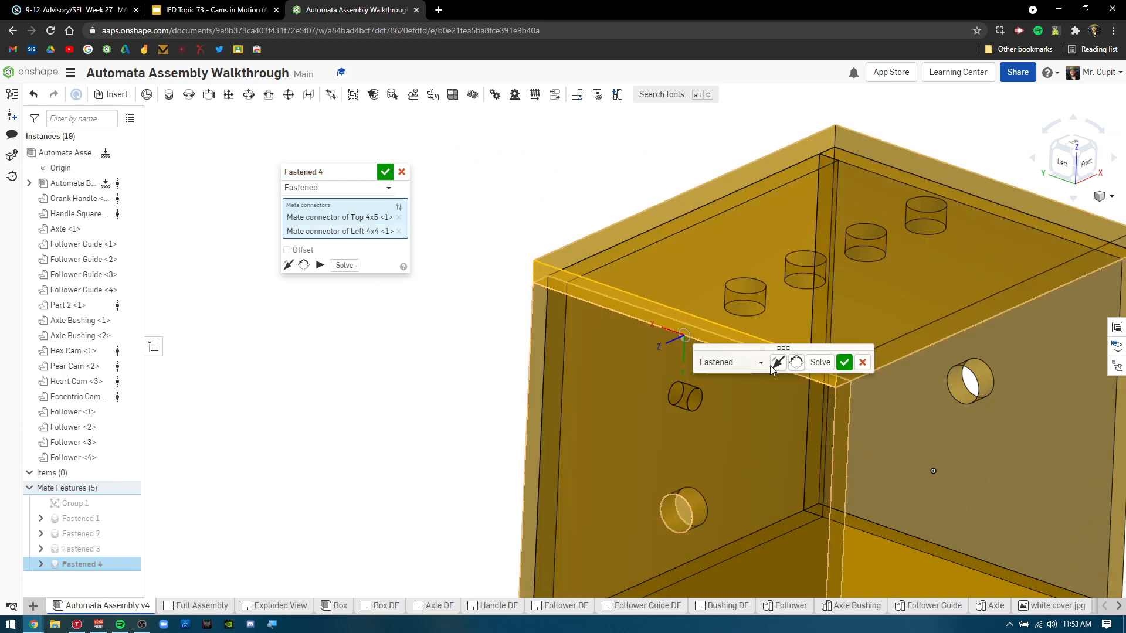
left_click(844, 362)
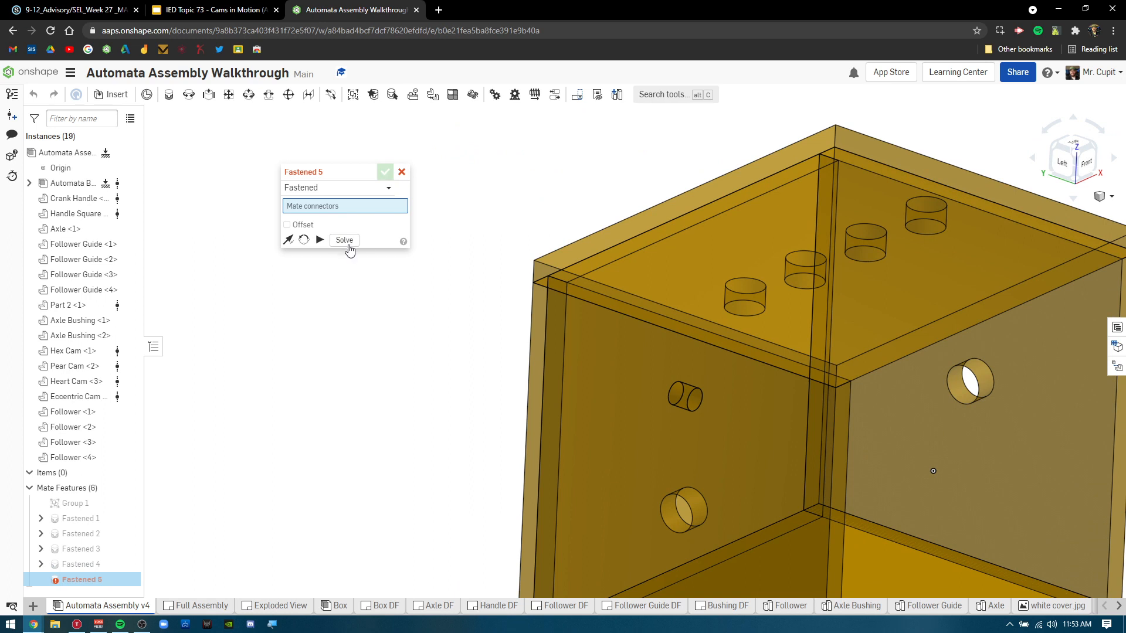
right_click_drag(429, 338, 685, 329)
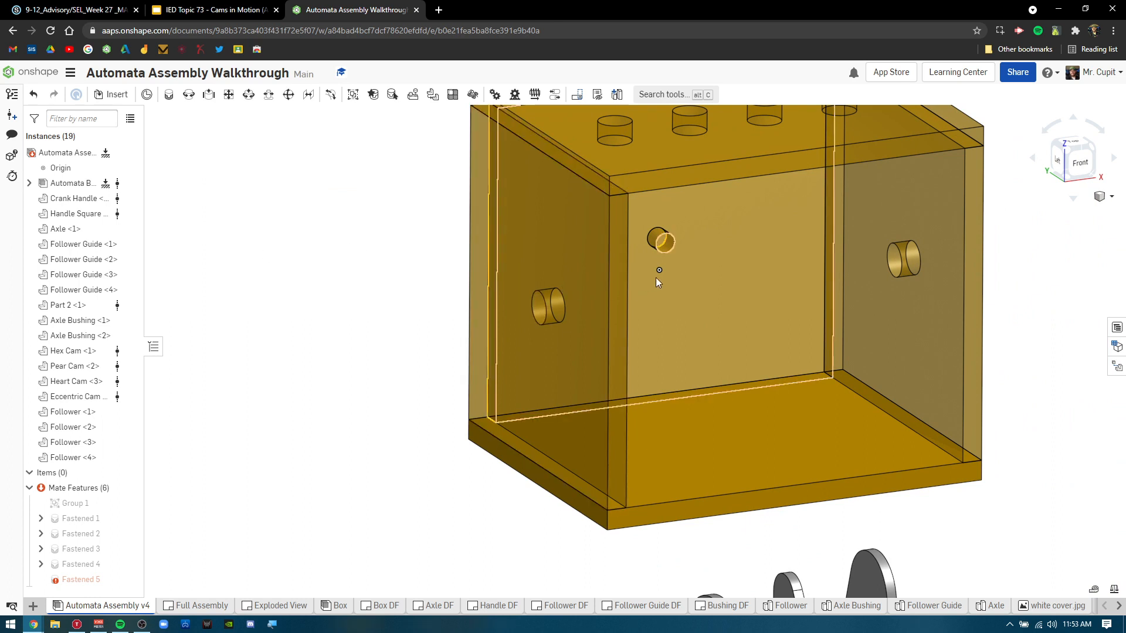
middle_click_drag(655, 277, 537, 359)
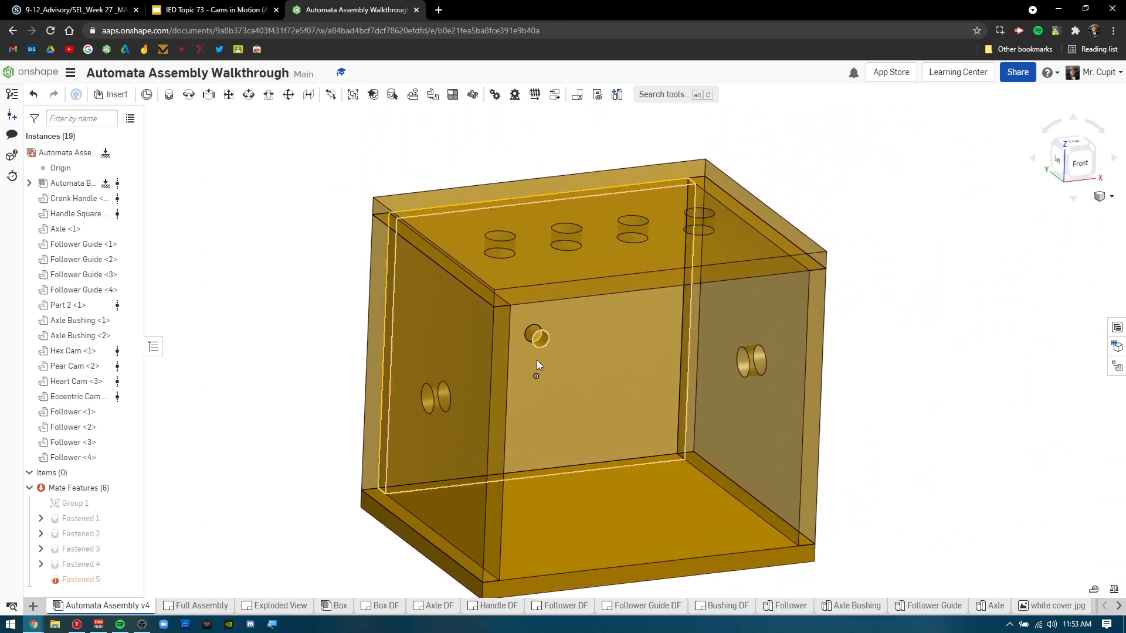
scroll(536, 352, "up", 5)
scroll(550, 332, "down", 5)
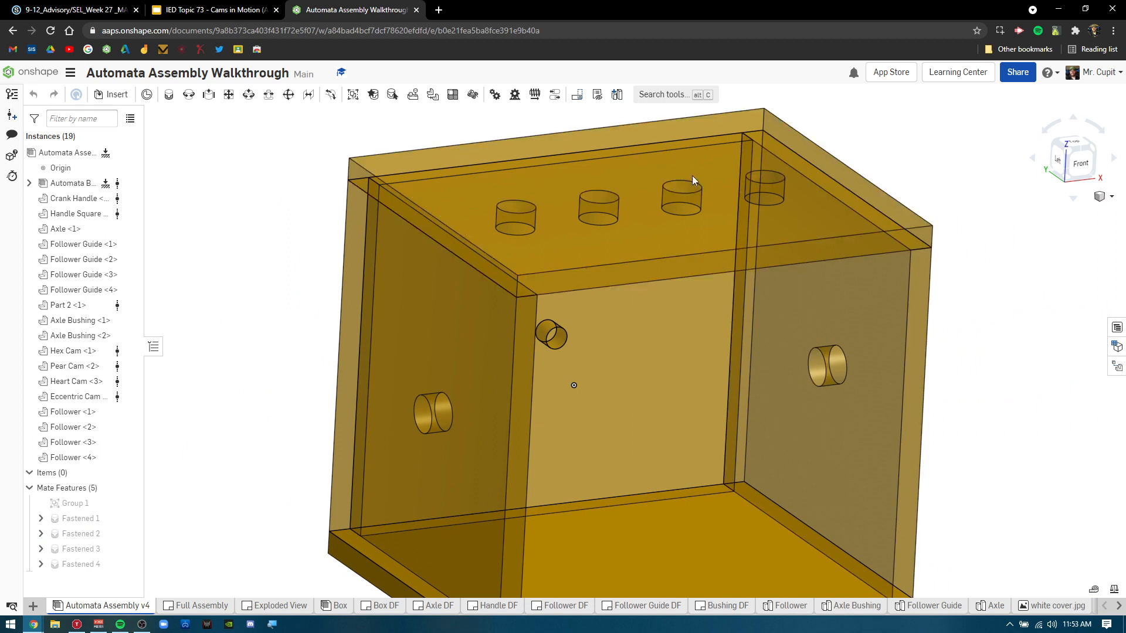
scroll(733, 439, "down", 4)
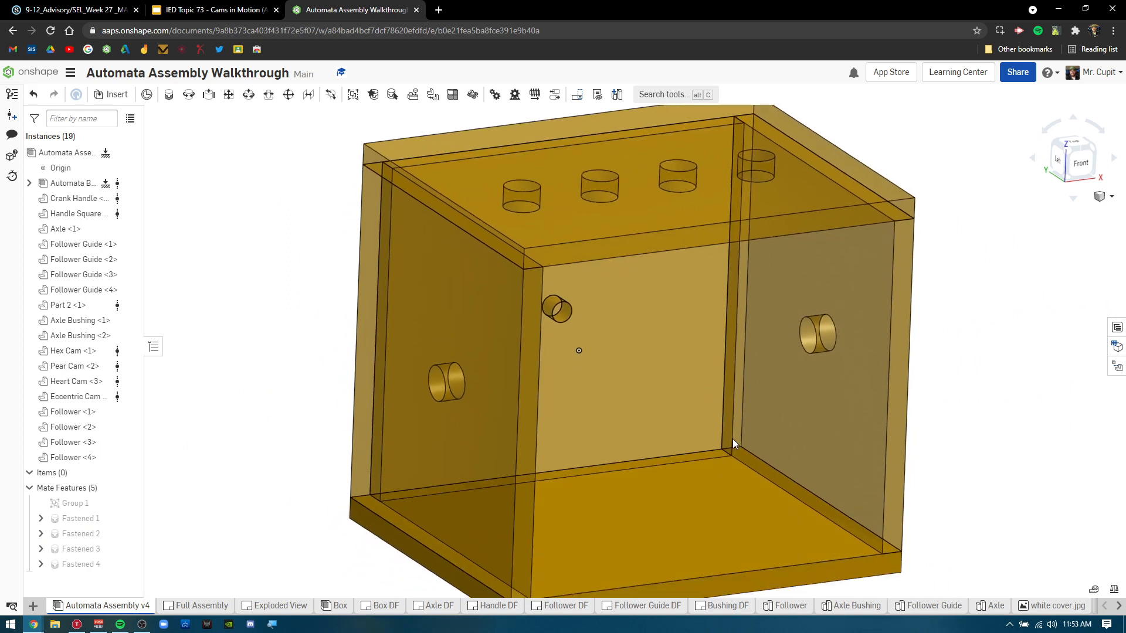
- Fasten the center of the left axle bushing to the center of the axle hole in the left panel
scroll(732, 440, "down", 3)
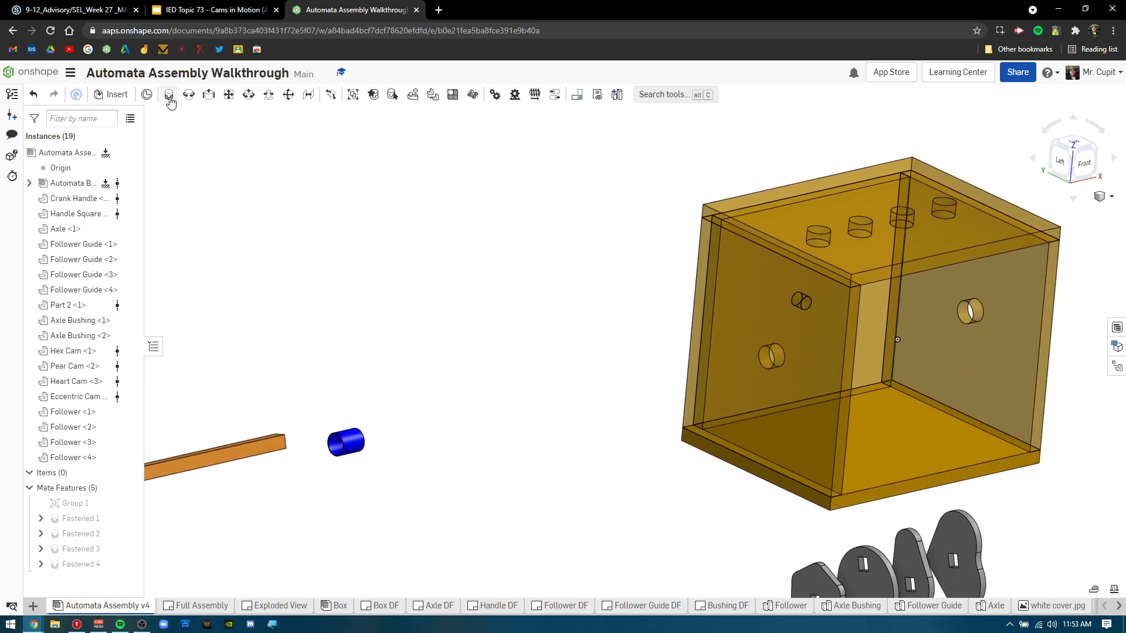
left_click(169, 95)
scroll(414, 428, "up", 10)
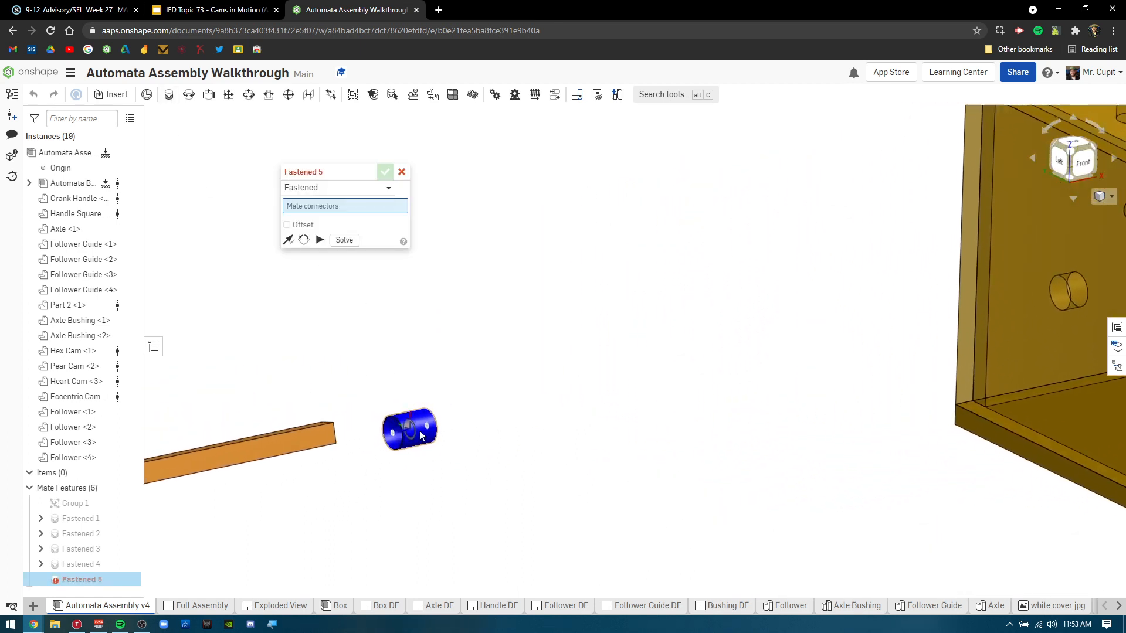
scroll(481, 443, "up", 4)
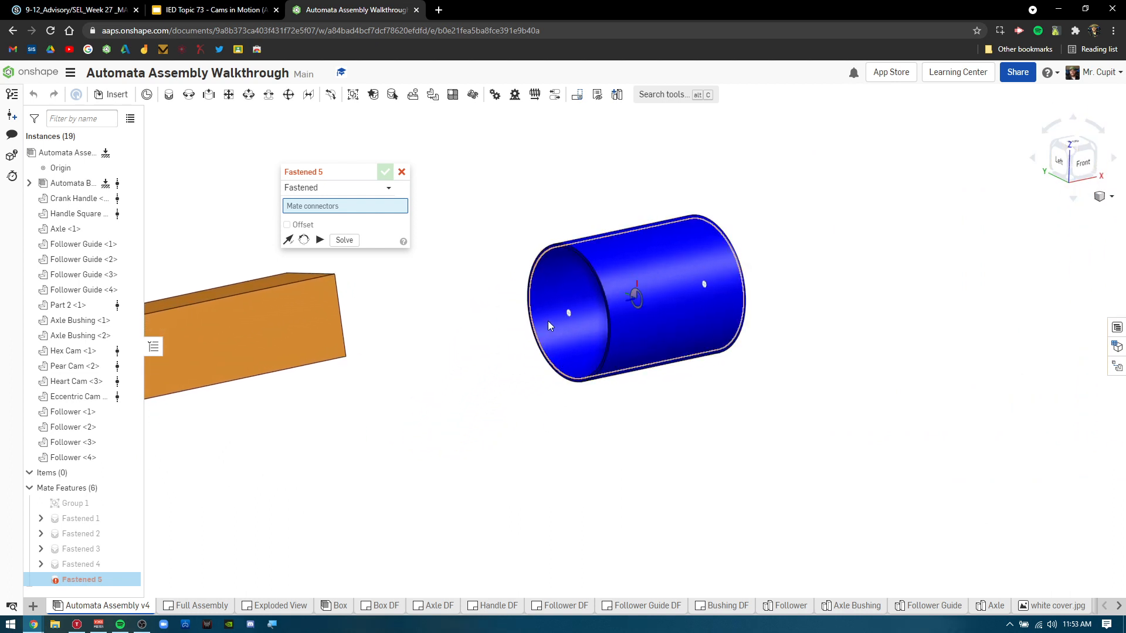
left_click(643, 301)
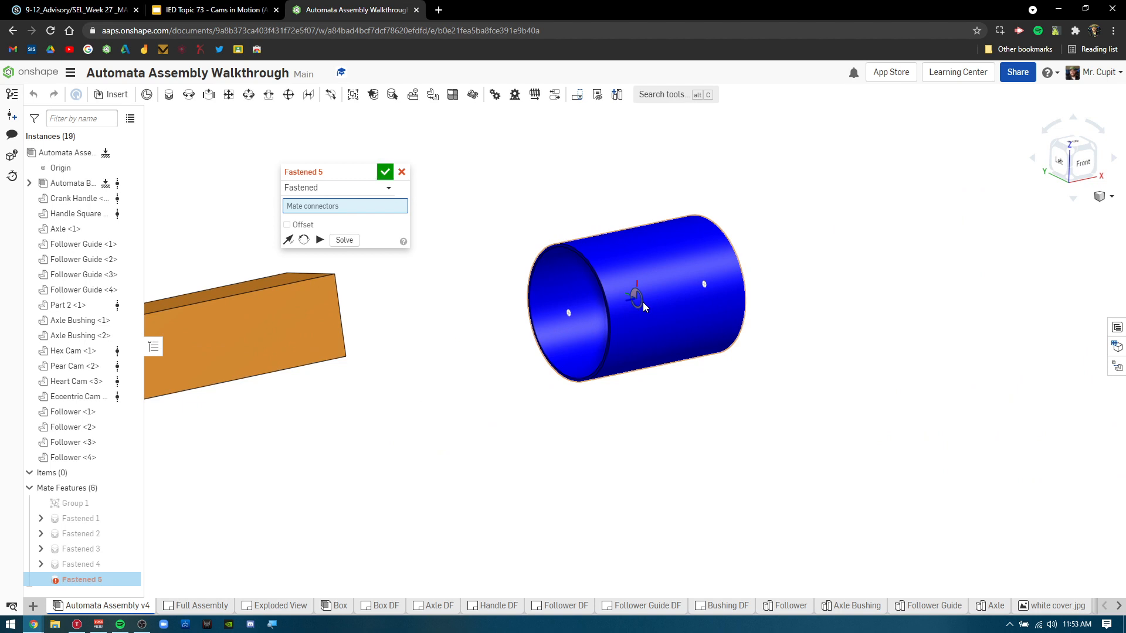
scroll(957, 385, "down", 6)
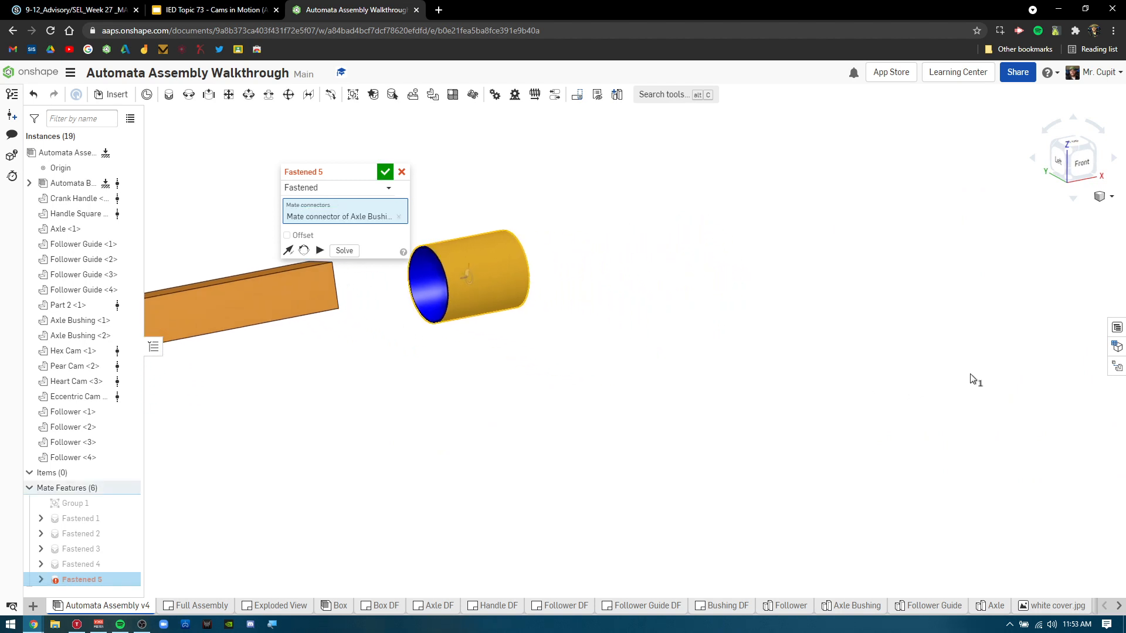
scroll(961, 374, "up", 8)
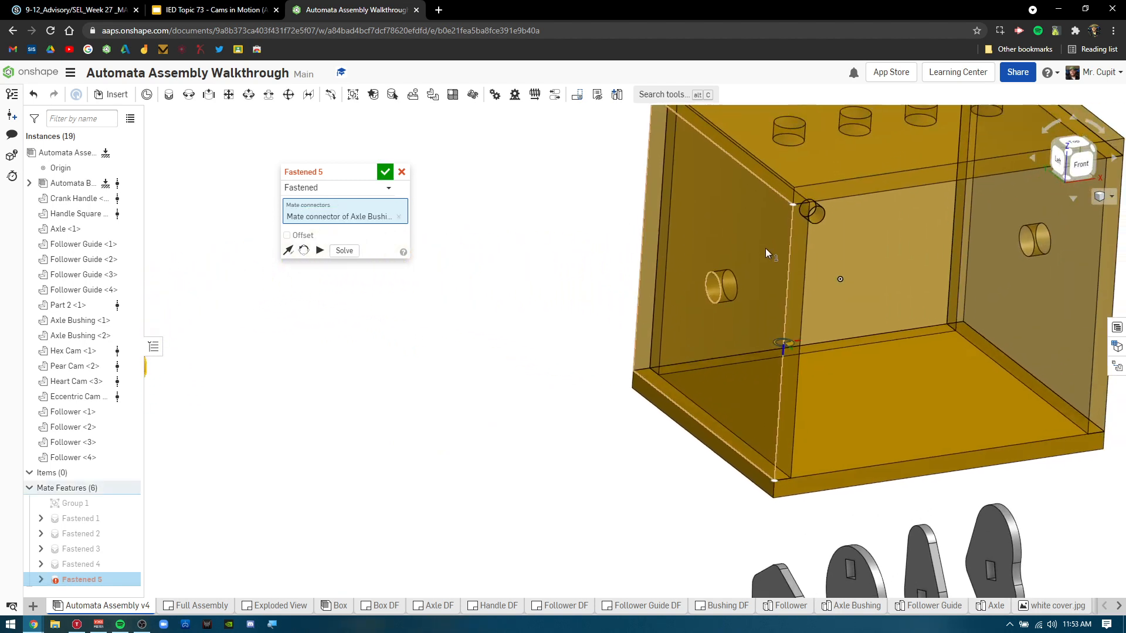
scroll(727, 370, "up", 5)
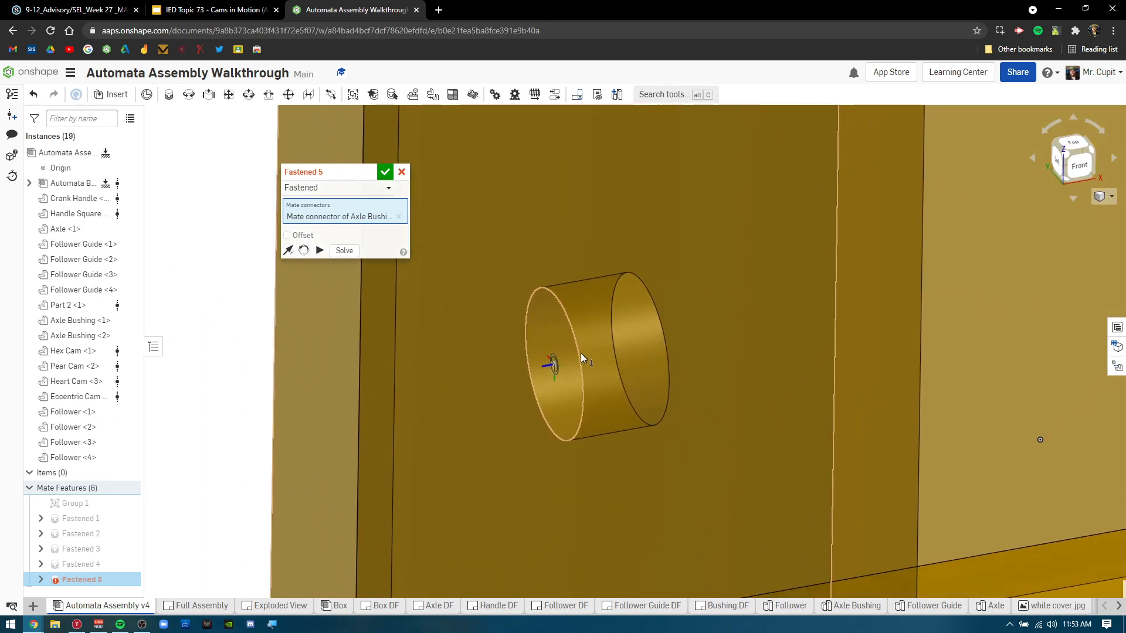
right_click_drag(598, 368, 531, 344)
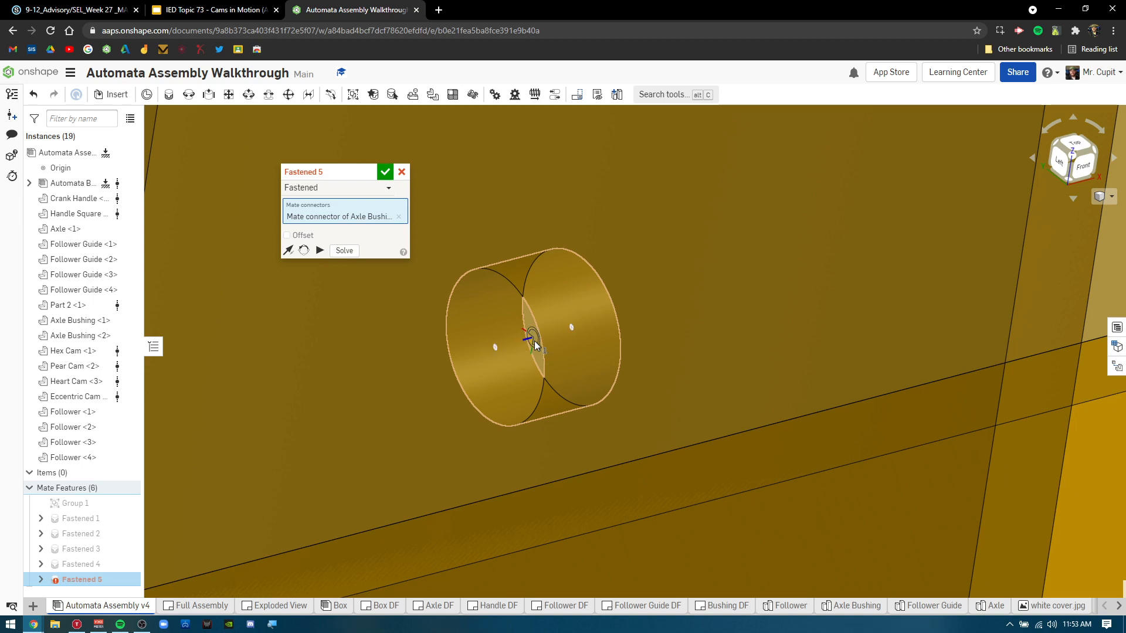
left_click(533, 341)
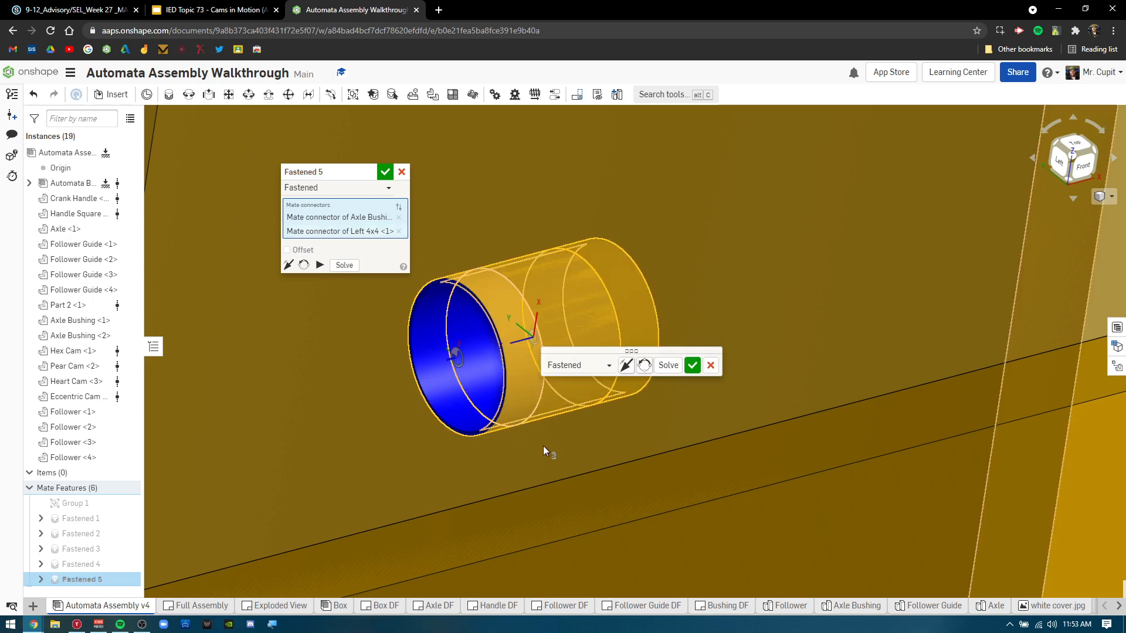
right_click_drag(543, 446, 655, 438)
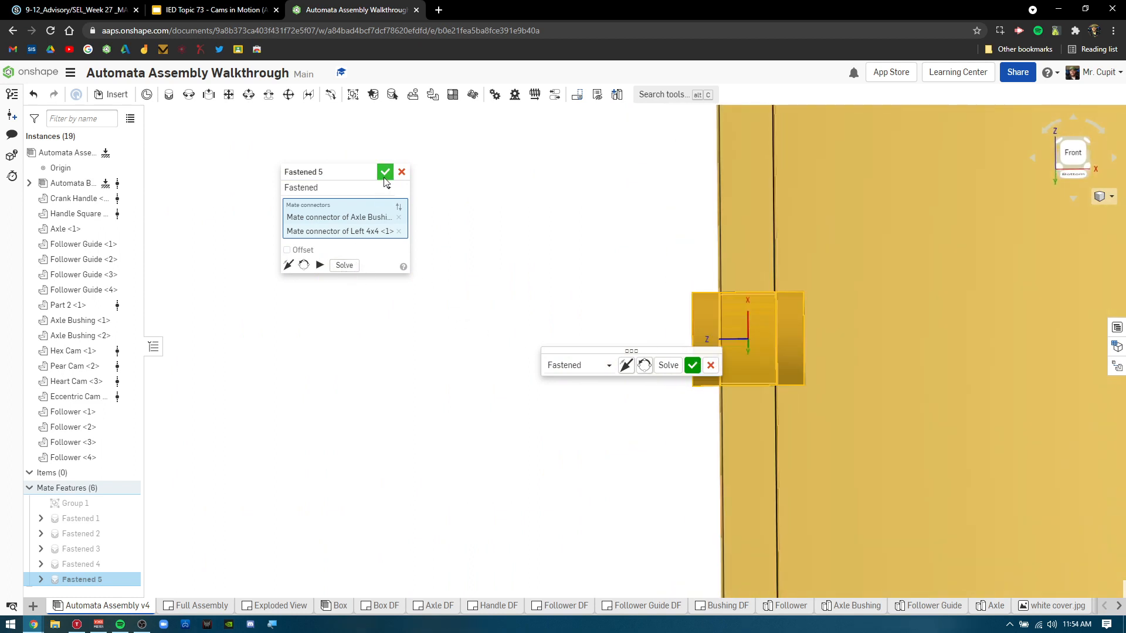
left_click(690, 365)
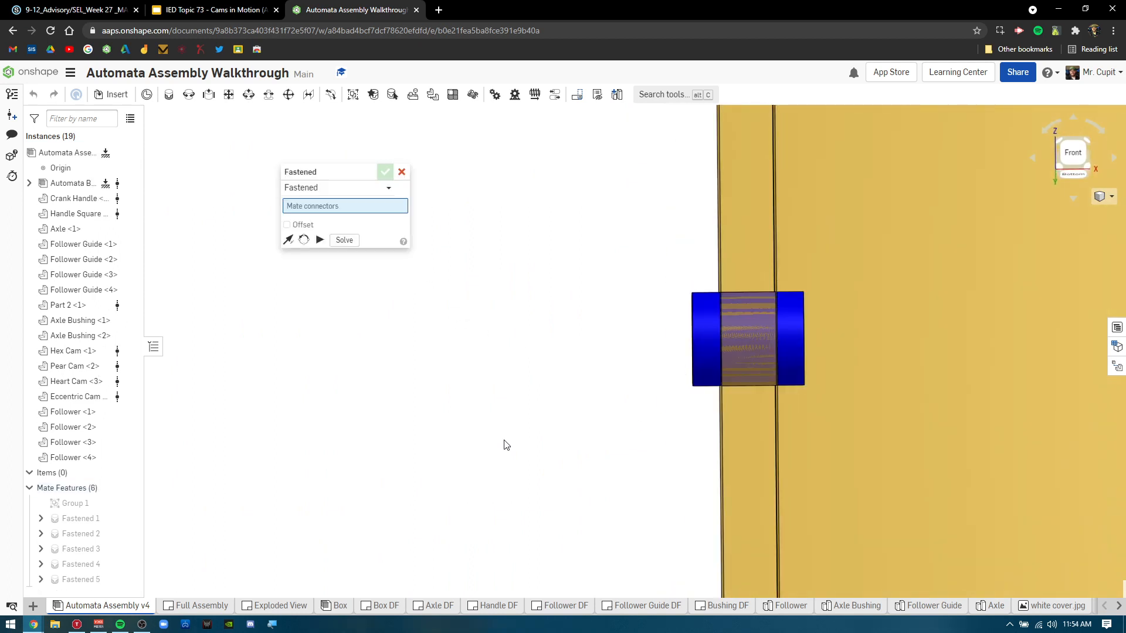
- Fasten the center of the right axle bushing to the center of the axle hole in the right panel
scroll(649, 346, "down", 5)
scroll(674, 359, "down", 8)
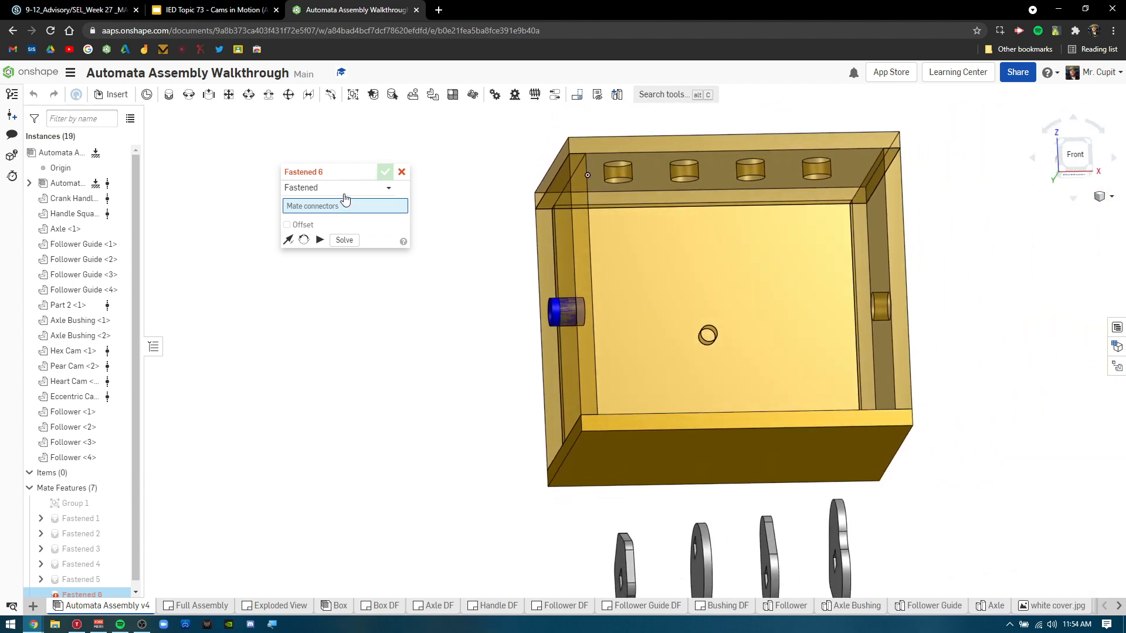
right_click_drag(880, 367, 733, 354)
scroll(824, 377, "up", 8)
scroll(656, 386, "up", 5)
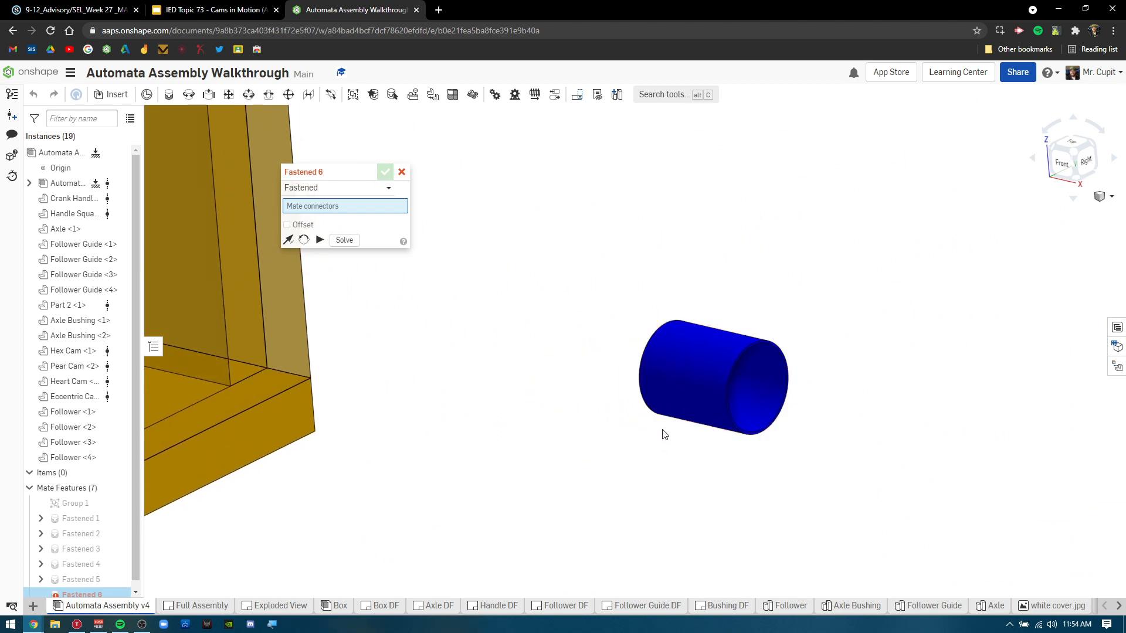
left_click(713, 381)
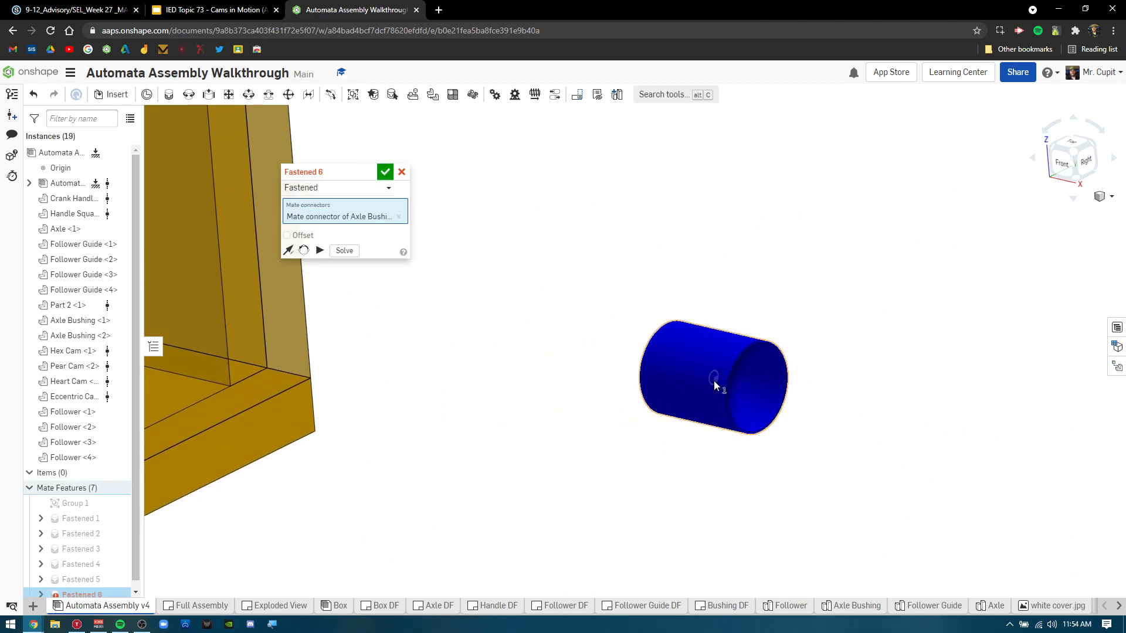
scroll(464, 363, "up", 6)
scroll(601, 289, "up", 1)
middle_click_drag(605, 264, 644, 281)
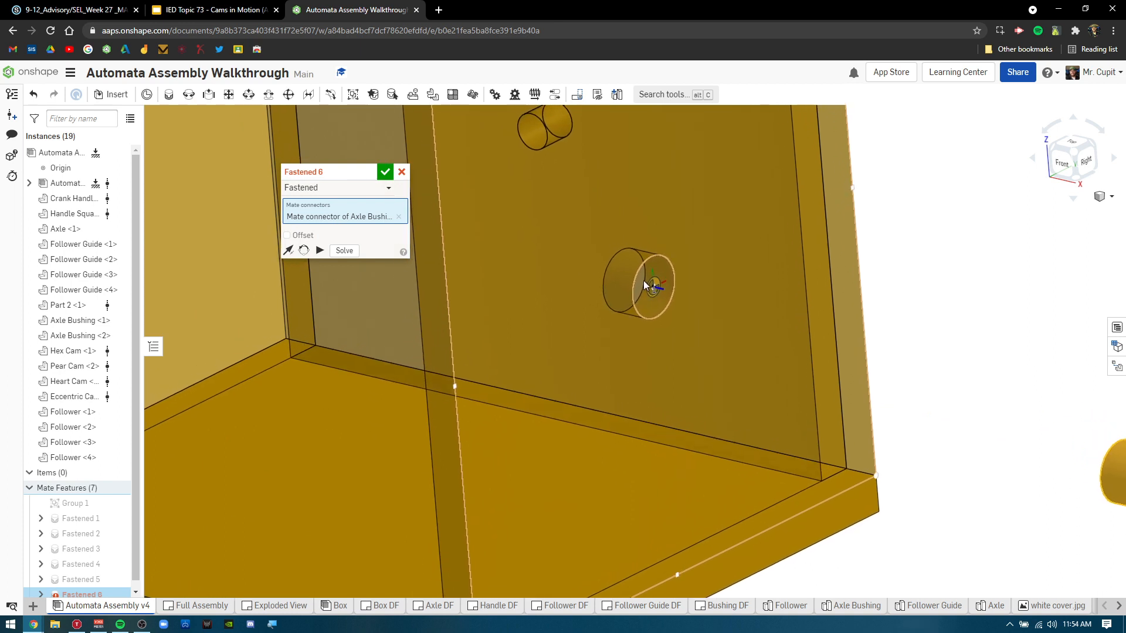
scroll(635, 286, "up", 4)
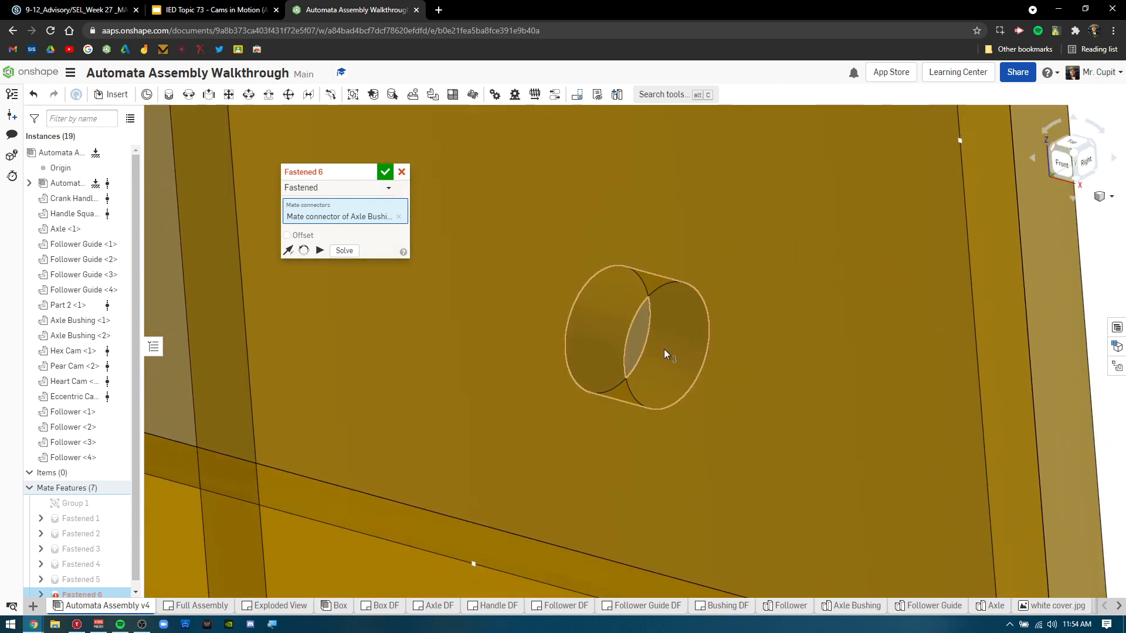
left_click(639, 332)
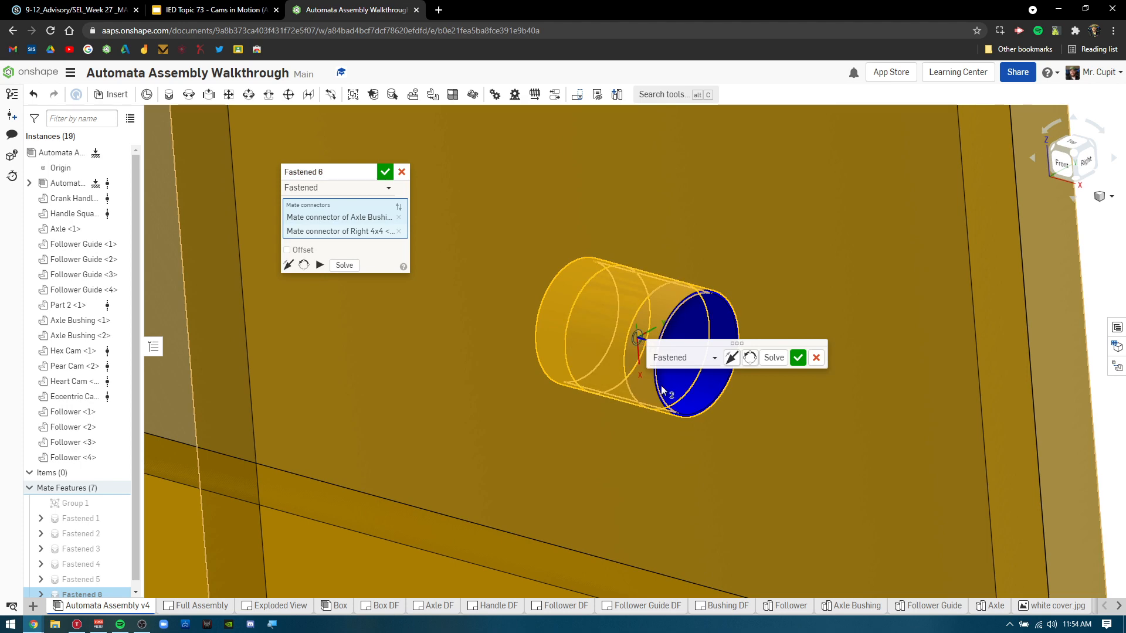
left_click(800, 362)
- Fasten the mid-length center of the leftmost follower guide to the mid-depth center of the leftmost hole in the top panel
scroll(747, 430, "down", 5)
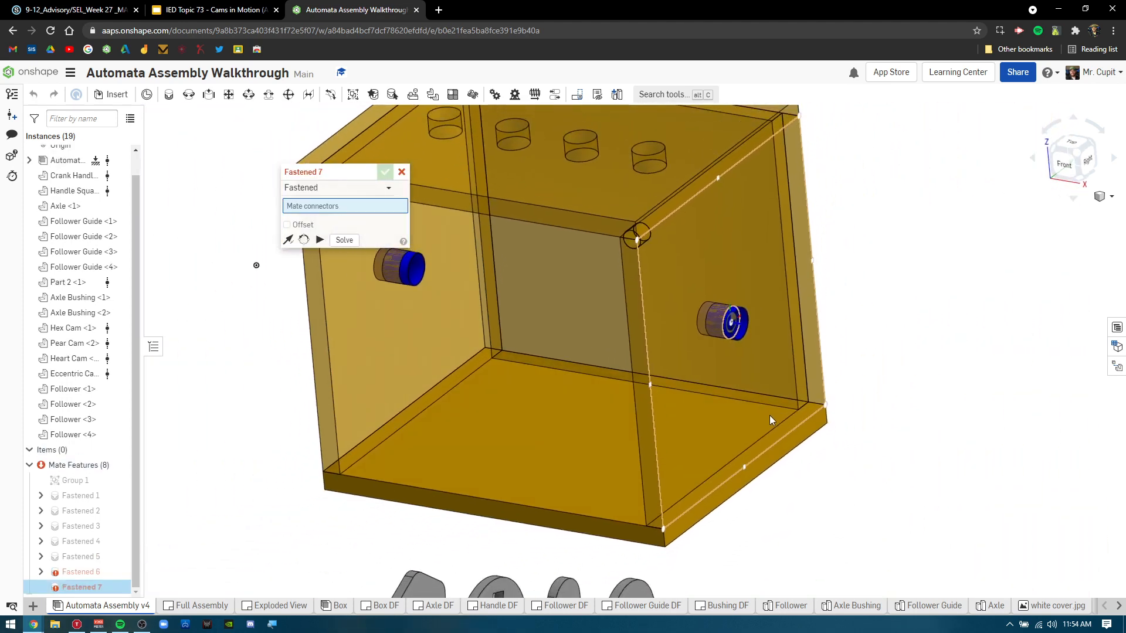
scroll(768, 416, "down", 8)
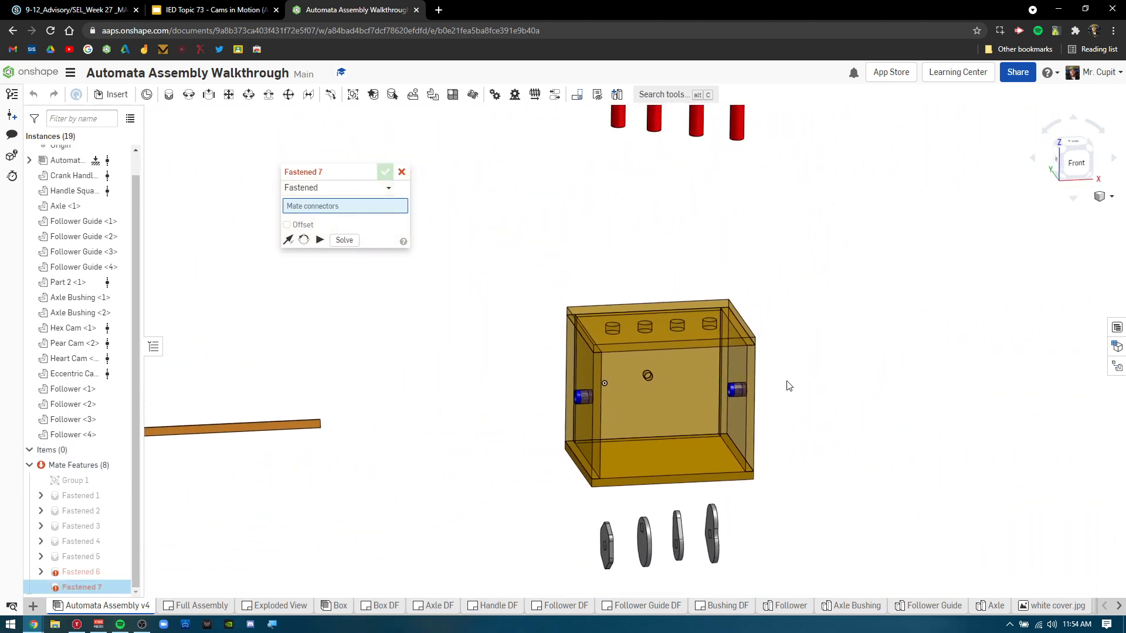
scroll(773, 364, "down", 1)
scroll(633, 199, "up", 6)
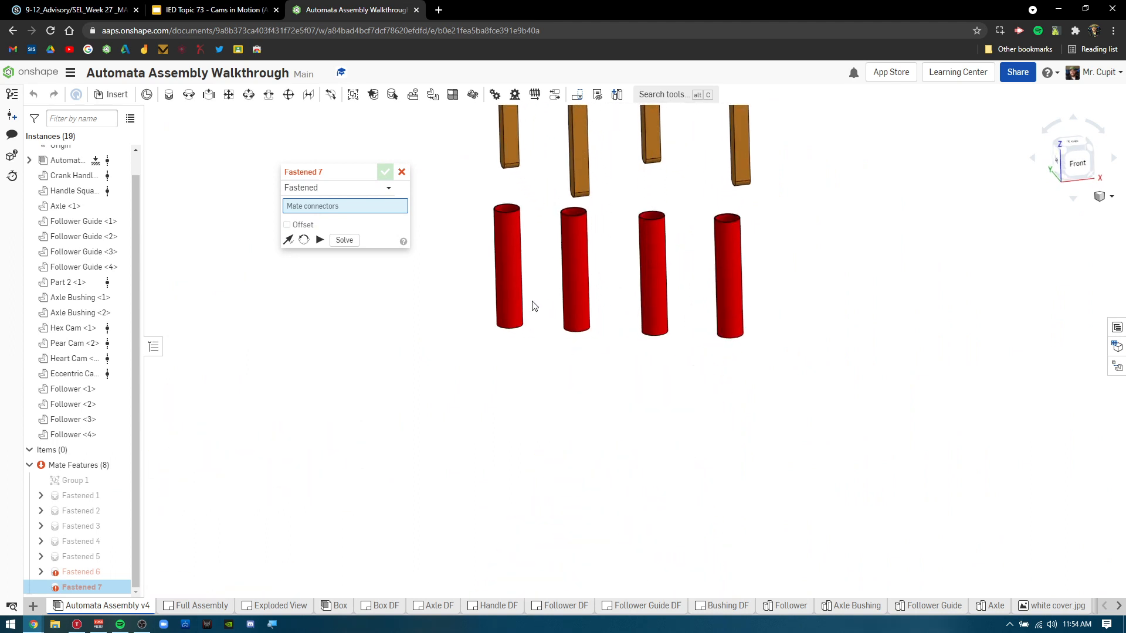
scroll(537, 307, "up", 3)
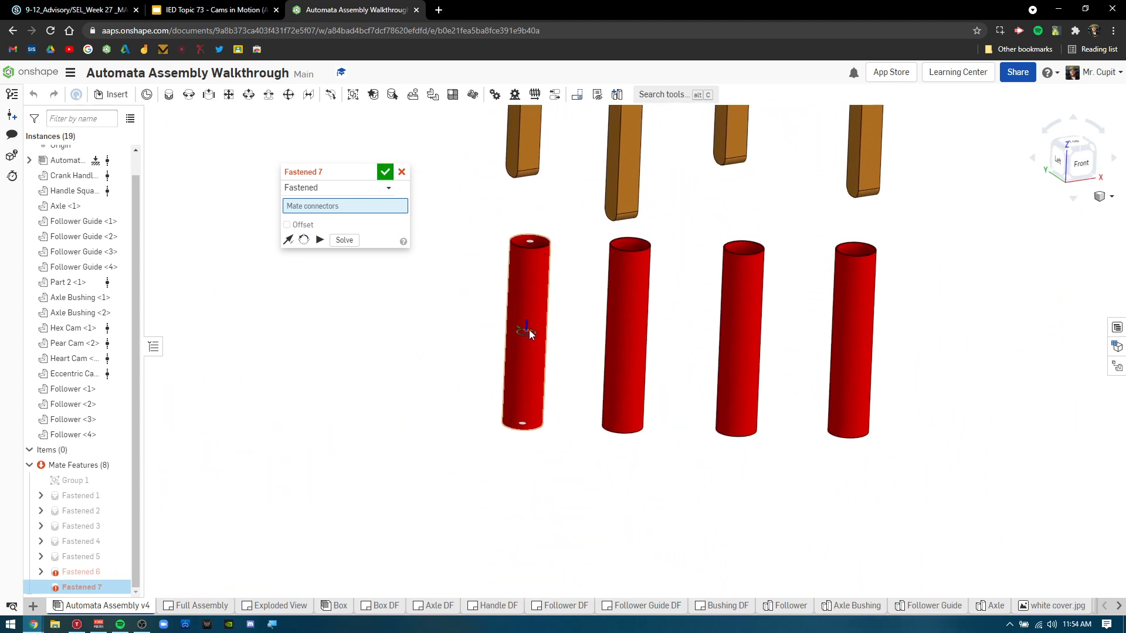
middle_click_drag(526, 493, 595, 403)
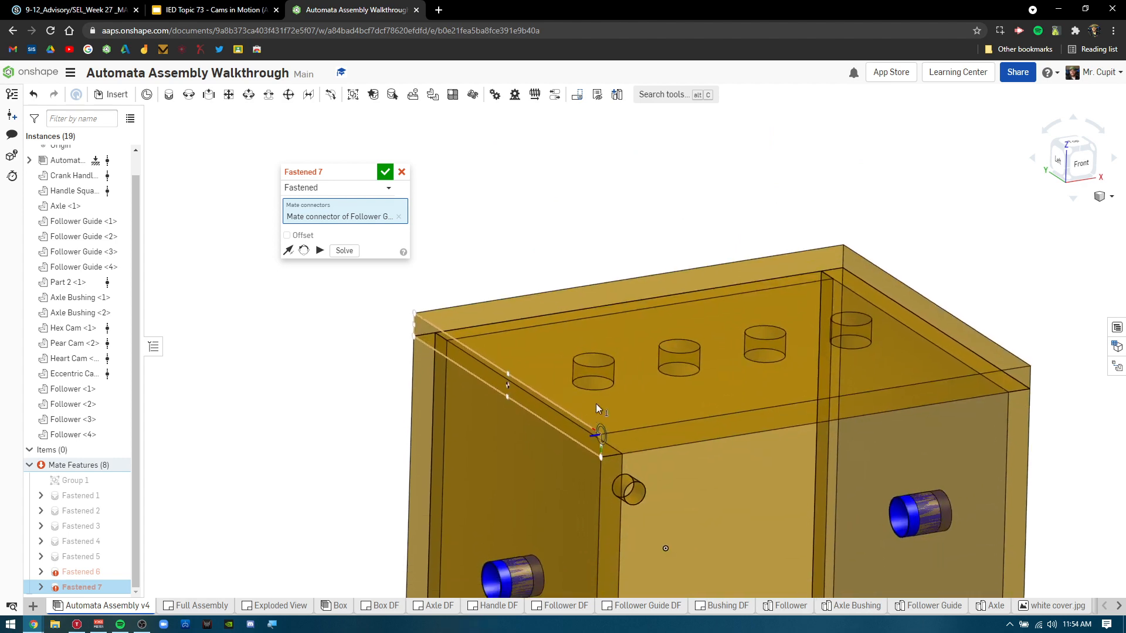
scroll(597, 365, "up", 5)
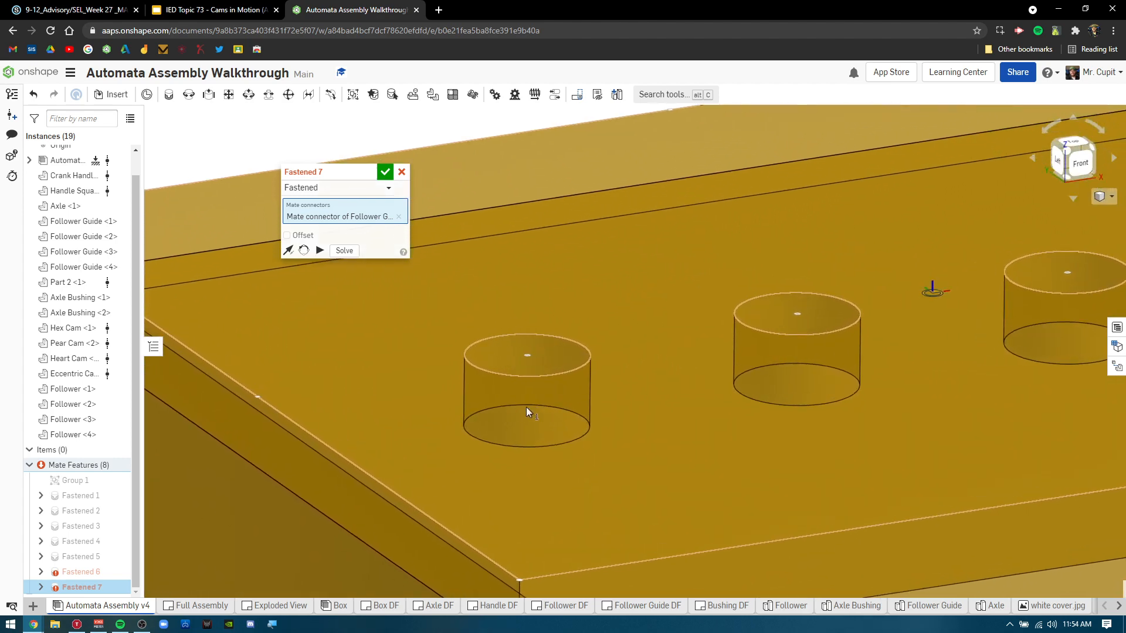
right_click_drag(529, 363, 526, 385)
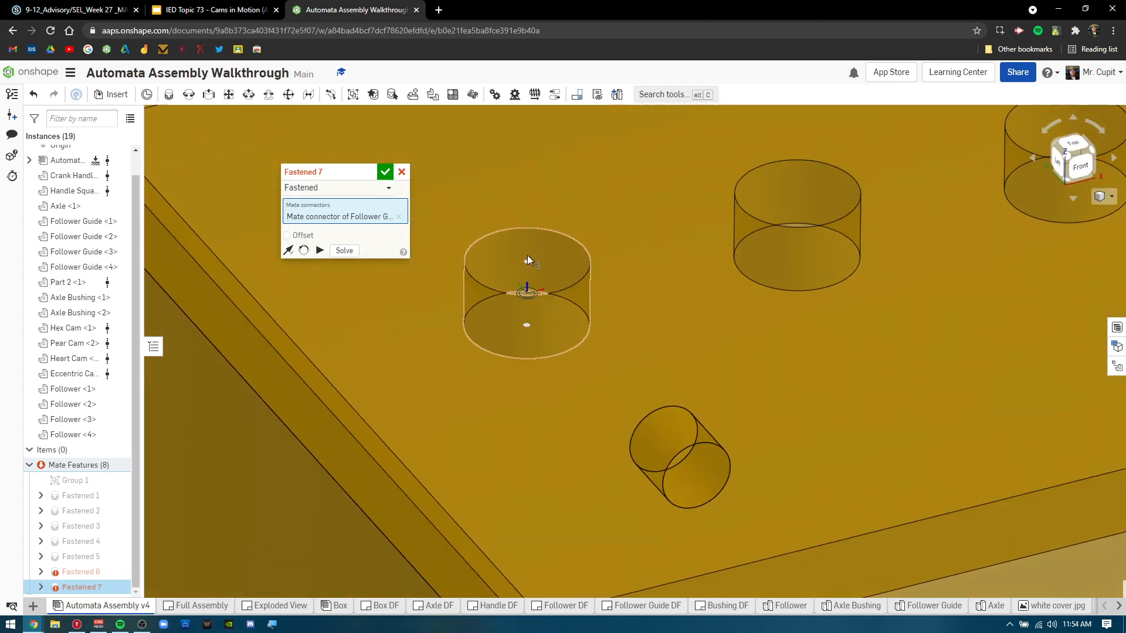
left_click(528, 293)
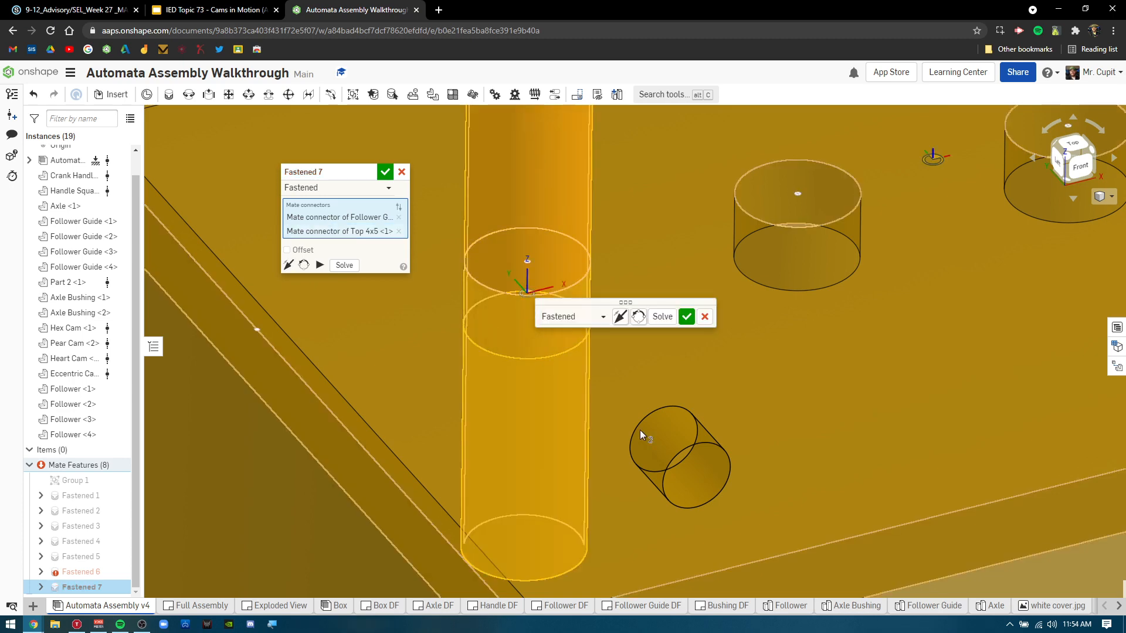
left_click(686, 317)
- Fasten the mid-length center of the second follower guide to the mid-depth center of the top panel's second hole from the left
scroll(684, 382, "down", 4)
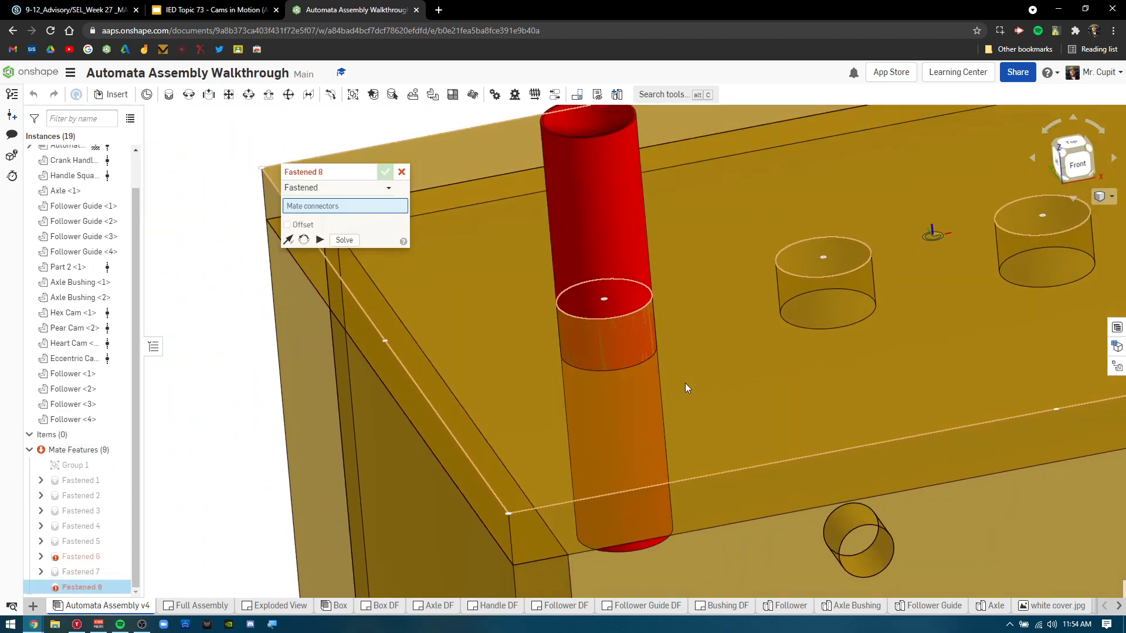
scroll(685, 382, "up", 3)
scroll(708, 318, "down", 5)
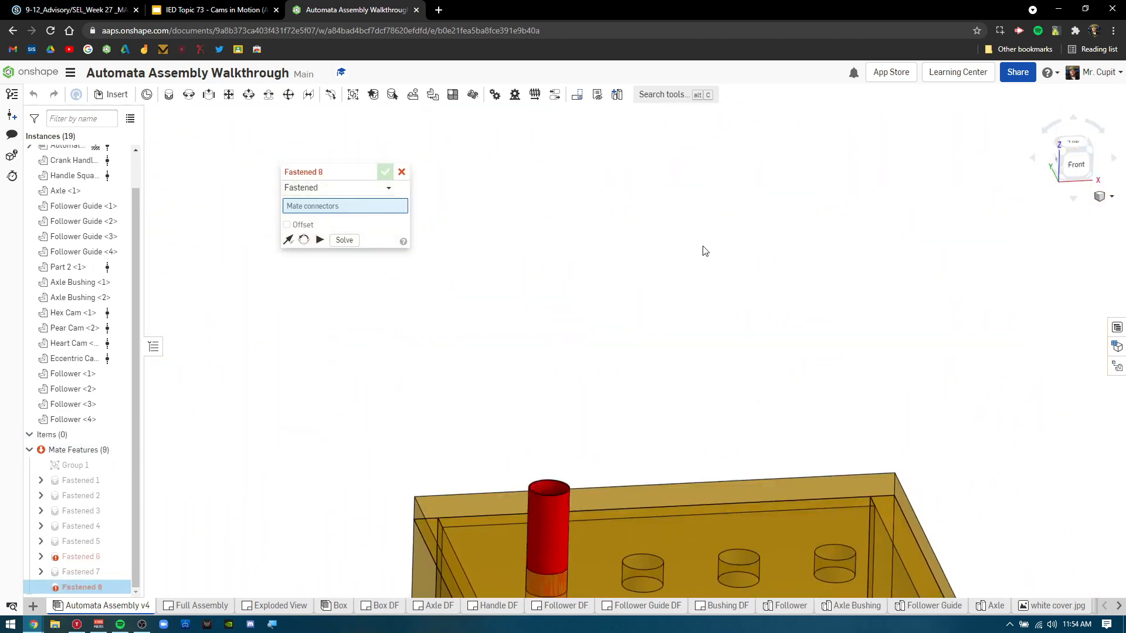
scroll(669, 276, "up", 5)
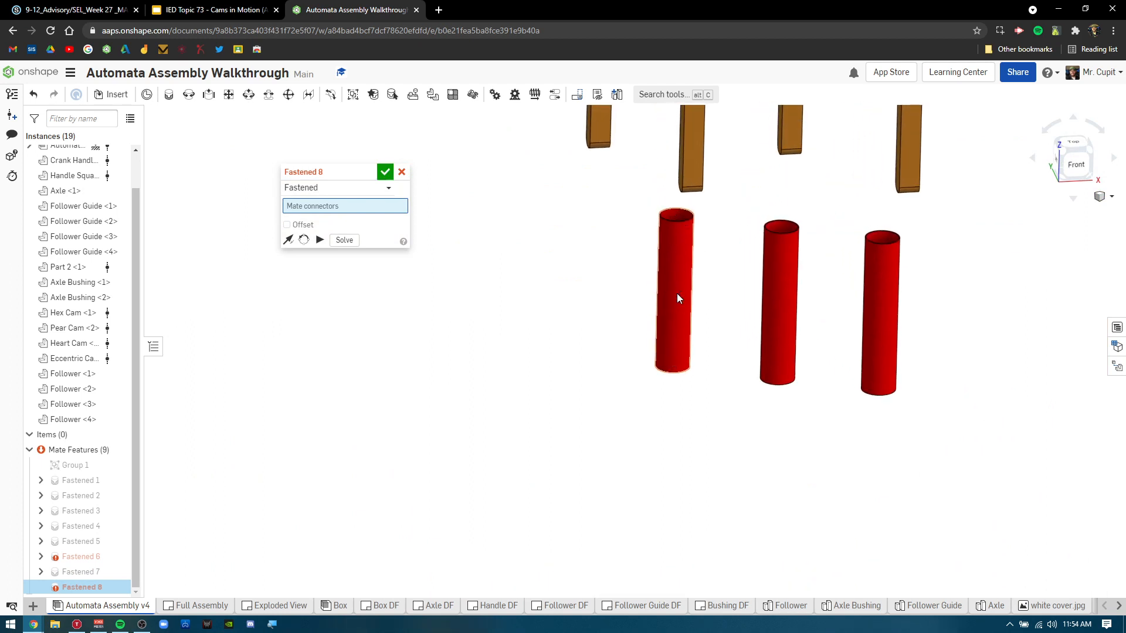
left_click(676, 294)
scroll(674, 404, "up", 3)
scroll(660, 406, "up", 4)
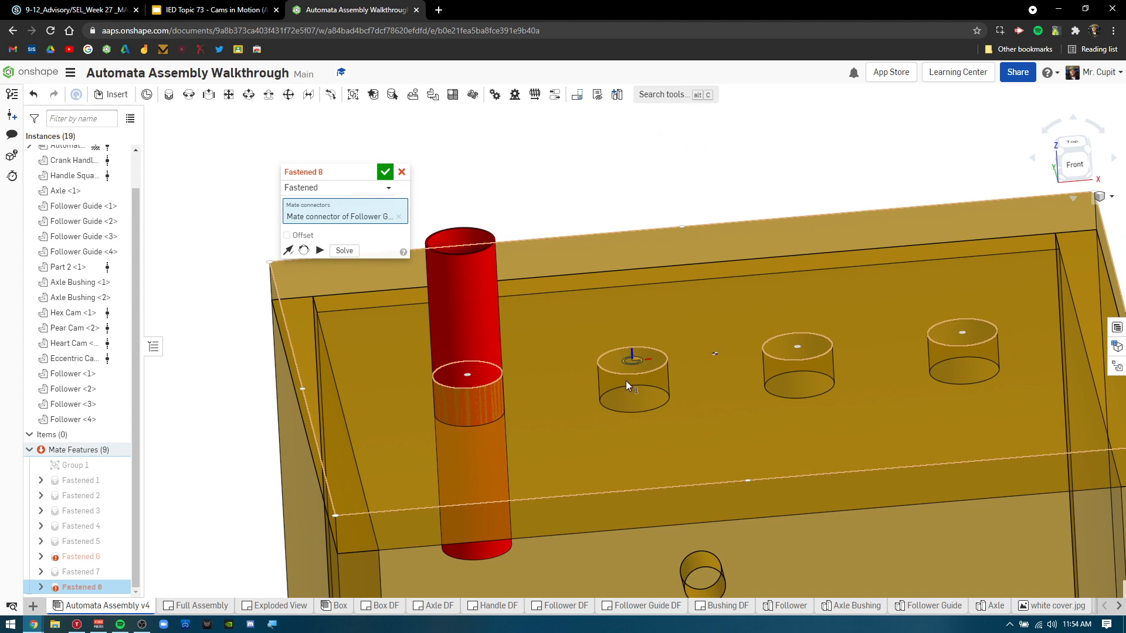
scroll(626, 381, "up", 2)
right_click_drag(629, 358, 632, 402)
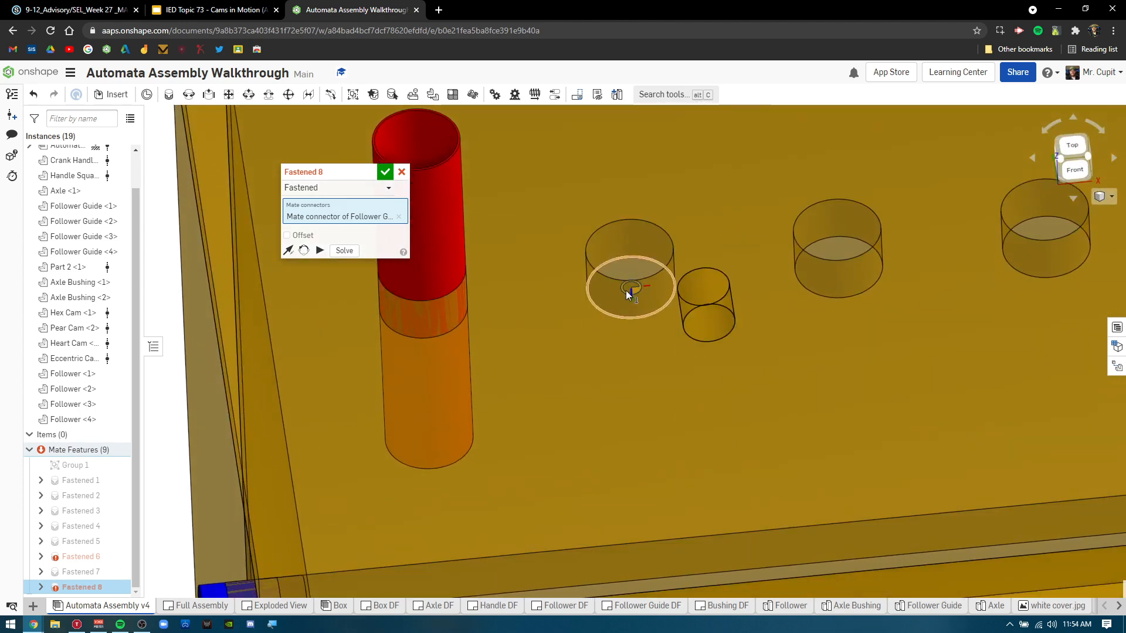
scroll(627, 292, "up", 5)
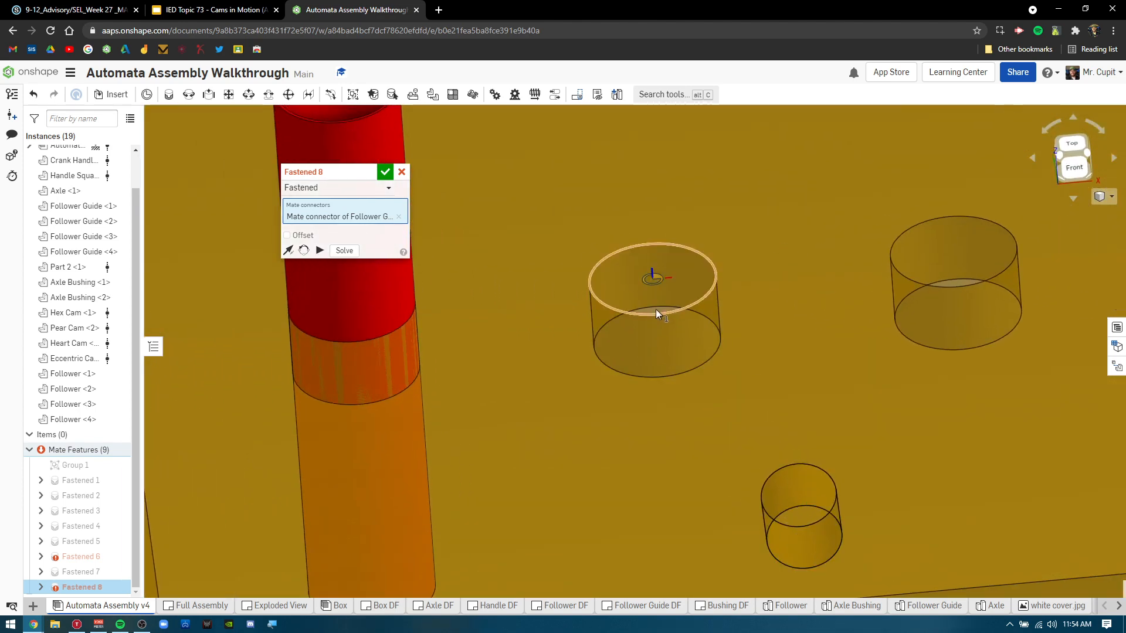
left_click(652, 312)
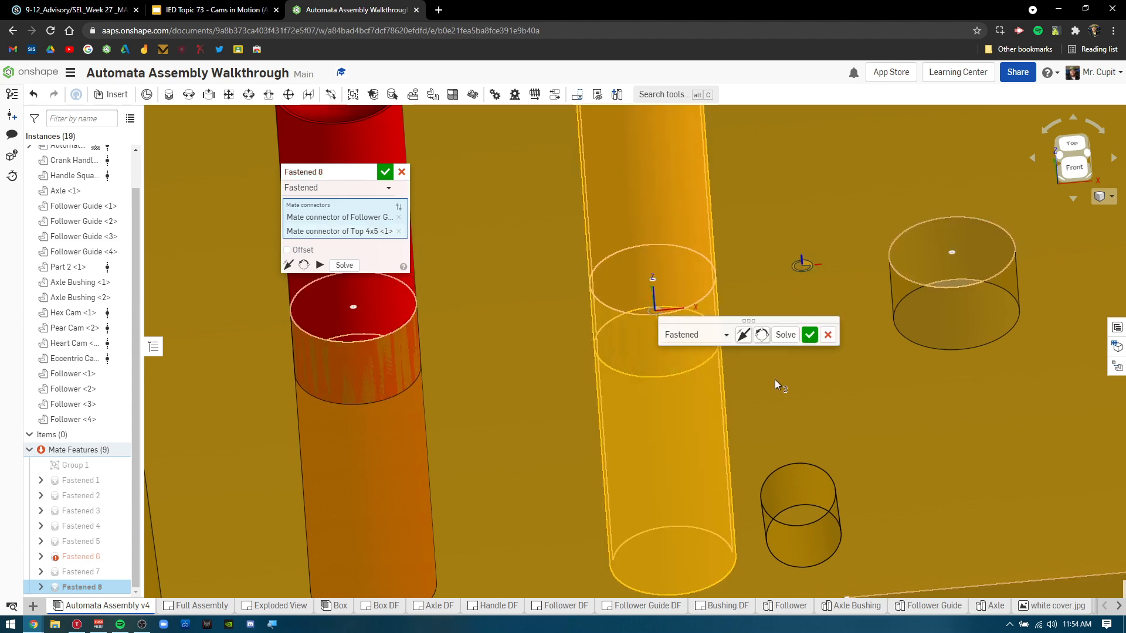
scroll(785, 363, "down", 4)
left_click(810, 335)
- Fasten the mid-length center of the third follower guide to the mid-depth center of the top panel's third hole from the left
scroll(808, 294, "down", 6)
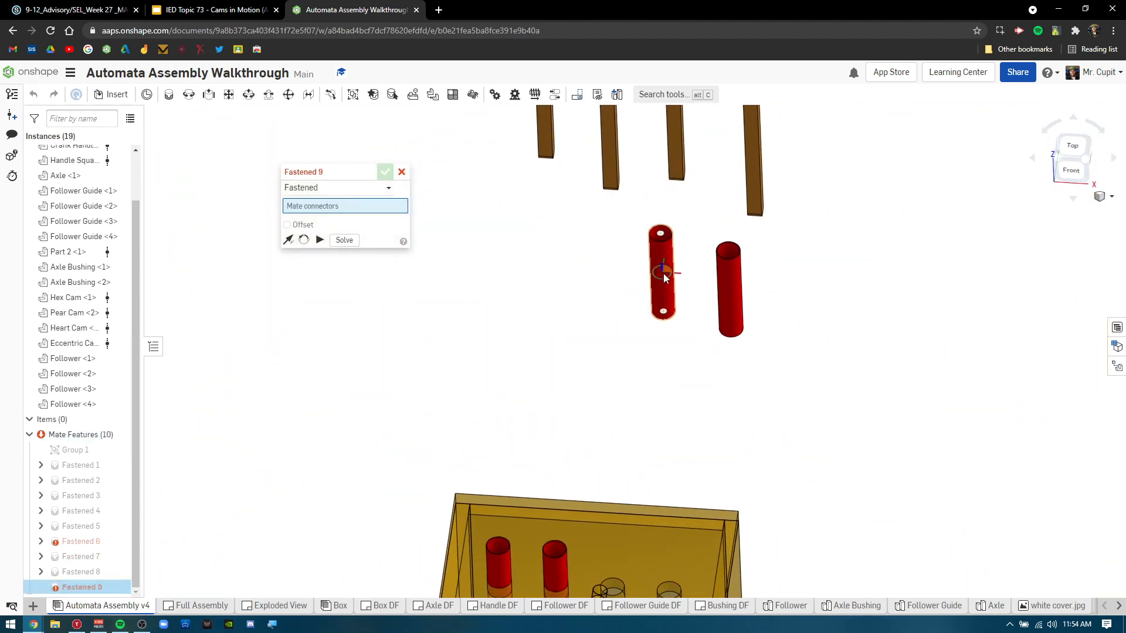
left_click(663, 273)
scroll(641, 429, "up", 8)
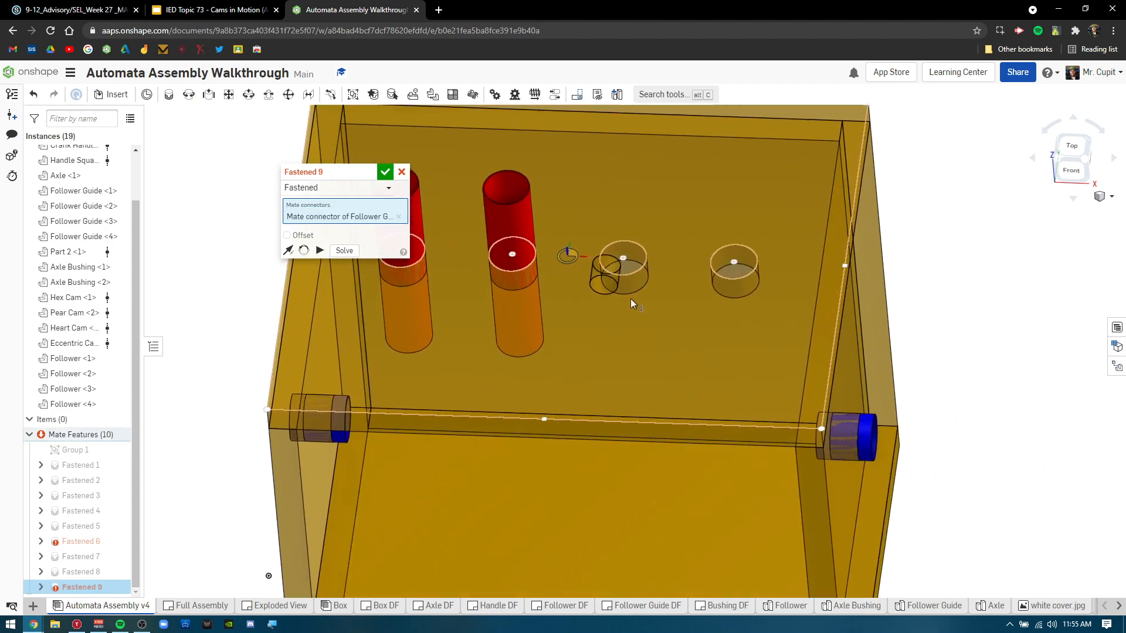
scroll(681, 217, "down", 4)
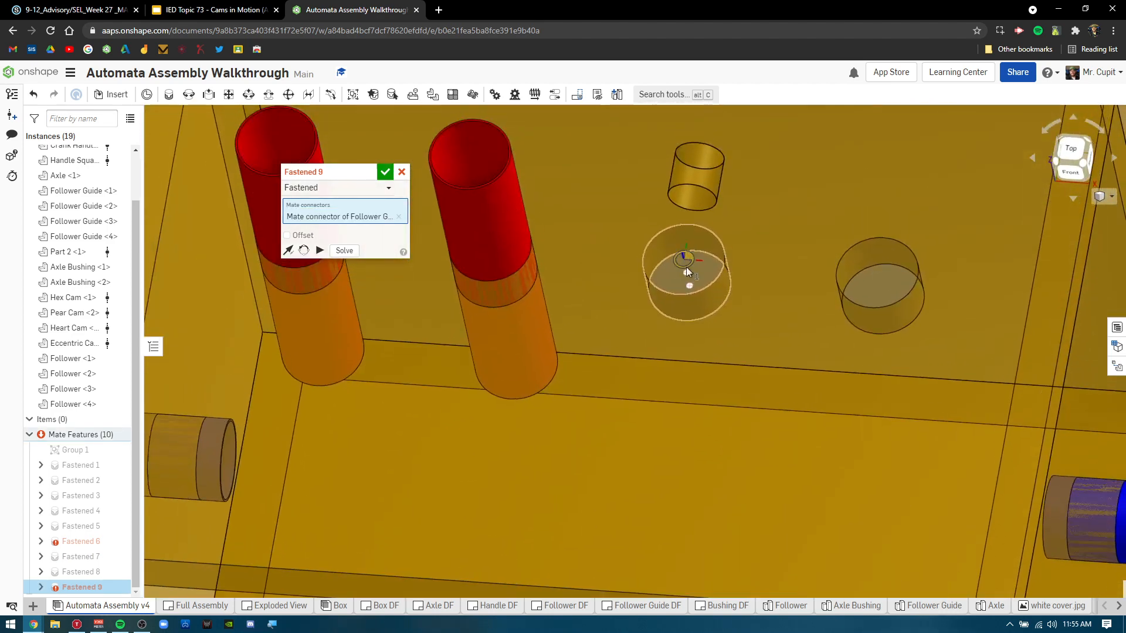
left_click(685, 271)
scroll(749, 350, "down", 5)
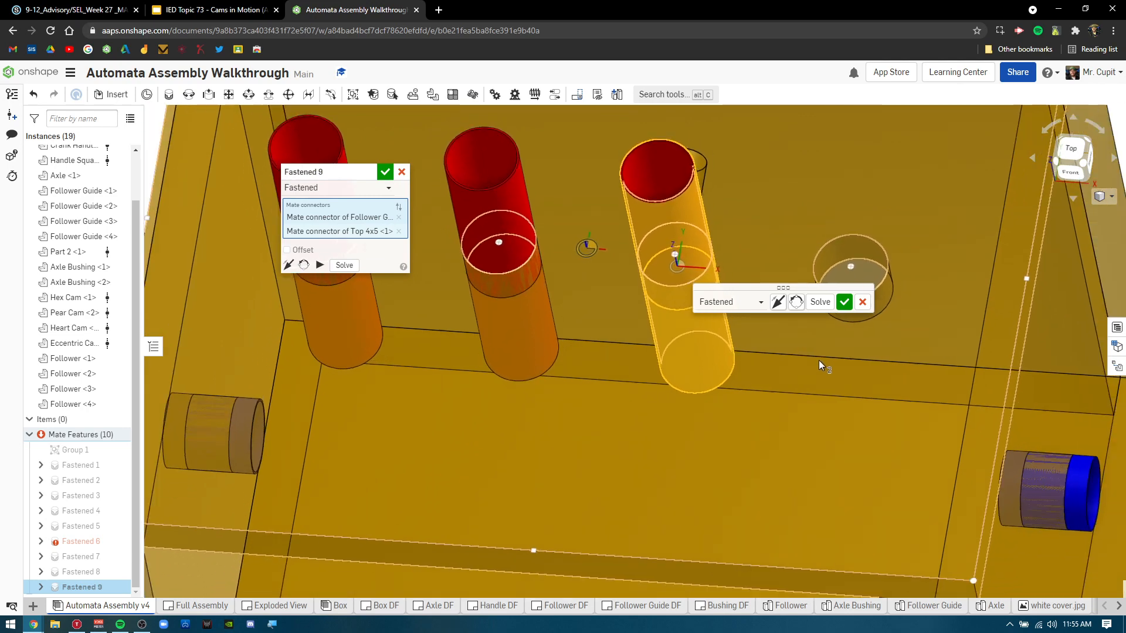
left_click(841, 306)
- Fasten the mid-length center of the last follower guide to the mid-depth center of the rightmost hole in the top panel
scroll(827, 281, "down", 2)
right_click_drag(789, 244, 753, 175)
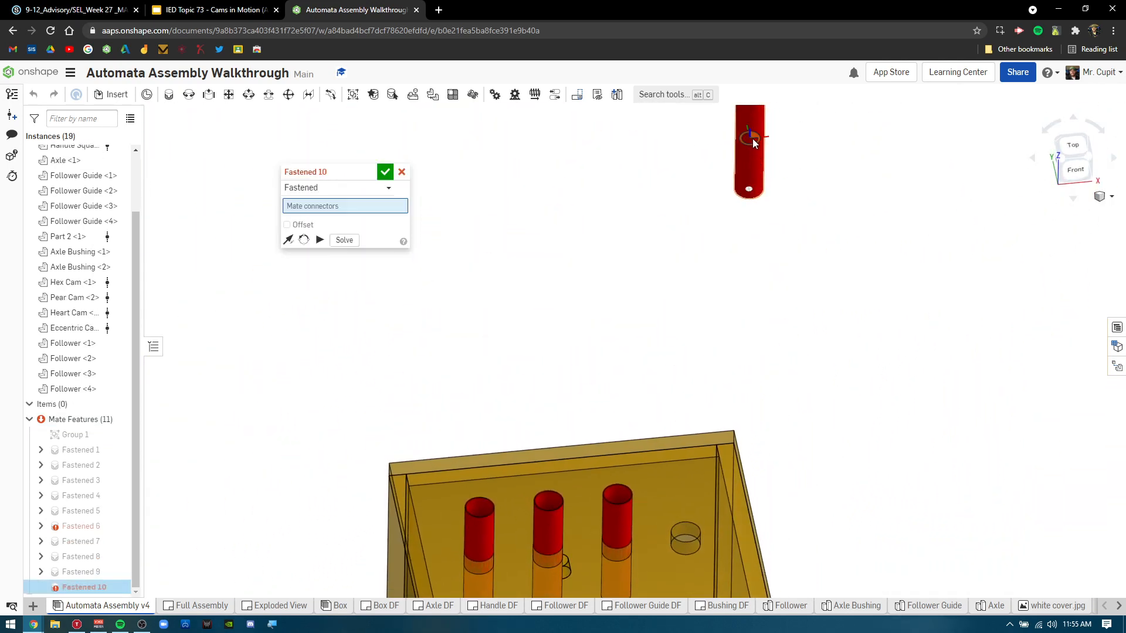
left_click(751, 139)
scroll(716, 300, "up", 5)
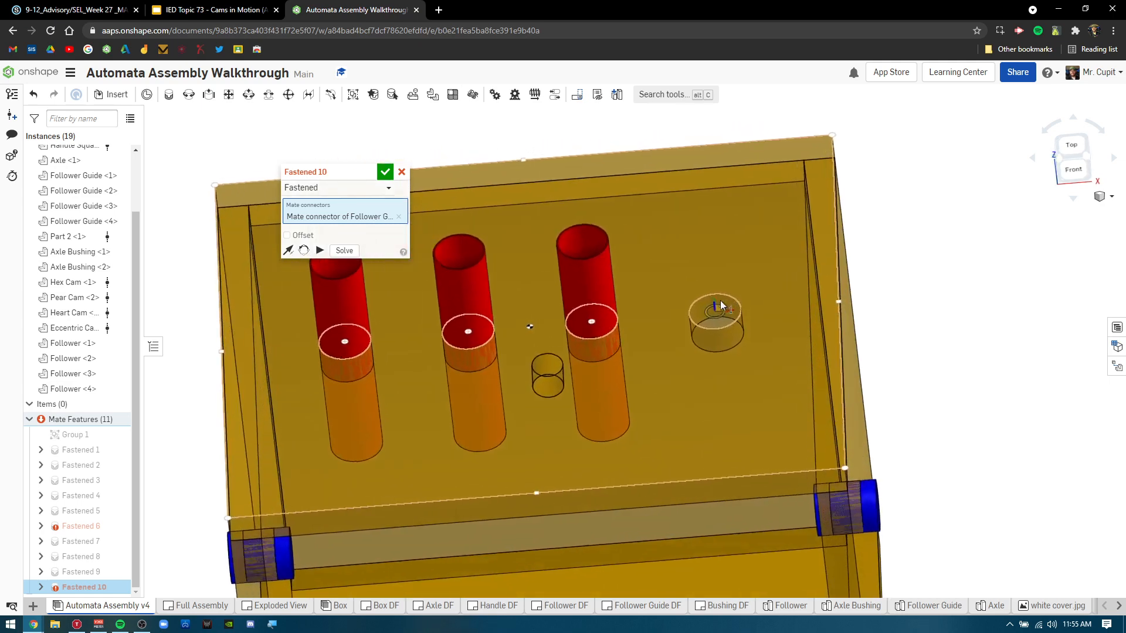
scroll(717, 320, "up", 4)
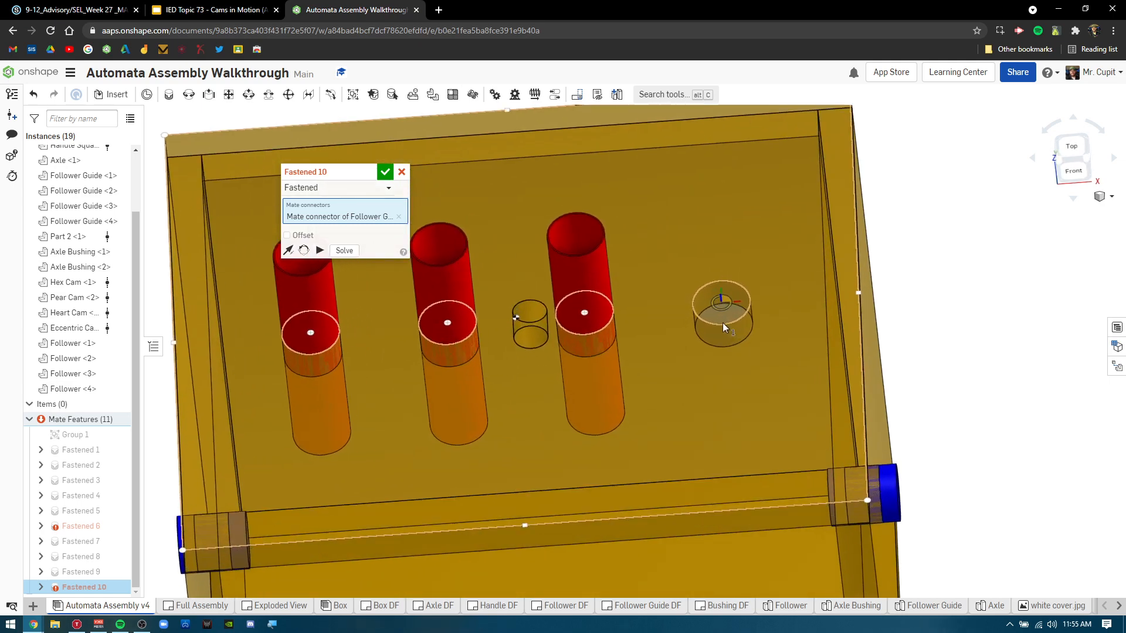
scroll(743, 372, "up", 5)
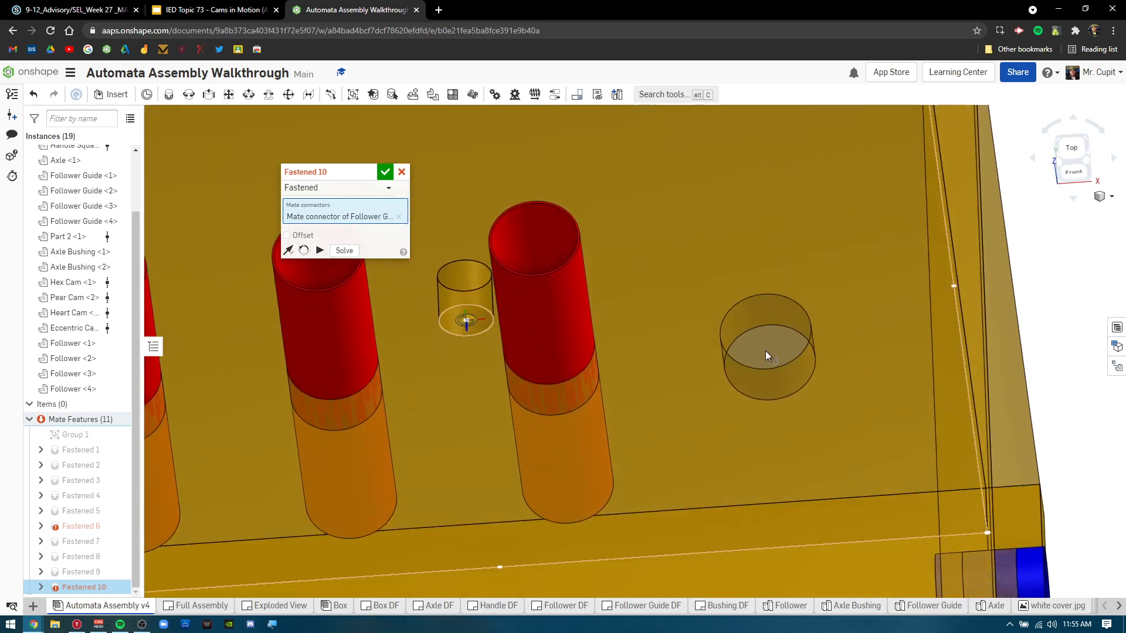
scroll(779, 360, "up", 4)
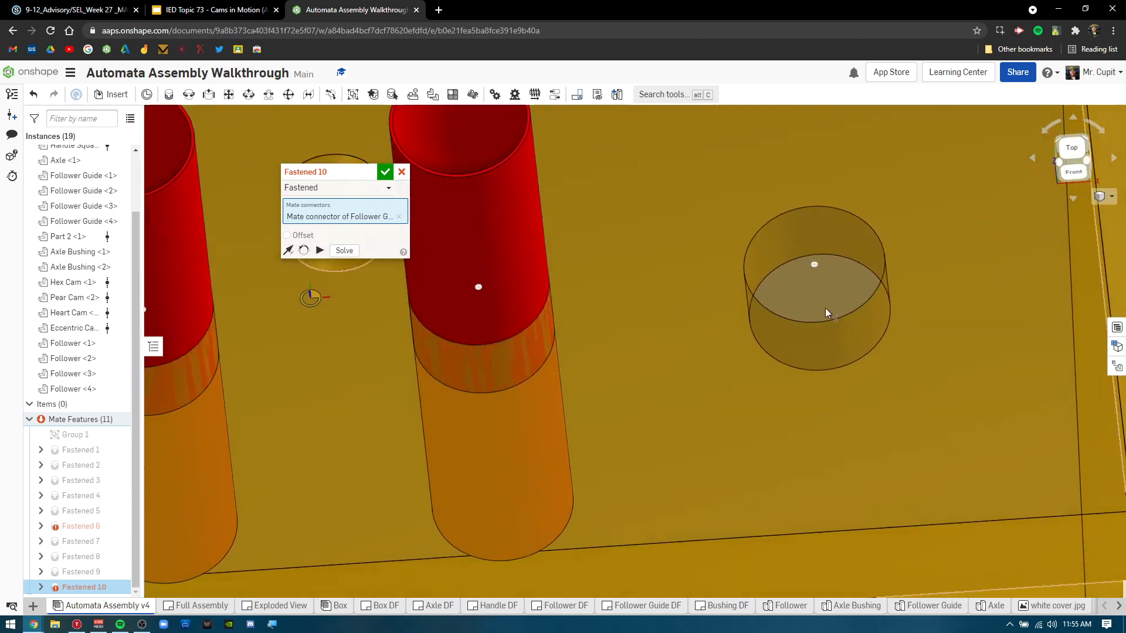
right_click_drag(830, 283, 850, 272)
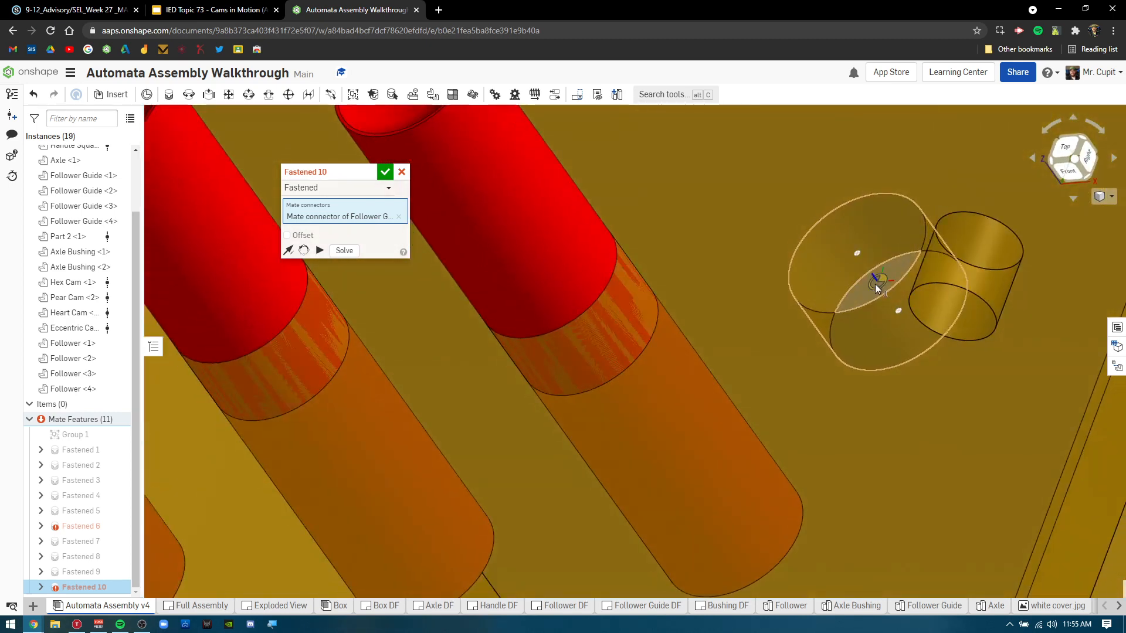
left_click(875, 283)
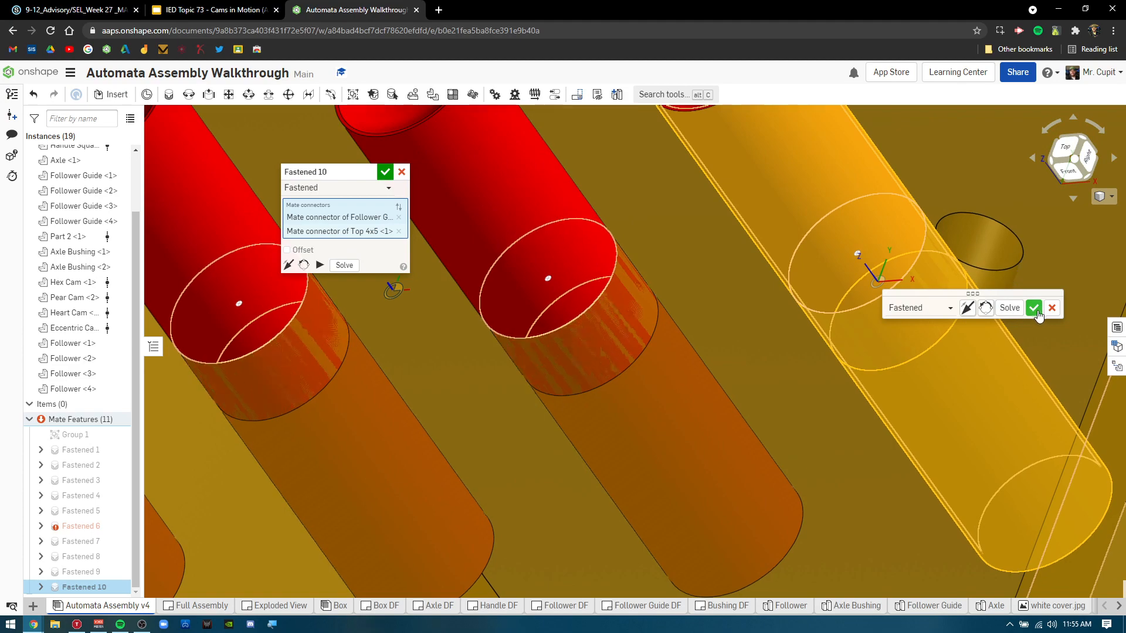
left_click(1034, 310)
- Fasten the center of the short crank peg's inner end face to the center of the crank arm's lower square hole on the axle side
right_click_drag(955, 326, 920, 324)
scroll(920, 324, "down", 3)
scroll(915, 317, "down", 6)
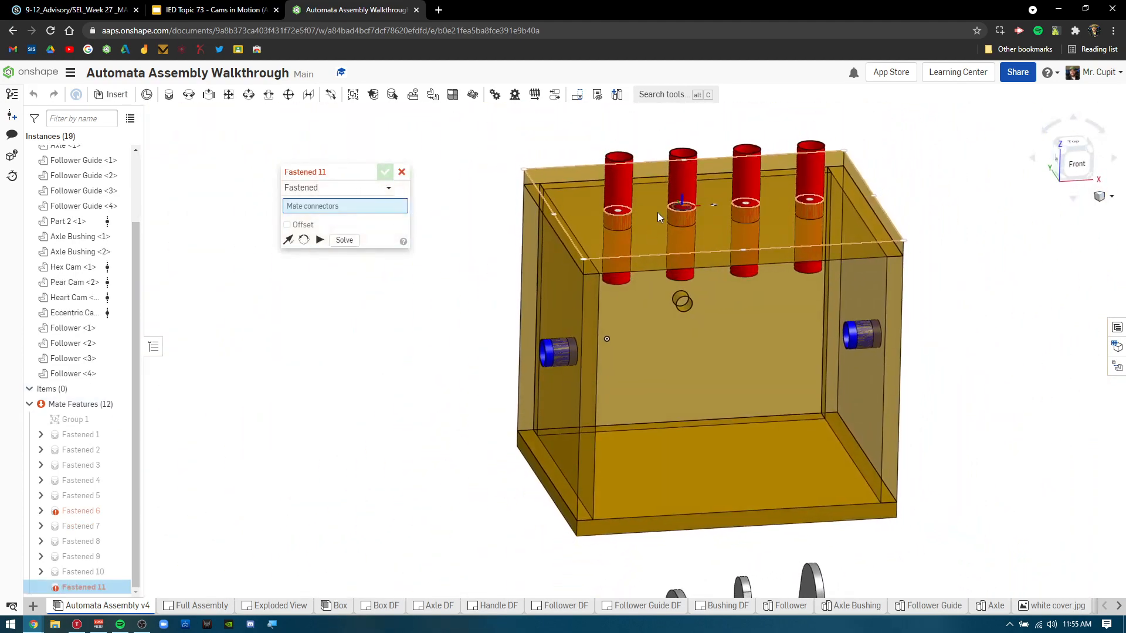
middle_click_drag(921, 358, 910, 339)
right_click_drag(748, 346, 782, 318)
scroll(754, 323, "down", 3)
scroll(463, 314, "down", 3)
middle_click_drag(202, 361, 491, 369)
scroll(498, 419, "up", 4)
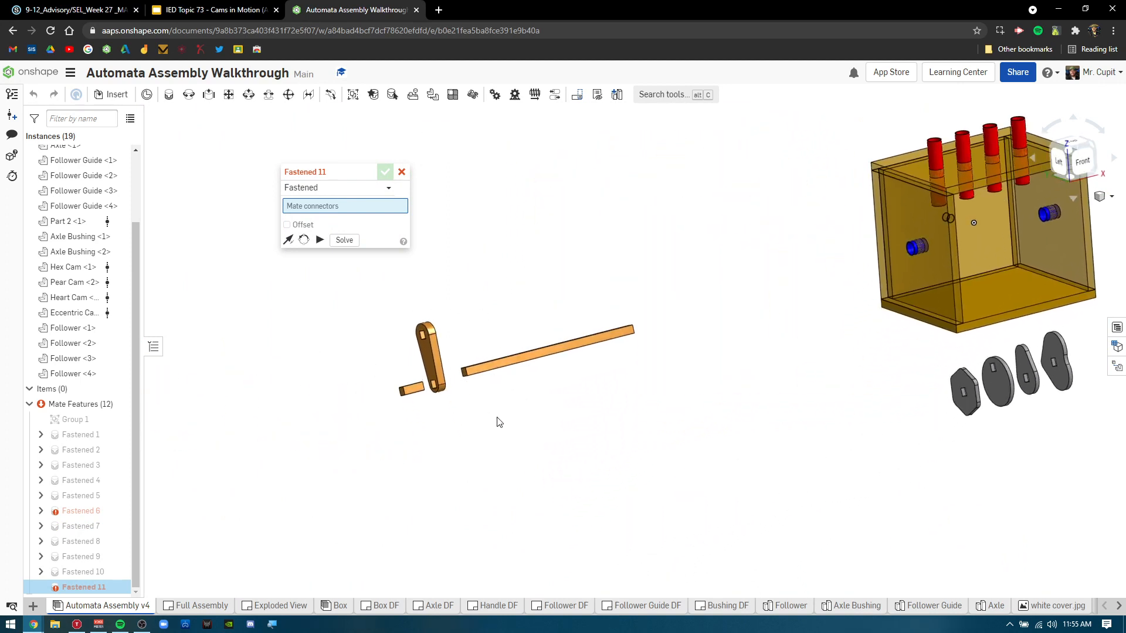
scroll(478, 387, "up", 5)
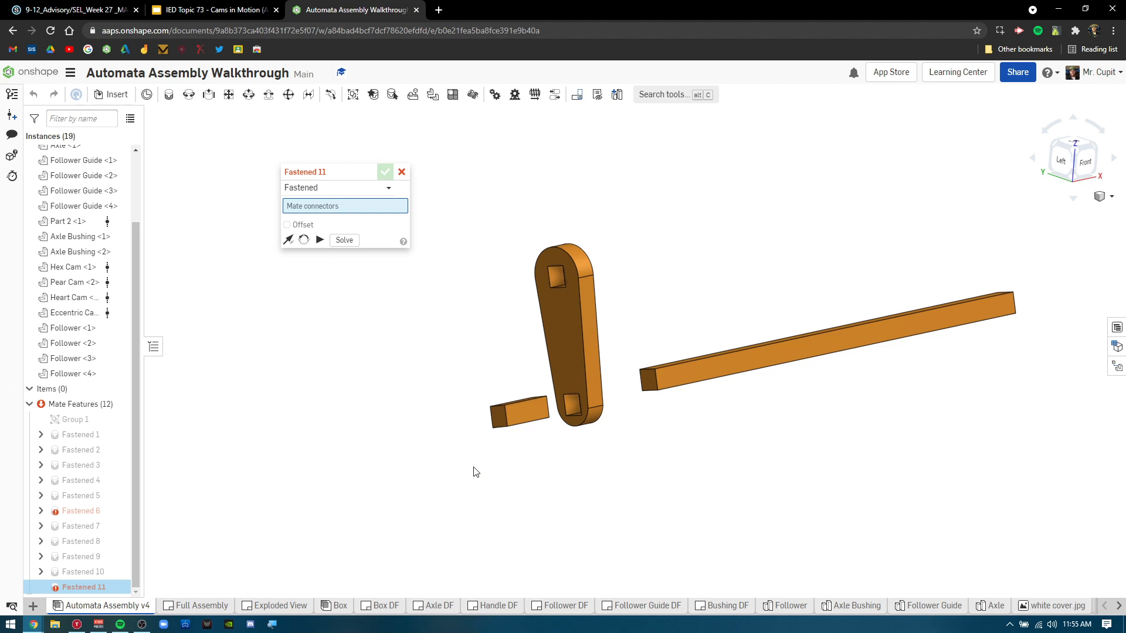
mouse_move(507, 475)
right_mouse_down()
mouse_move(565, 442)
mouse_move(510, 468)
right_mouse_up()
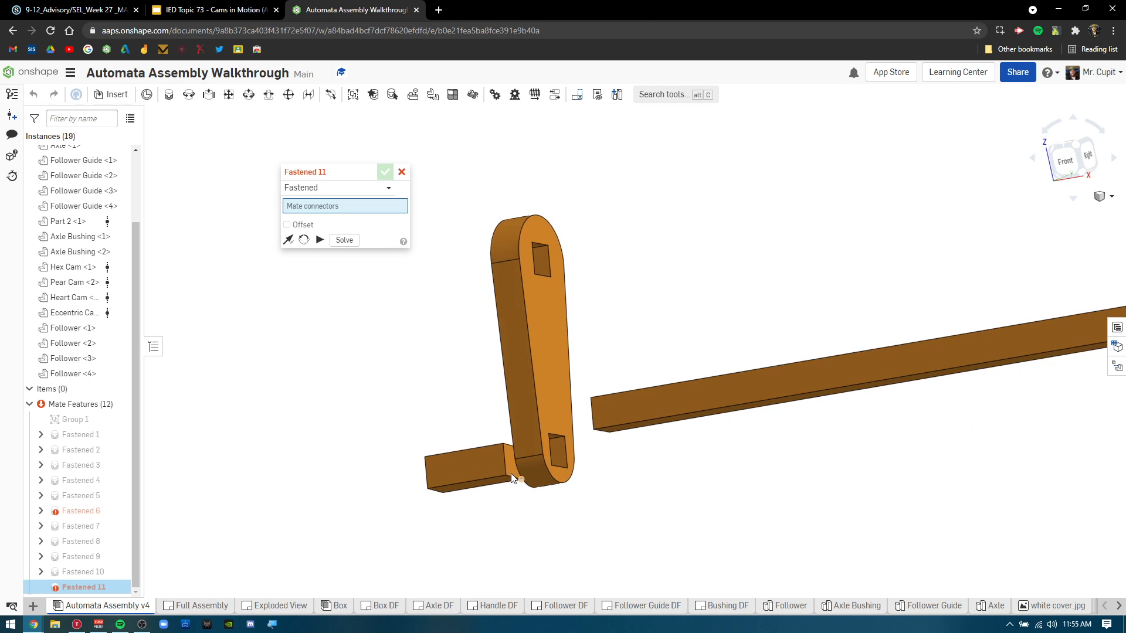
scroll(490, 520, "up", 5)
middle_click_drag(553, 543, 561, 510)
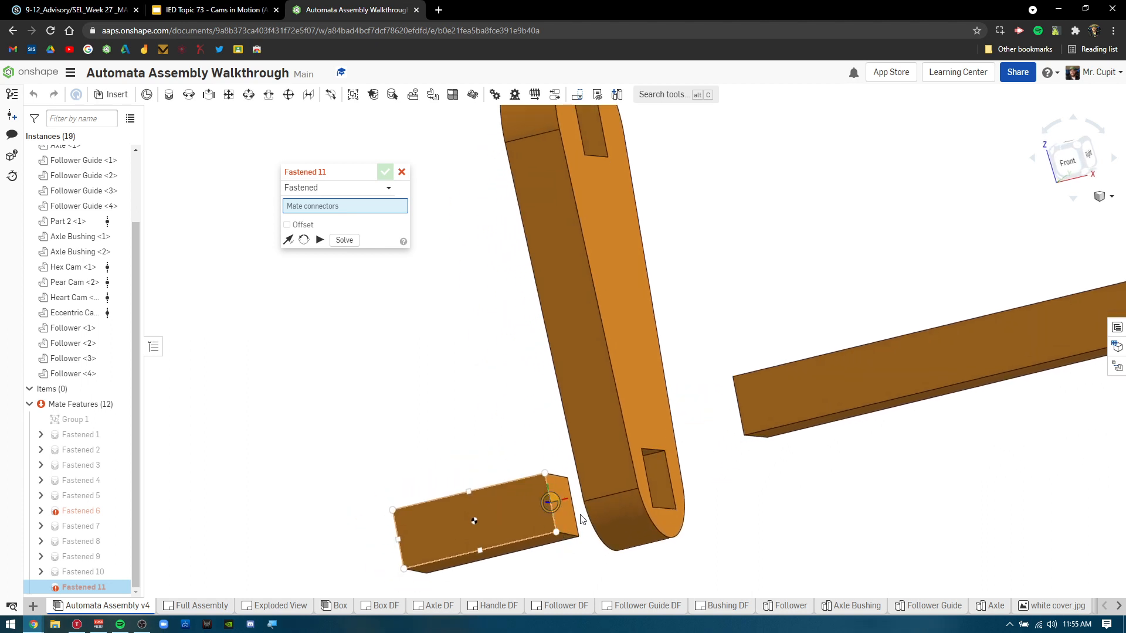
left_click(563, 504)
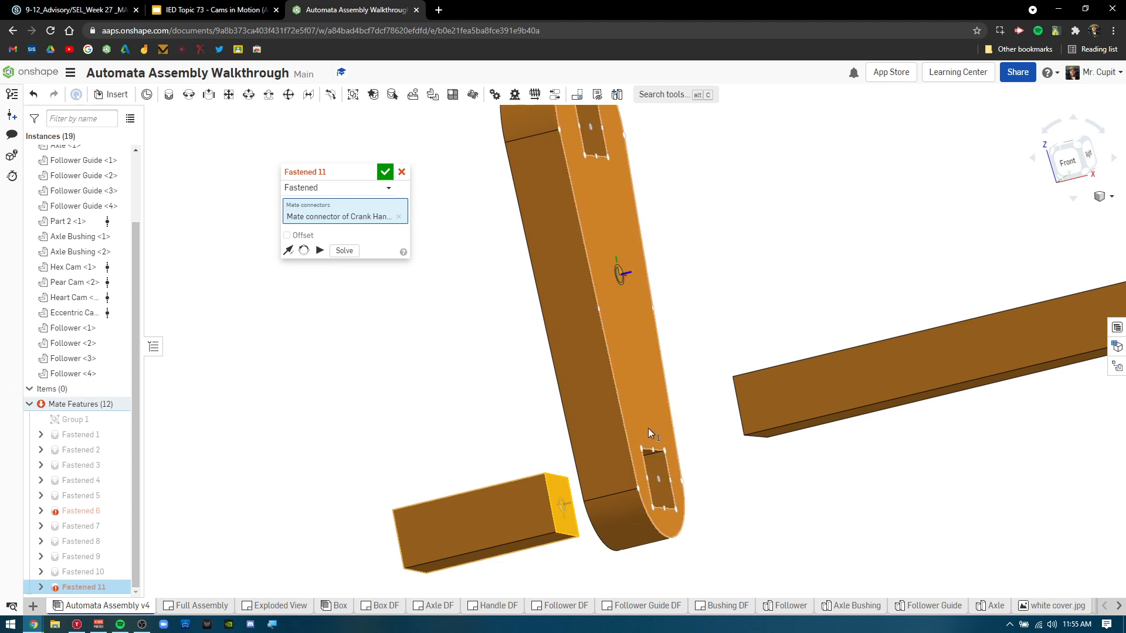
left_click(658, 478)
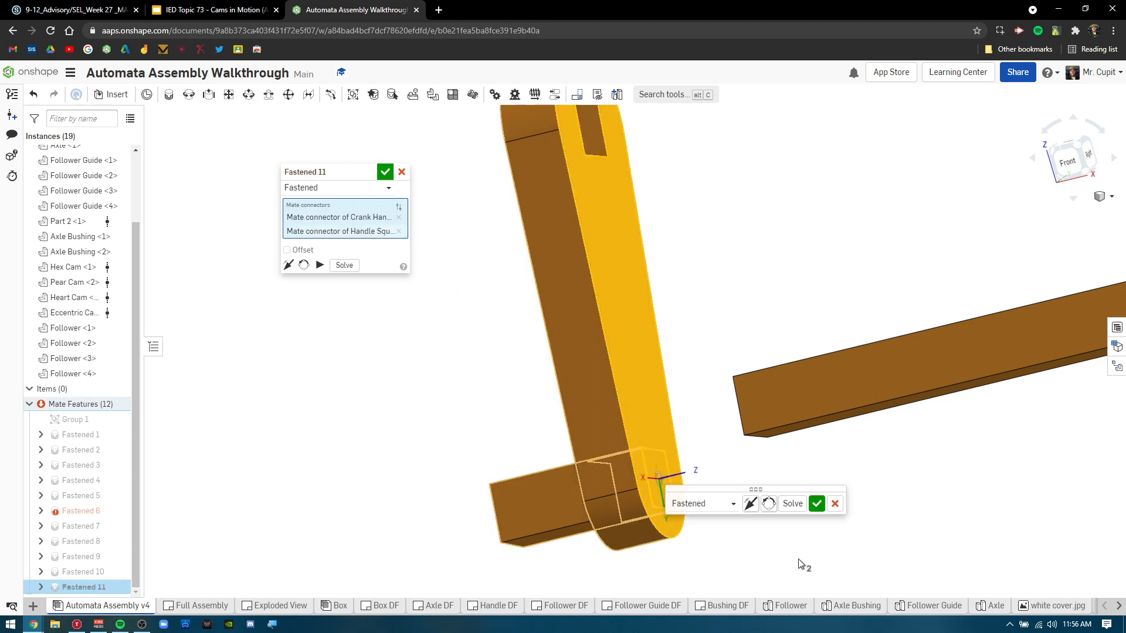
left_click(816, 503)
- Fasten the center of the axle's near end face to the center of the crank arm's upper square hole on the peg side
mouse_move(707, 469)
right_mouse_down()
mouse_move(765, 466)
mouse_move(709, 465)
mouse_move(600, 434)
mouse_move(633, 452)
mouse_move(652, 457)
mouse_move(641, 399)
mouse_move(617, 407)
right_mouse_up()
scroll(730, 435, "down", 2)
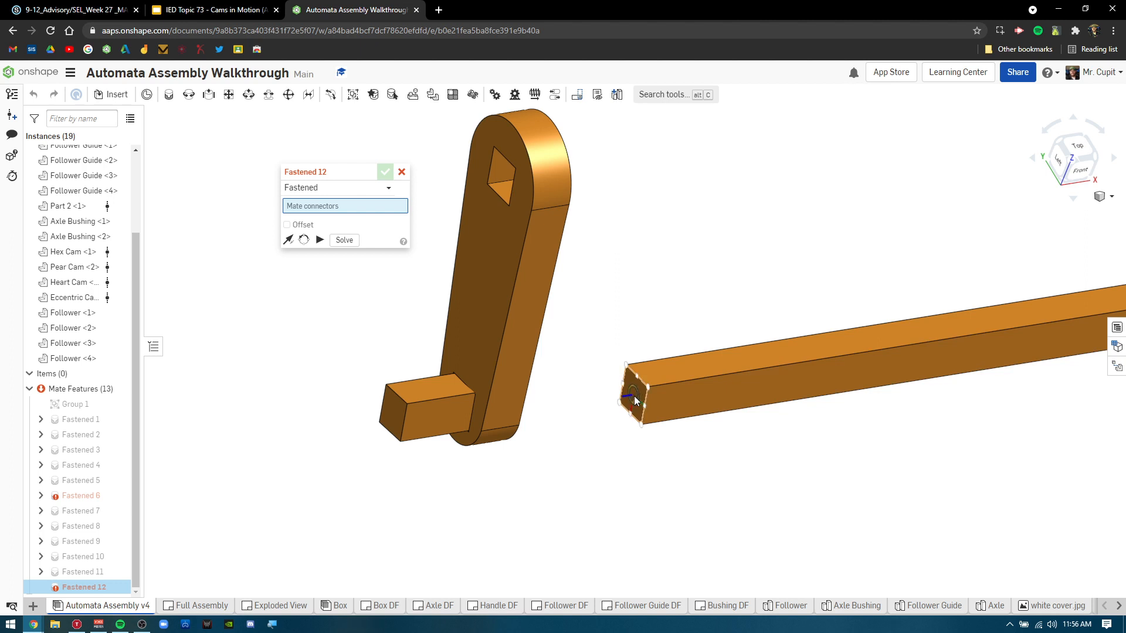
left_click(635, 401)
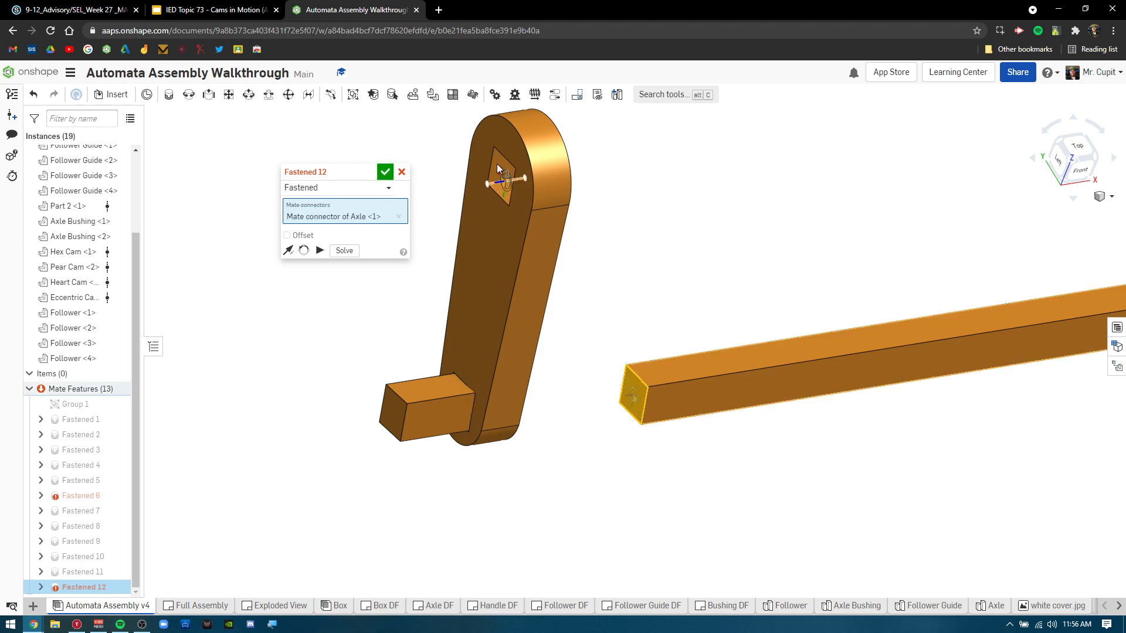
left_click(501, 180)
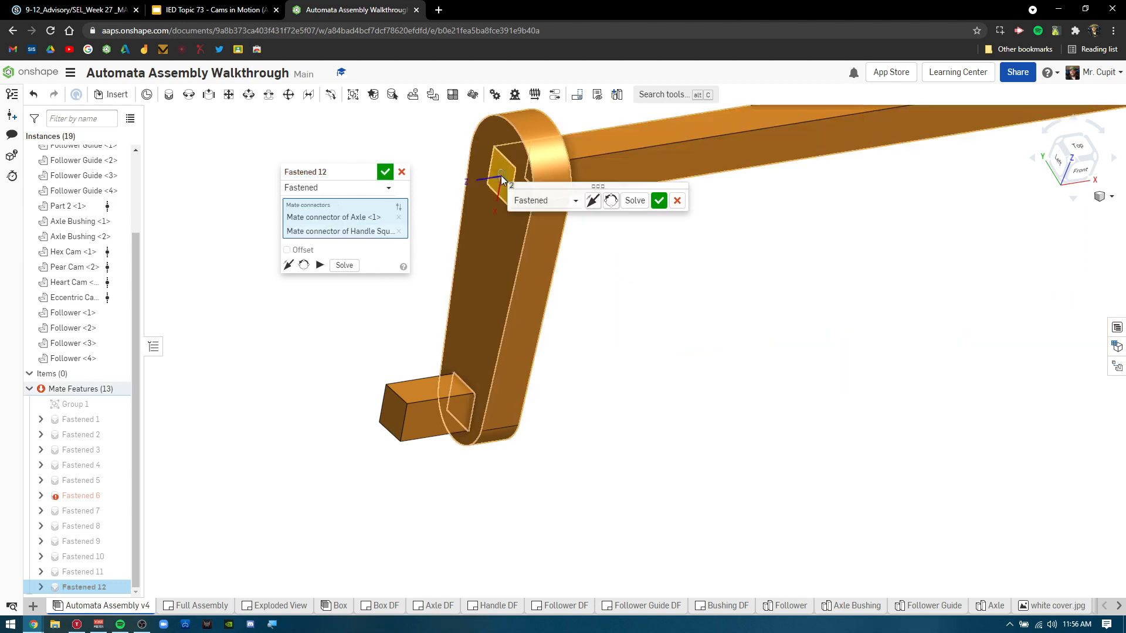
key("Return")
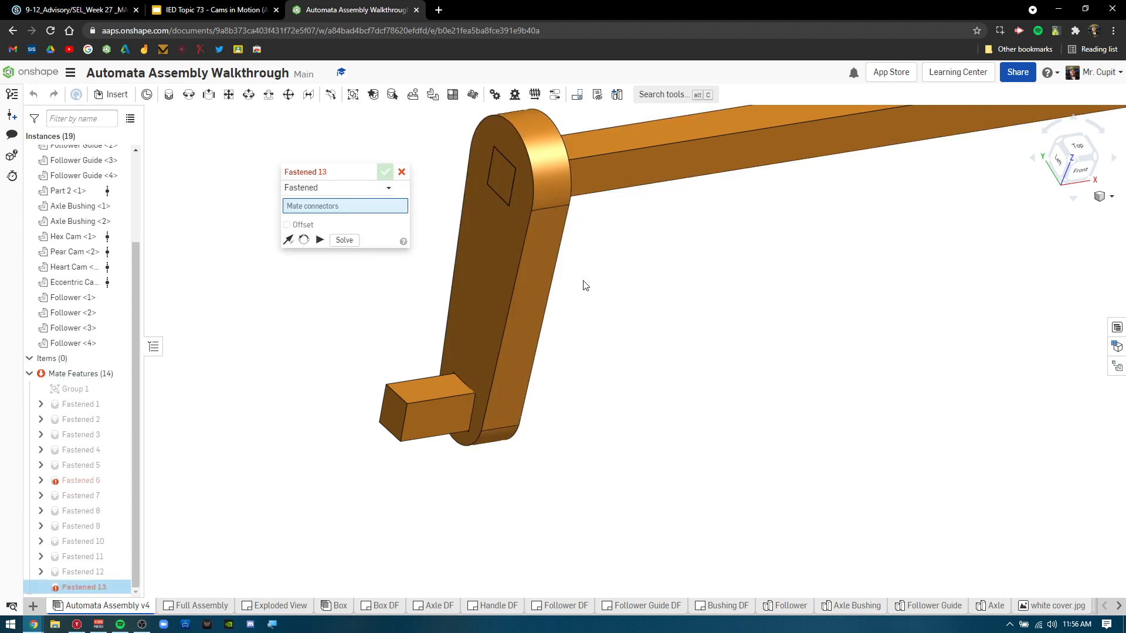
- Examine how the joined crank and axle sit relative to the box, its axle bushings and the four cams below
right_click_drag(520, 184, 649, 321)
scroll(649, 320, "down", 5)
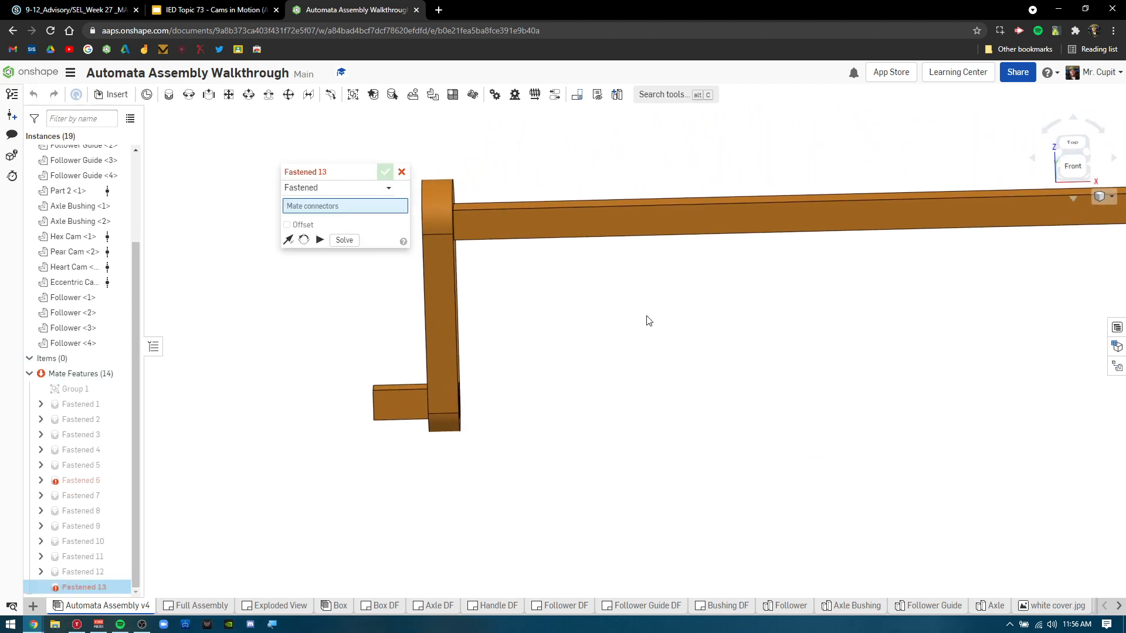
right_click_drag(740, 370, 751, 374)
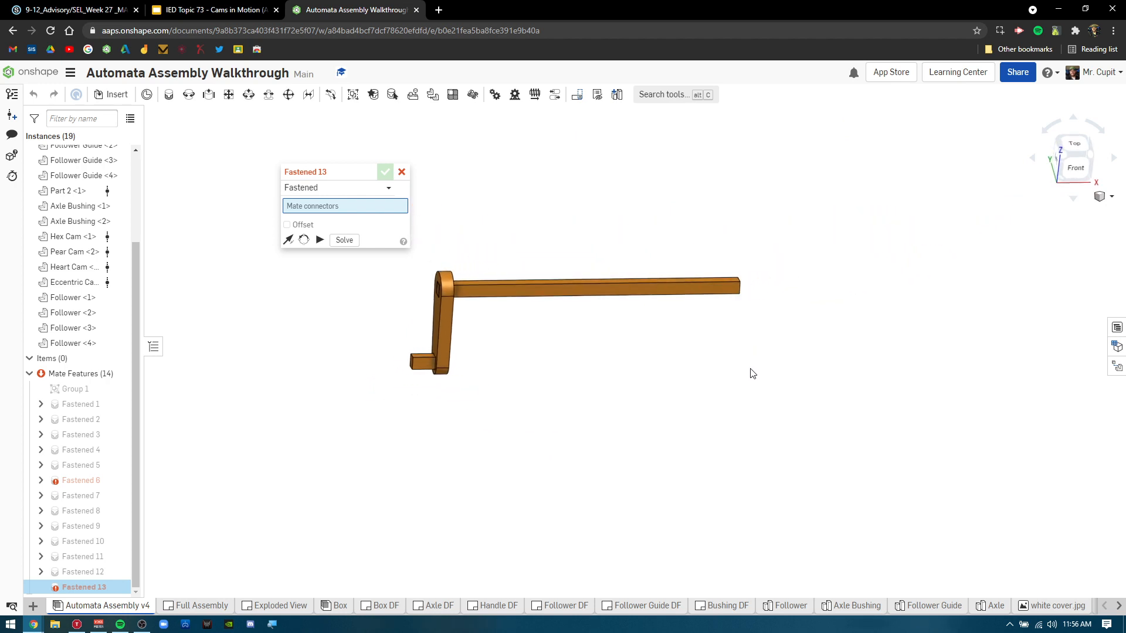
scroll(751, 374, "down", 4)
middle_click_drag(905, 416, 807, 402)
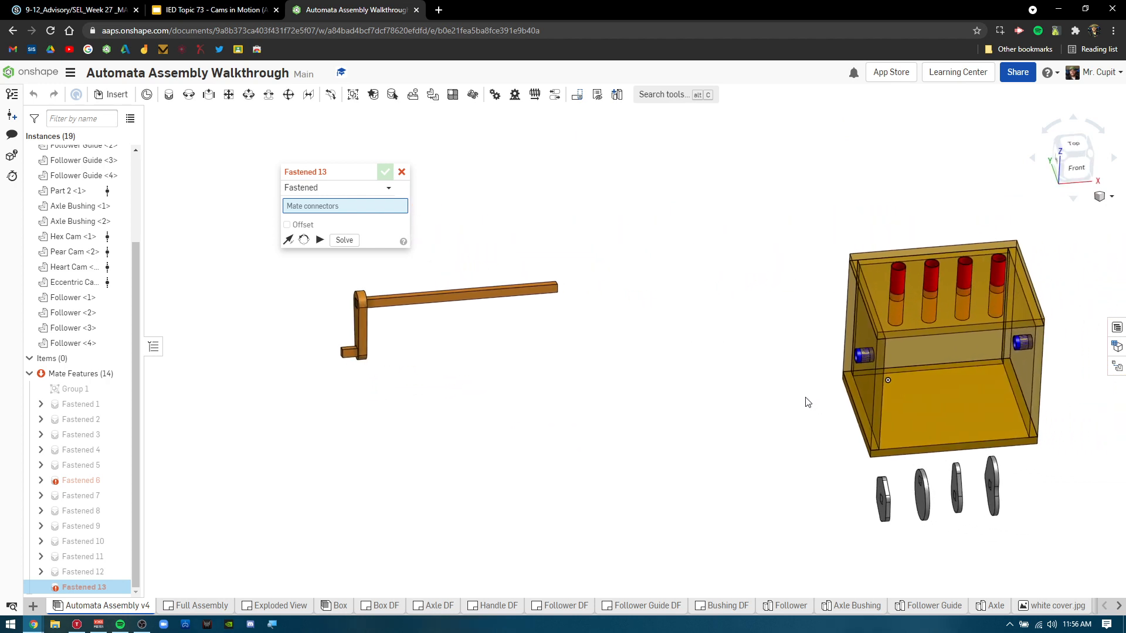
scroll(807, 402, "up", 2)
right_click_drag(929, 455, 950, 463)
right_click_drag(618, 359, 754, 389)
scroll(754, 389, "down", 2)
scroll(755, 393, "down", 5)
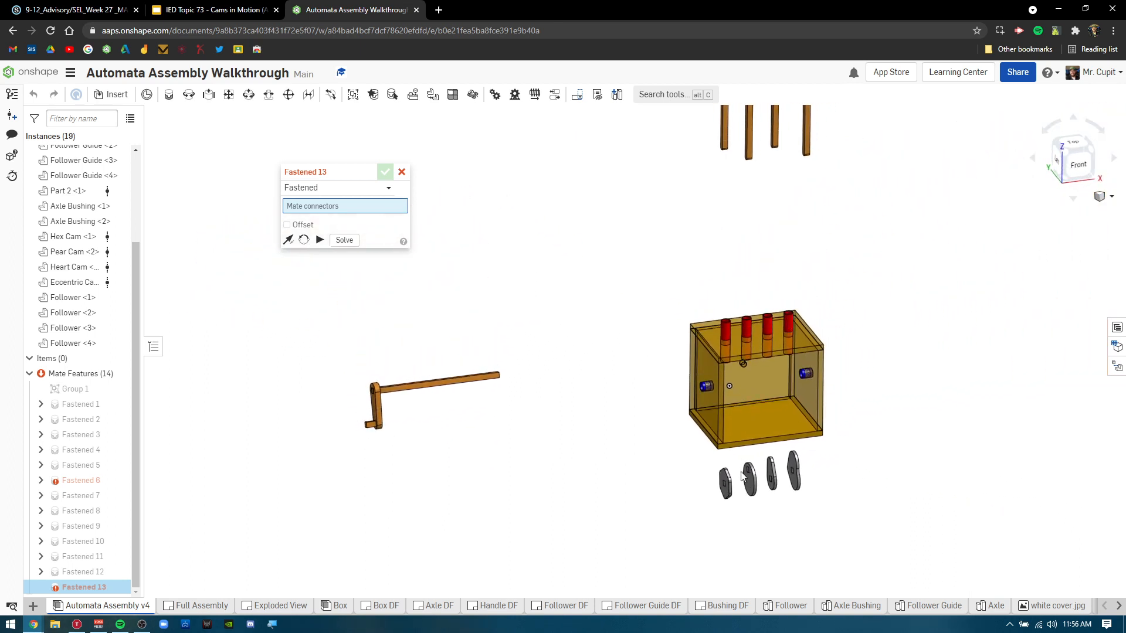
scroll(598, 425, "up", 5)
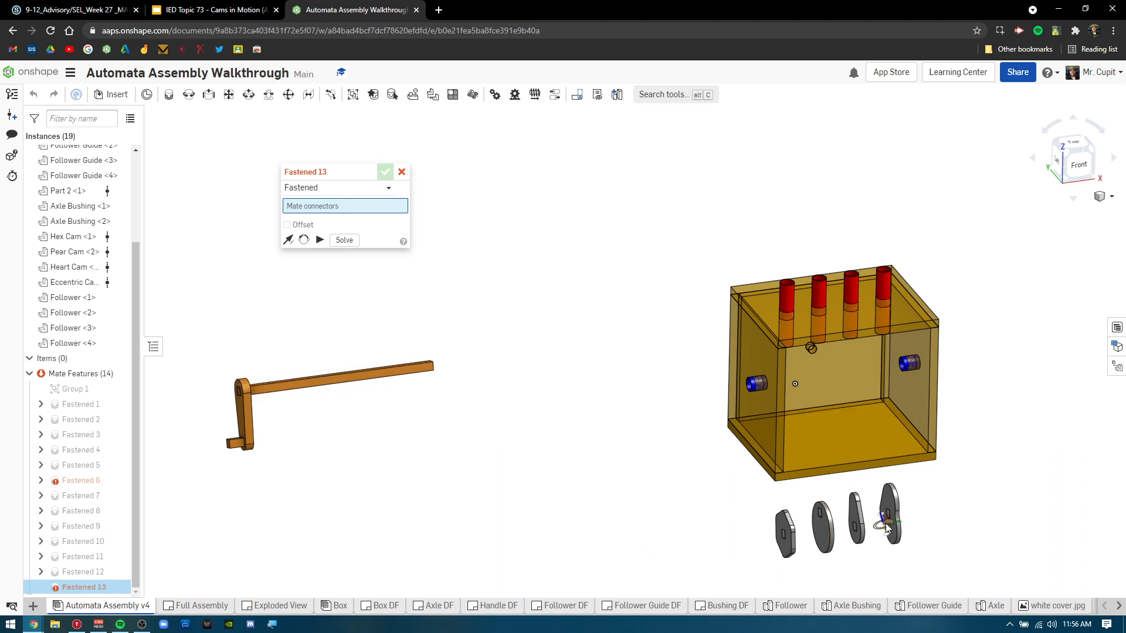
middle_click_drag(644, 480, 669, 499)
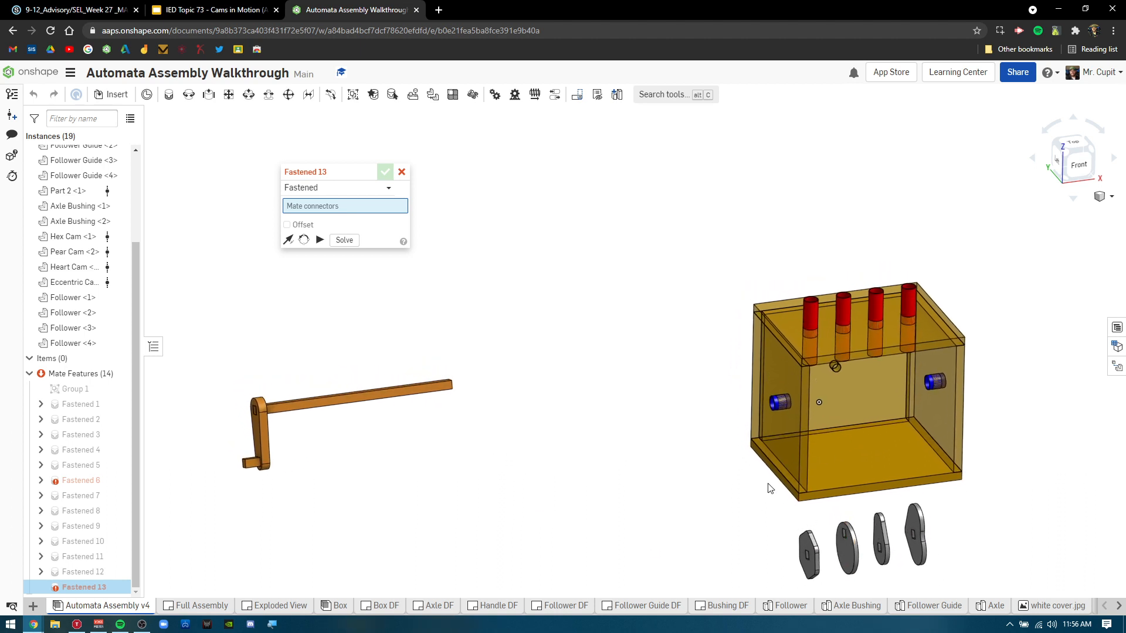
- Try to join the center of the axle's free end face to the outer center of the right axle bushing with a Revolute mate
scroll(450, 446, "up", 3)
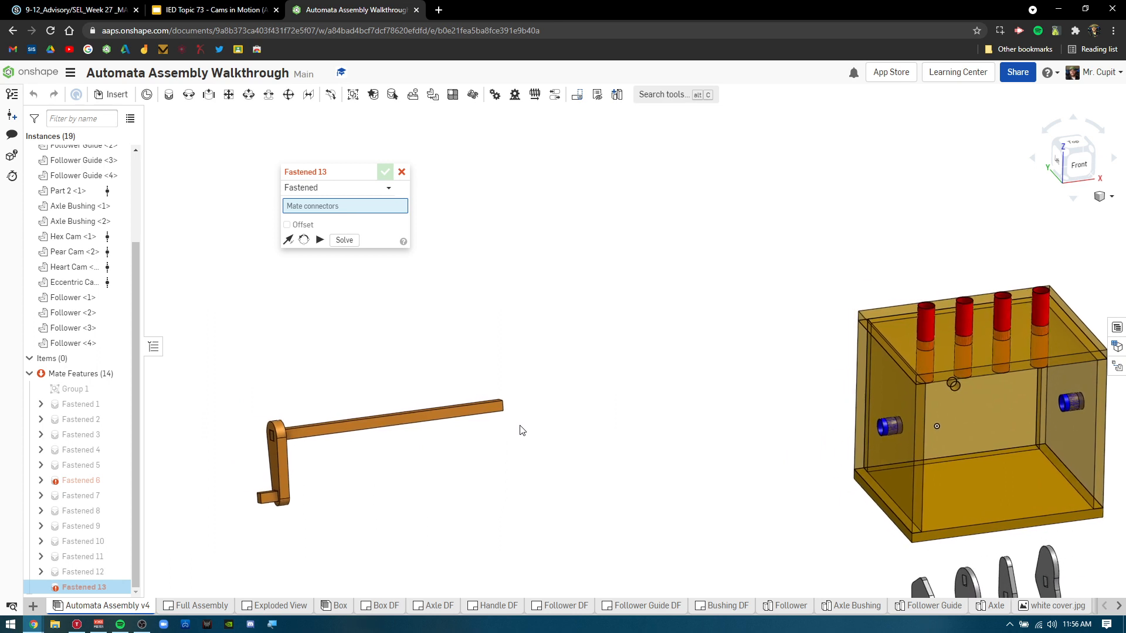
scroll(522, 433, "up", 5)
right_click_drag(641, 480, 995, 300)
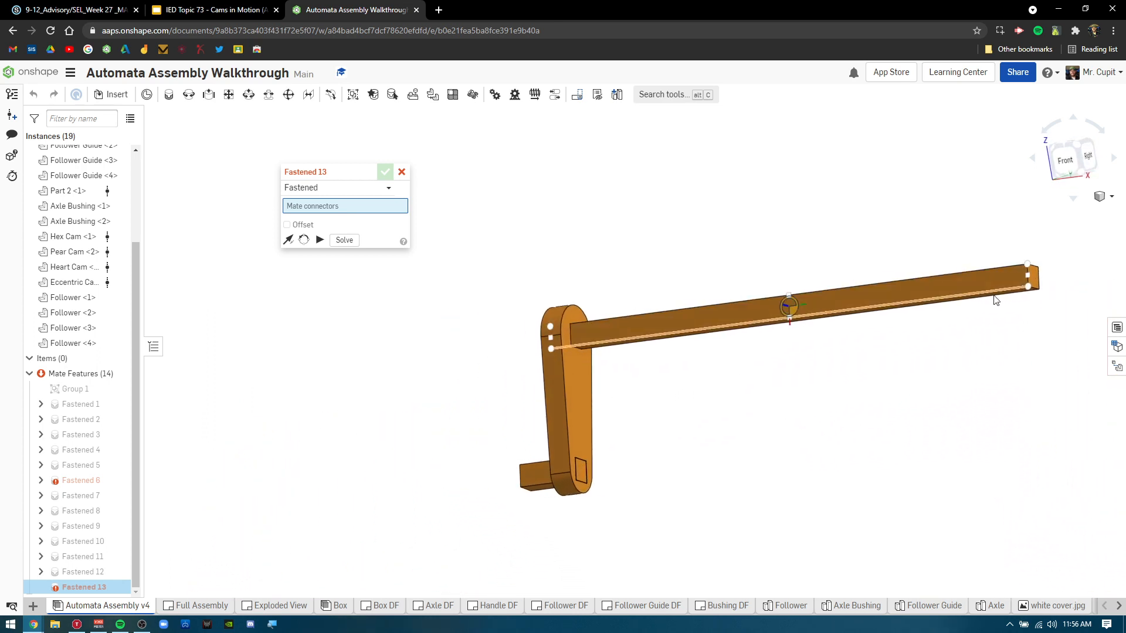
middle_click_drag(993, 296, 964, 275)
right_click_drag(753, 285, 713, 231)
scroll(810, 292, "up", 3)
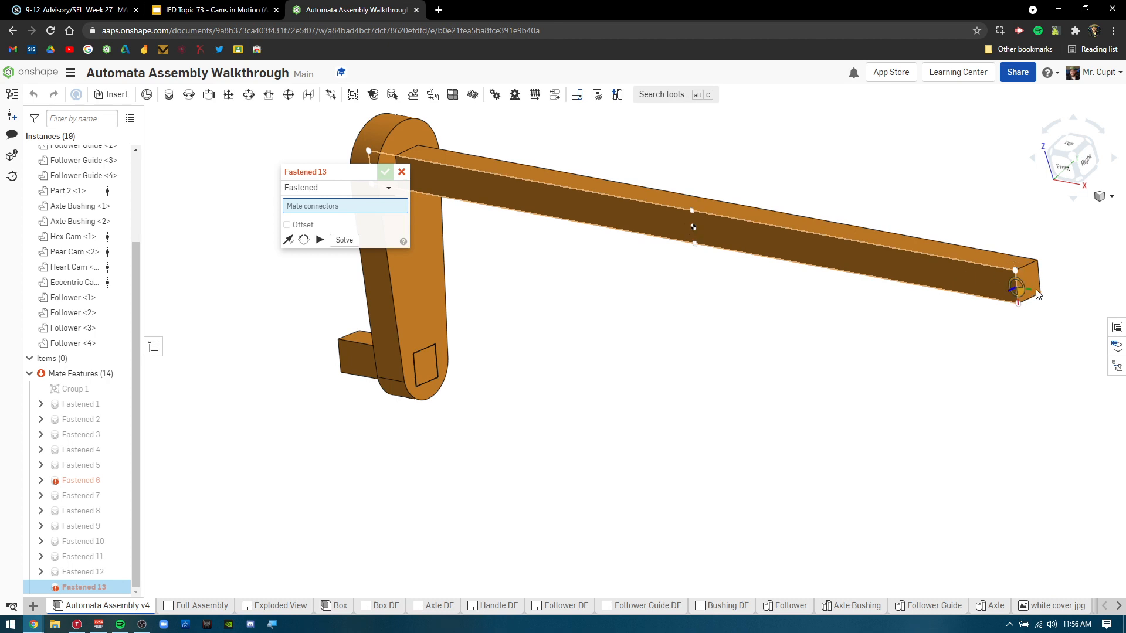
mouse_move(1028, 283)
right_mouse_down()
mouse_move(1030, 300)
mouse_move(1032, 288)
right_mouse_up()
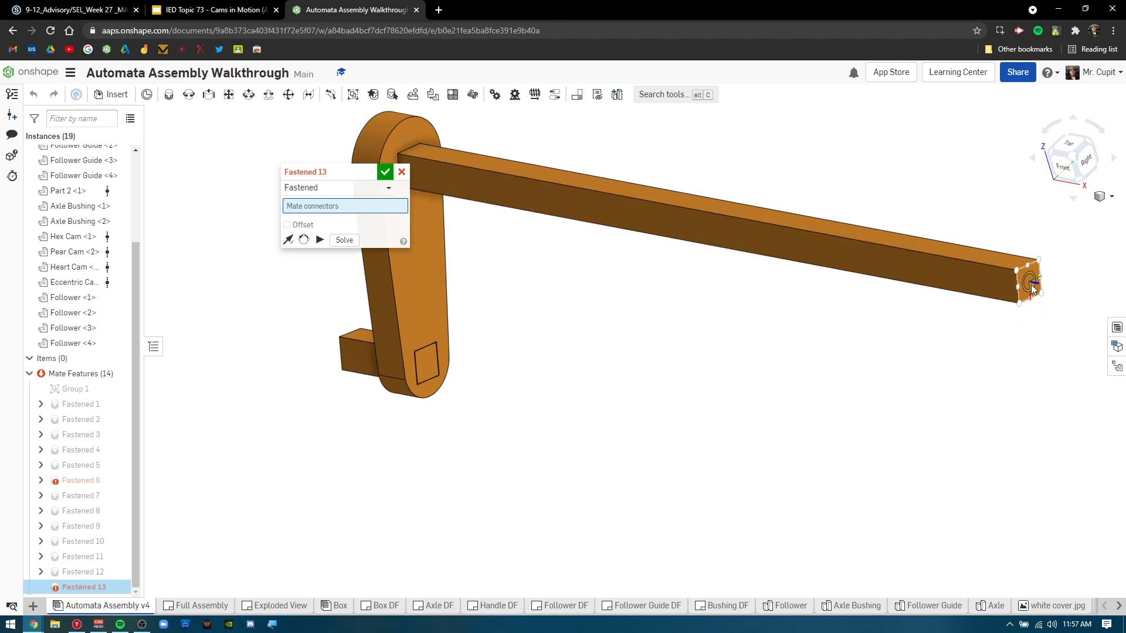
left_click(1030, 284)
scroll(1023, 328, "down", 3)
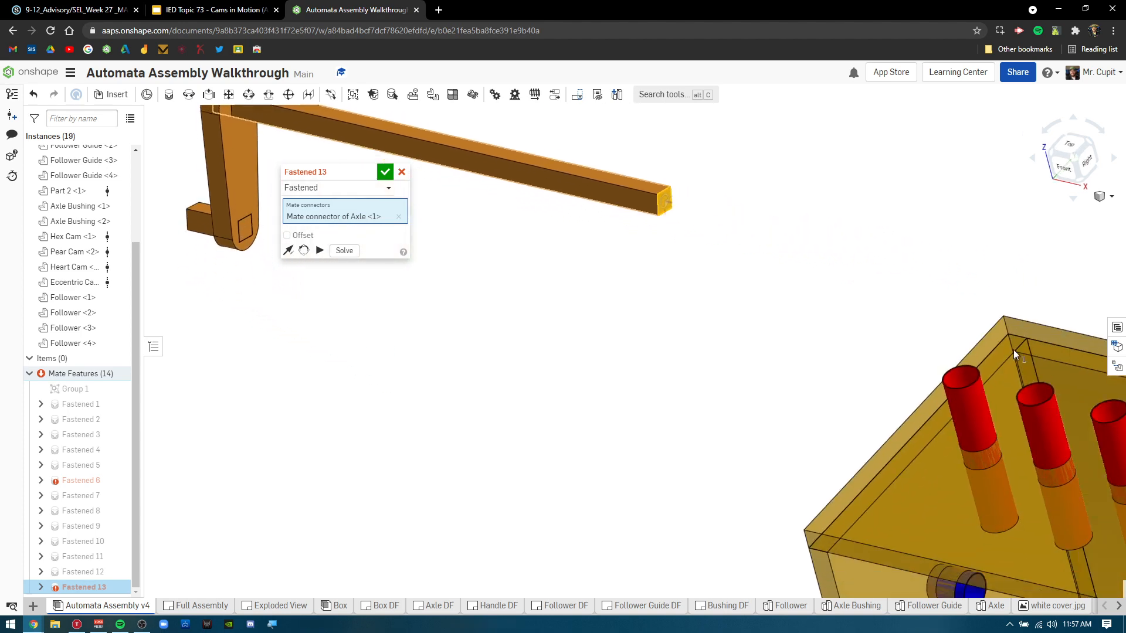
right_click_drag(1012, 350, 739, 342)
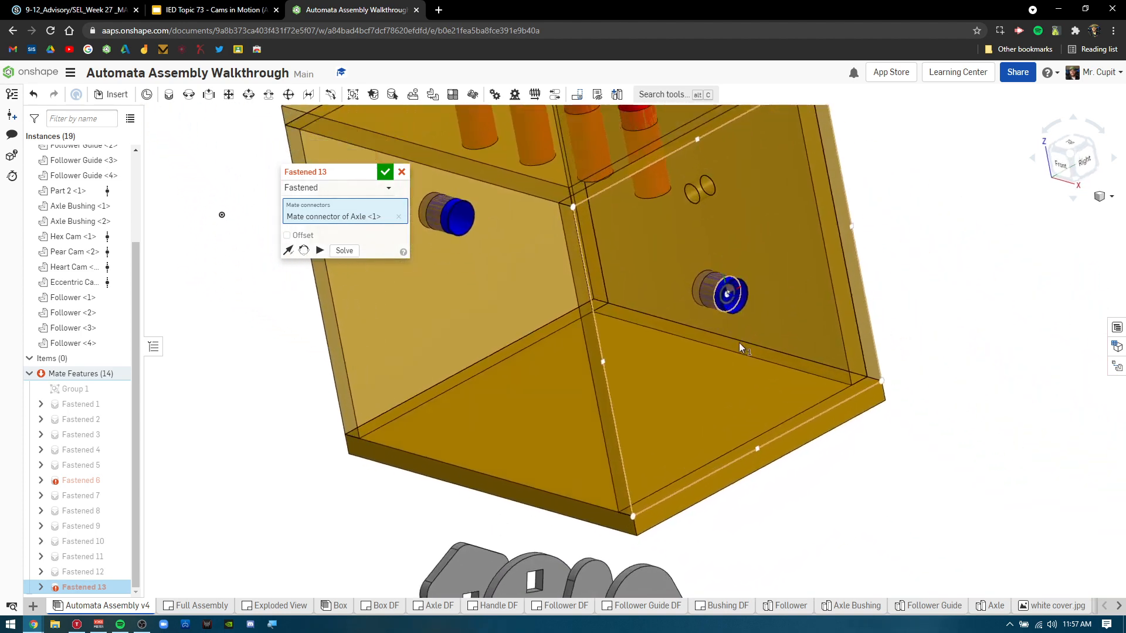
scroll(739, 342, "up", 6)
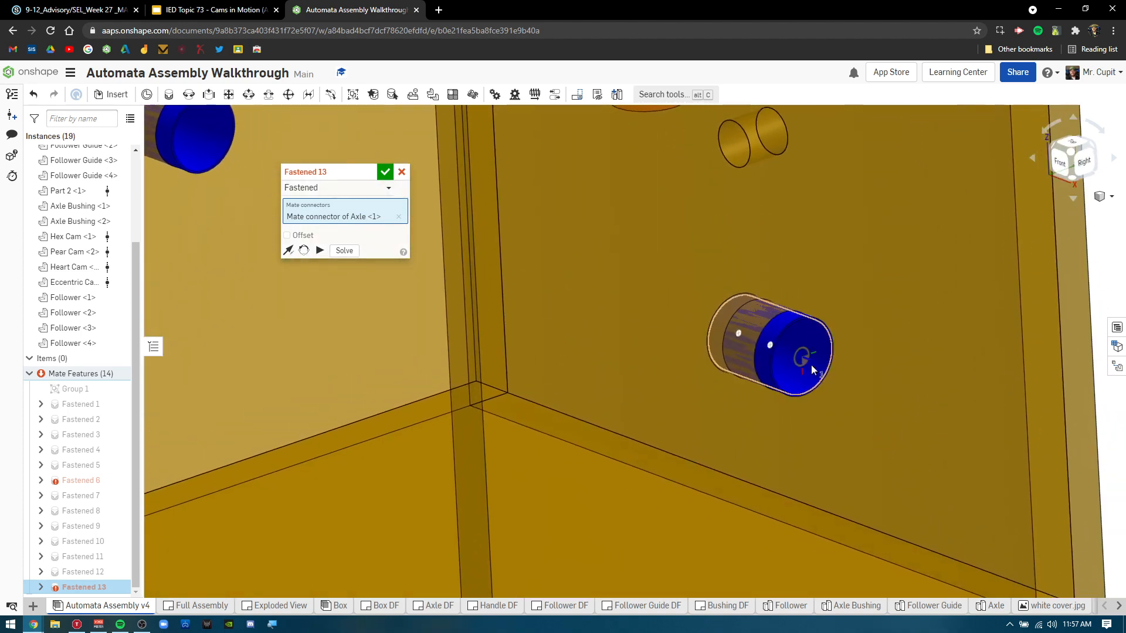
left_click(803, 358)
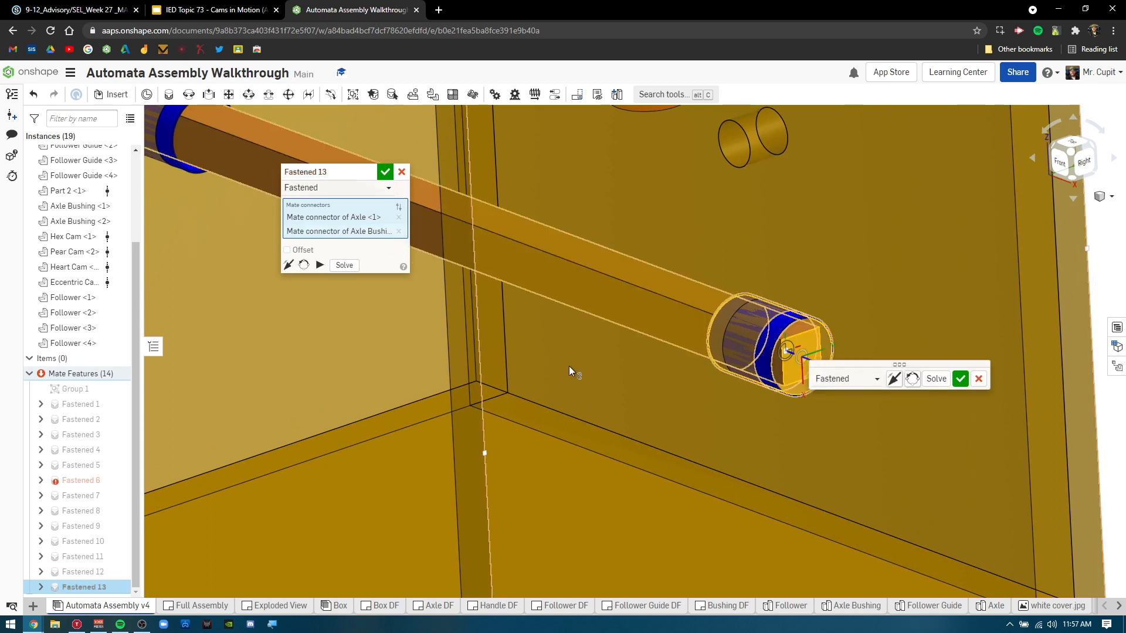
left_click(863, 384)
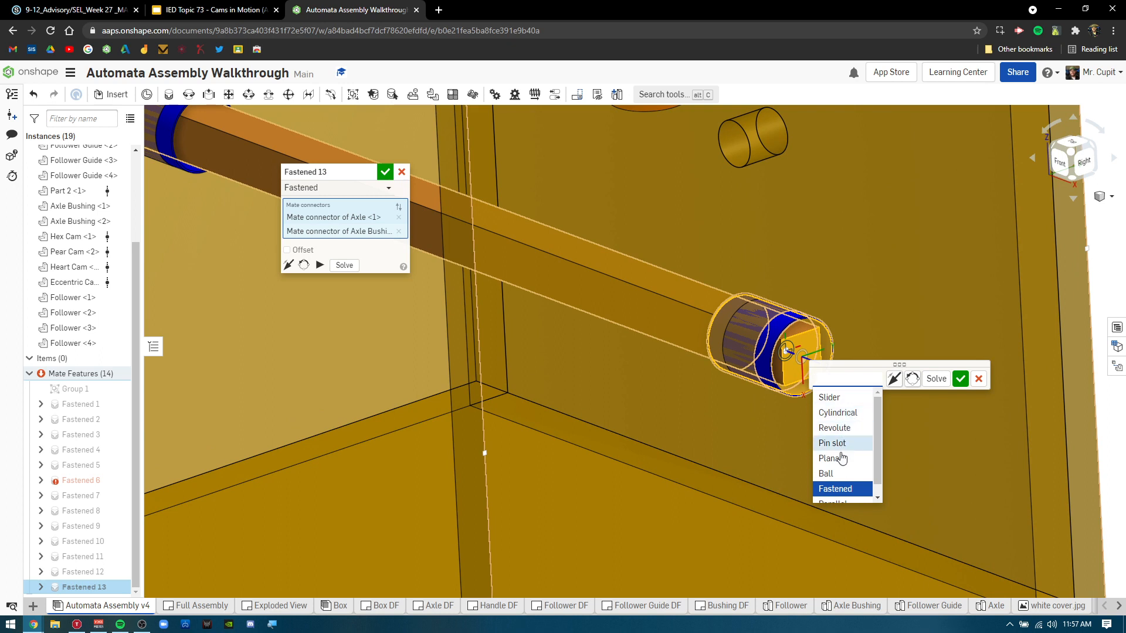
left_click(835, 426)
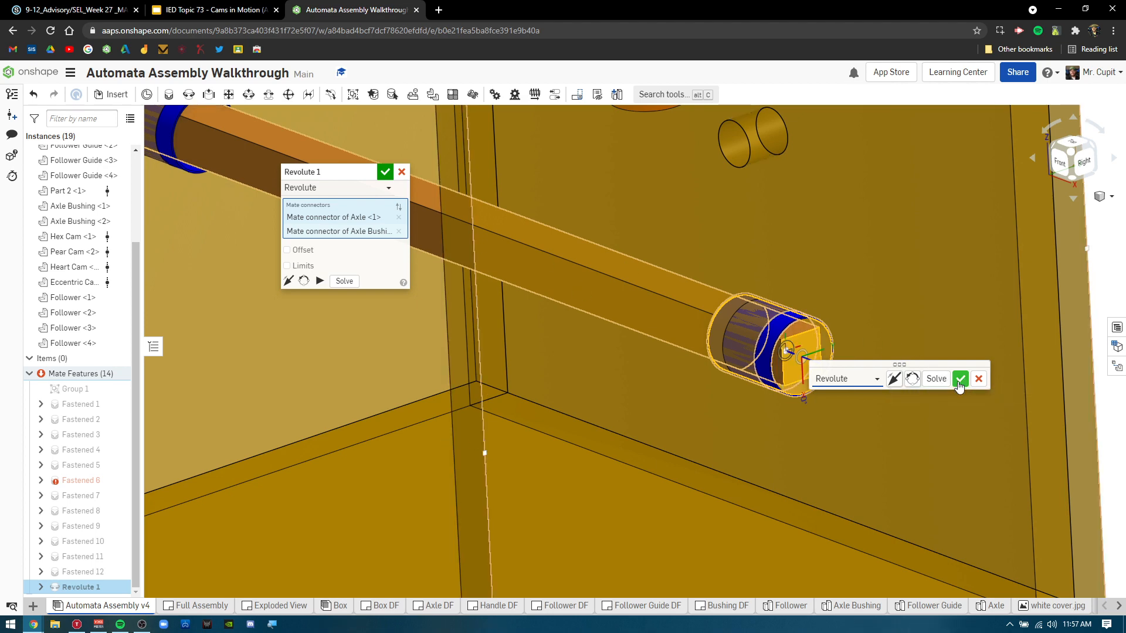
- Offset the axle's Revolute mate by 0.2 in along Z so the axle extends past the right bushing
left_click(289, 252)
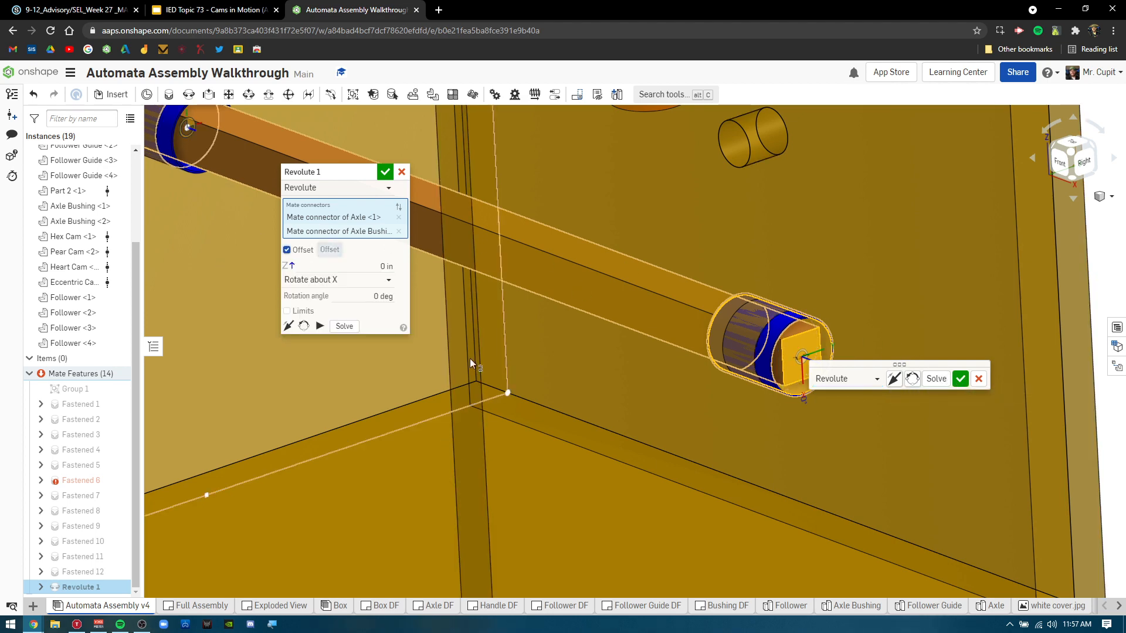
right_click_drag(615, 395, 625, 396)
scroll(629, 392, "down", 5)
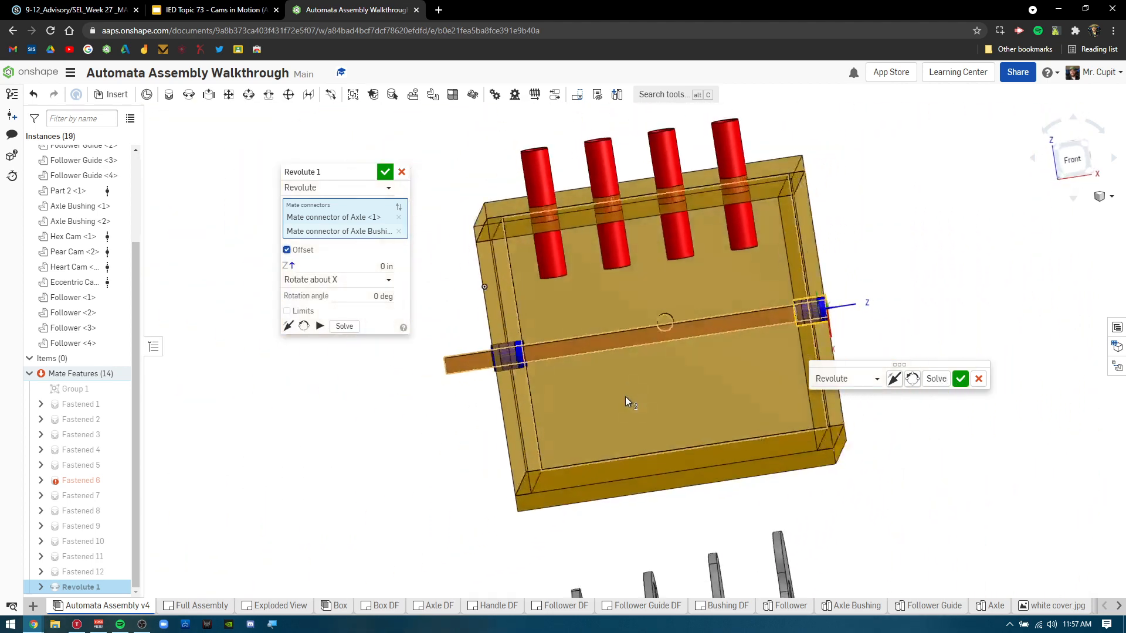
left_click(1073, 158)
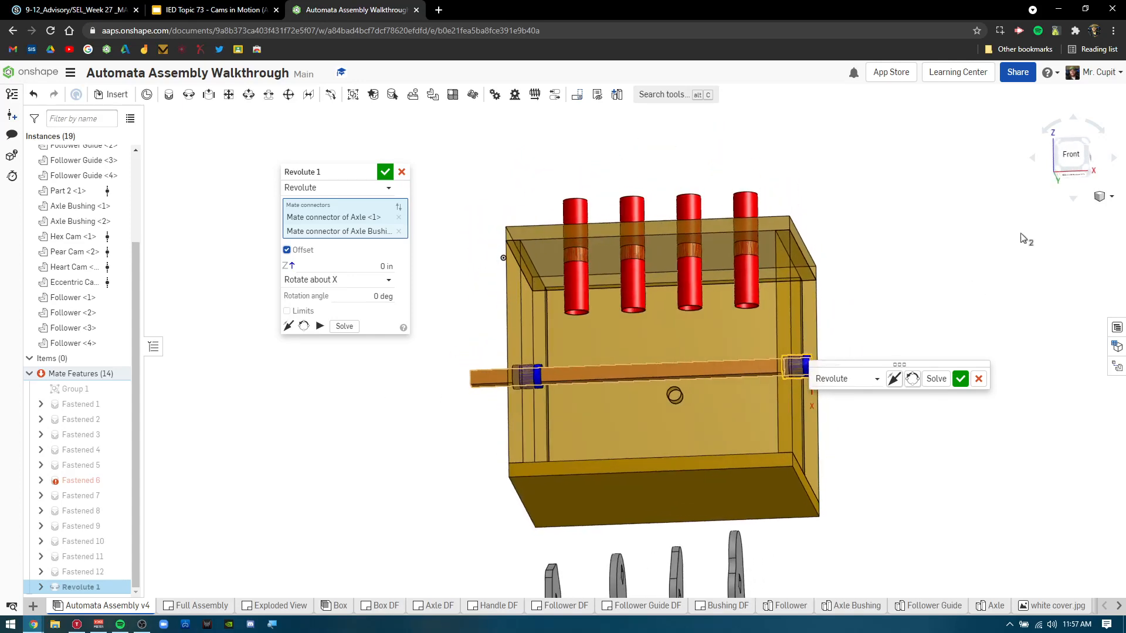
left_click(1071, 159)
scroll(885, 468, "up", 5)
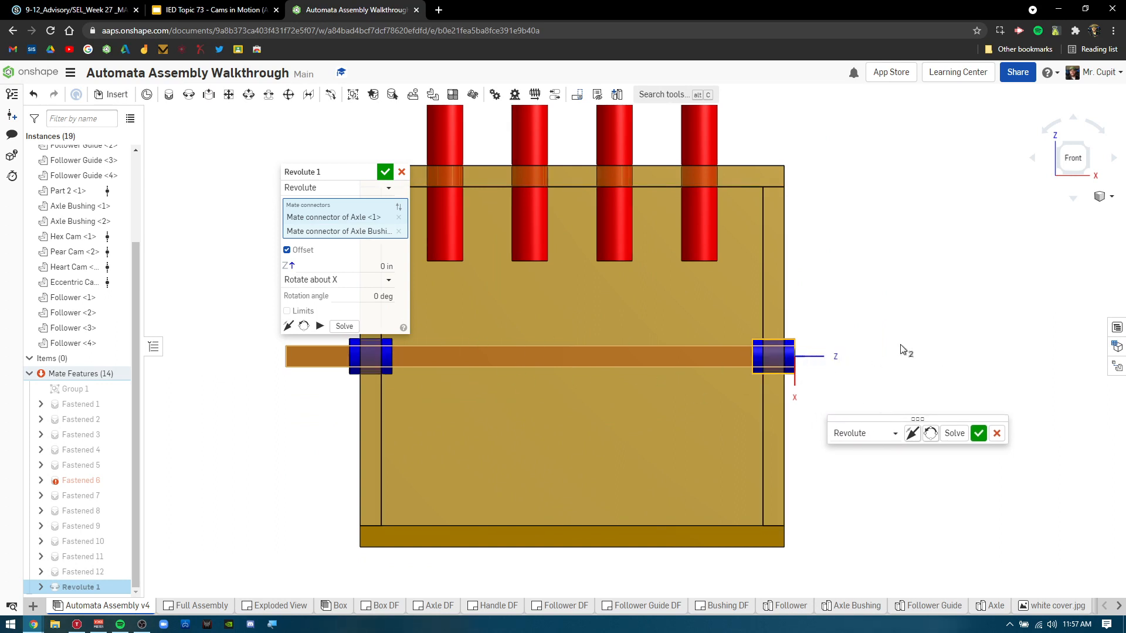
left_click(375, 267)
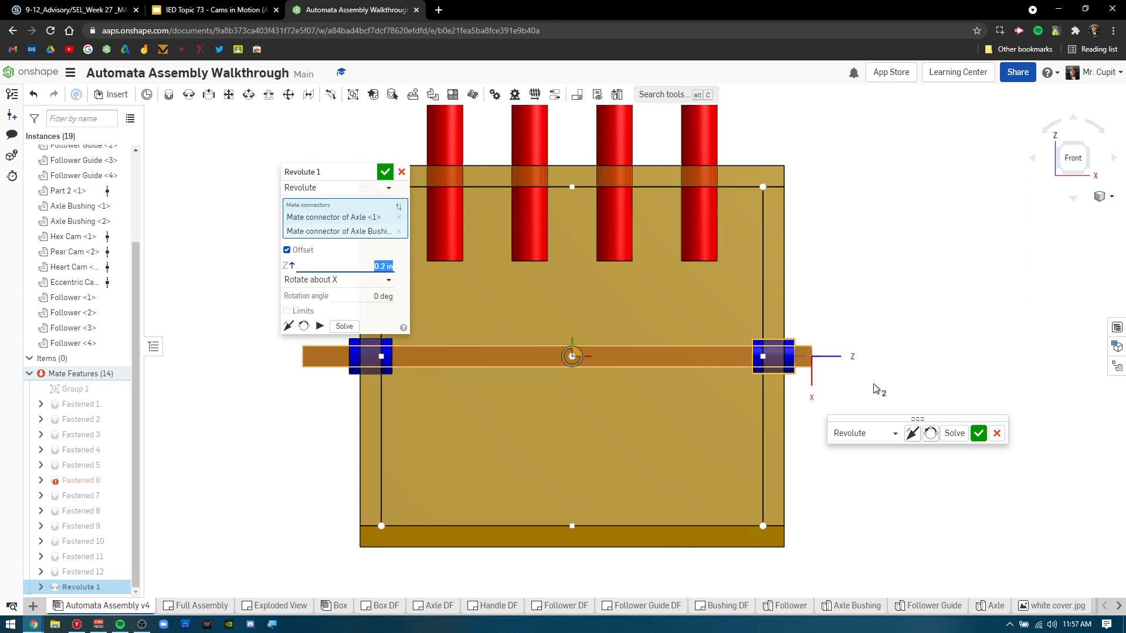
left_click(978, 433)
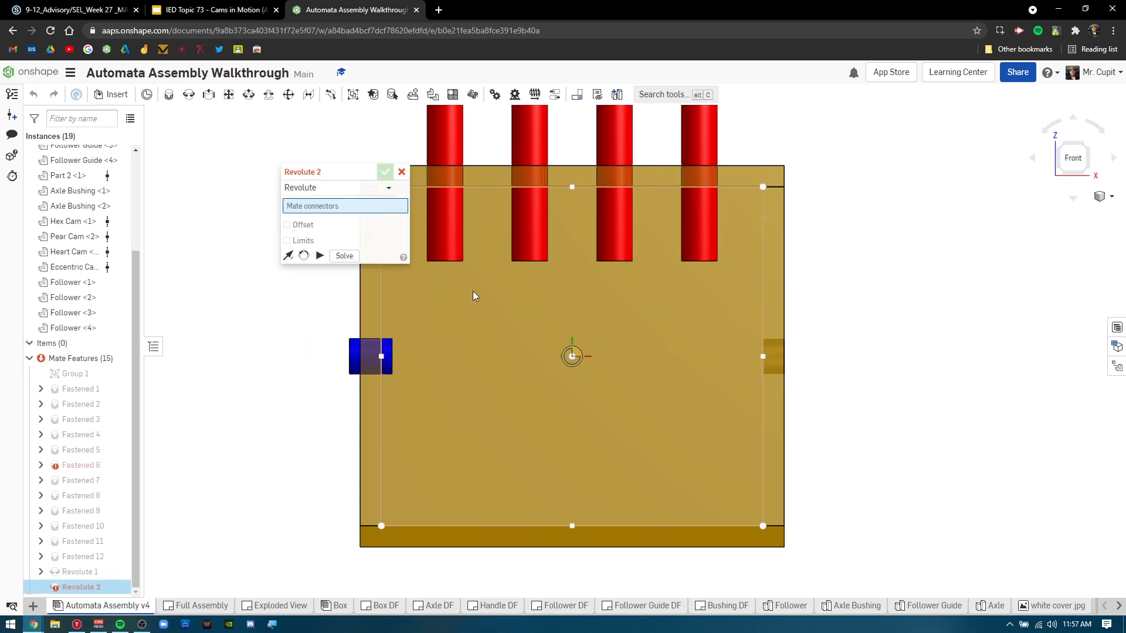
left_click(357, 256)
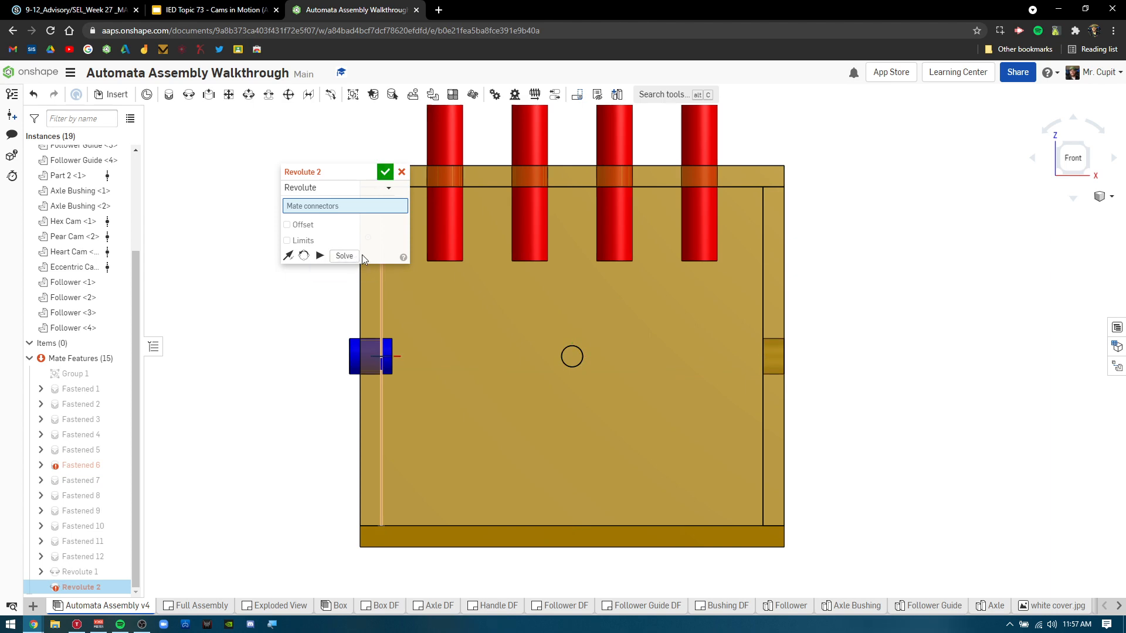
left_click(385, 172)
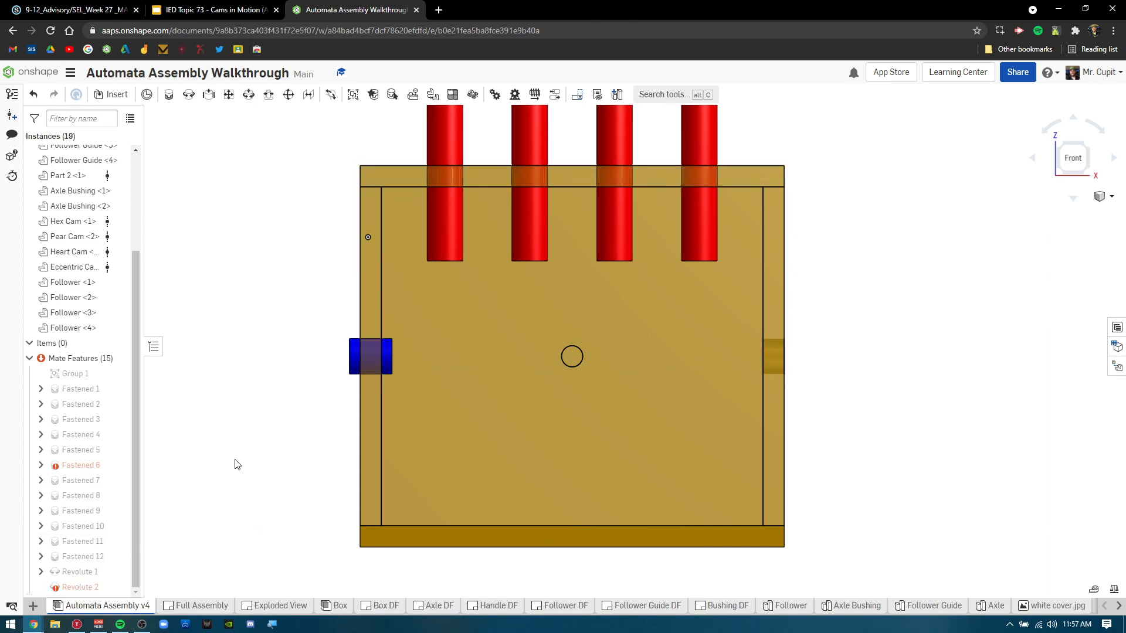
- Delete the empty second Revolute mate and the Revolute mate between the axle and the right bushing
right_click_drag(234, 460, 270, 463)
scroll(268, 431, "down", 3)
middle_click_drag(256, 423, 643, 314)
scroll(650, 313, "down", 3)
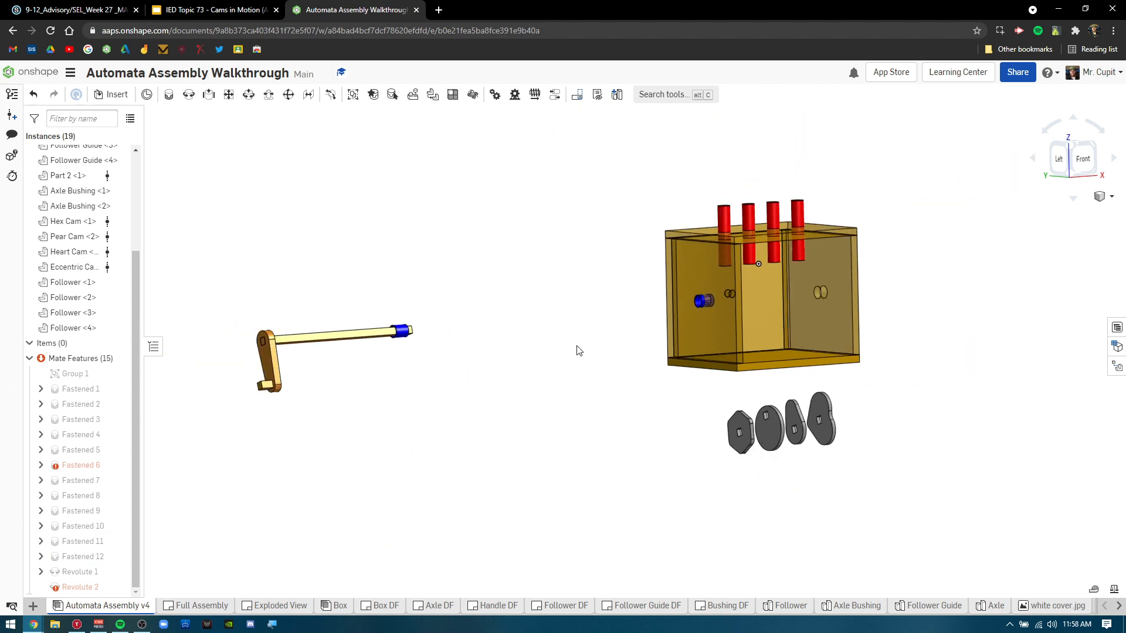
double_click(92, 587)
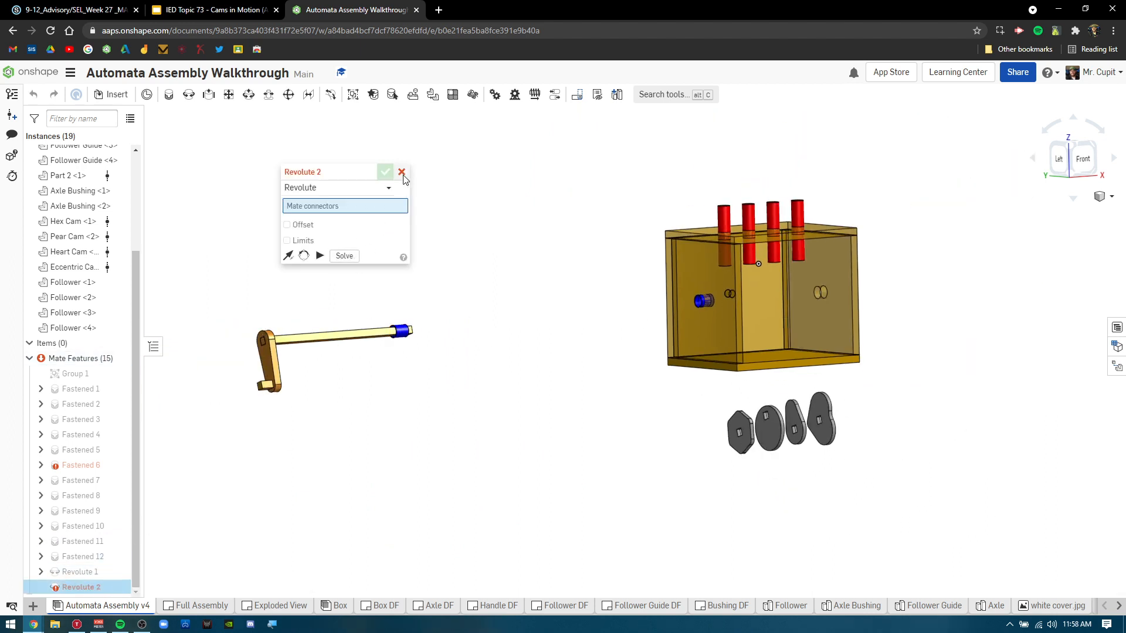
left_click(402, 172)
right_click(92, 588)
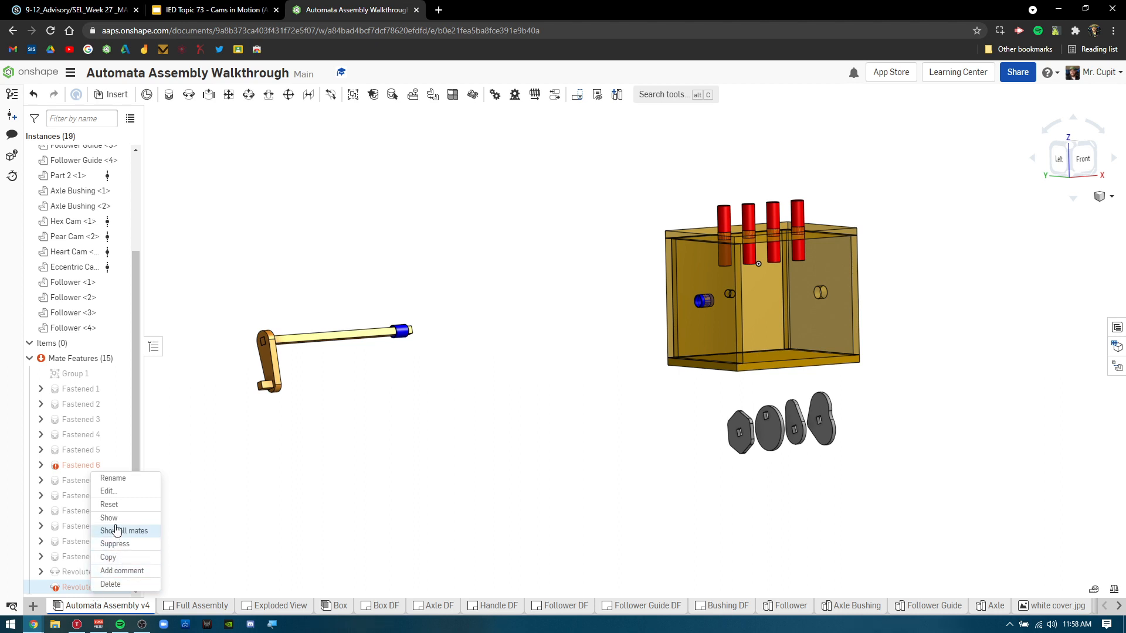
left_click(106, 584)
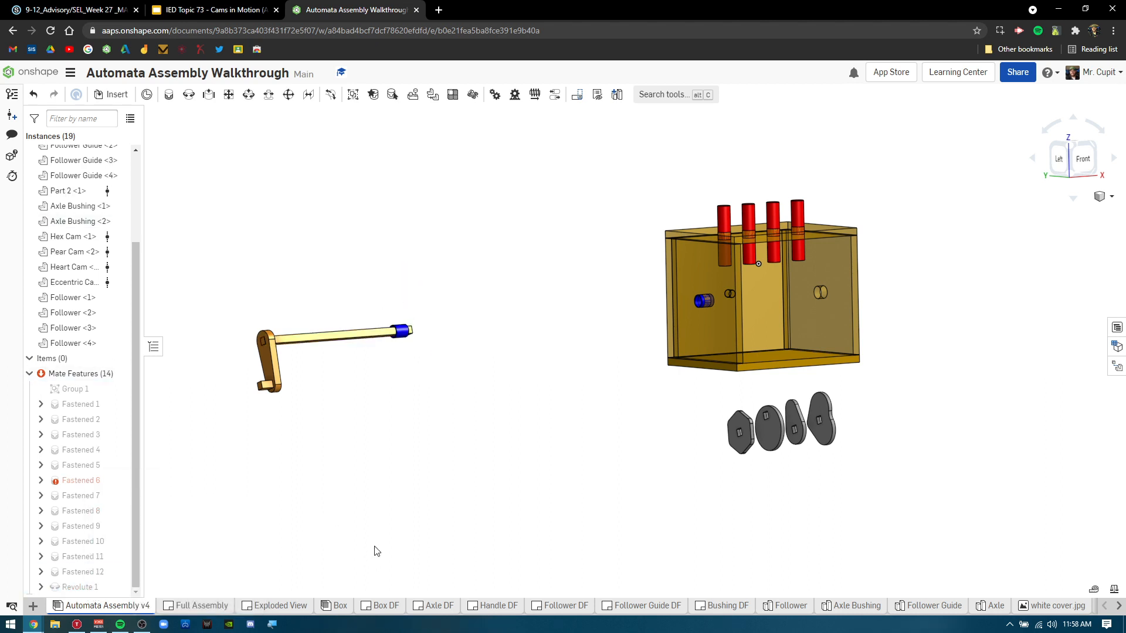
right_click(92, 586)
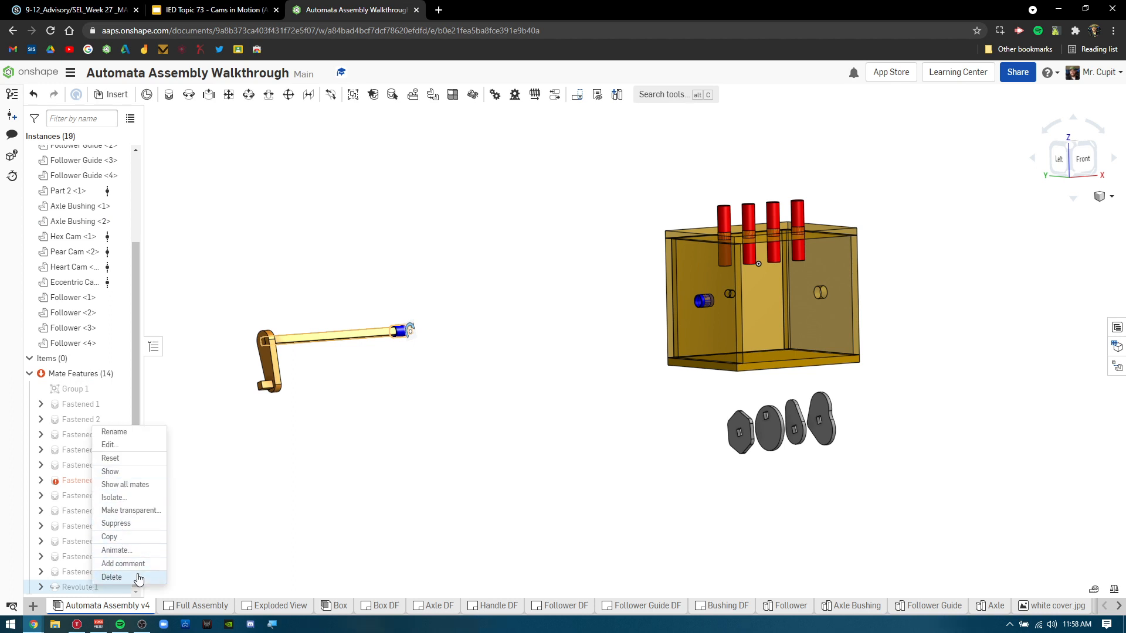
left_click(117, 577)
scroll(505, 424, "up", 1)
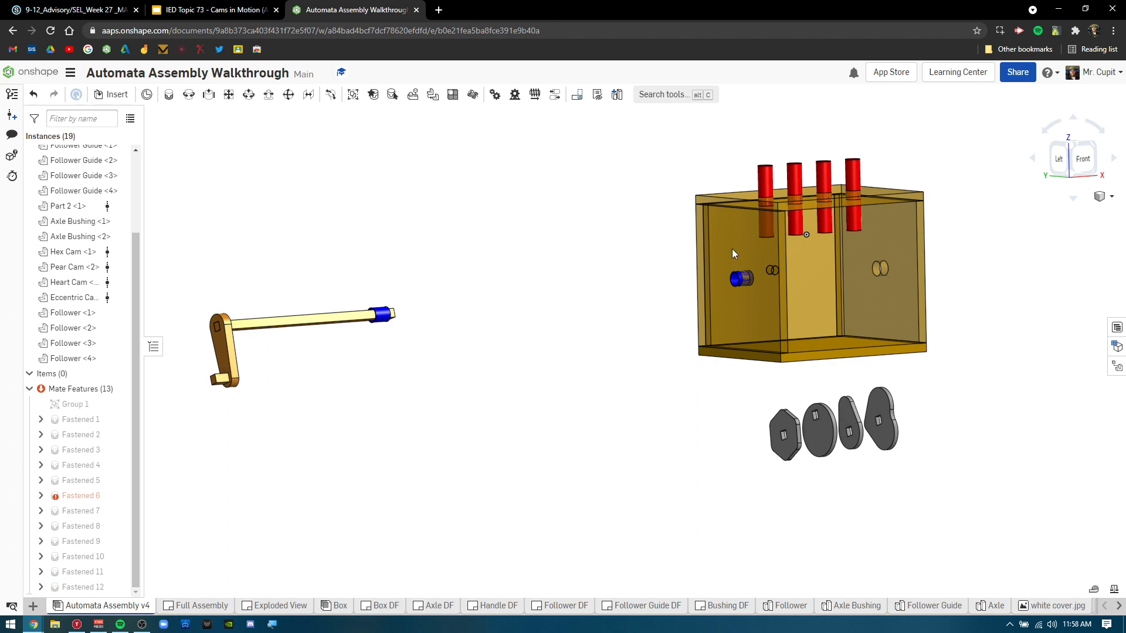
right_click_drag(492, 376, 492, 376)
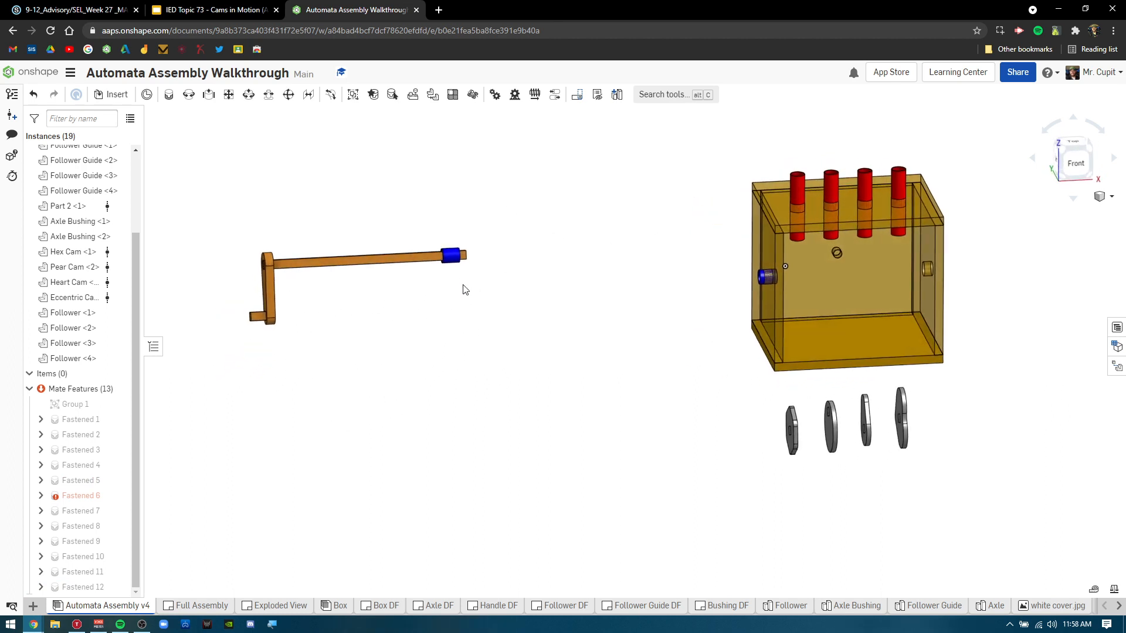
- Delete the faulty Fastened 6 mate and move the loose axle bushing to just outside the box's right side
left_click(453, 255)
left_click(455, 404)
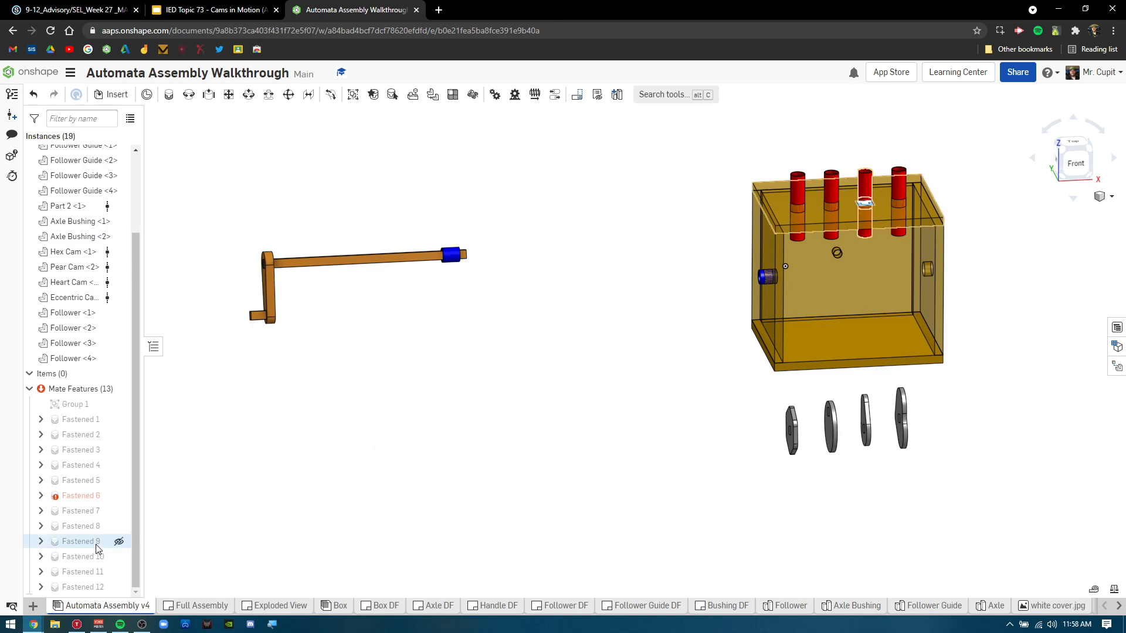
mouse_move(83, 499)
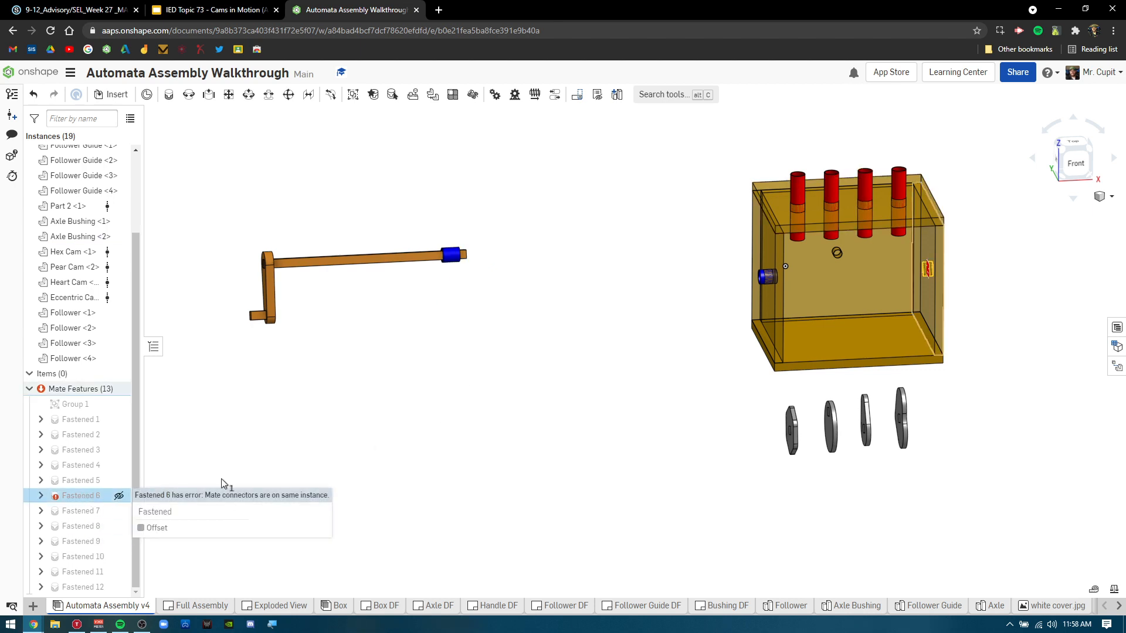
right_click(75, 496)
left_click(111, 493)
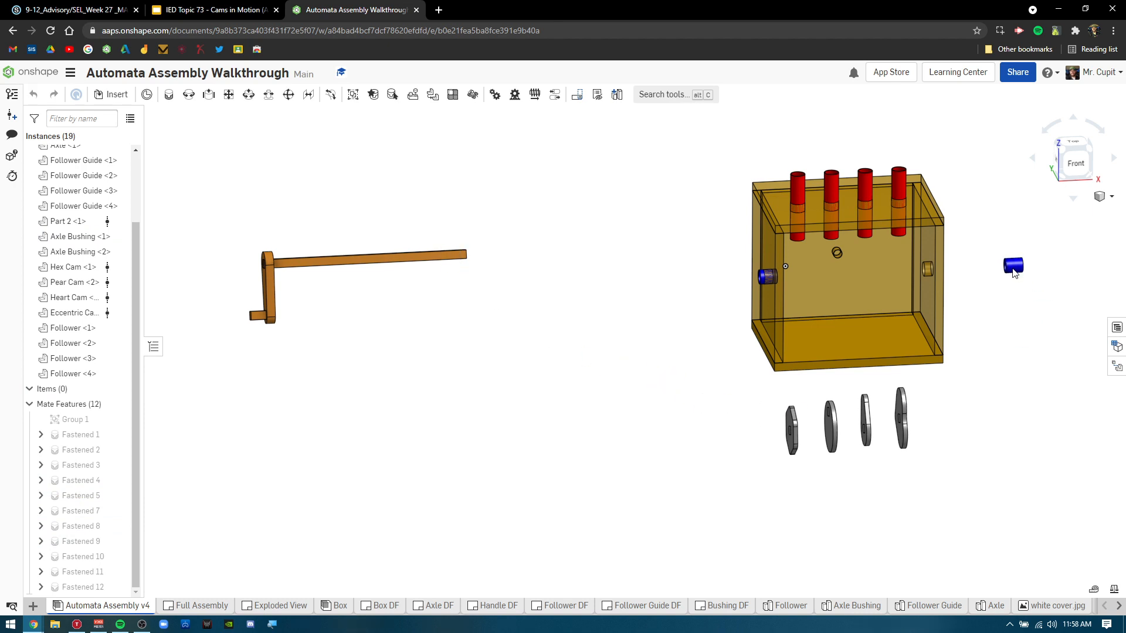
left_click_drag(1013, 270, 1034, 301)
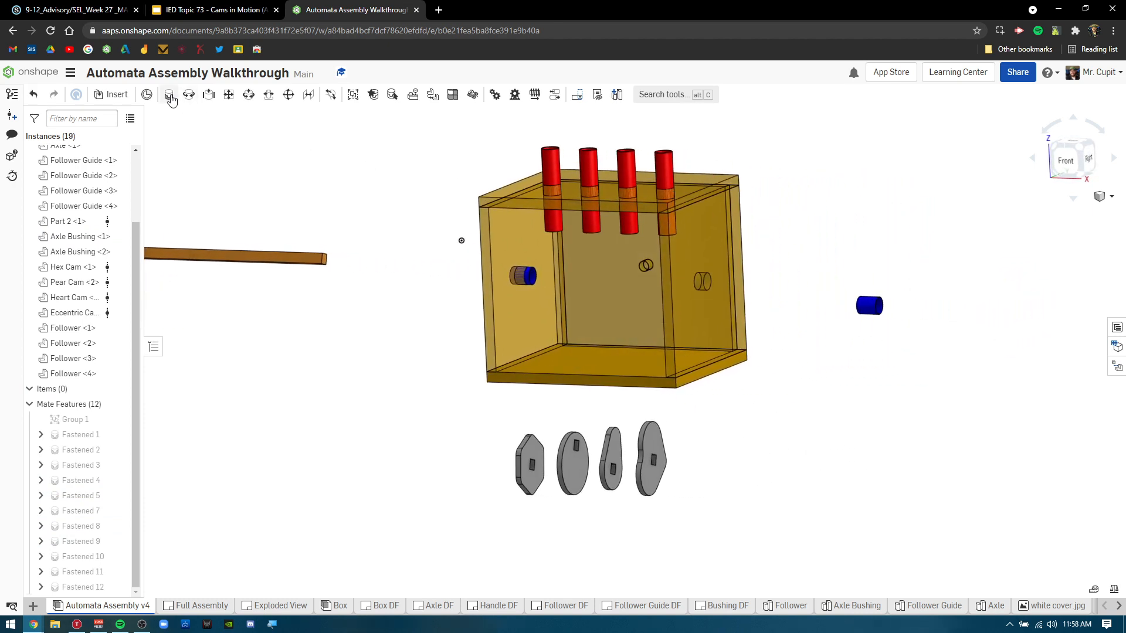
- Join the loose axle bushing's midpoint to the midpoint of the hole in the right box panel with a Fastened mate
left_click(171, 101)
scroll(853, 300, "up", 5)
mouse_move(873, 305)
right_mouse_down()
mouse_move(846, 318)
mouse_move(892, 304)
right_mouse_up()
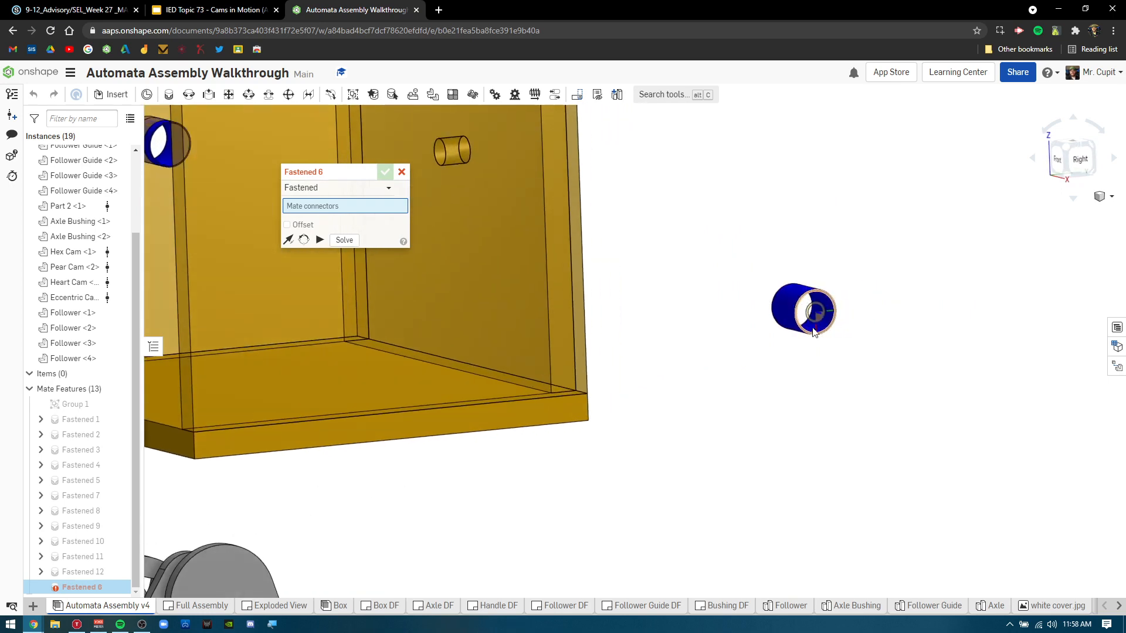
right_click_drag(814, 332, 831, 290)
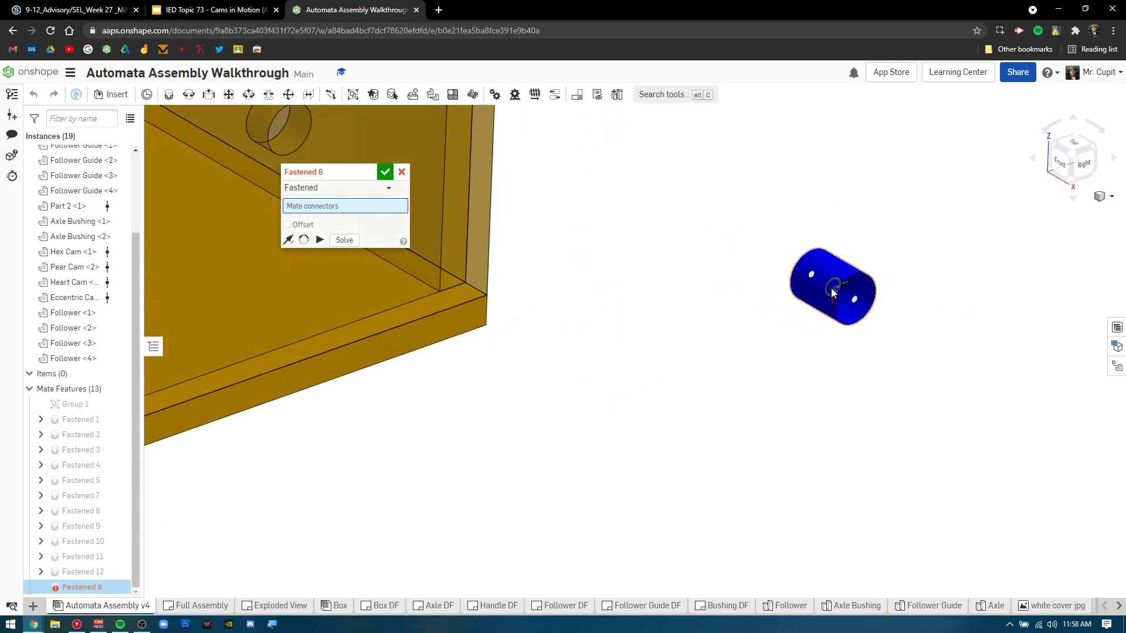
left_click(831, 287)
right_click_drag(580, 279, 738, 457)
scroll(678, 425, "up", 4)
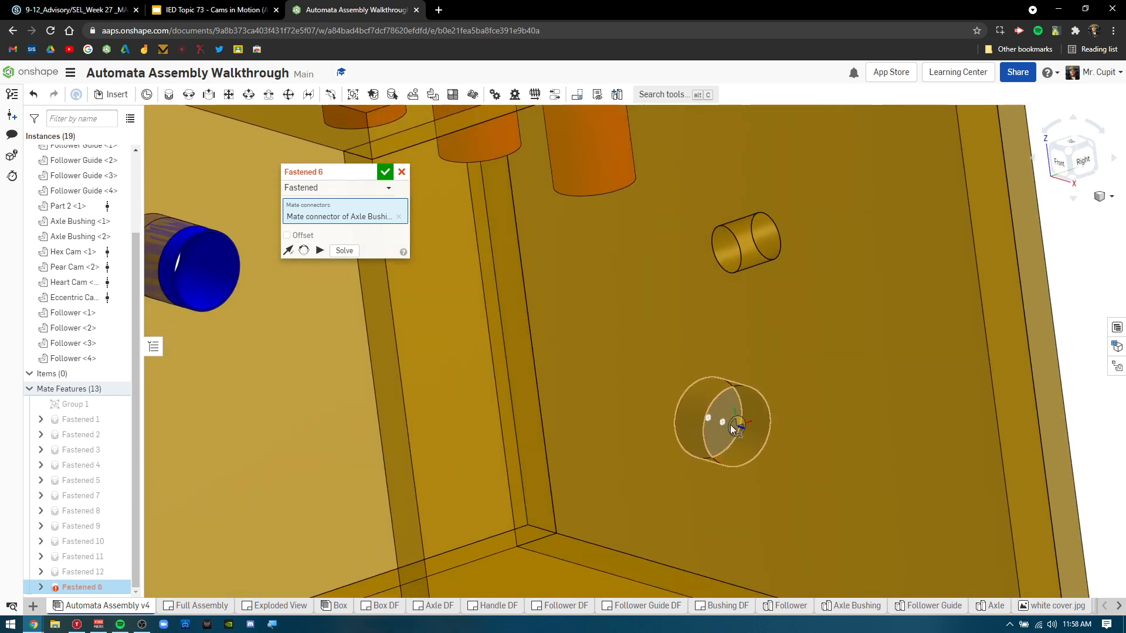
left_click(725, 423)
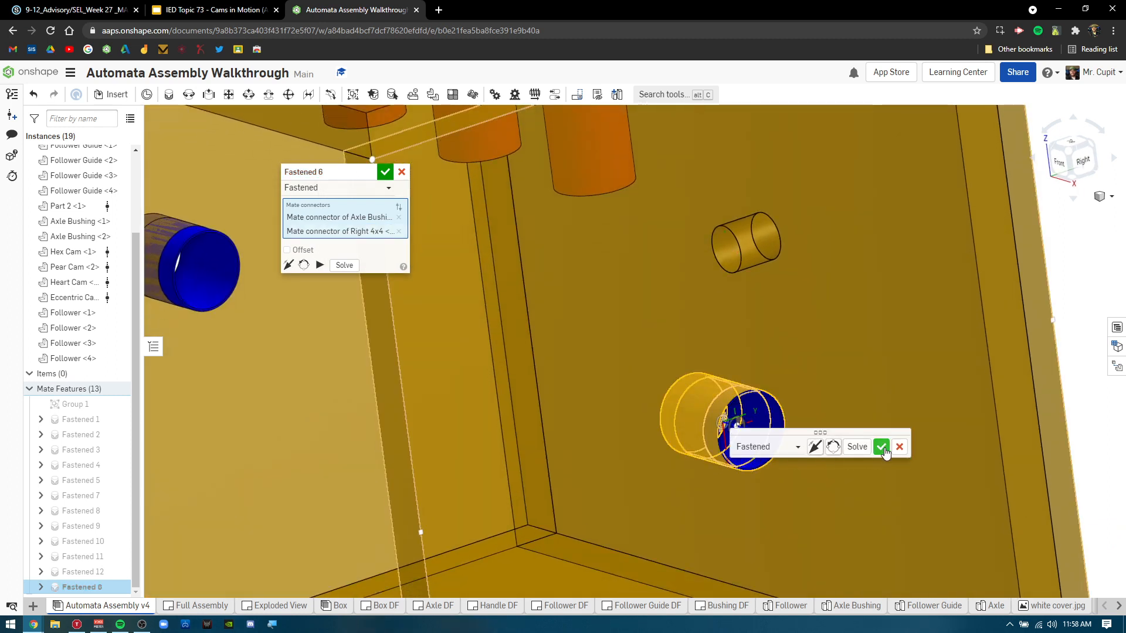
left_click(880, 446)
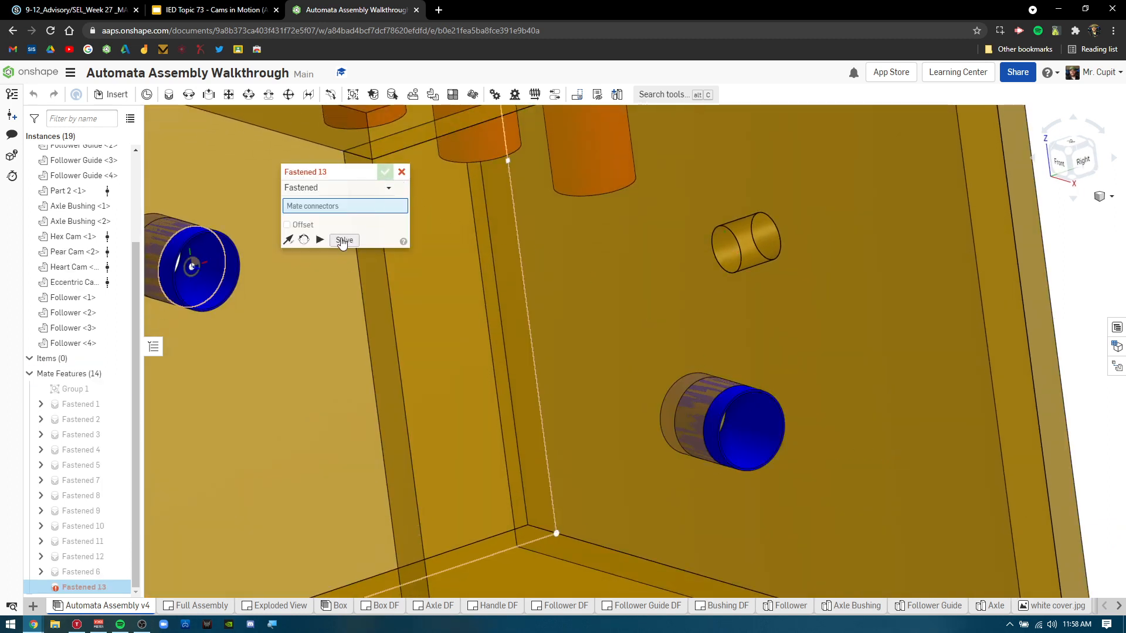
left_click(386, 172)
- Join the center of the axle's free end face to the outer center of the right panel's axle hole with a Revolute mate
right_click_drag(675, 428, 771, 316)
scroll(771, 315, "down", 2)
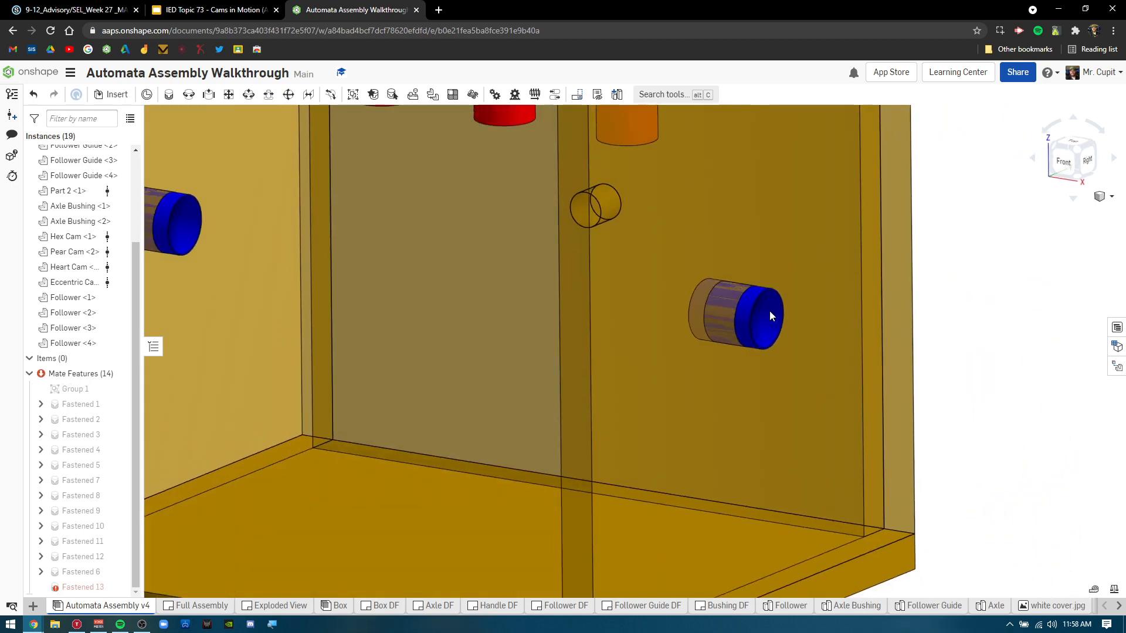
scroll(727, 370, "down", 6)
right_click_drag(706, 384, 762, 346)
scroll(471, 326, "down", 2)
middle_click_drag(354, 272, 522, 316)
scroll(522, 317, "up", 2)
right_click_drag(522, 317, 198, 109)
left_click(190, 97)
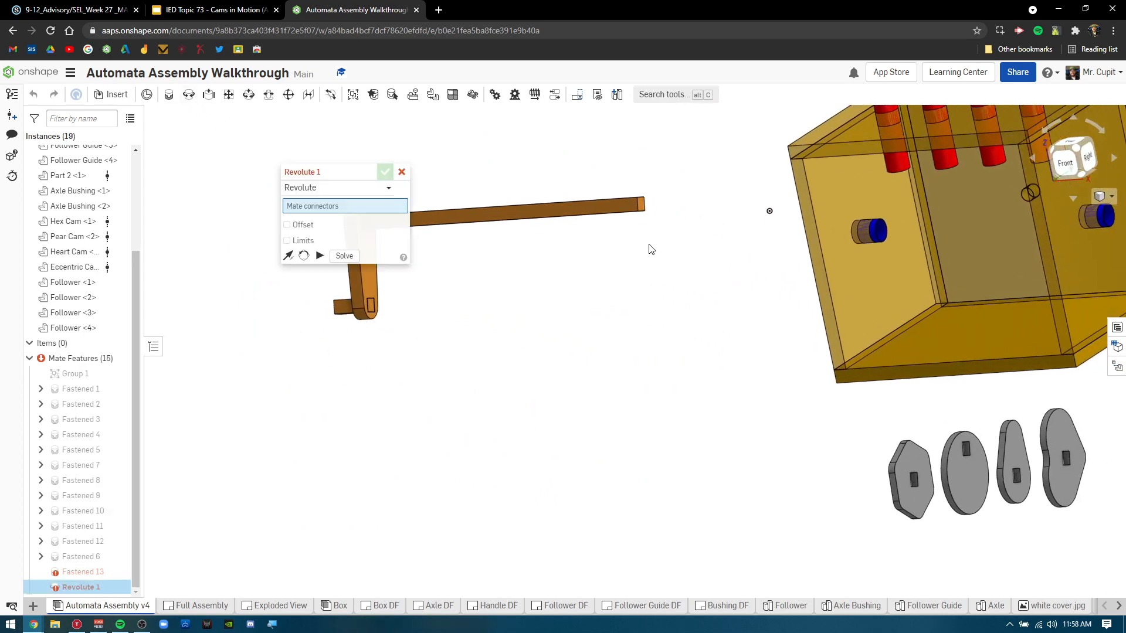
right_click_drag(674, 202, 633, 237)
scroll(598, 192, "up", 3)
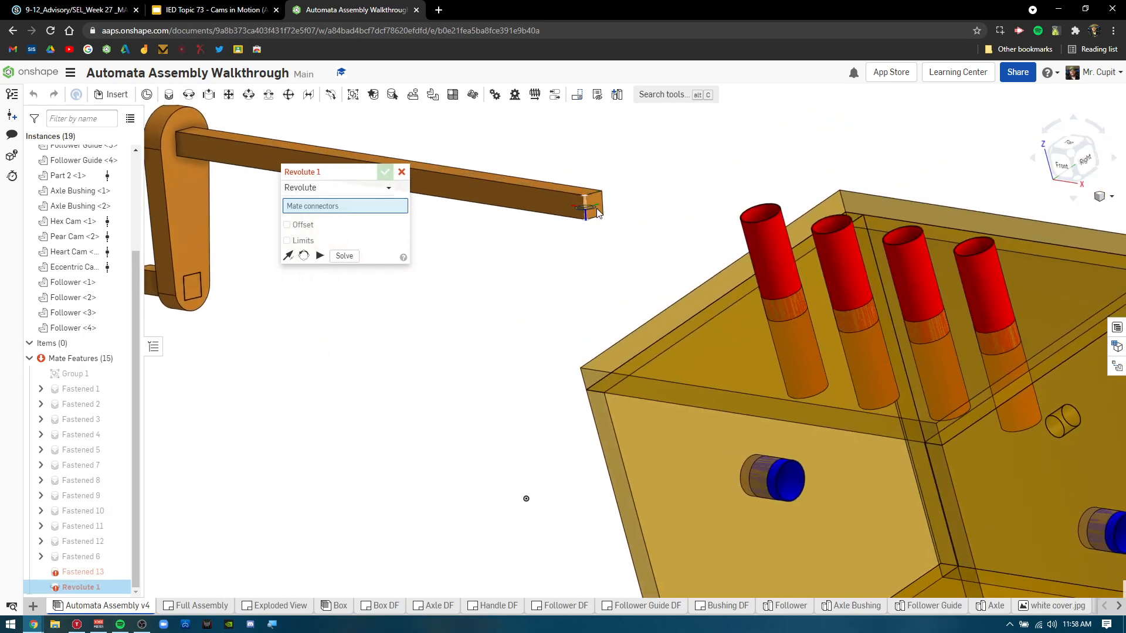
scroll(596, 209, "up", 4)
left_click(596, 199)
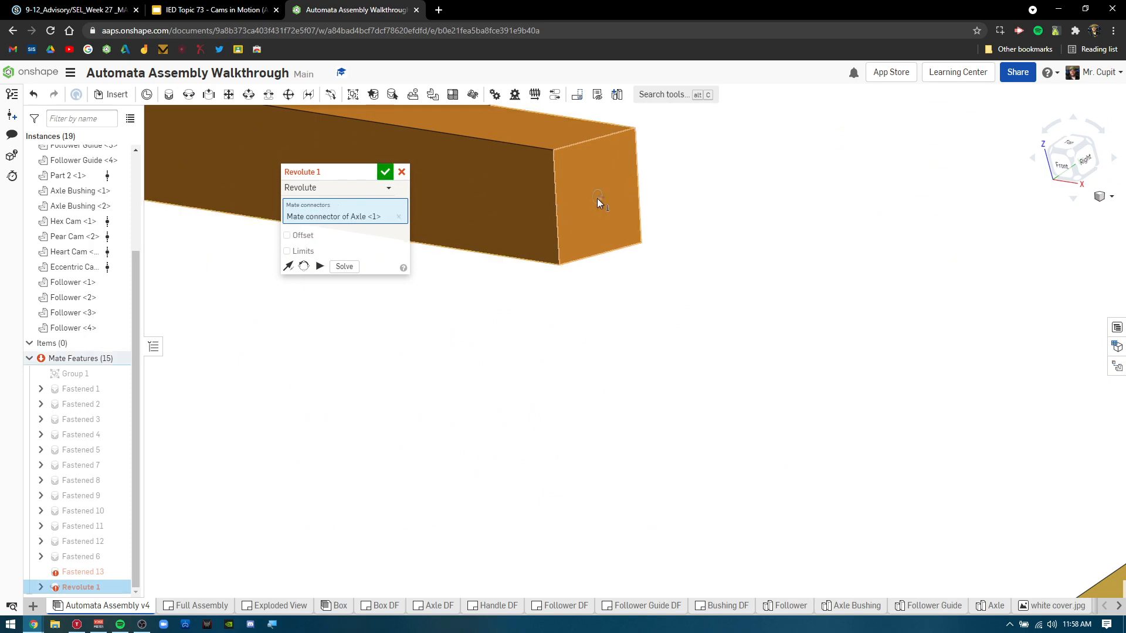
scroll(727, 391, "down", 6)
right_click_drag(713, 429, 707, 387)
right_click_drag(913, 444, 862, 259)
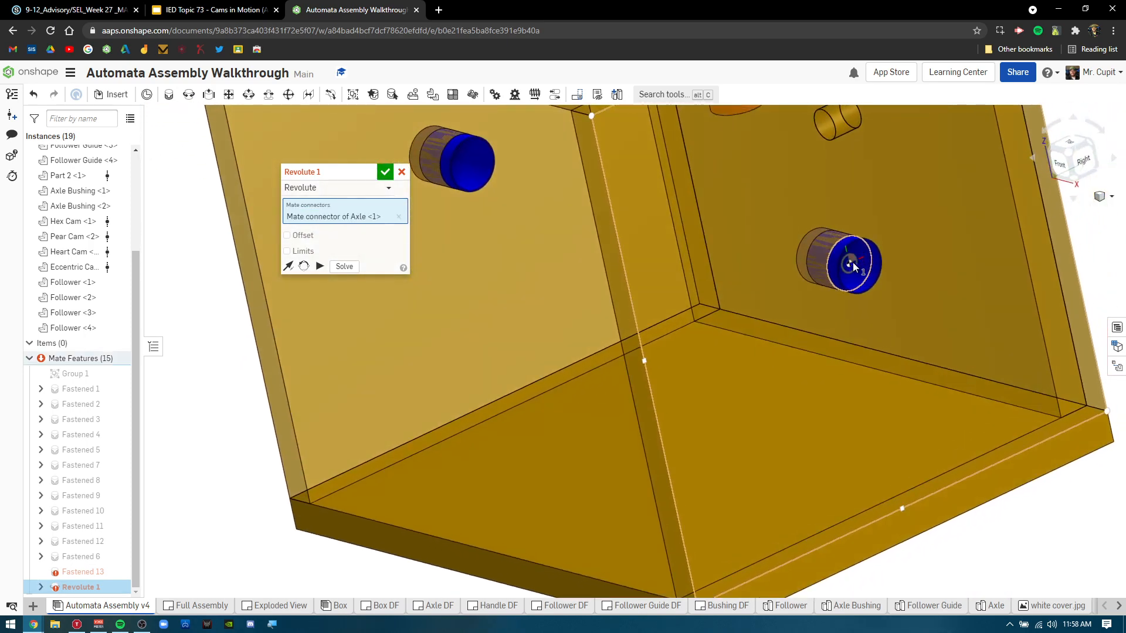
left_click(852, 267)
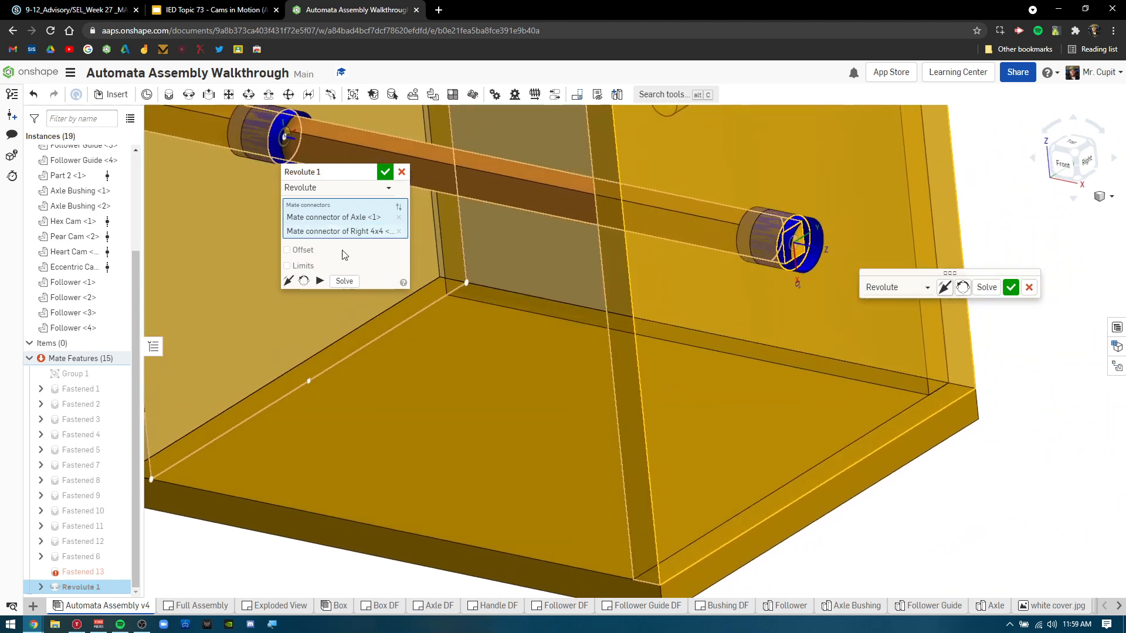
- Offset the axle's Revolute mate by 0.2 in along Z and accept it
left_click(287, 251)
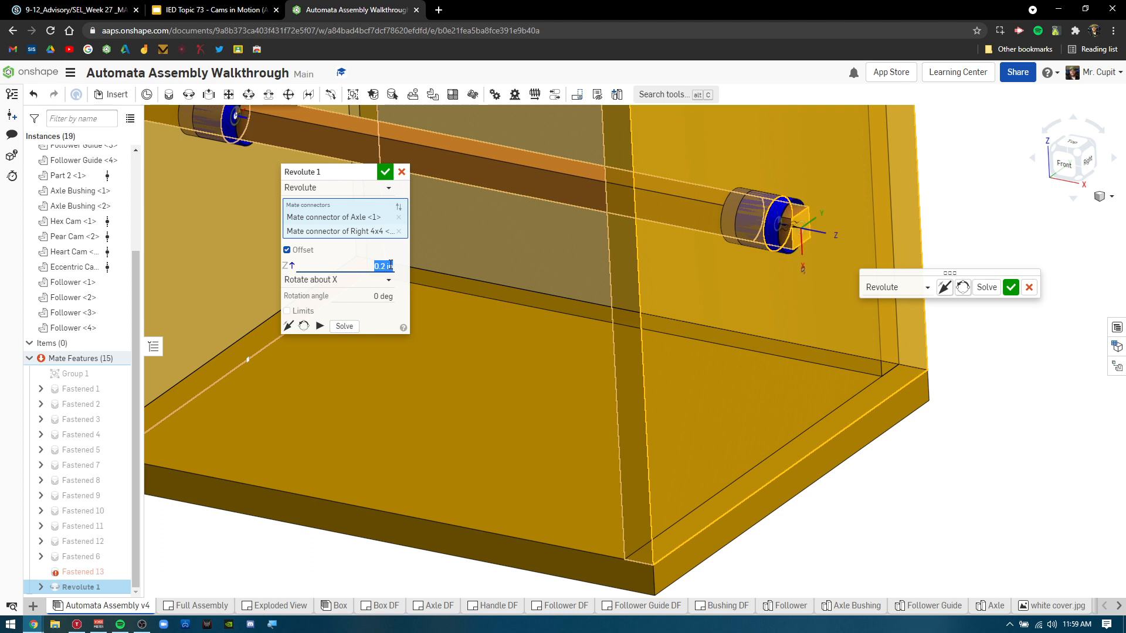
left_click(1010, 287)
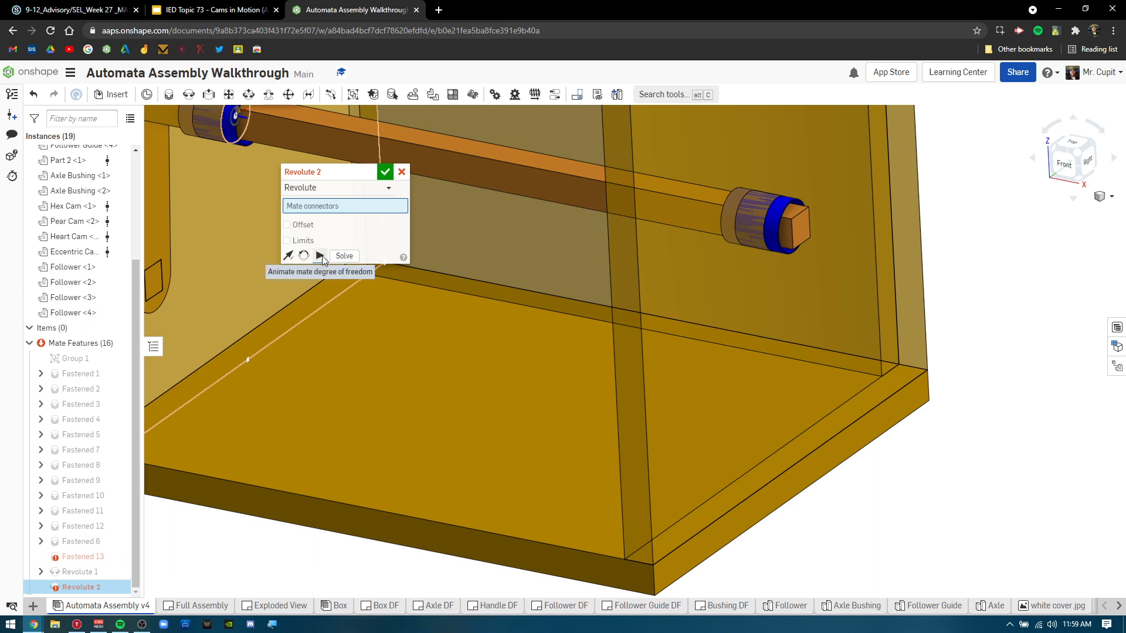
left_click(387, 171)
- Examine from several sides how the crank and axle sit in the box and its two axle bushings
left_click(115, 555)
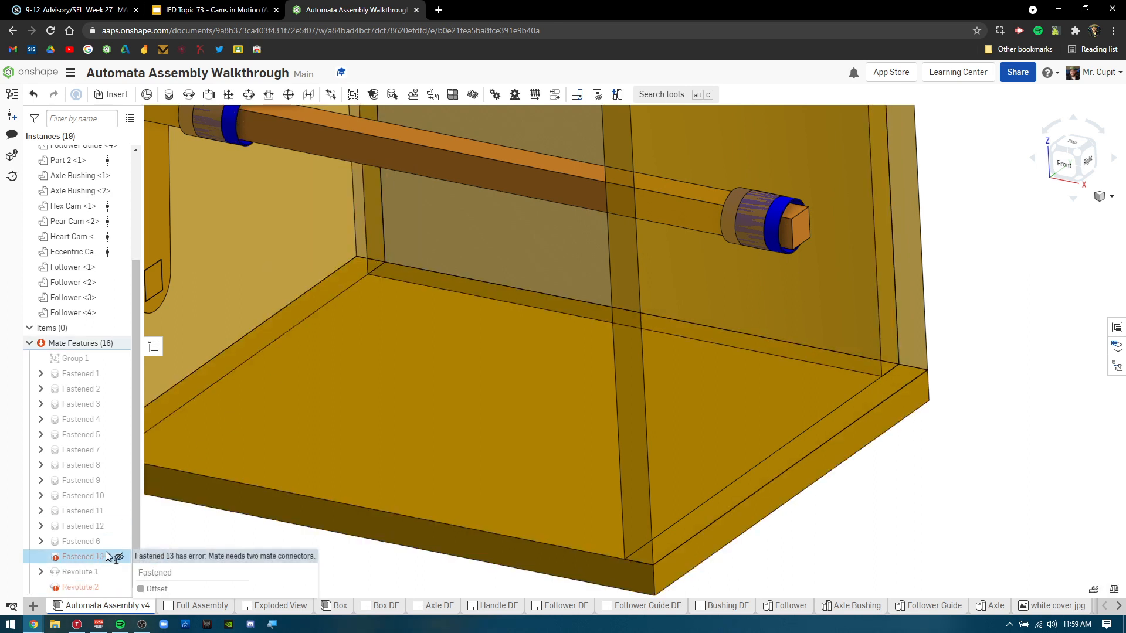
scroll(342, 413, "down", 5)
left_click(652, 375)
middle_click_drag(652, 375, 825, 352)
scroll(641, 432, "up", 2)
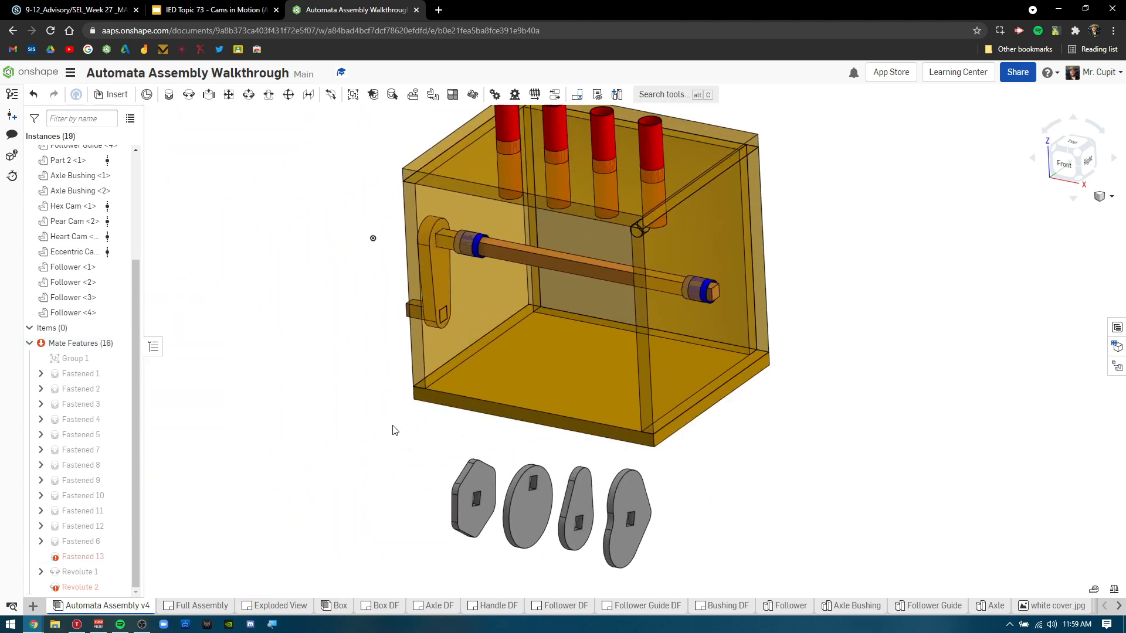
right_click_drag(392, 424, 452, 413)
left_click(111, 556)
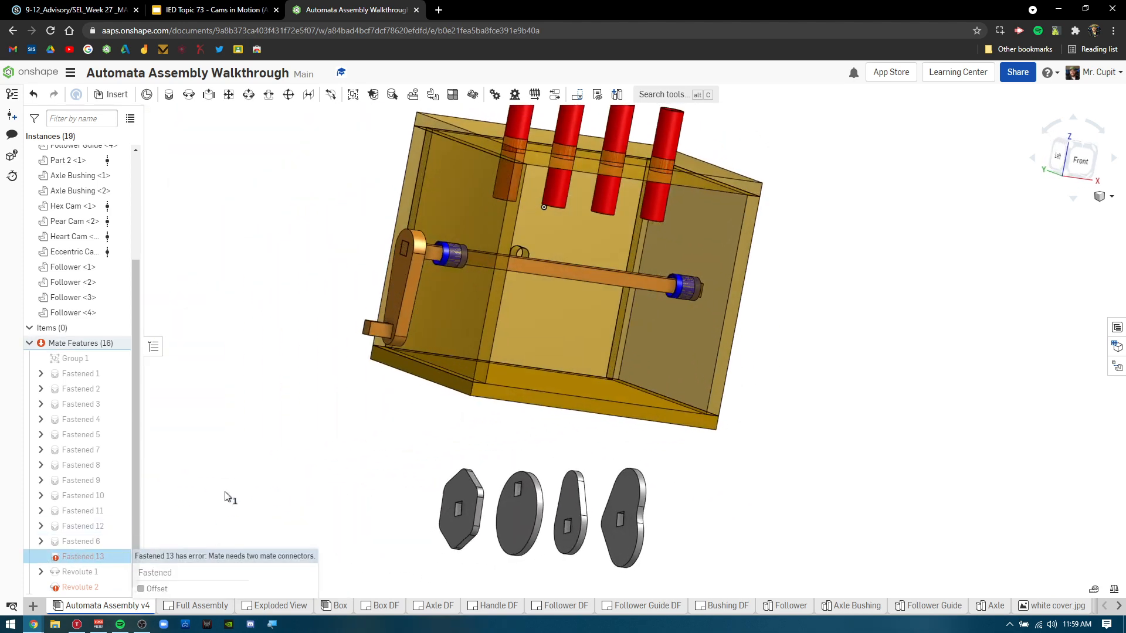
scroll(261, 434, "down", 3)
scroll(247, 419, "up", 4)
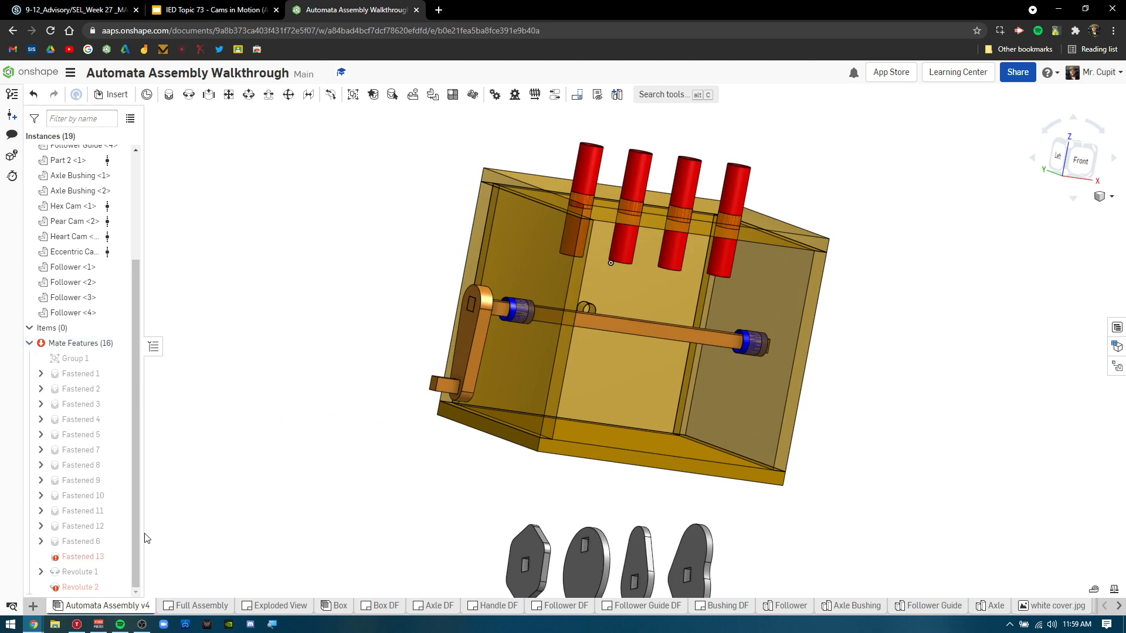
- Check the definition of the Revolute 2 mate and swing the crank to test the axle's rotation
double_click(106, 585)
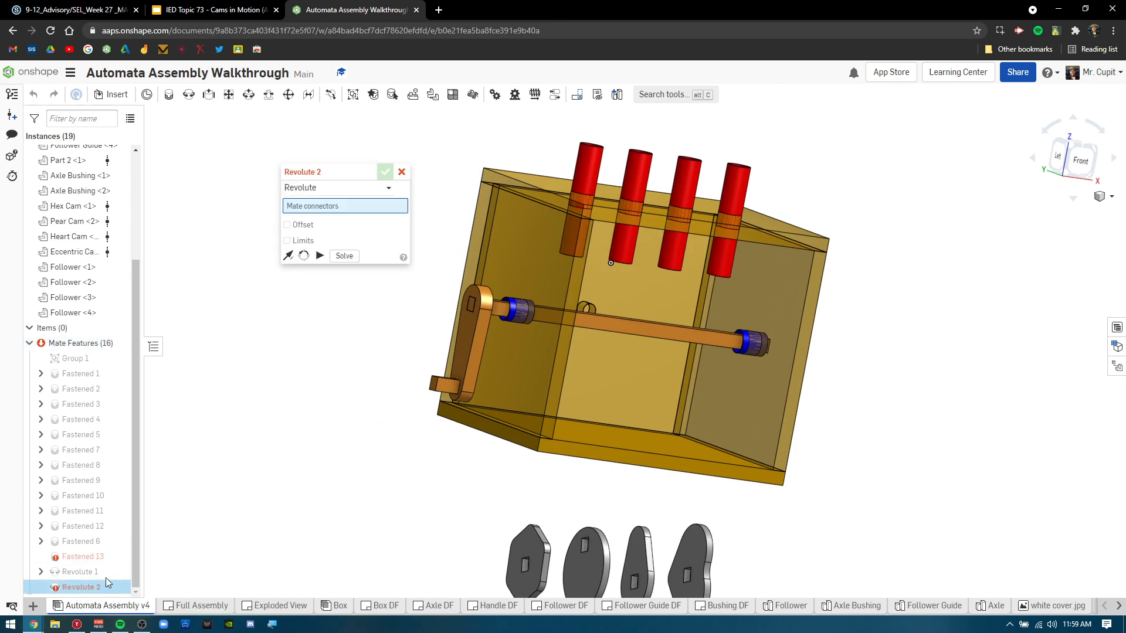
left_click(401, 171)
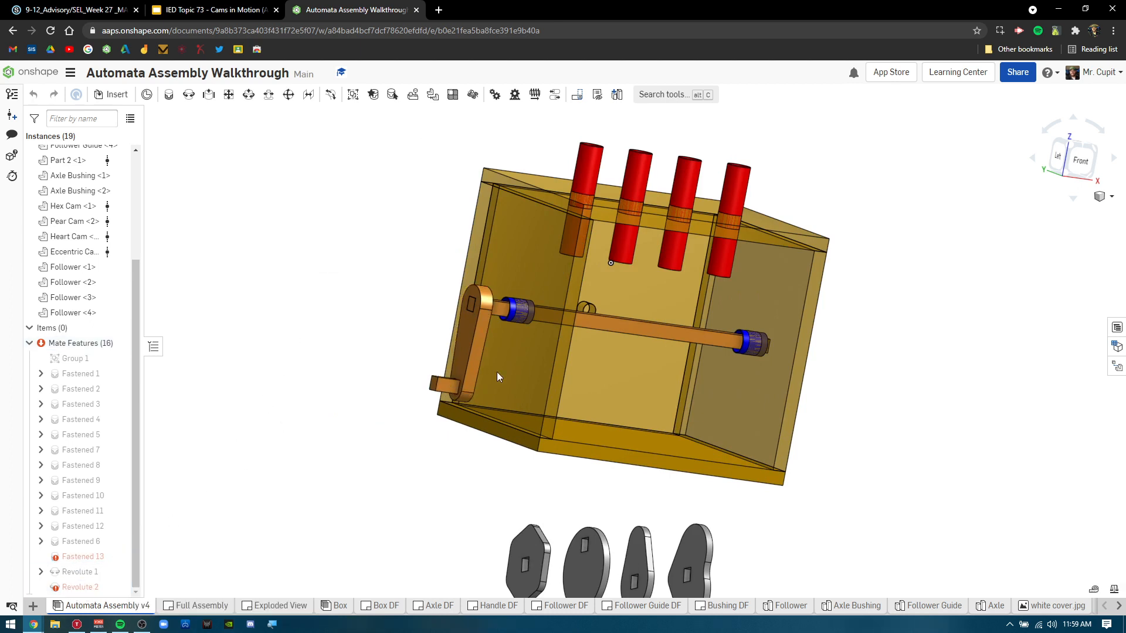
left_click_drag(497, 373, 415, 373)
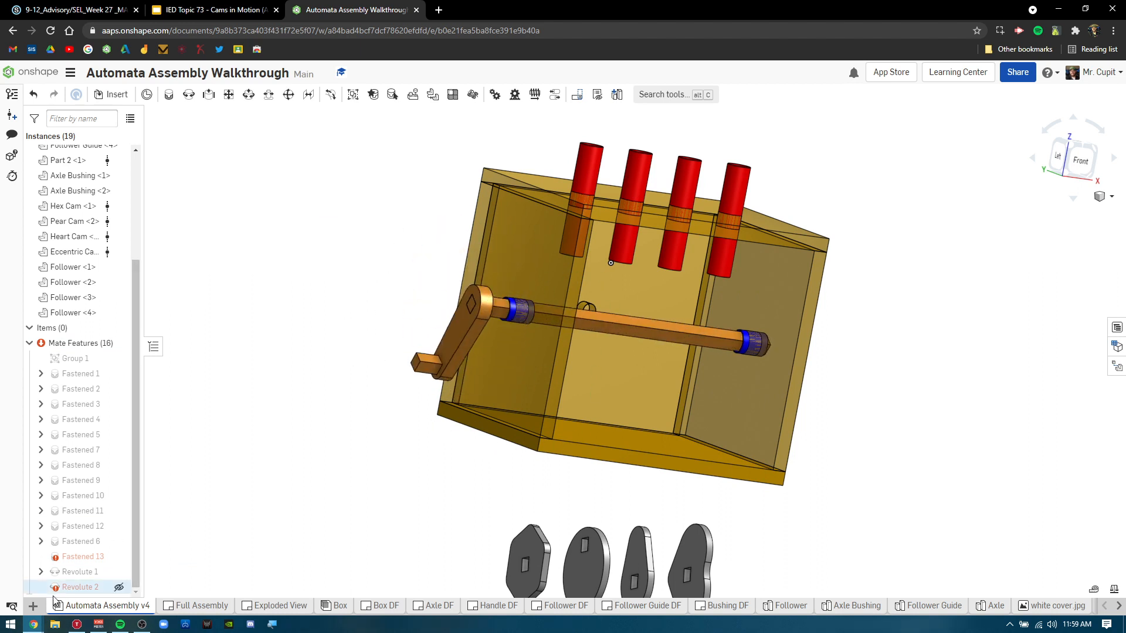
- Delete the two empty mates, Fastened 13 and Revolute 2
left_click(89, 563)
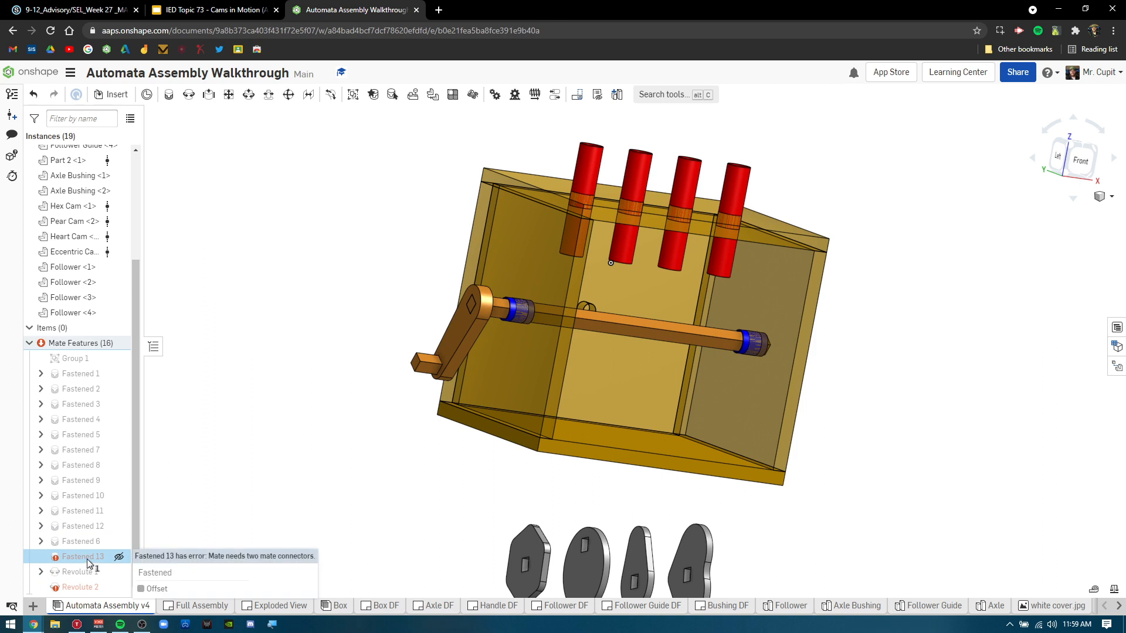
double_click(89, 562)
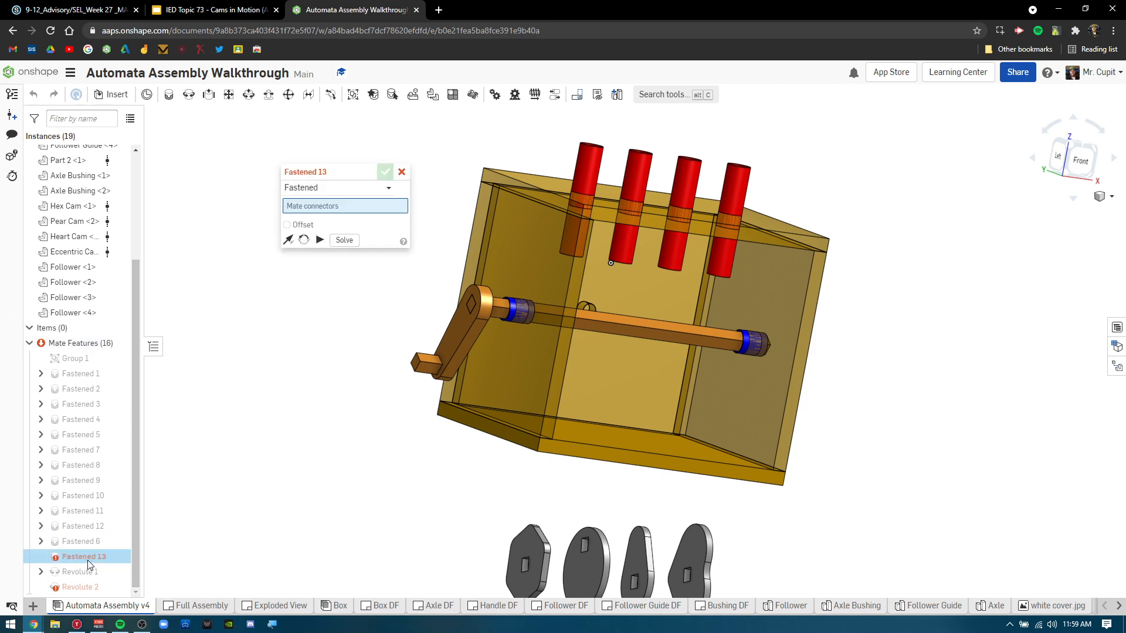
left_click(401, 172)
right_click(92, 556)
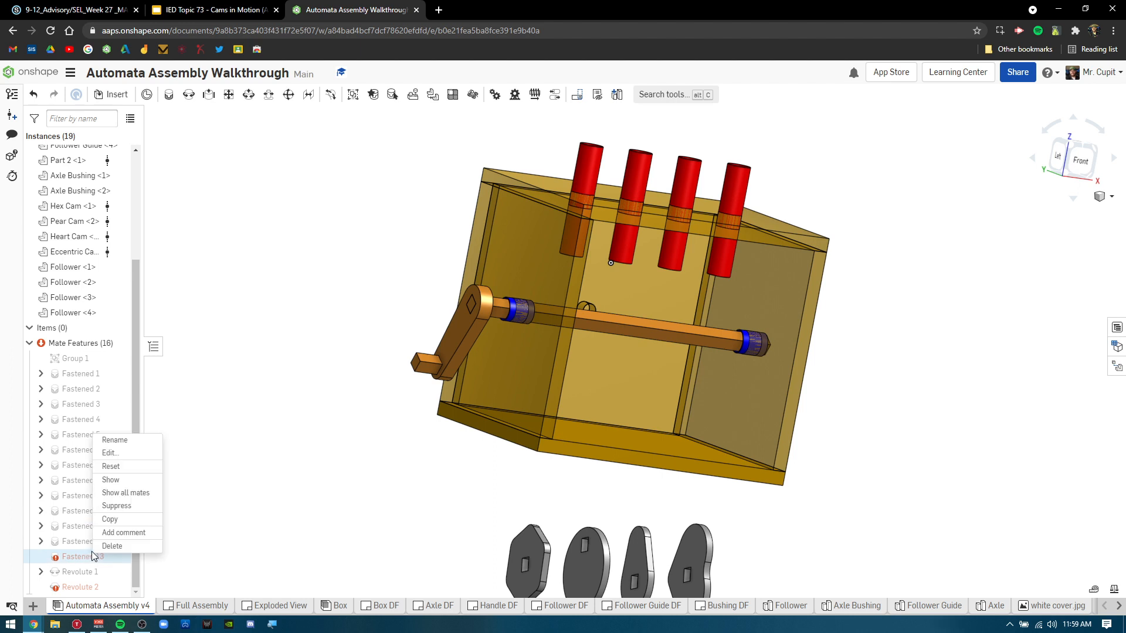
left_click(109, 545)
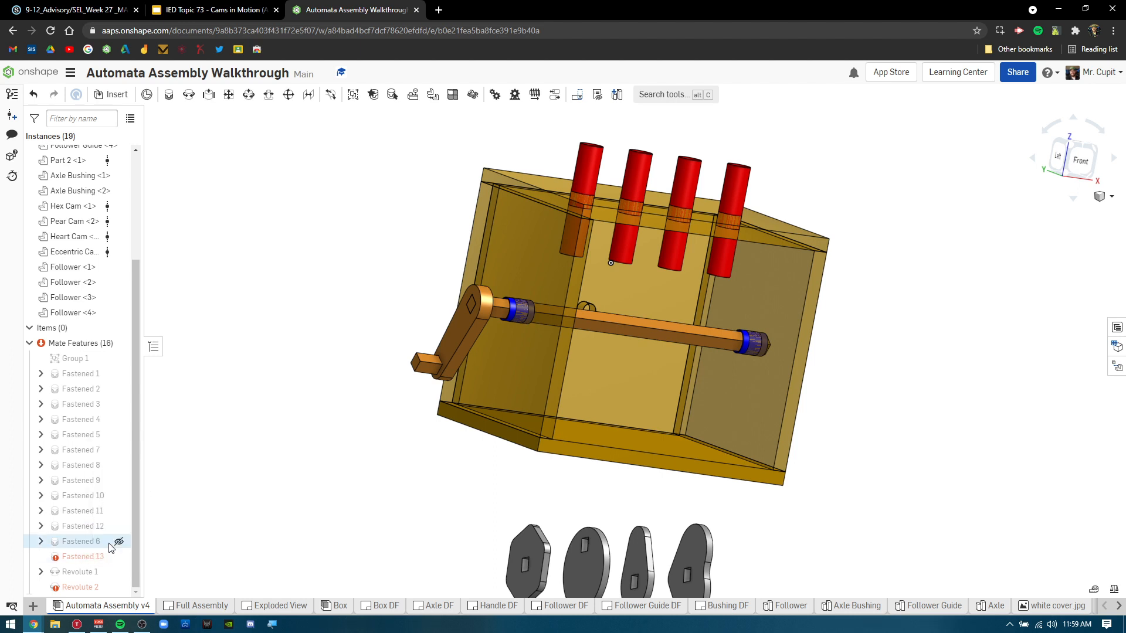
right_click(91, 589)
left_click(111, 584)
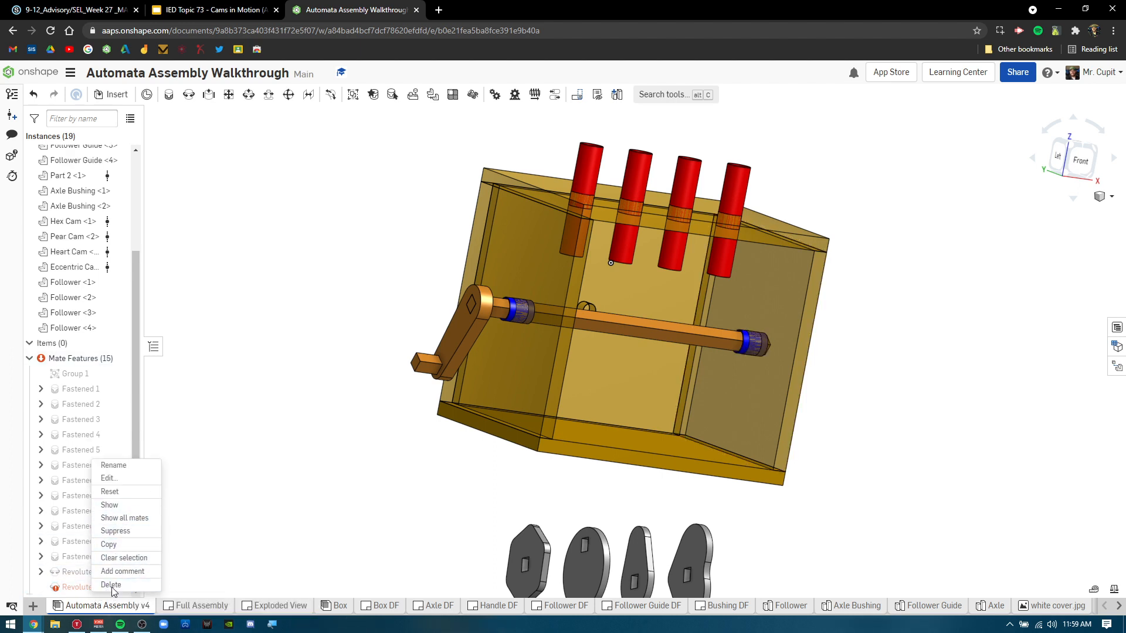
- Turn the crank through several positions to test how the axle rotates in both bushings
left_click_drag(434, 365, 556, 252)
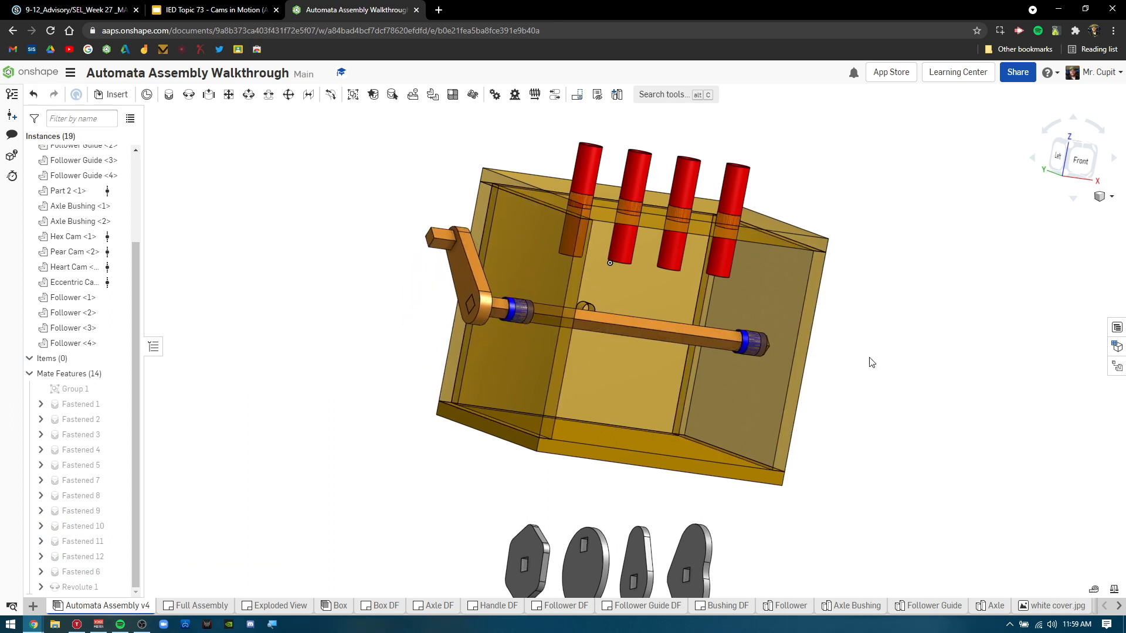
right_click_drag(872, 362, 844, 364)
left_click_drag(582, 395, 662, 402)
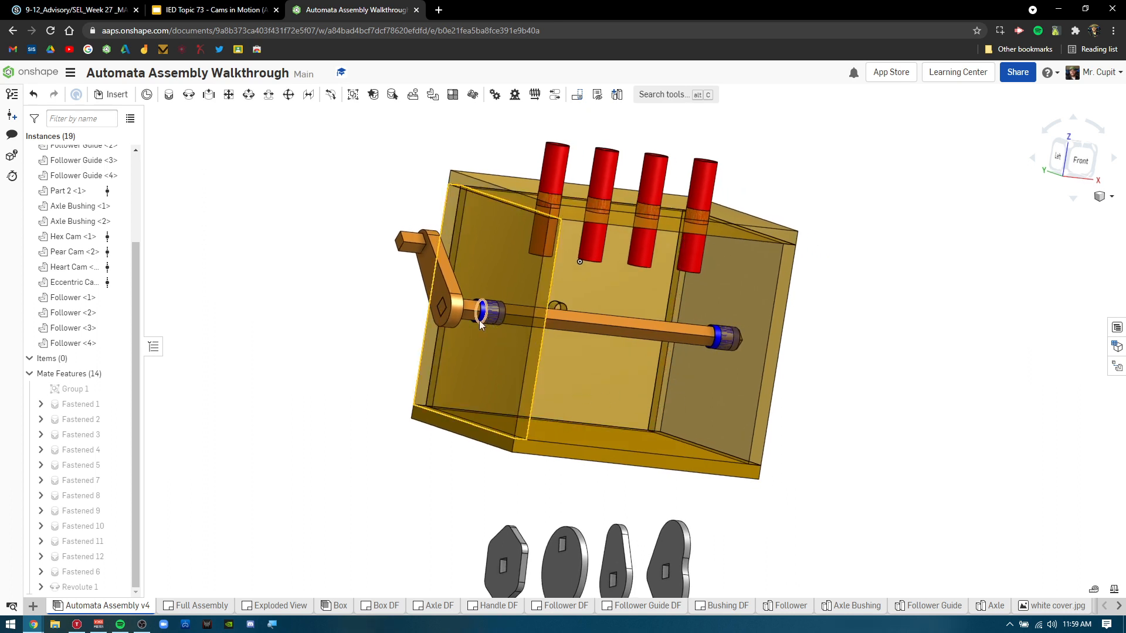
right_click_drag(588, 138, 419, 256)
left_click_drag(385, 292, 340, 346)
- Examine the four loose followers above the box and the follower guides in its top panel
left_click(1082, 173)
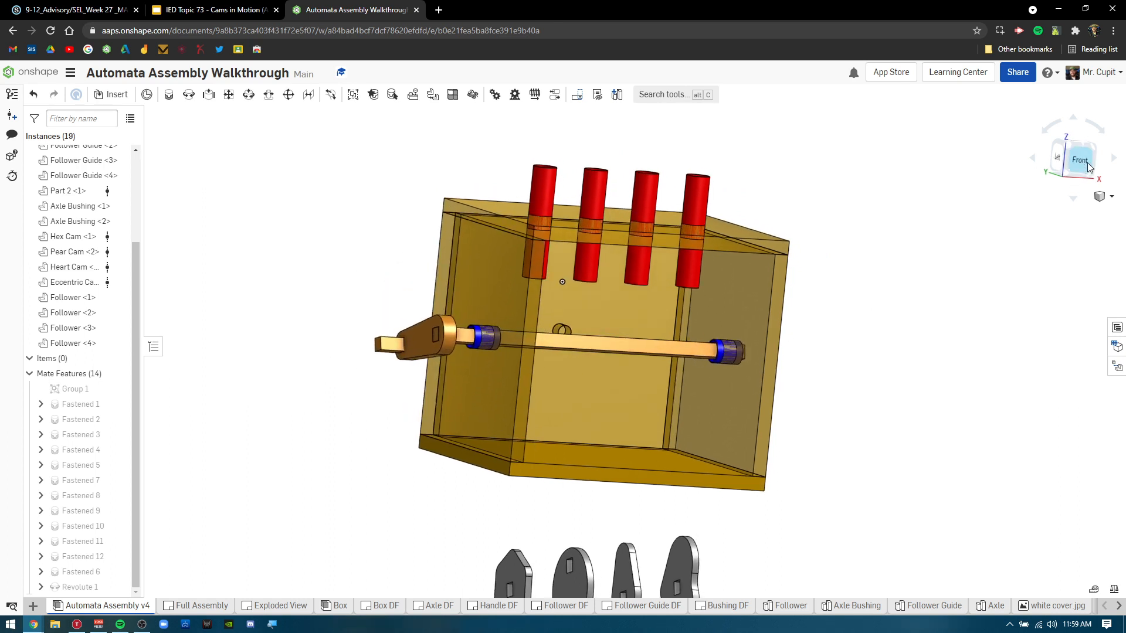
scroll(617, 467, "up", 3)
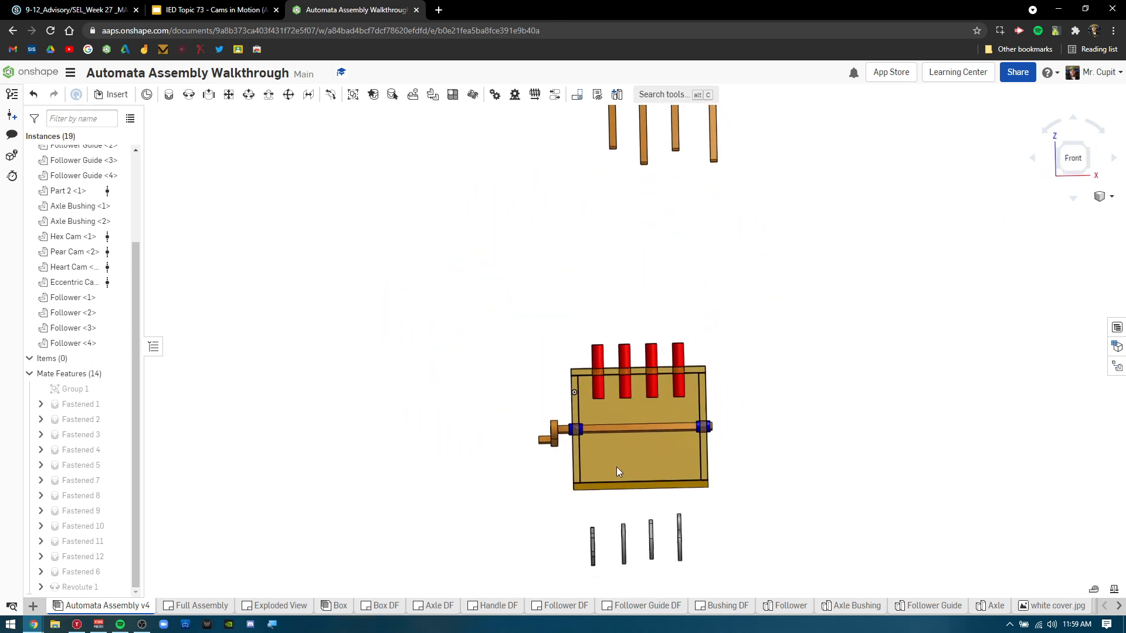
right_click_drag(751, 427, 672, 427)
middle_click_drag(670, 171, 641, 397)
scroll(533, 256, "up", 5)
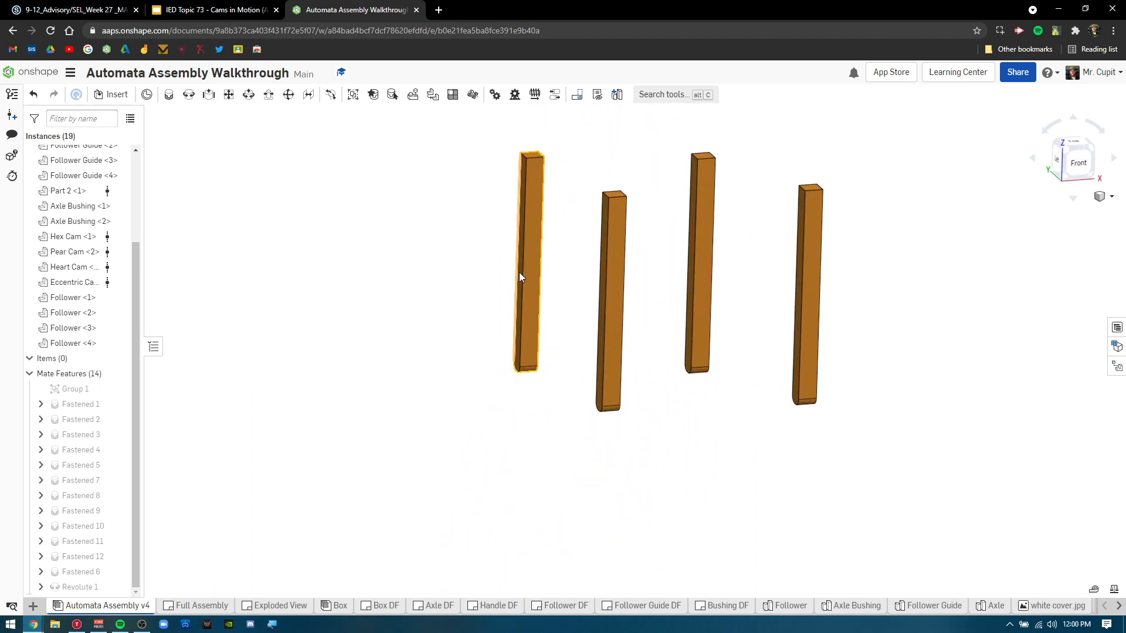
middle_click_drag(510, 329, 569, 299)
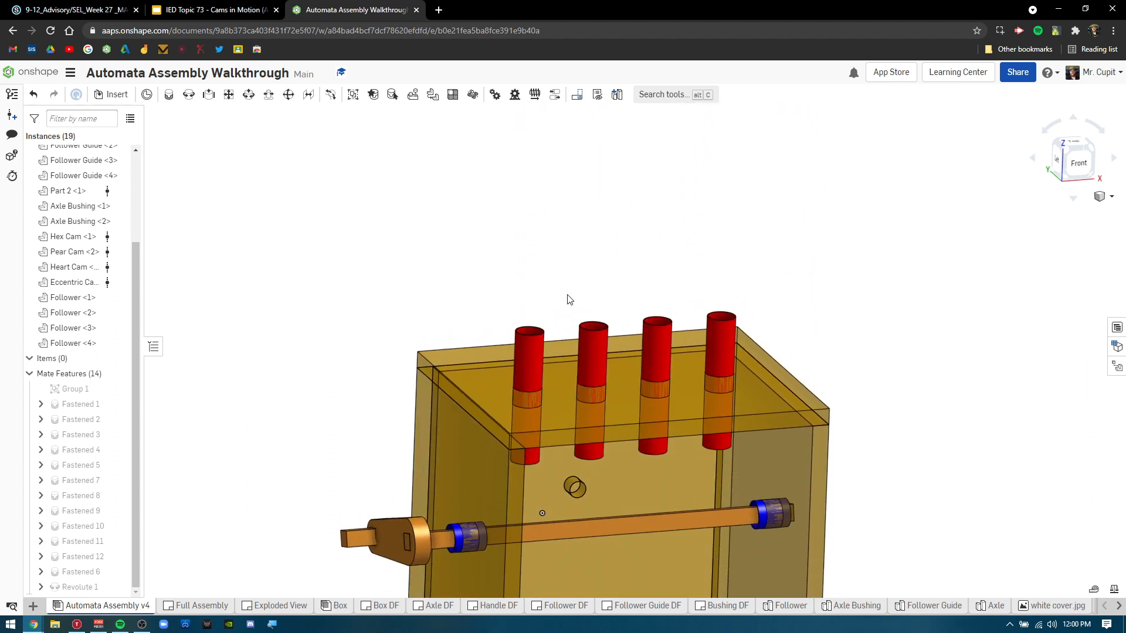
right_click_drag(566, 299, 540, 531)
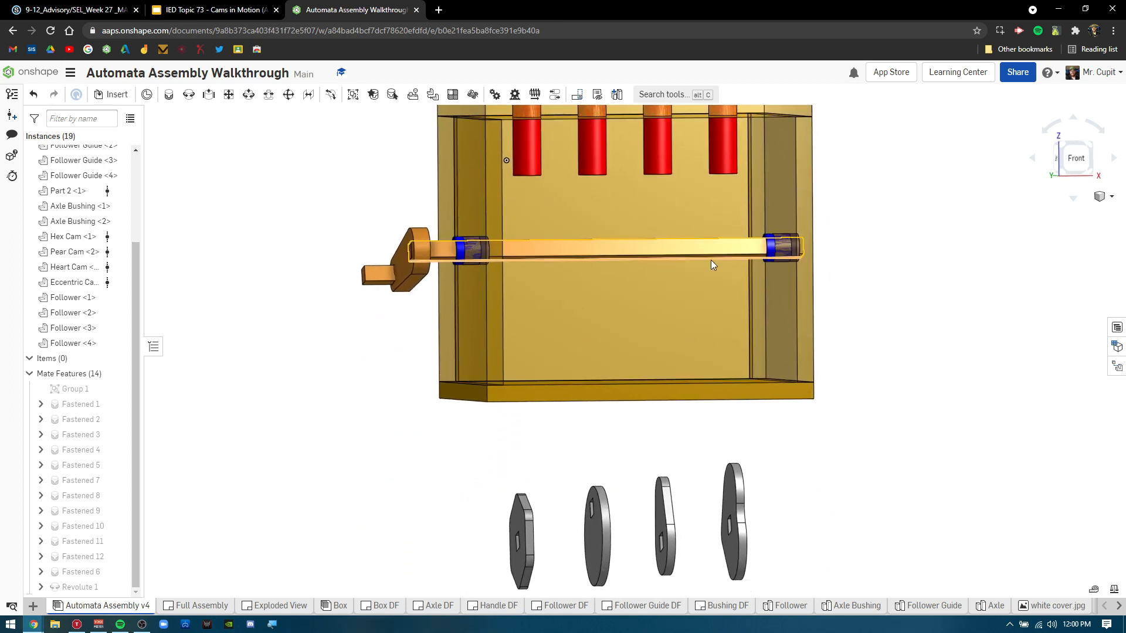
right_click_drag(766, 276, 663, 313)
scroll(672, 304, "down", 5)
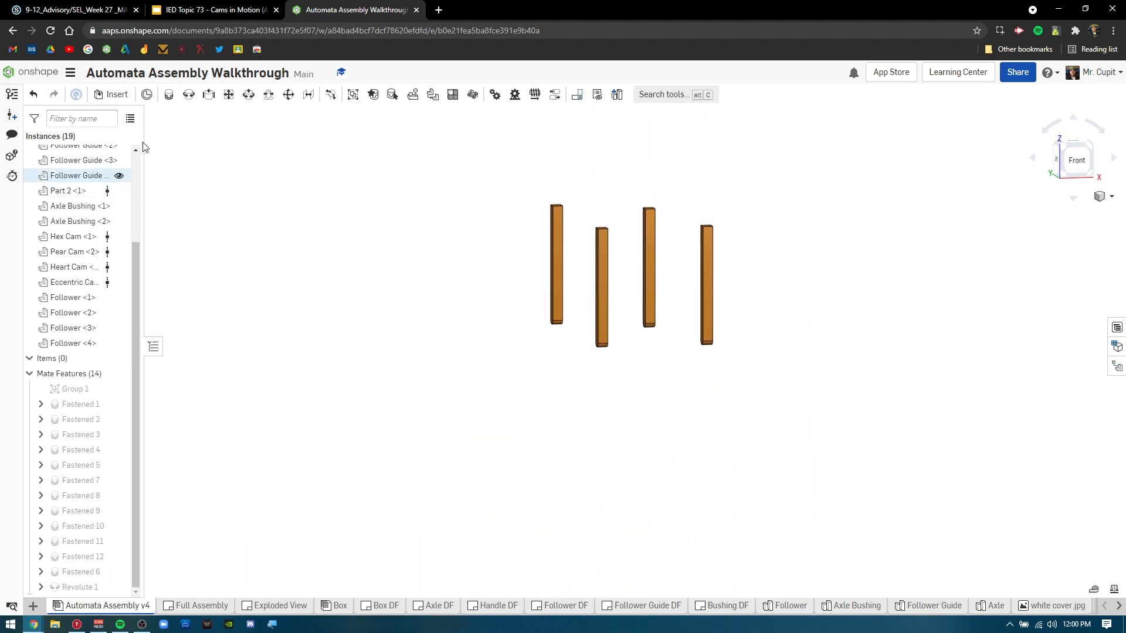
left_click(211, 101)
scroll(517, 365, "down", 3)
middle_click_drag(517, 367, 588, 266)
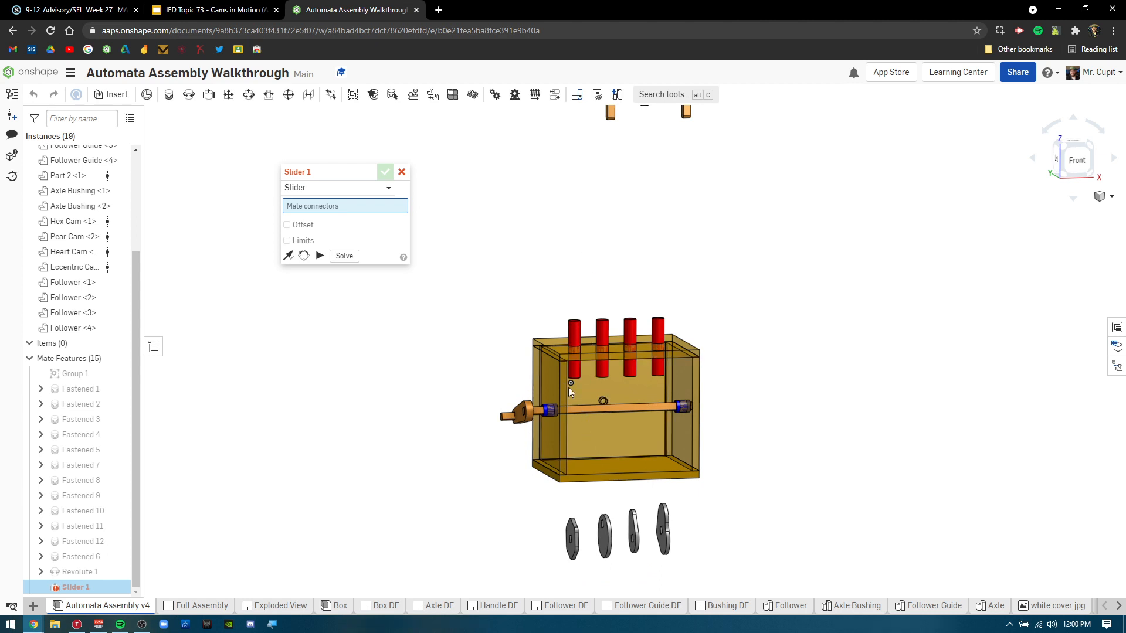
middle_click_drag(577, 251, 554, 331)
scroll(555, 331, "up", 1)
scroll(521, 307, "up", 4)
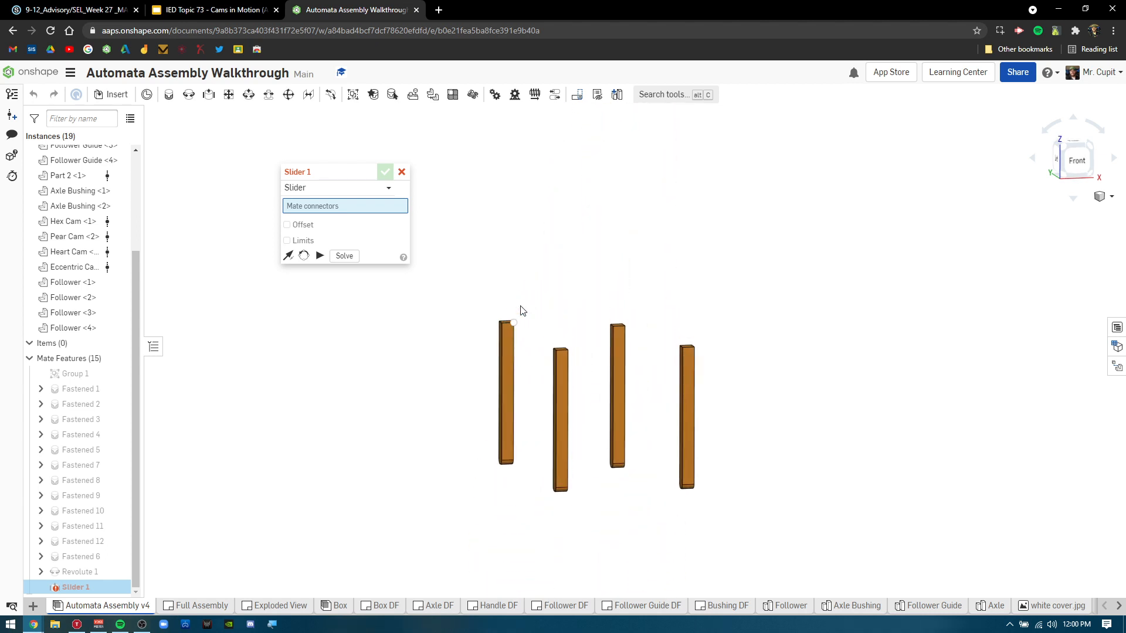
right_click_drag(471, 370, 575, 422)
scroll(504, 404, "up", 5)
left_click(502, 392)
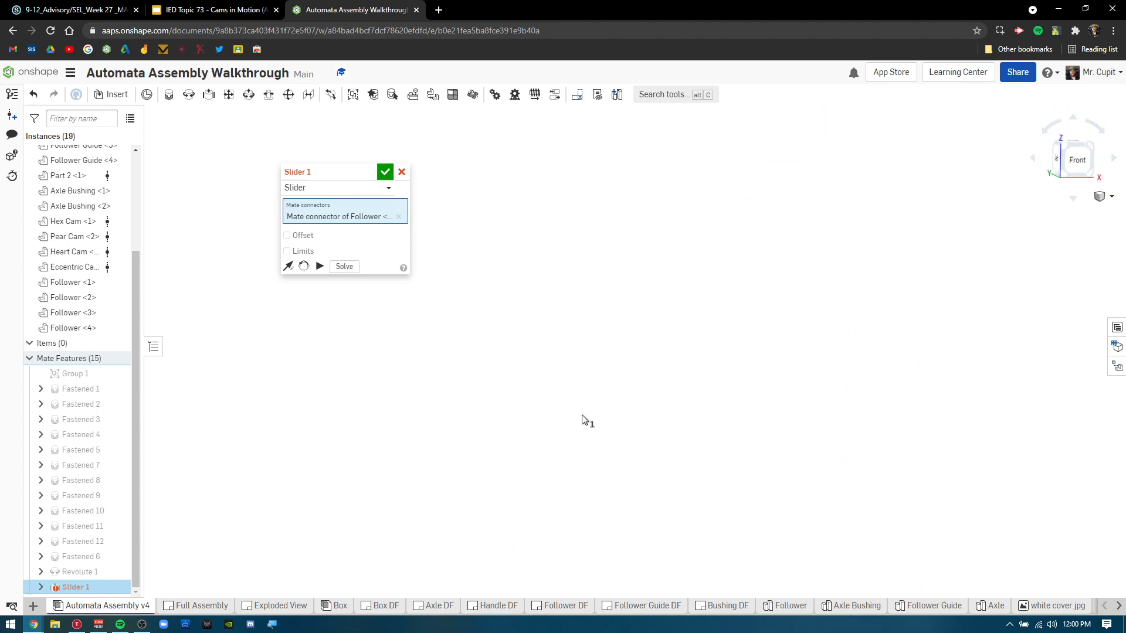
left_click(1067, 168)
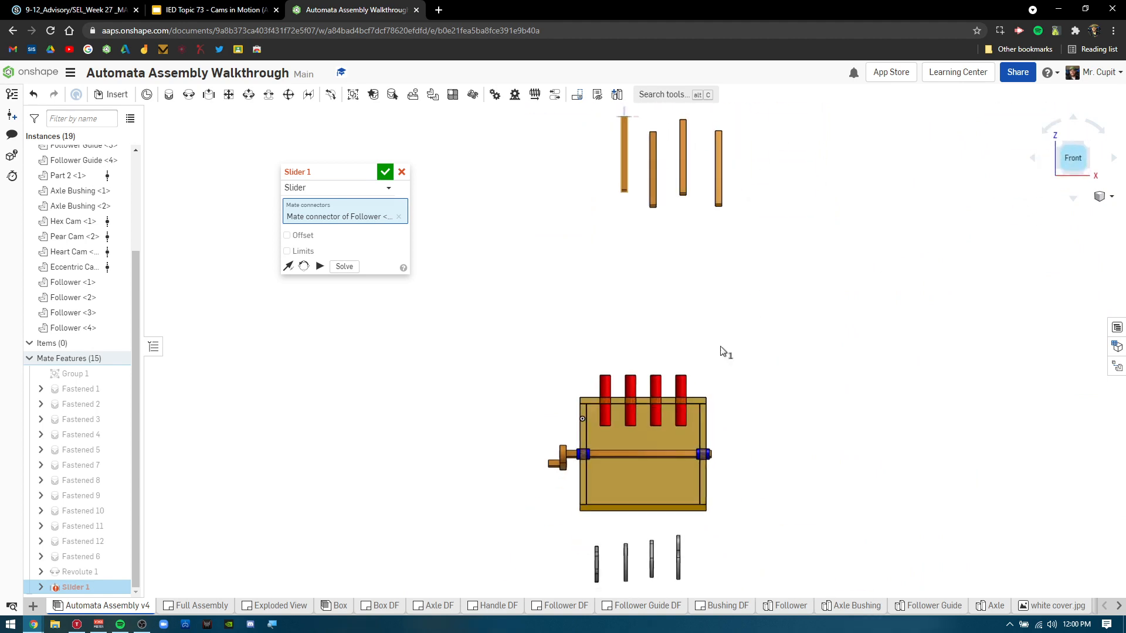
scroll(611, 442, "up", 5)
right_click_drag(657, 260, 608, 270)
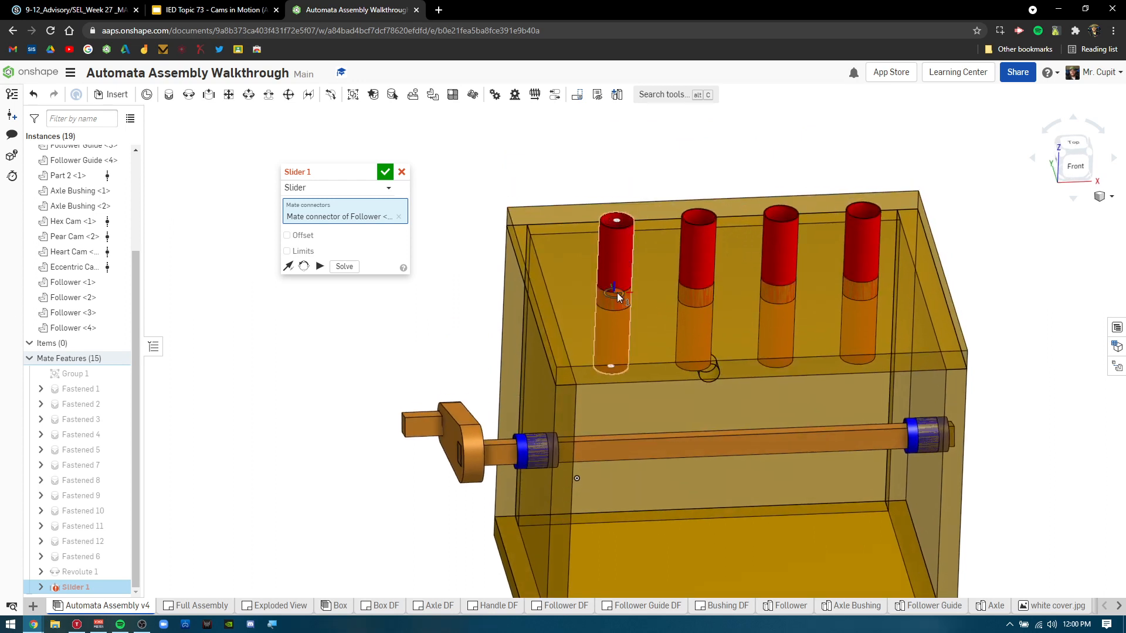
left_click(617, 293)
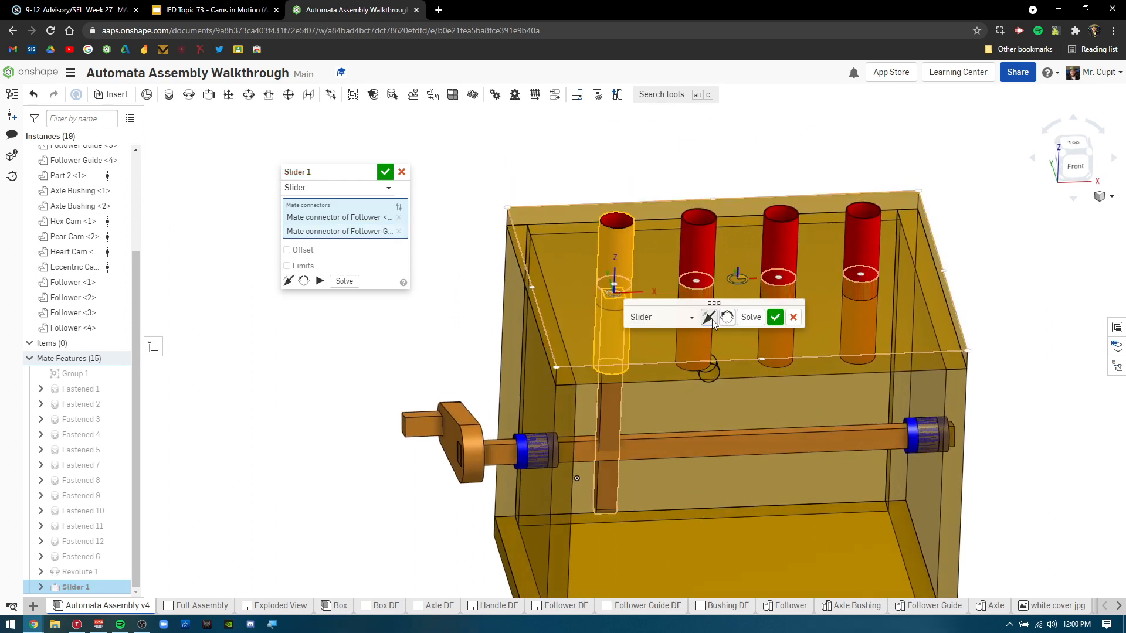
left_click(320, 282)
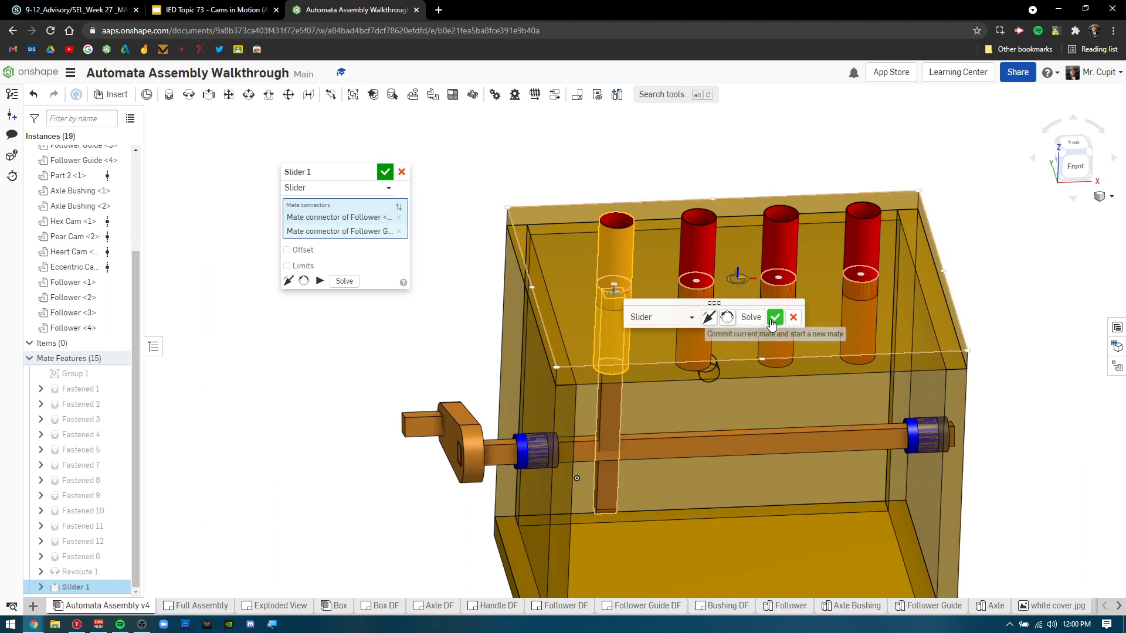
left_click(287, 250)
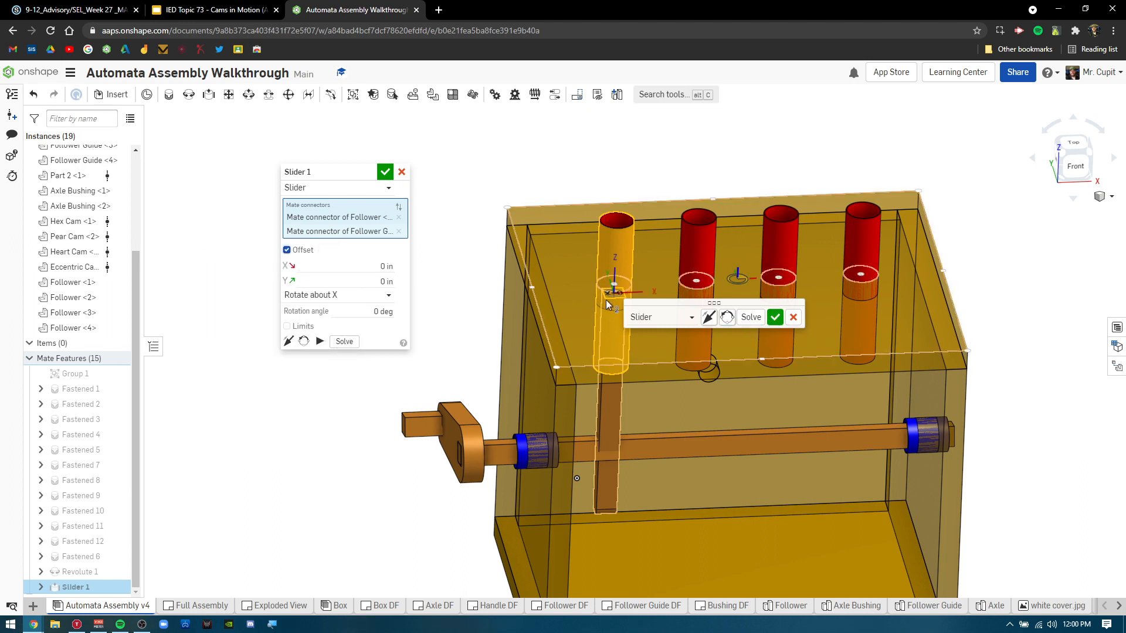
left_click(334, 295)
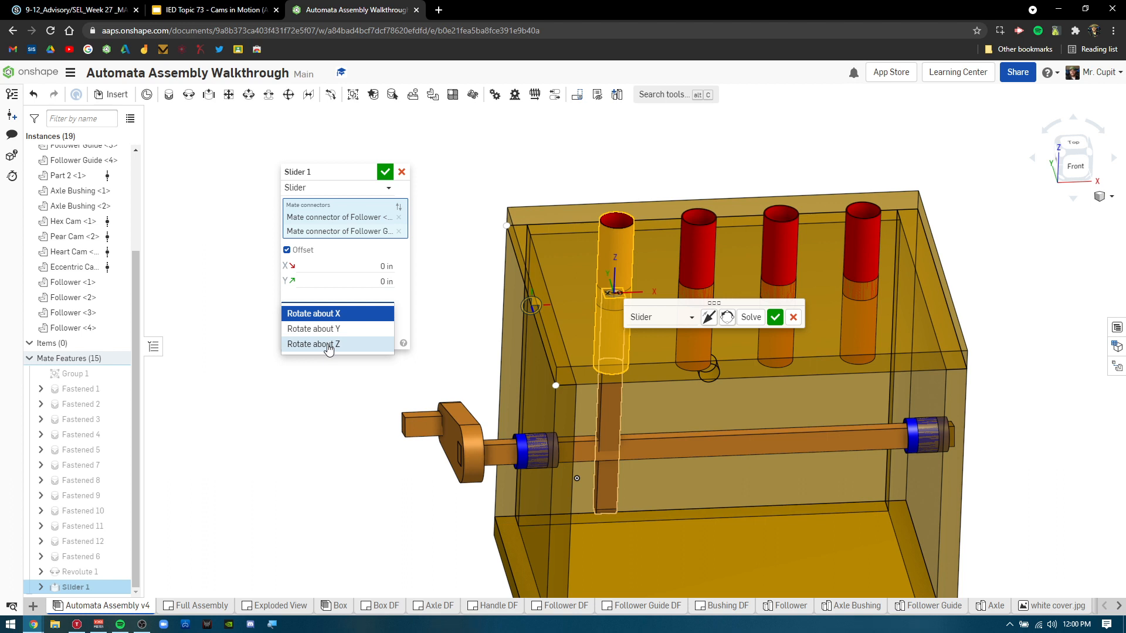
left_click(338, 258)
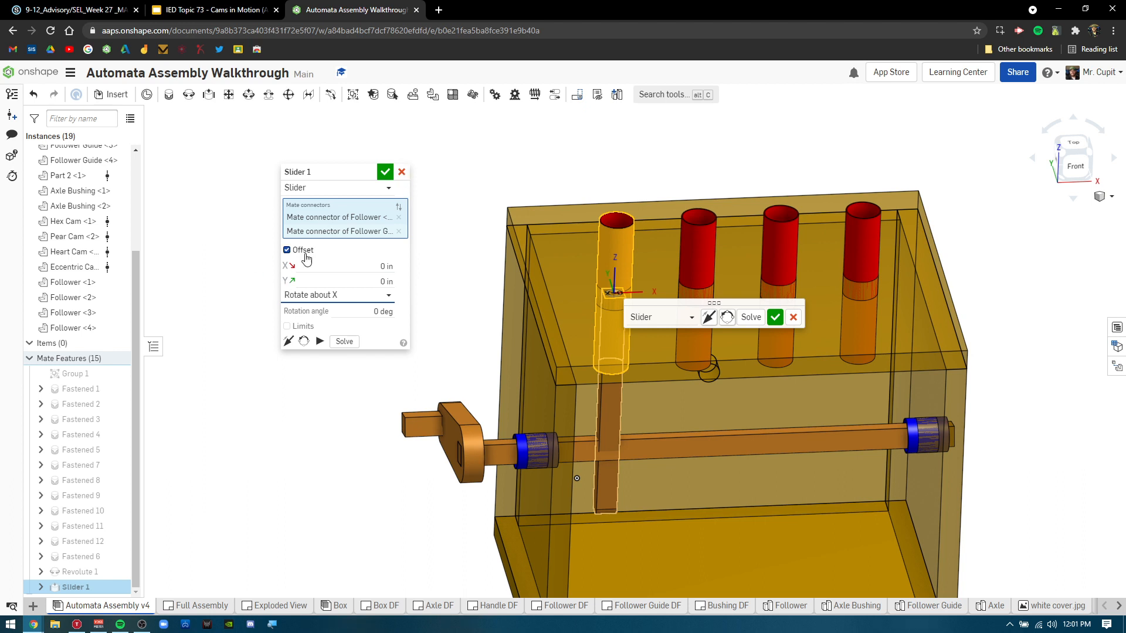
left_click(792, 318)
- Create a slider mate joining the centre of the first follower's top face to the first guide hole in the box's top panel
scroll(289, 228, "down", 4)
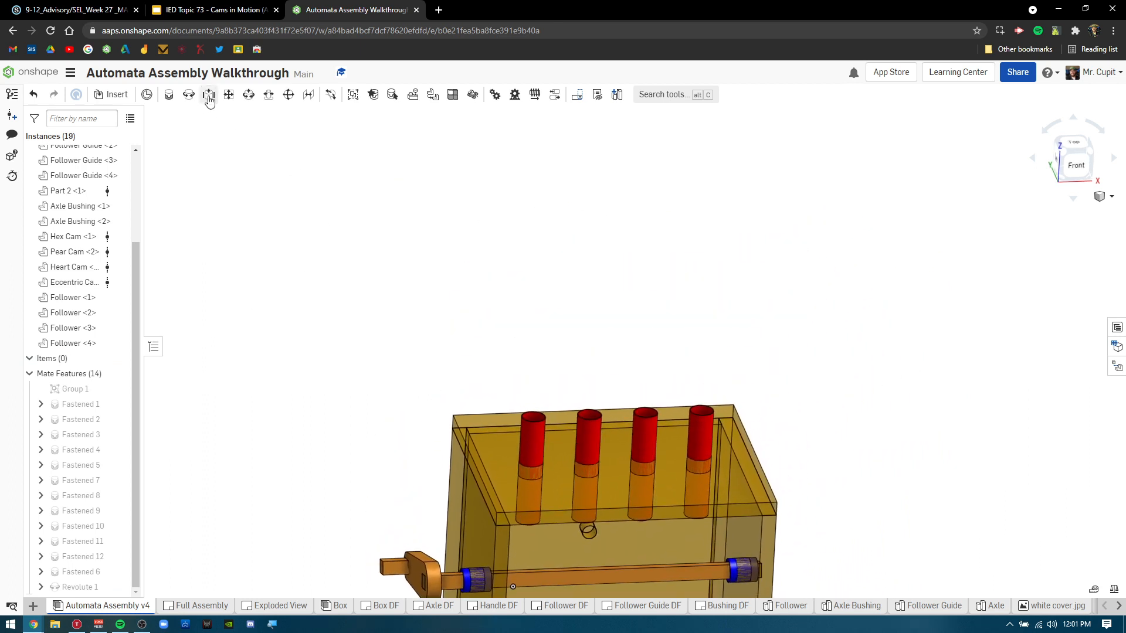
left_click(209, 97)
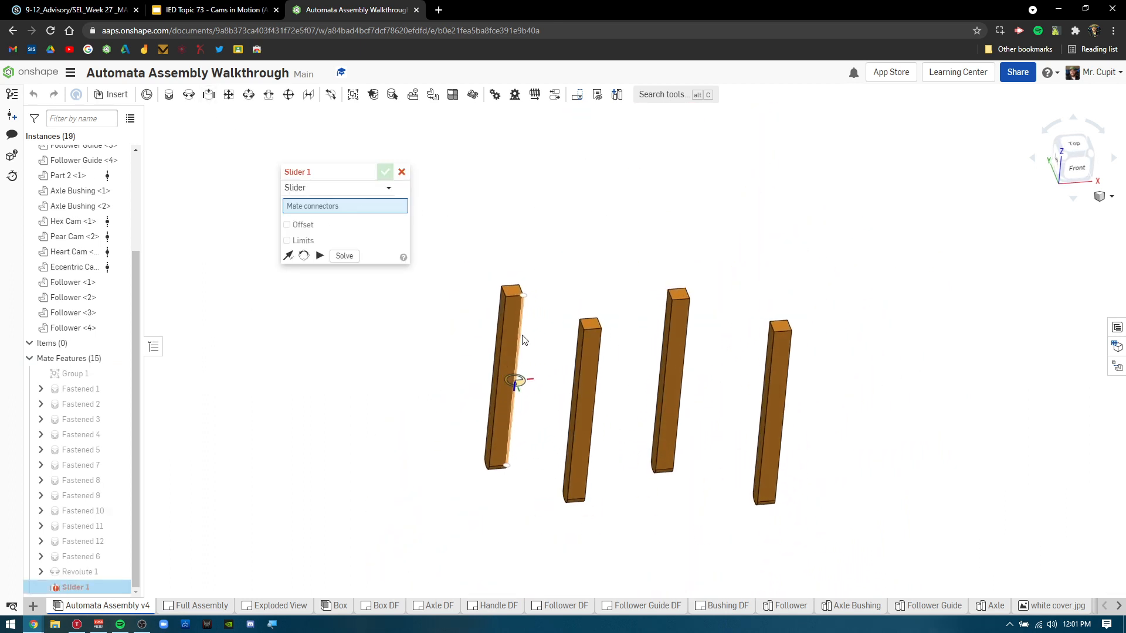
scroll(522, 335, "up", 2)
right_click_drag(520, 337, 510, 304)
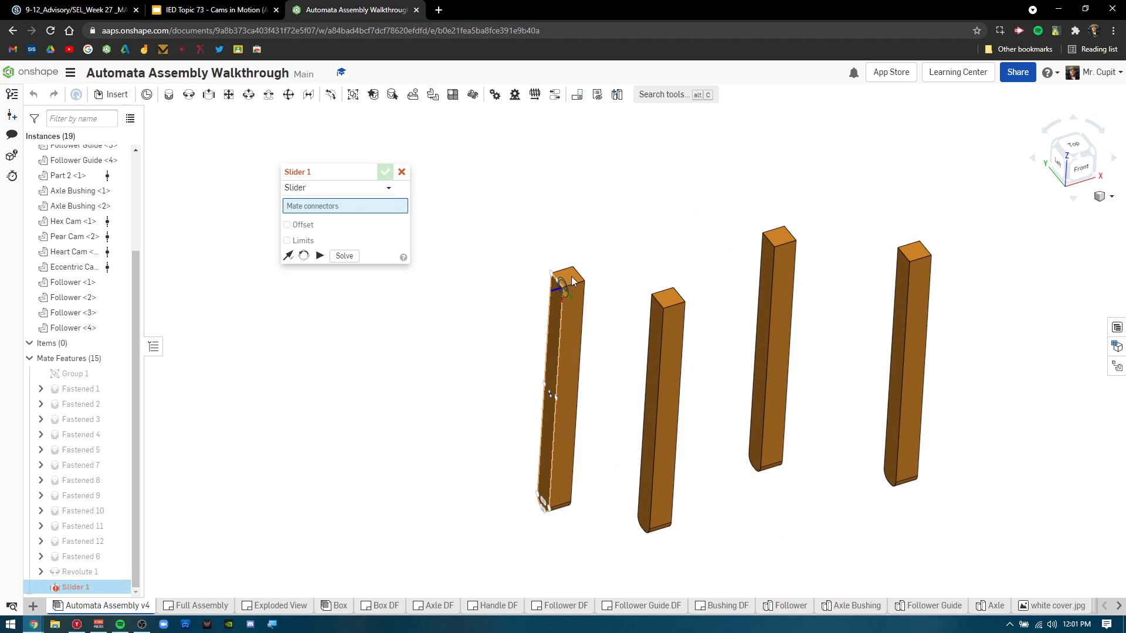
scroll(568, 282, "up", 3)
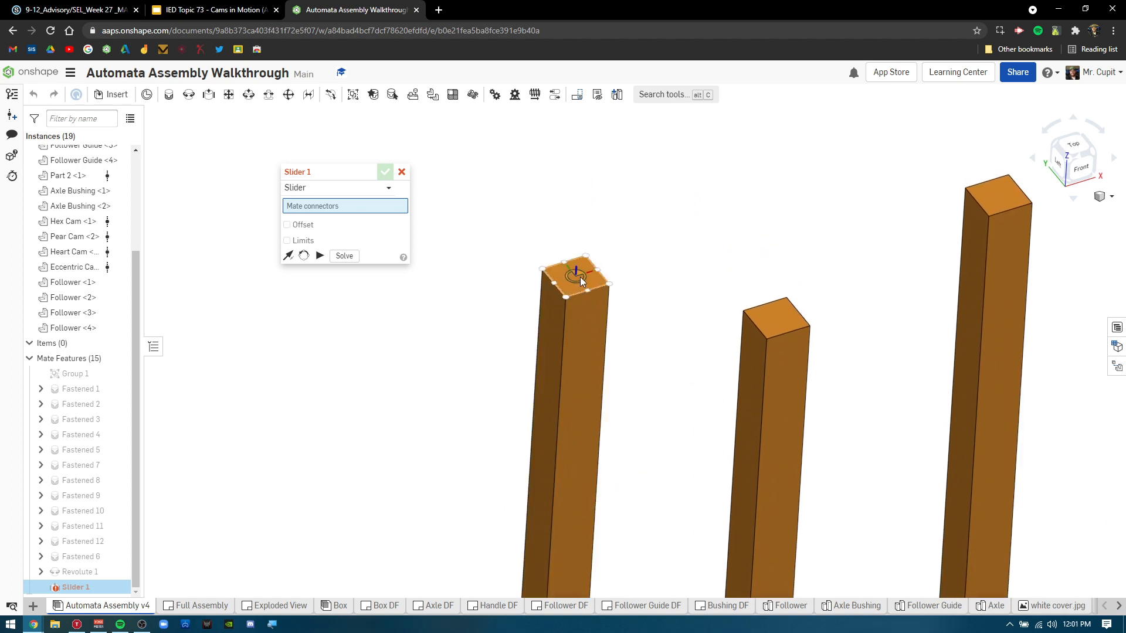
scroll(555, 465, "down", 2)
middle_click_drag(573, 422, 568, 287)
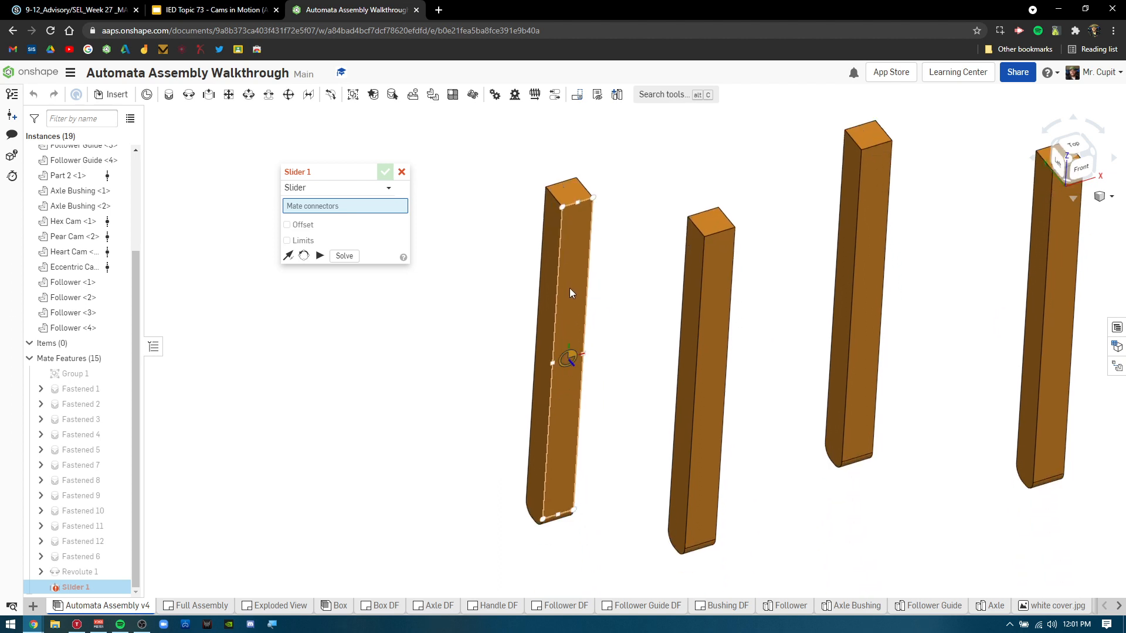
left_click(568, 192)
scroll(562, 352, "up", 3)
scroll(580, 439, "down", 3)
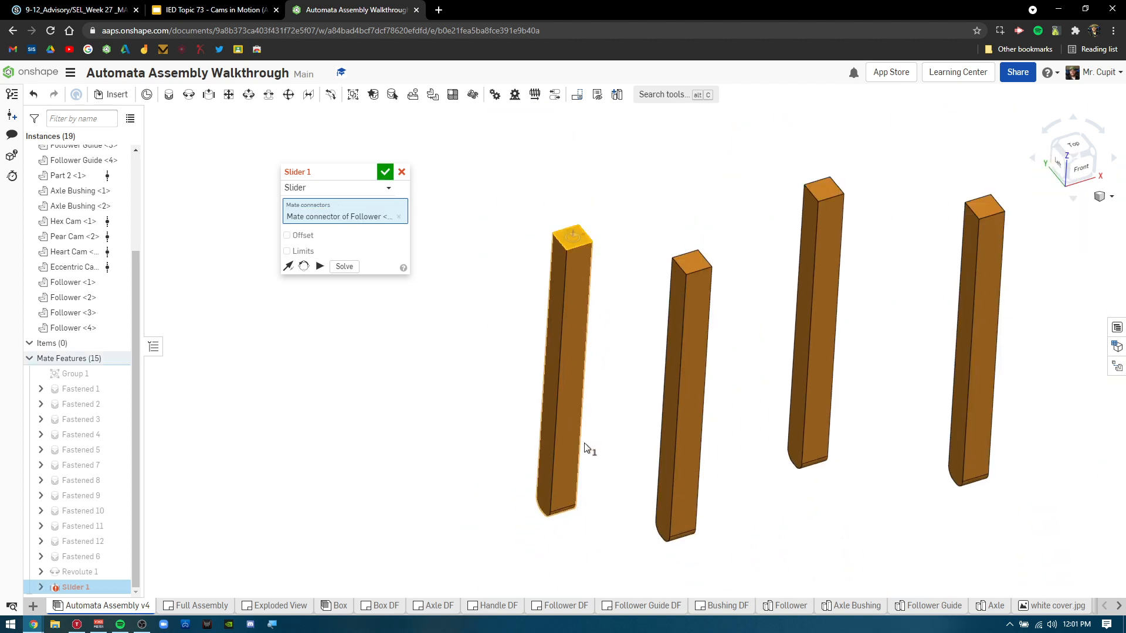
middle_click_drag(588, 447, 546, 171)
scroll(550, 264, "down", 5)
middle_click_drag(550, 375, 521, 183)
scroll(546, 307, "up", 5)
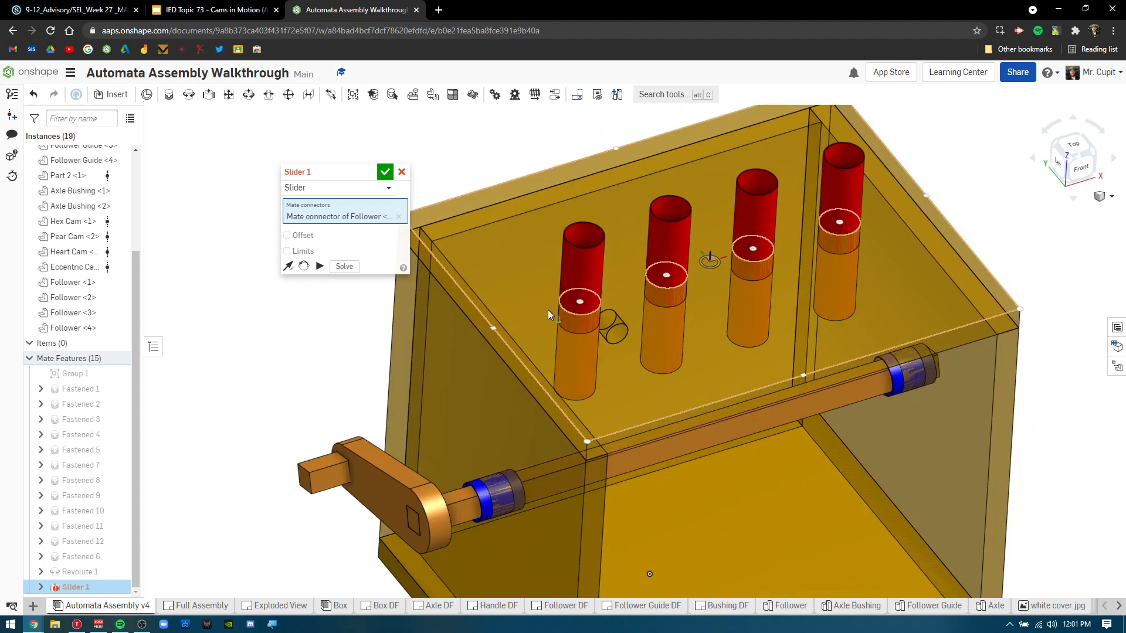
left_click(582, 306)
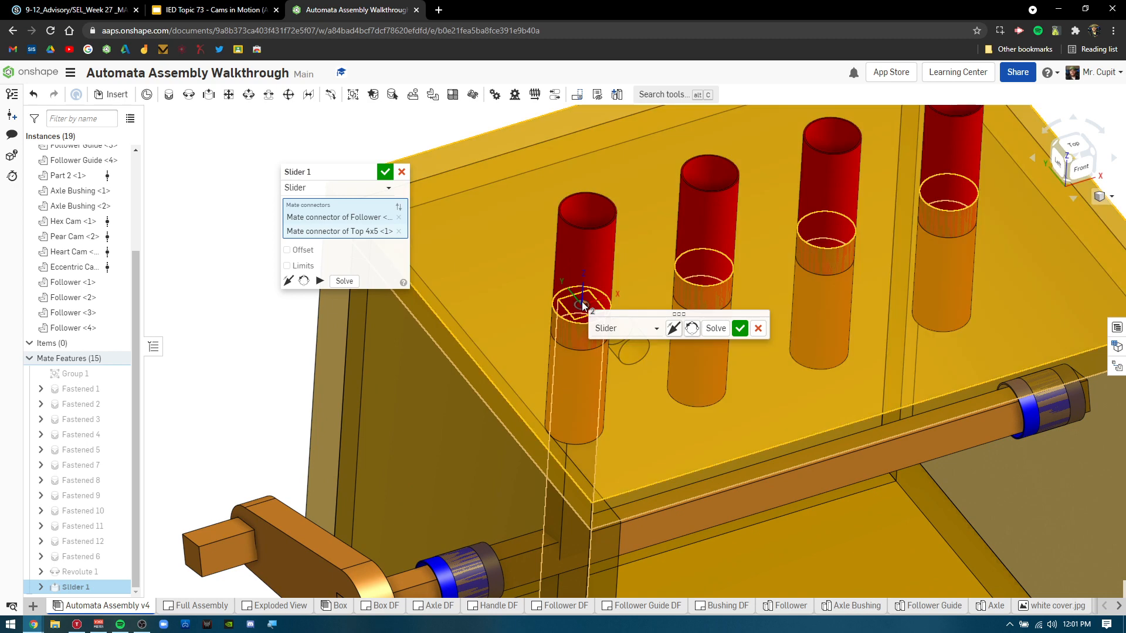
- Enable the first follower's slider mate offset with rotation about X and accept the mate
left_click(287, 250)
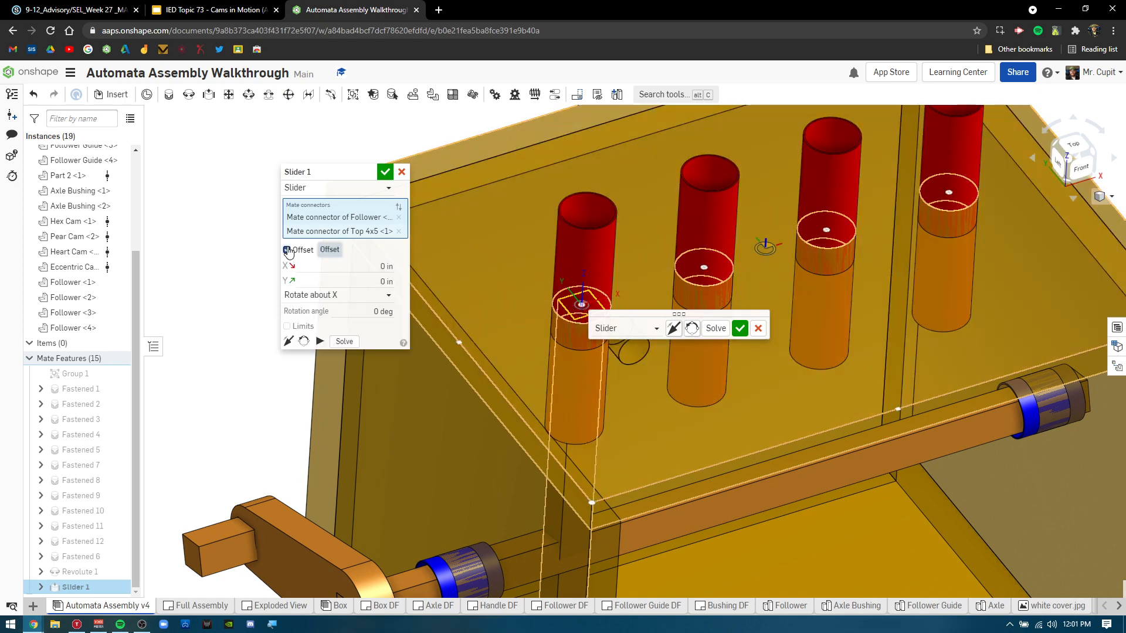
left_click(325, 299)
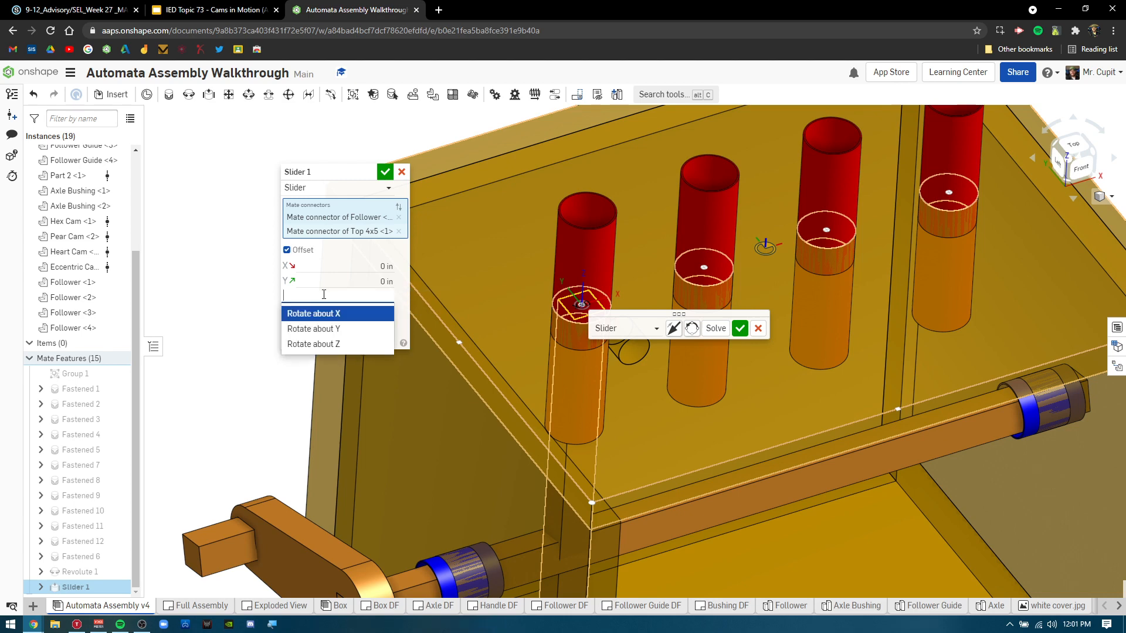
left_click(333, 342)
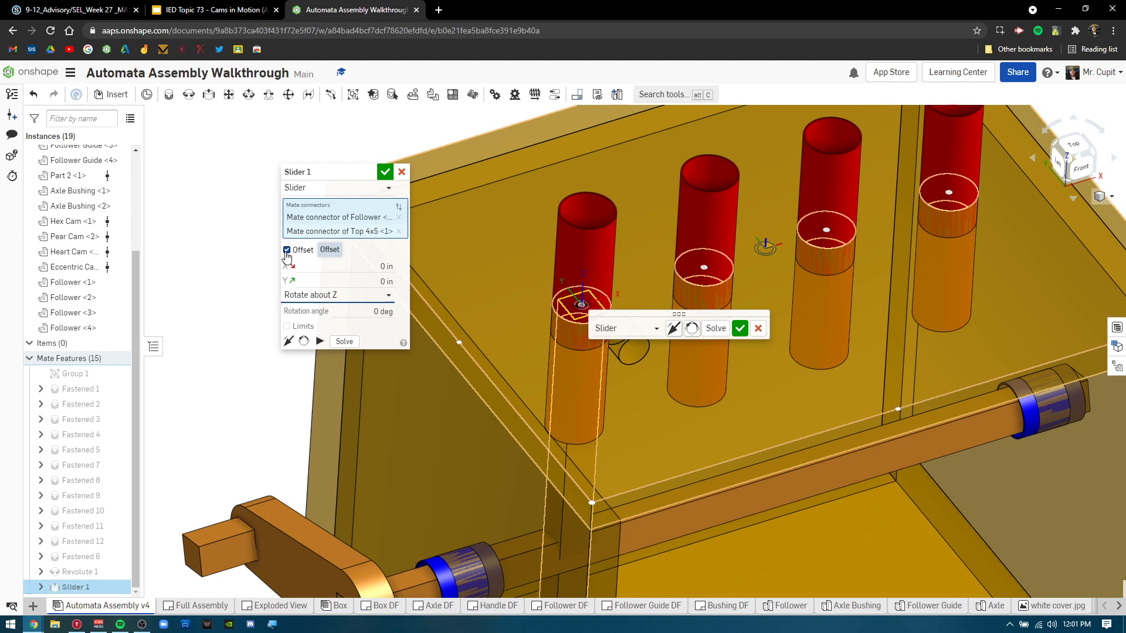
left_click(293, 301)
left_click(321, 311)
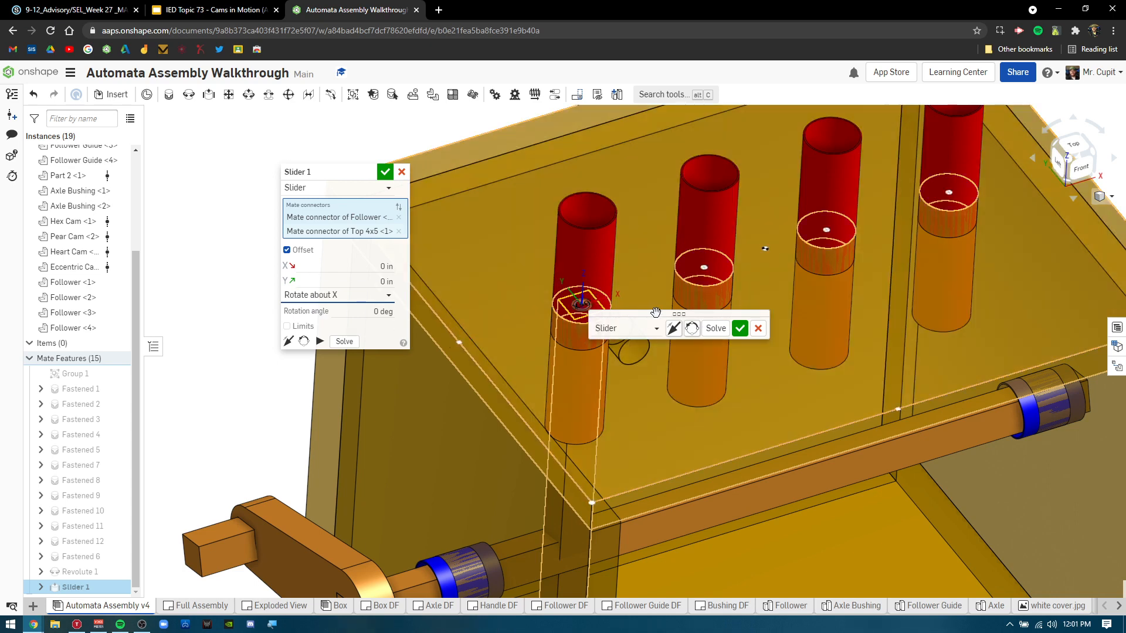
left_click_drag(656, 312, 317, 118)
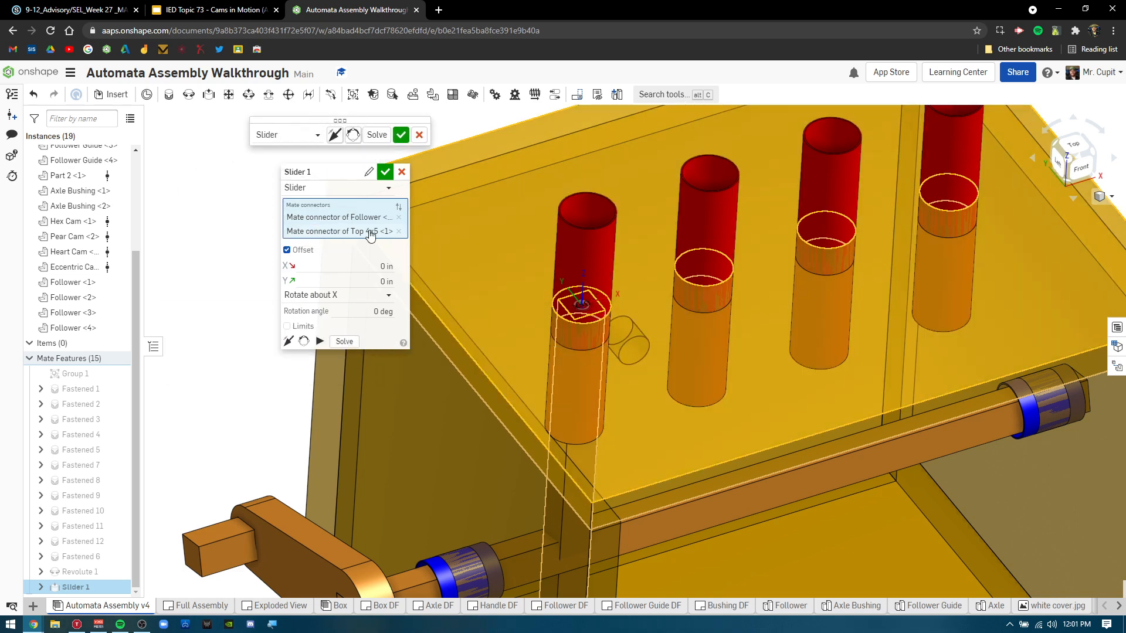
scroll(561, 329, "down", 4)
scroll(593, 349, "up", 1)
right_click_drag(622, 442, 667, 474)
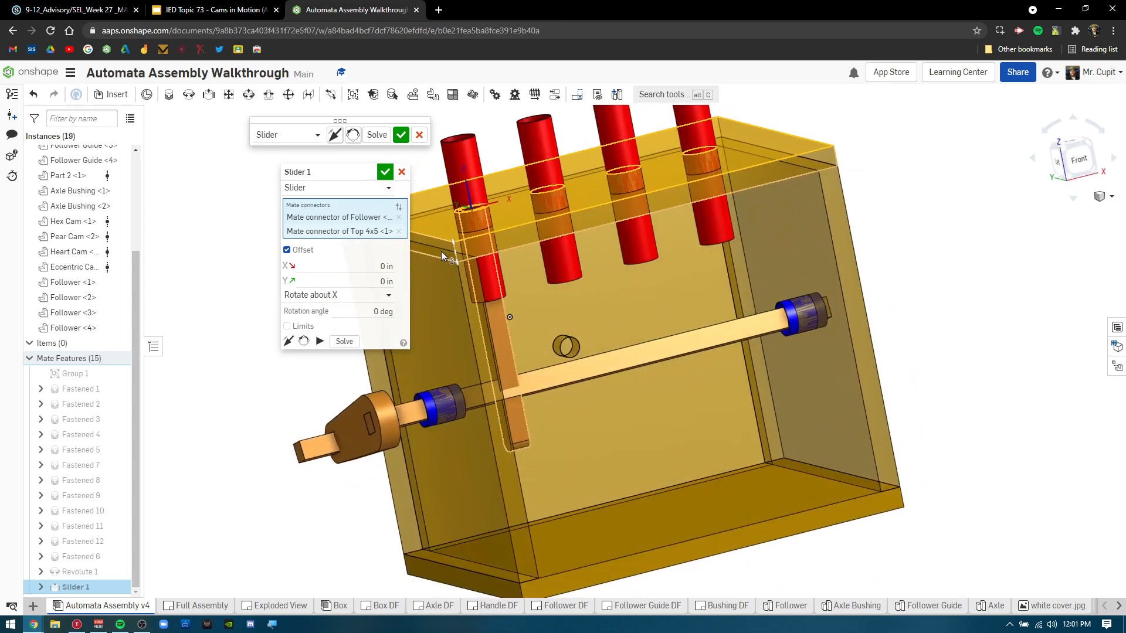
right_click_drag(441, 251, 440, 289)
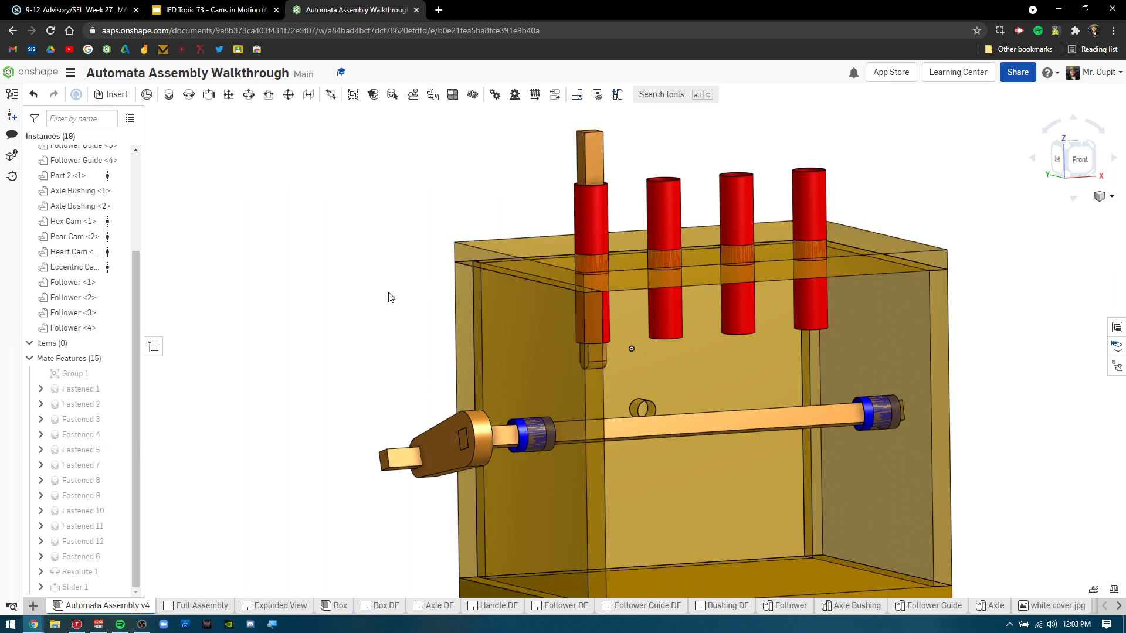
- Slide the first follower along its guide to test its vertical movement
scroll(387, 296, "down", 2)
middle_click_drag(595, 136, 568, 202)
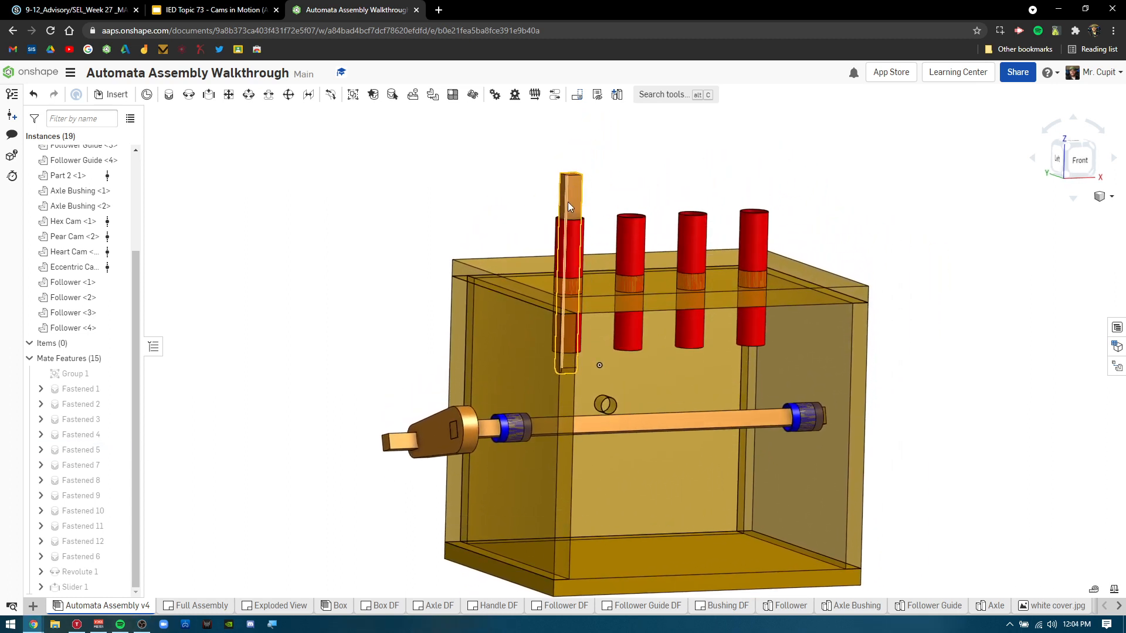
mouse_move(568, 202)
left_mouse_down()
mouse_move(572, 162)
mouse_move(546, 305)
mouse_move(565, 185)
left_mouse_up()
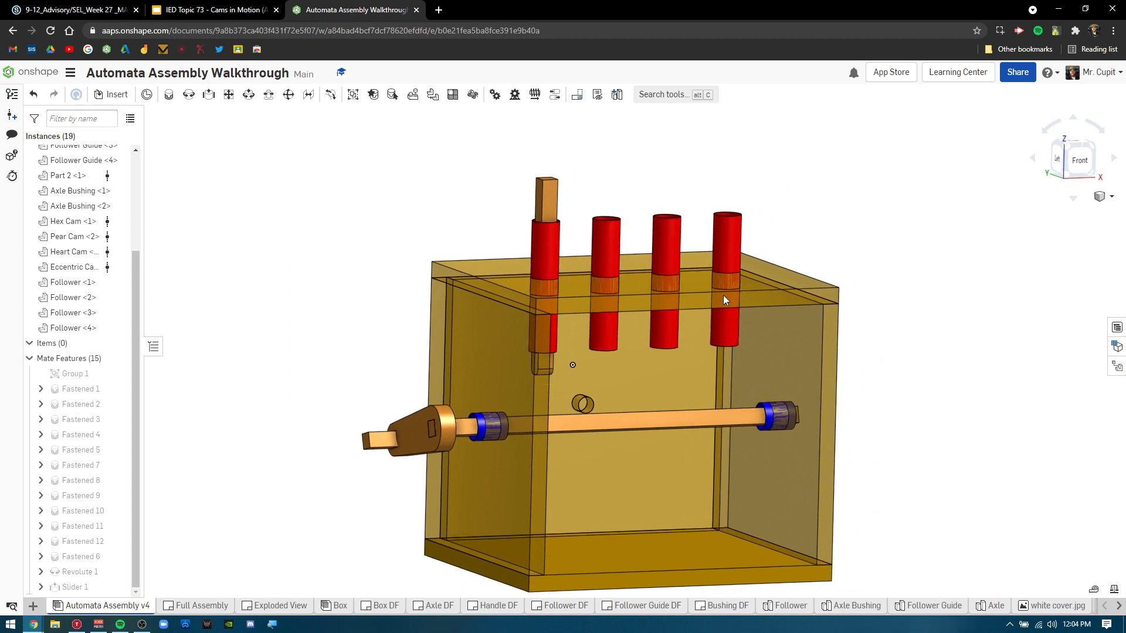
- Create a slider mate joining the centre of the second follower's top face to the upper end of the second follower guide
scroll(613, 226, "down", 3)
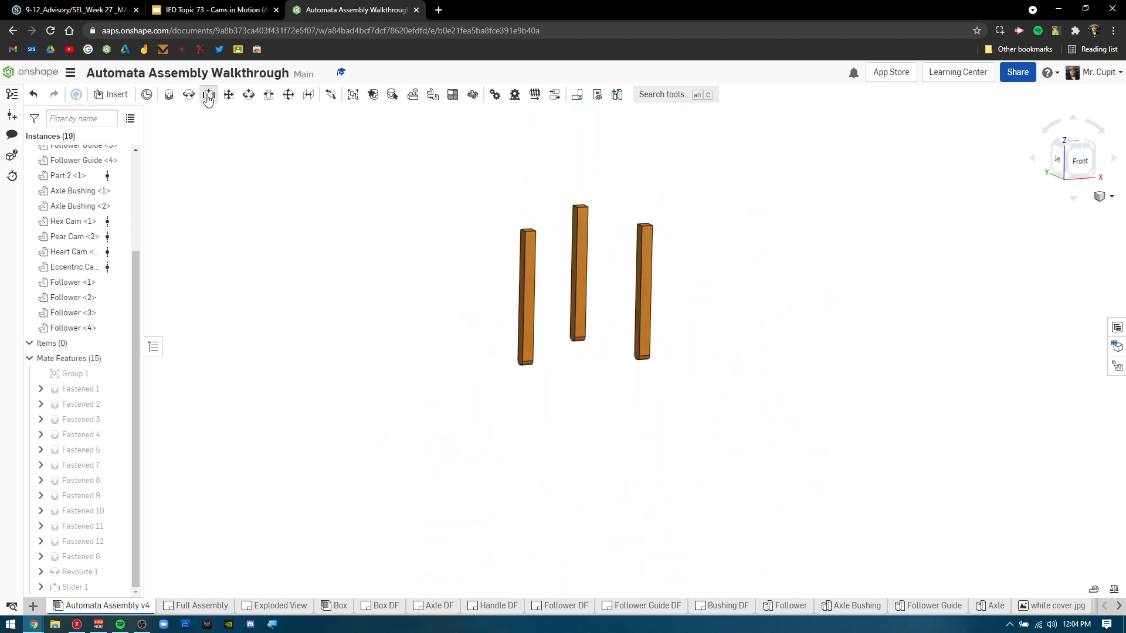
left_click(208, 96)
scroll(526, 252, "up", 6)
right_click_drag(531, 196, 489, 224)
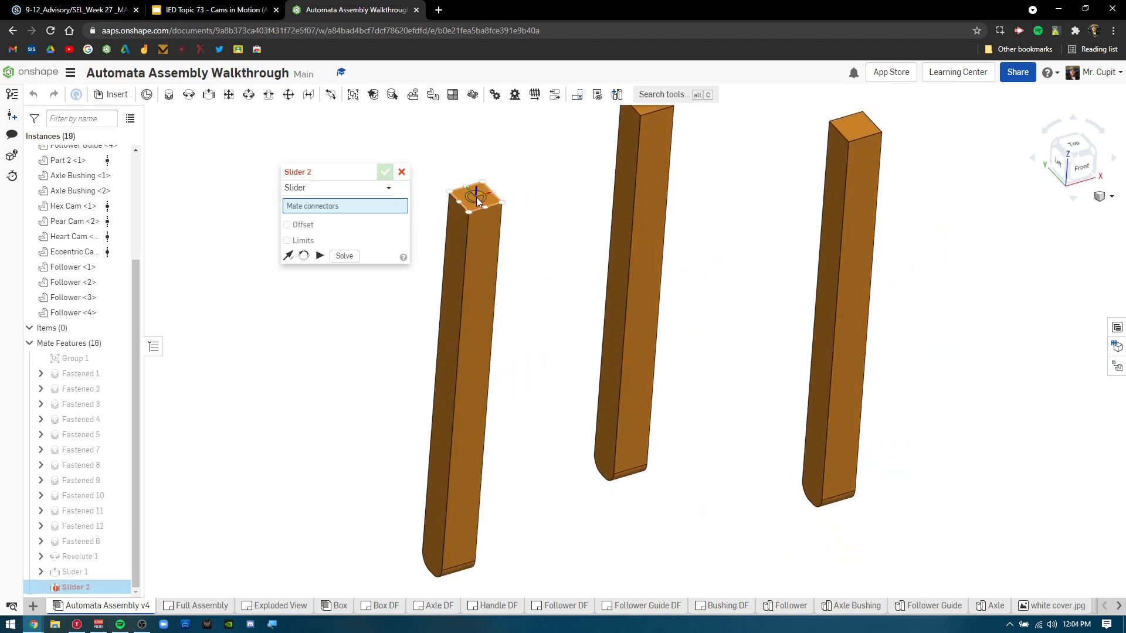
left_click(476, 197)
right_click_drag(472, 336, 510, 361)
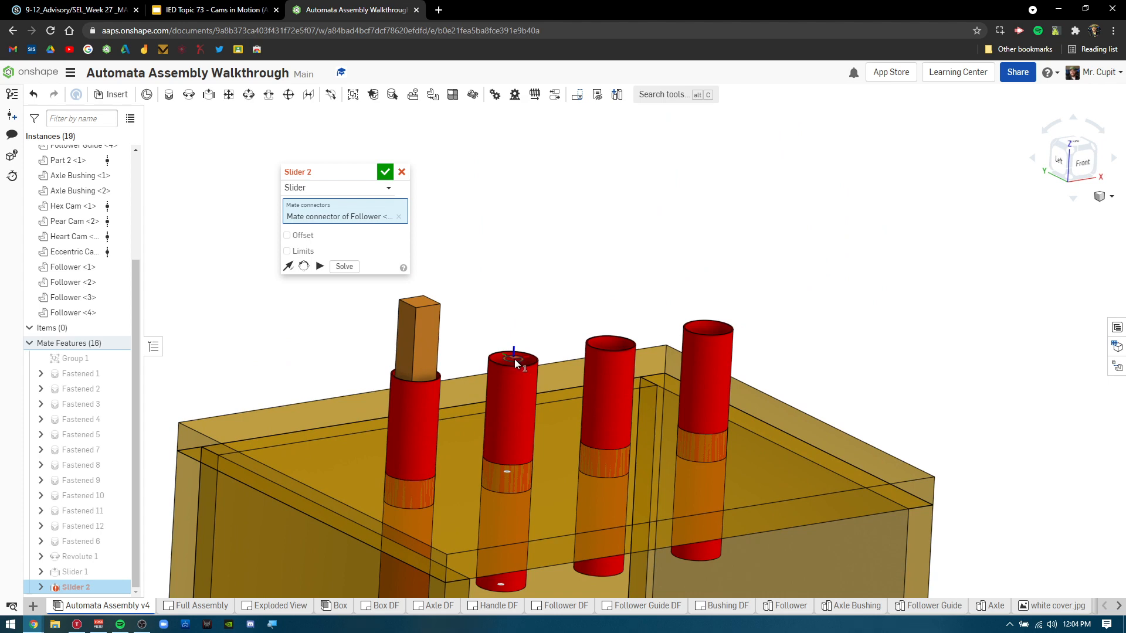
left_click(515, 359)
left_click(648, 384)
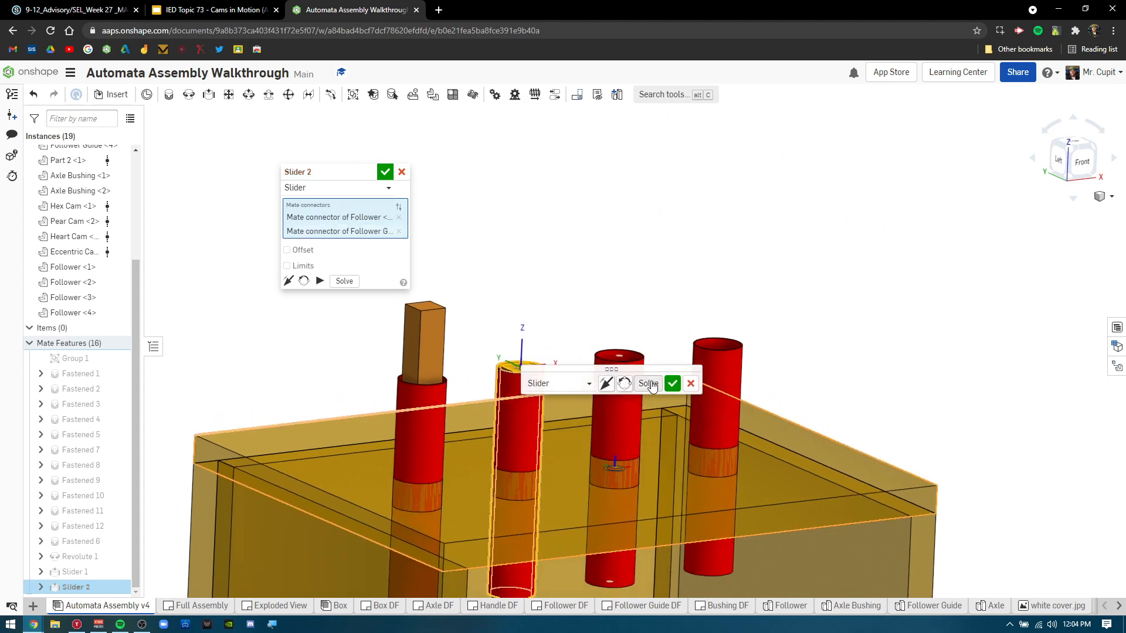
left_click(672, 384)
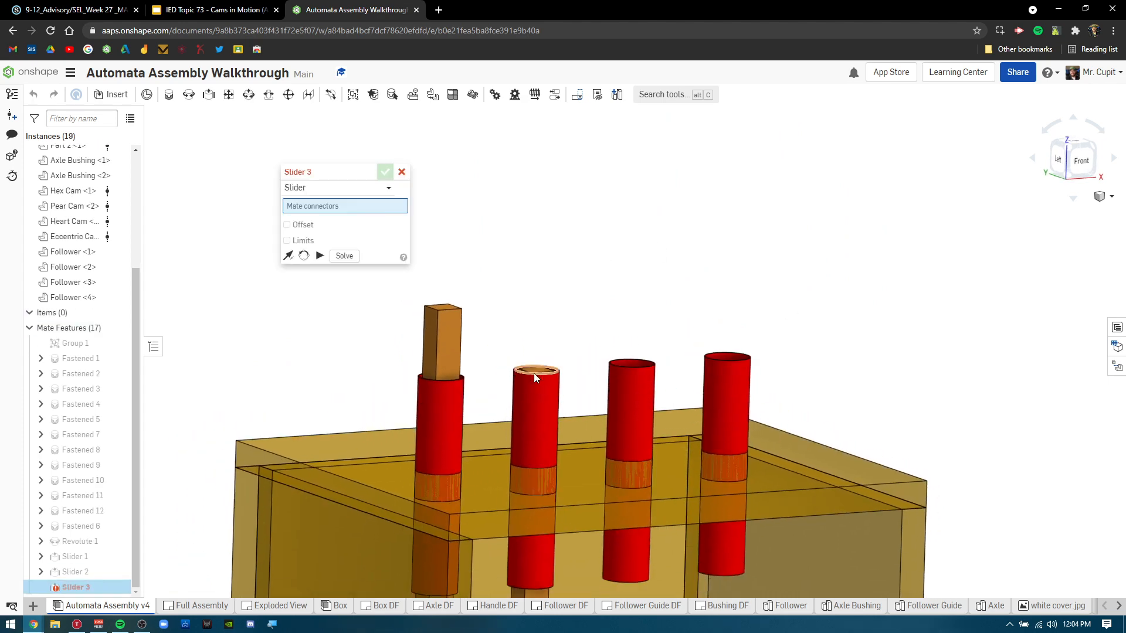
- Slide the second follower upward so it protrudes from its guide above the box
scroll(534, 373, "down", 1)
middle_click_drag(533, 372, 552, 283)
left_click_drag(537, 468, 540, 418)
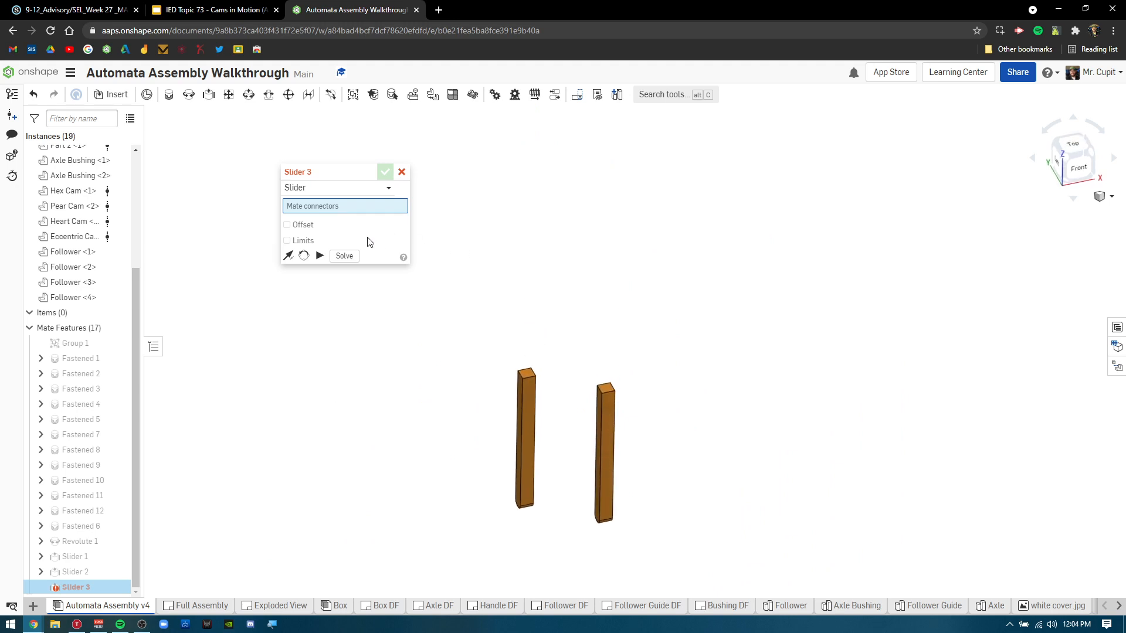
- Pick the top face of the third follower as the first connector of the third slider mate
scroll(472, 394, "up", 3)
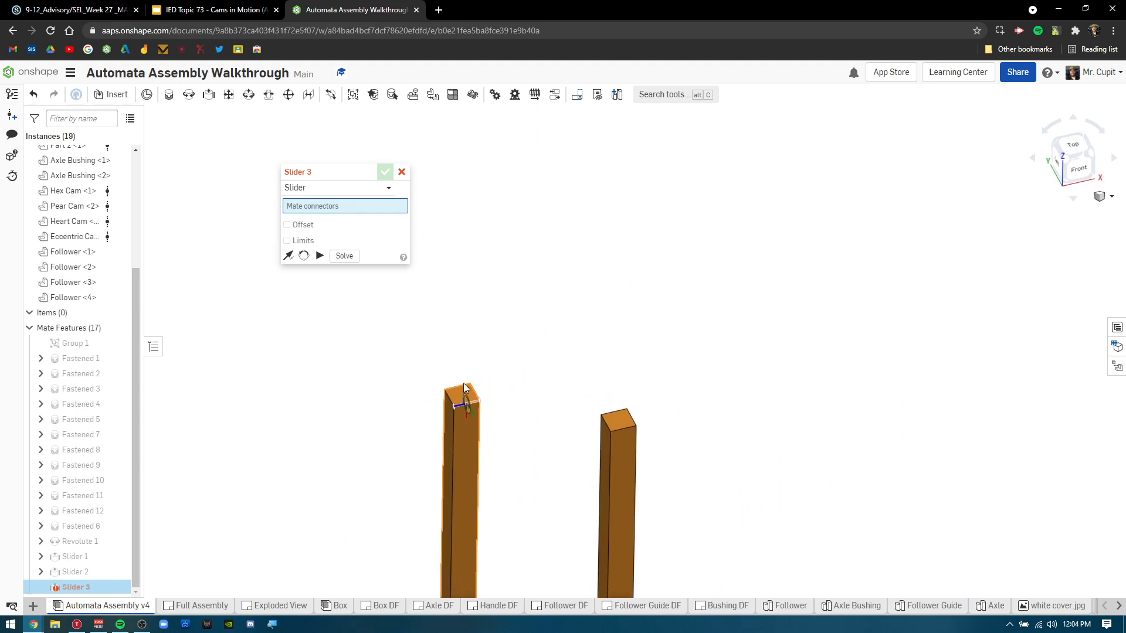
scroll(465, 388, "up", 2)
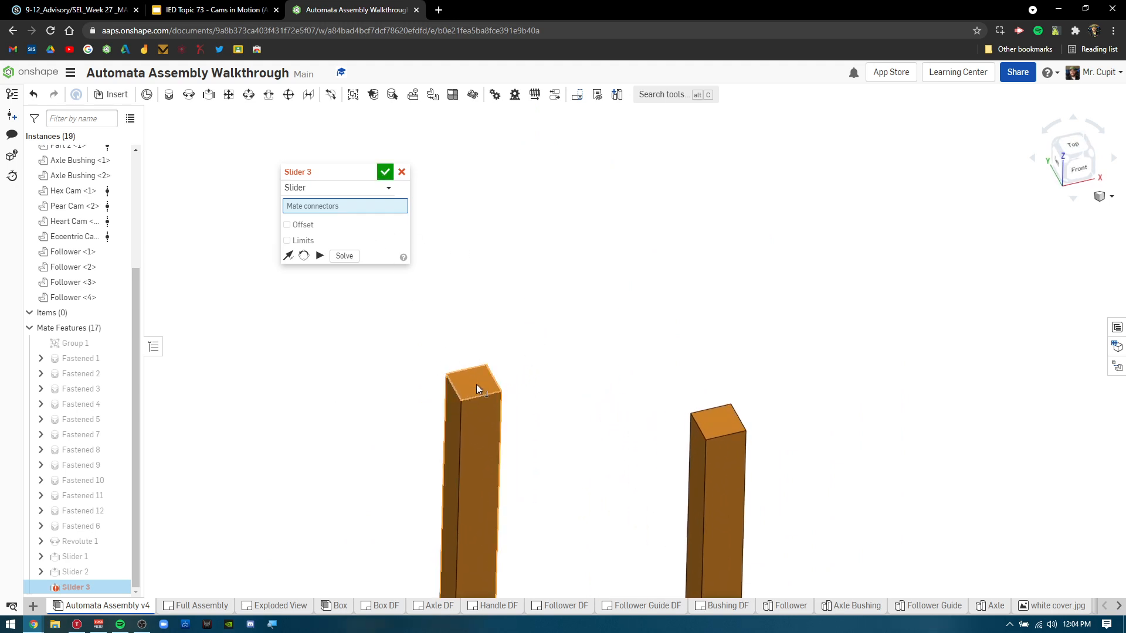
left_click(476, 385)
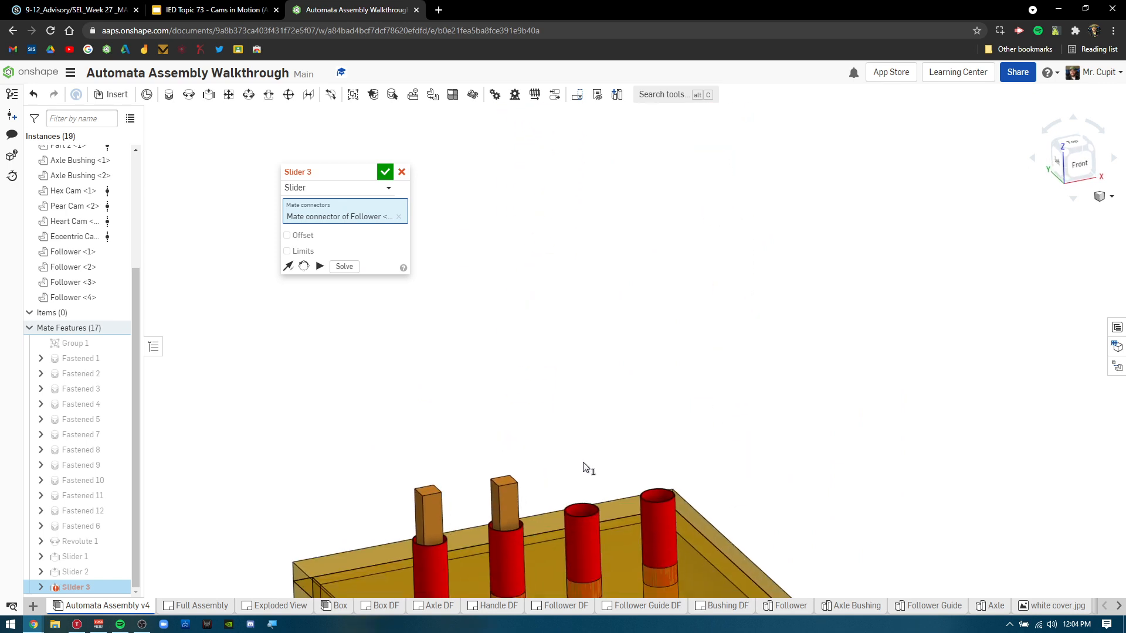
- Complete the slider mate by selecting the top center of the third follower guide, then accept it
middle_click_drag(583, 463, 540, 346)
scroll(549, 404, "up", 3)
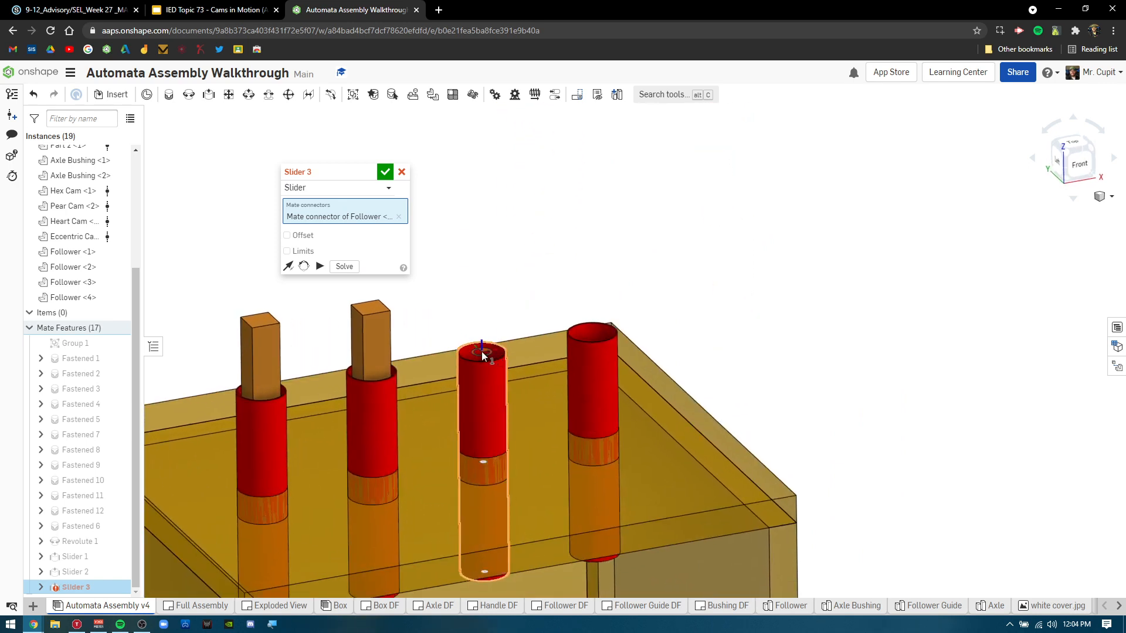
left_click(481, 352)
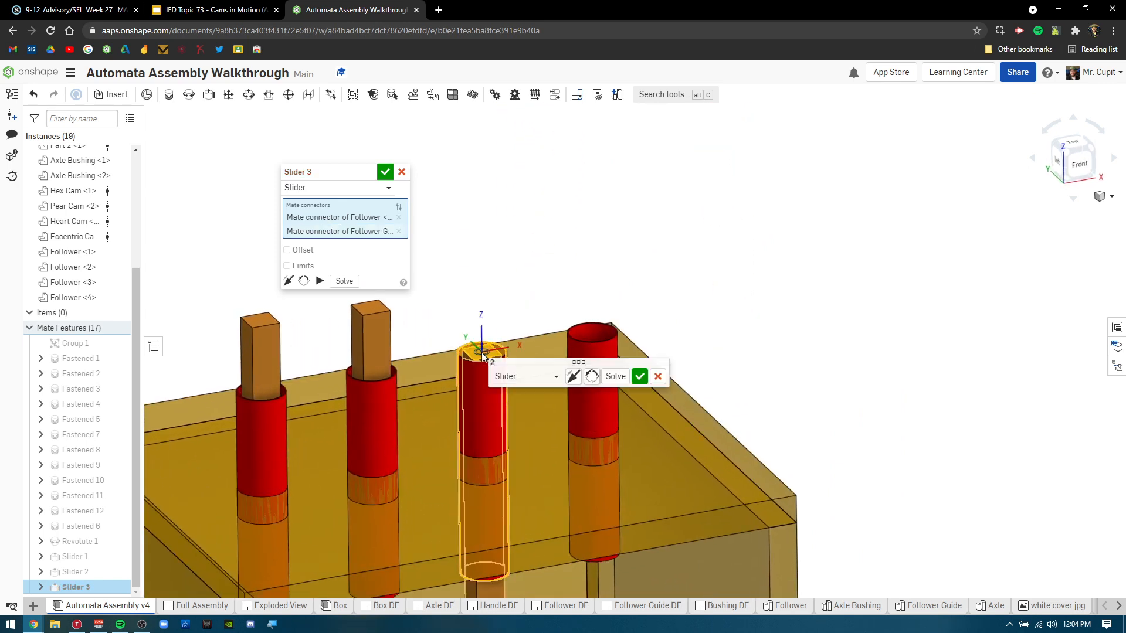
left_click(640, 377)
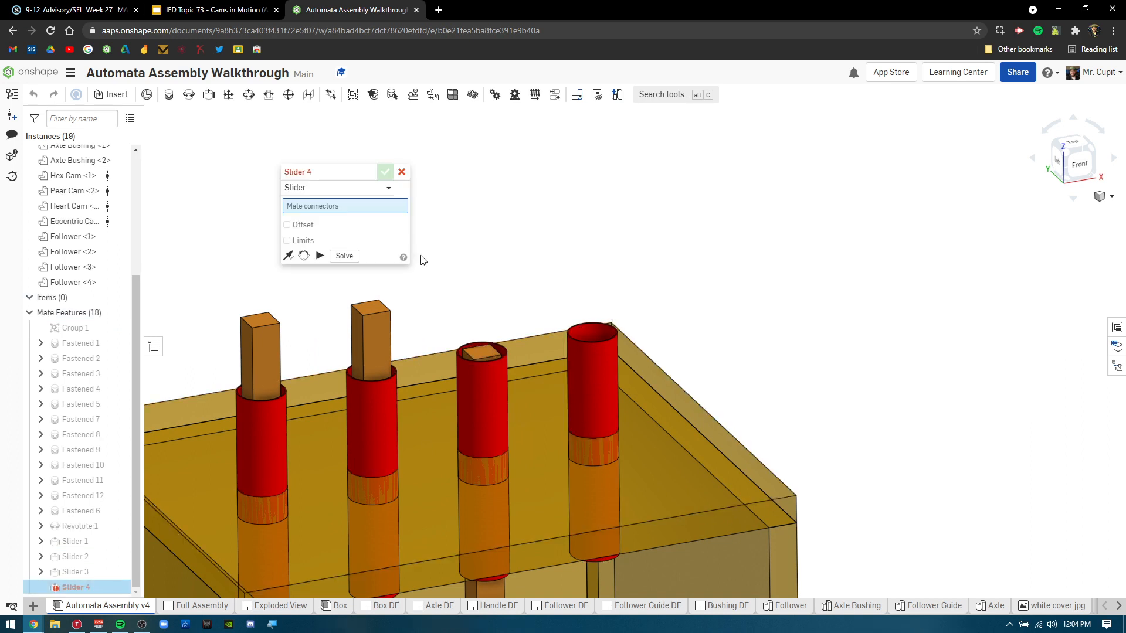
- Create a slider mate between the loose fourth follower's top face and the top center of the fourth follower guide
scroll(520, 240, "down", 5)
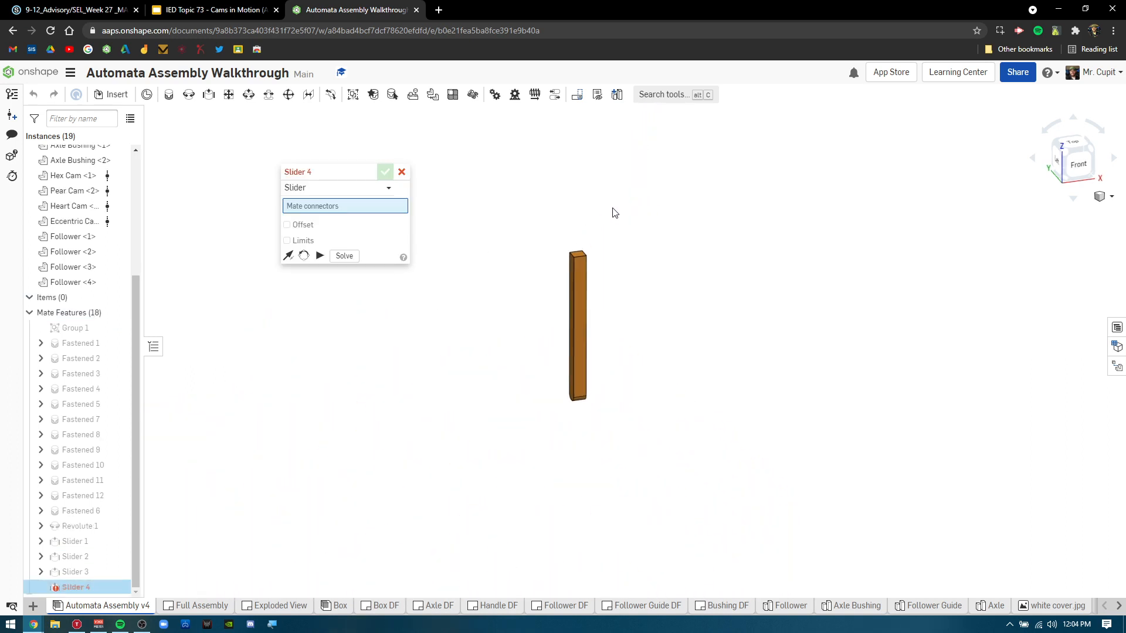
scroll(563, 262, "up", 3)
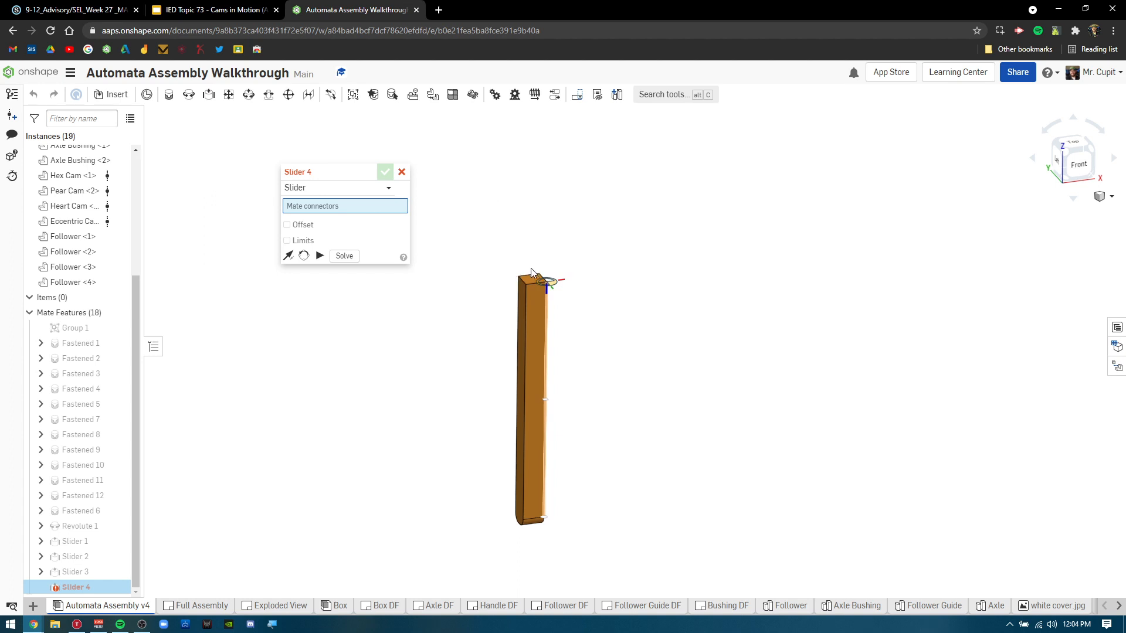
scroll(536, 272, "up", 2)
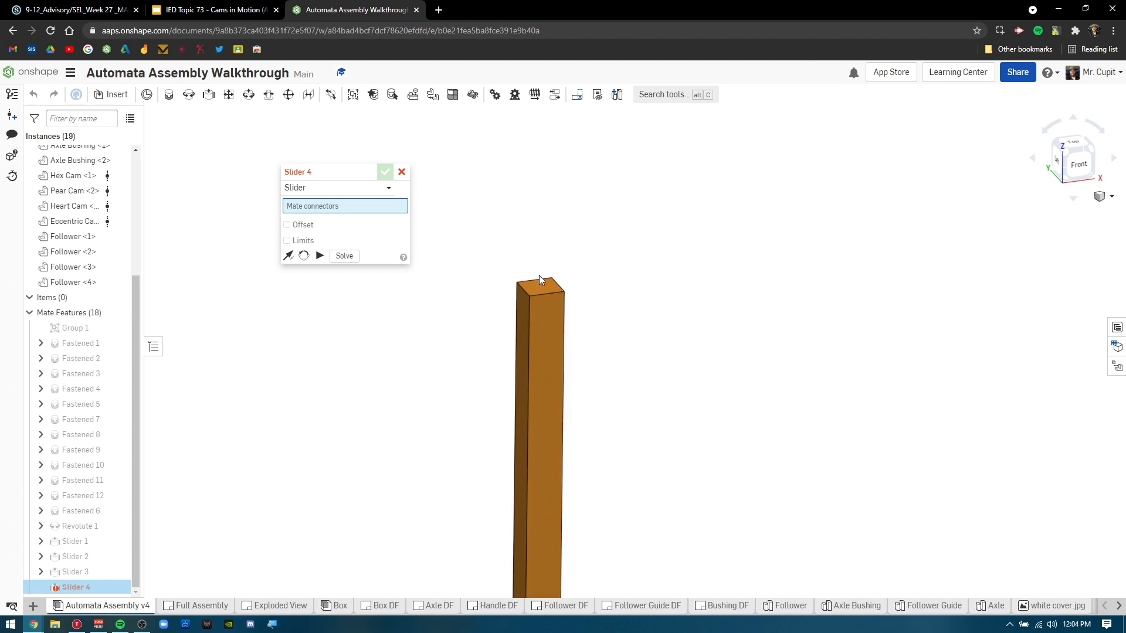
left_click(541, 291)
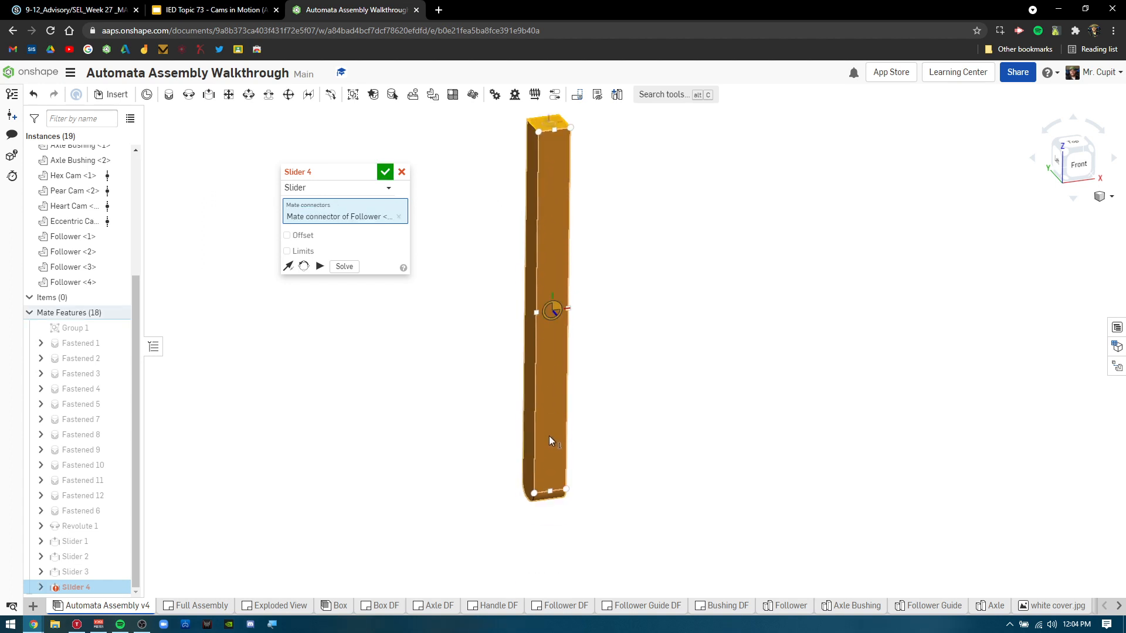
middle_click_drag(551, 557, 543, 390)
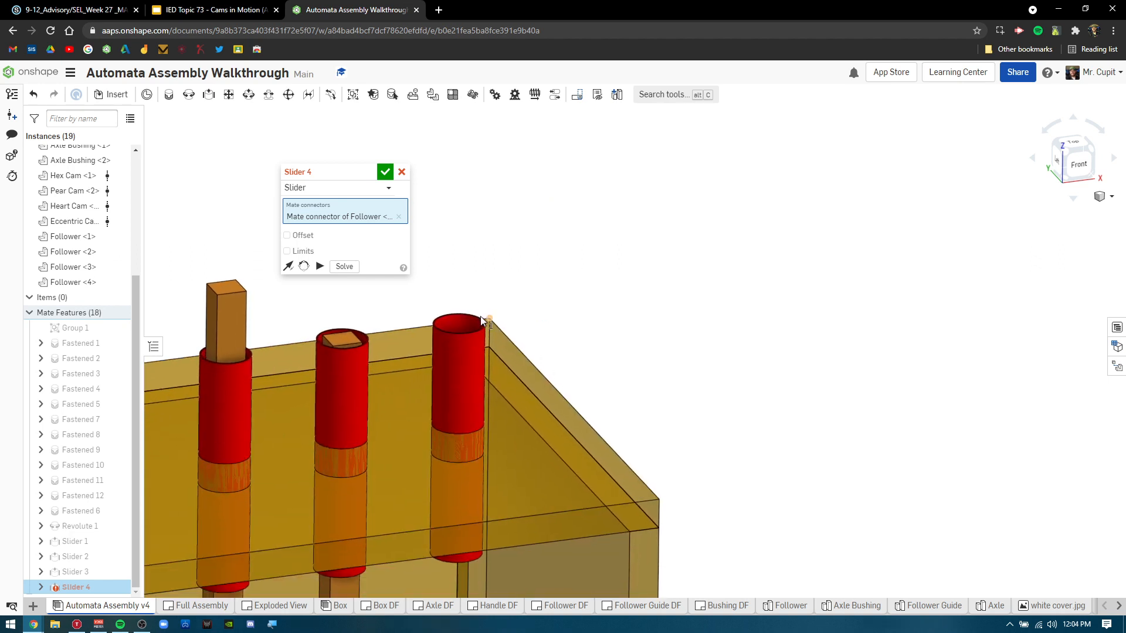
middle_click_drag(462, 321, 473, 328)
left_click(475, 332)
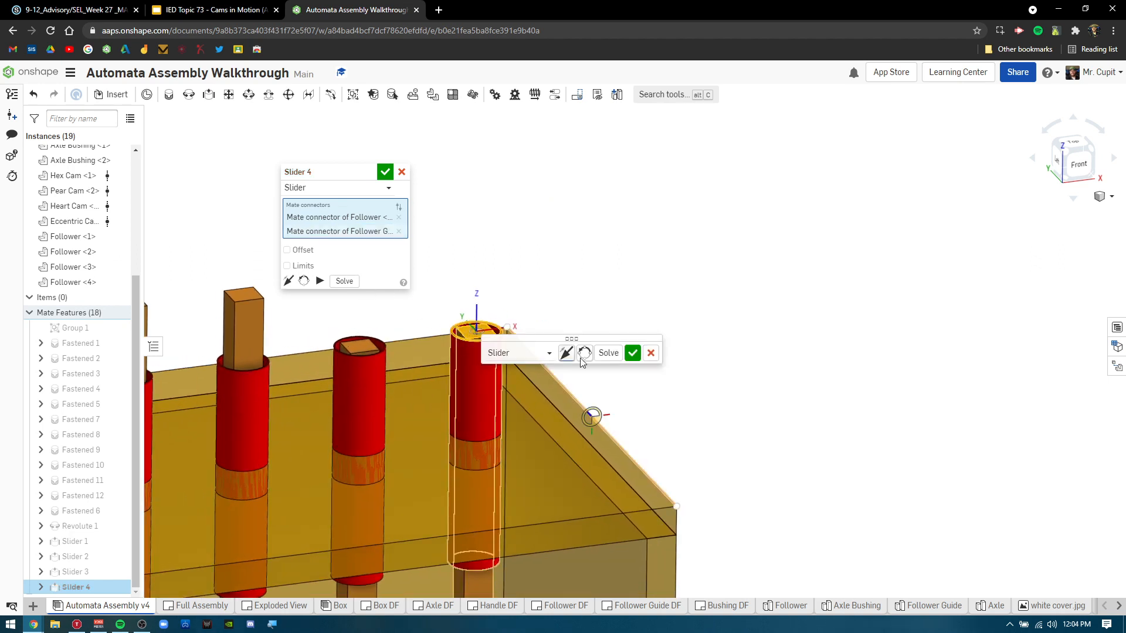
left_click(633, 353)
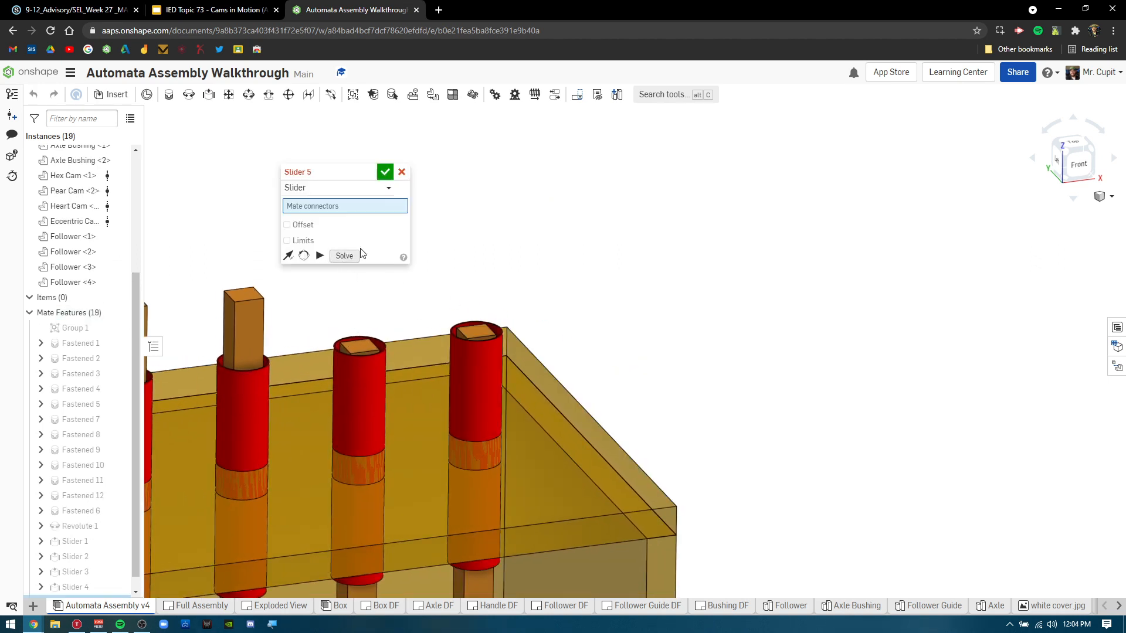
- Close the extra slider mate that has no connectors and delete it from the mate features
left_click(384, 171)
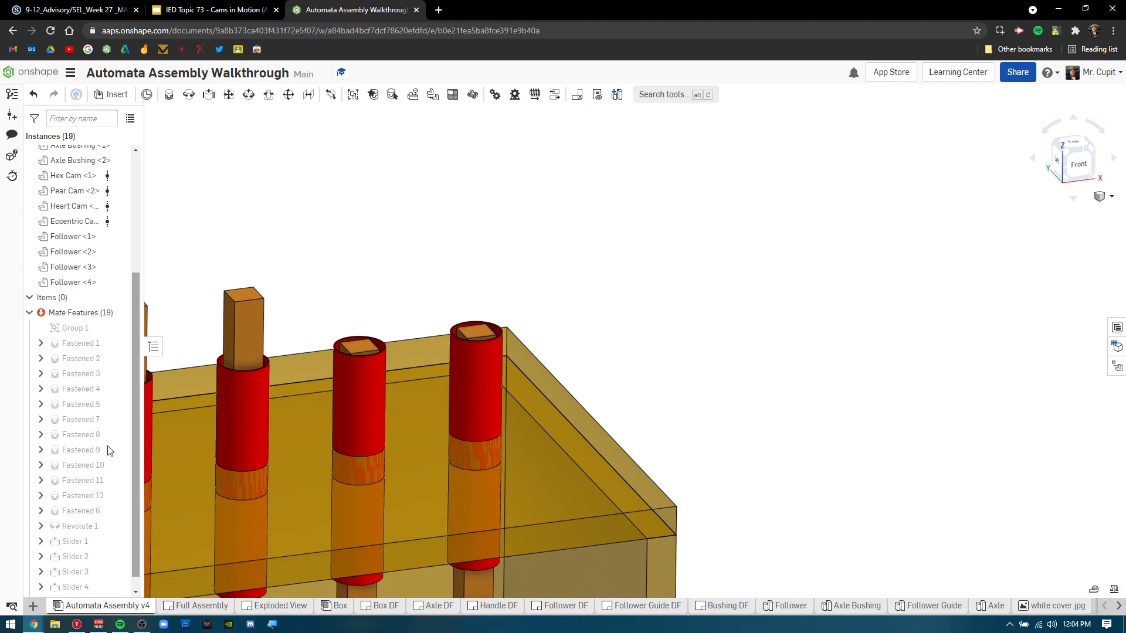
scroll(76, 492, "down", 1)
right_click(92, 583)
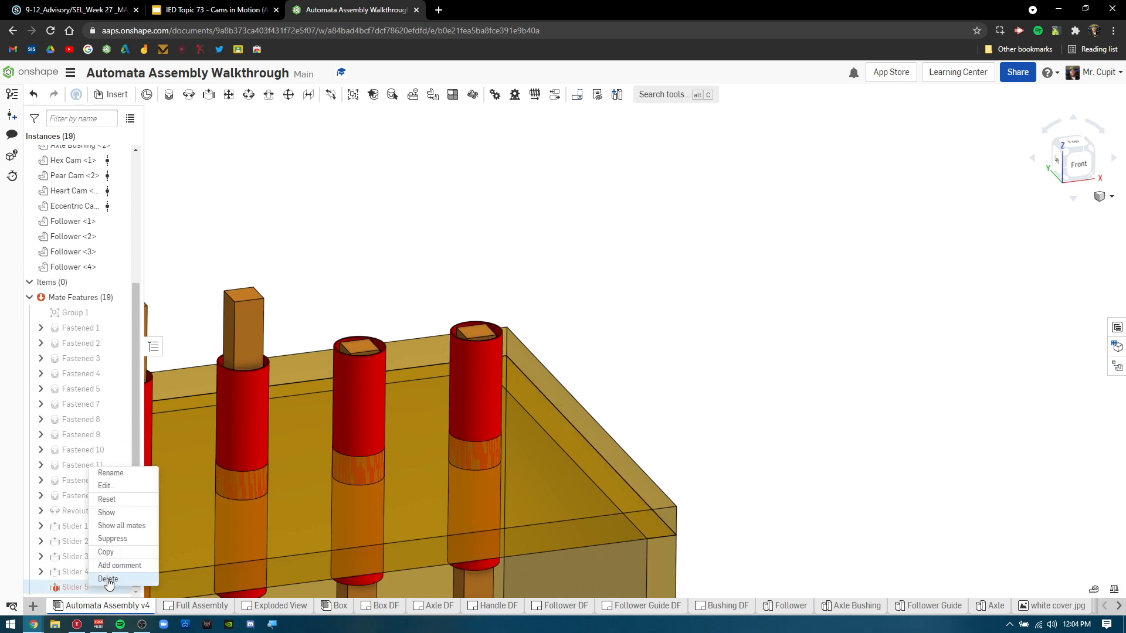
left_click(106, 578)
- Slide the third and fourth followers up in their guides, leaving their lower ends protruding slightly below the guides
left_click_drag(366, 340, 497, 271)
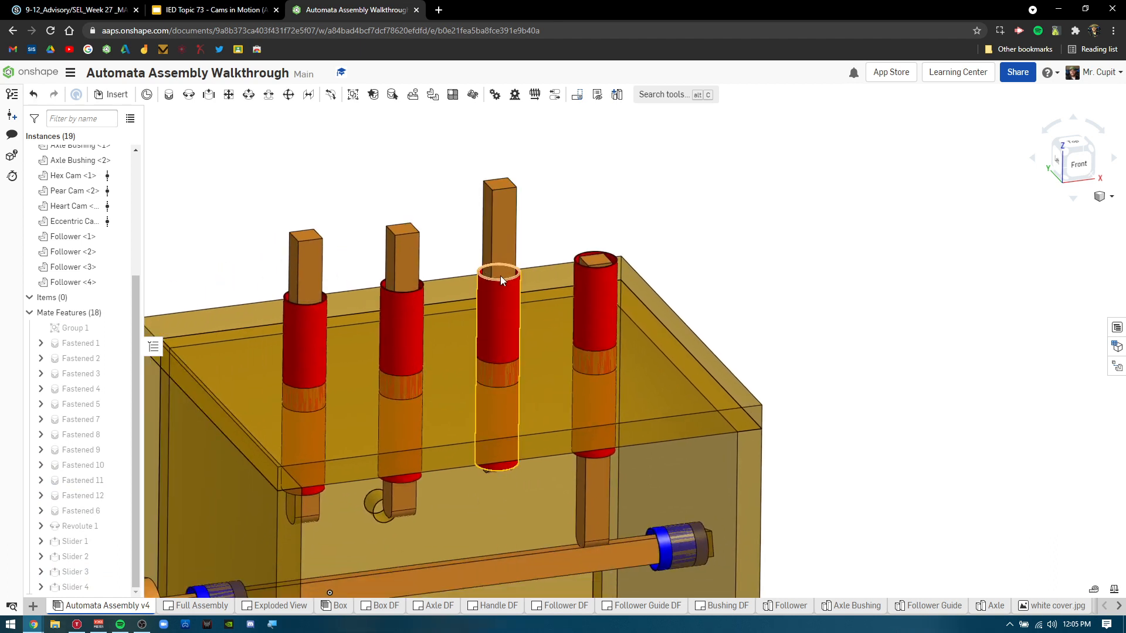
left_click_drag(599, 262, 601, 184)
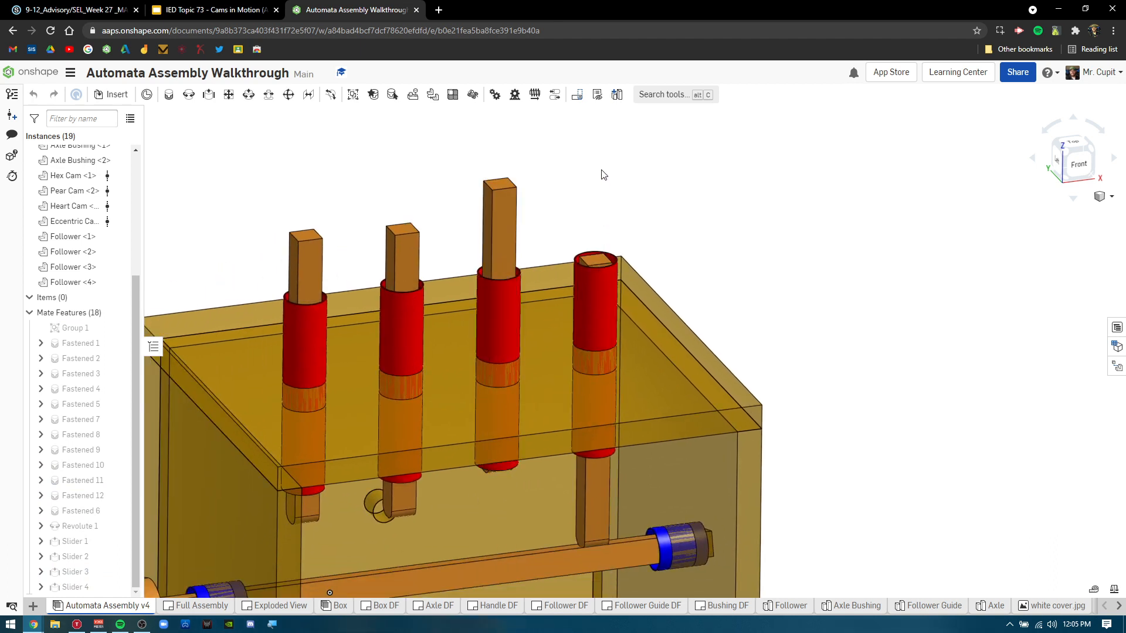
scroll(674, 335, "down", 1)
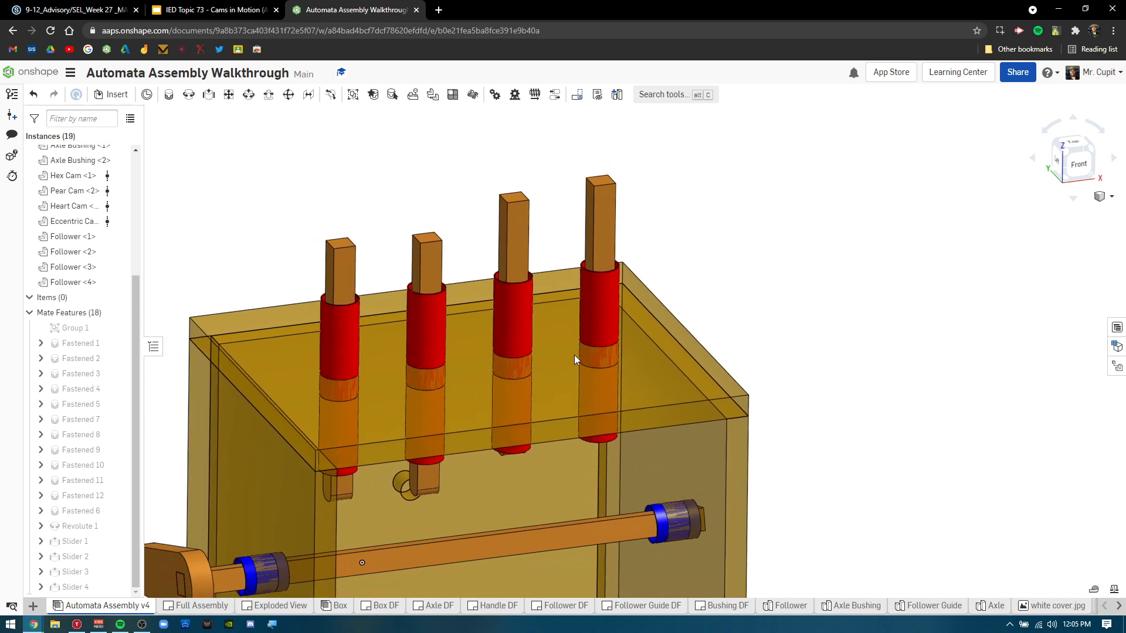
mouse_move(575, 355)
right_mouse_down()
mouse_move(561, 358)
mouse_move(577, 333)
right_mouse_up()
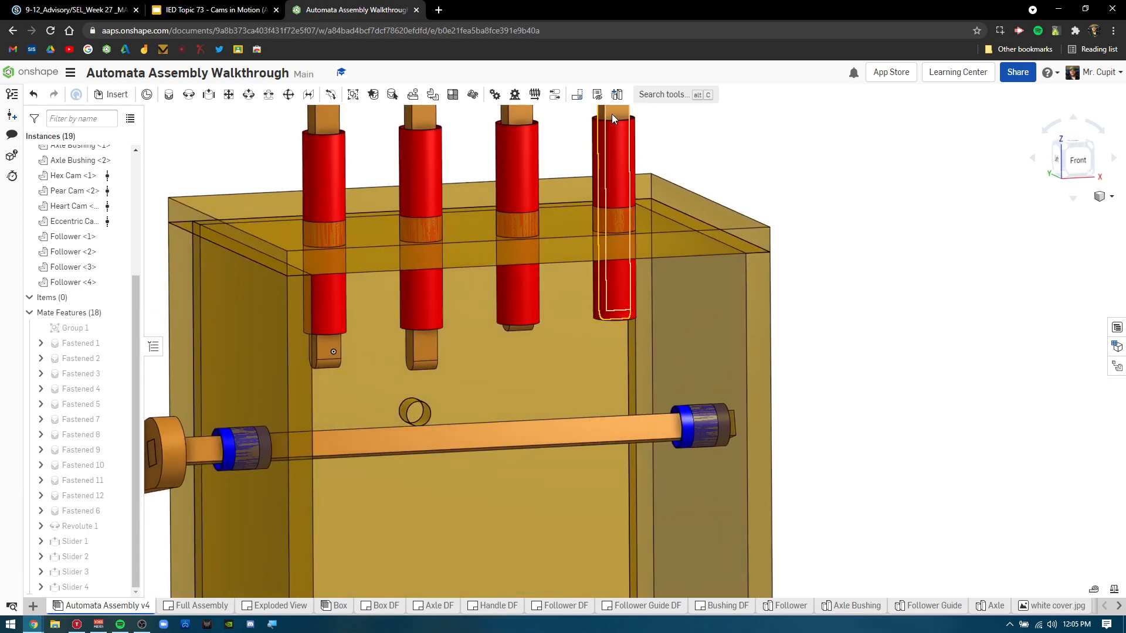
left_click_drag(611, 114, 613, 142)
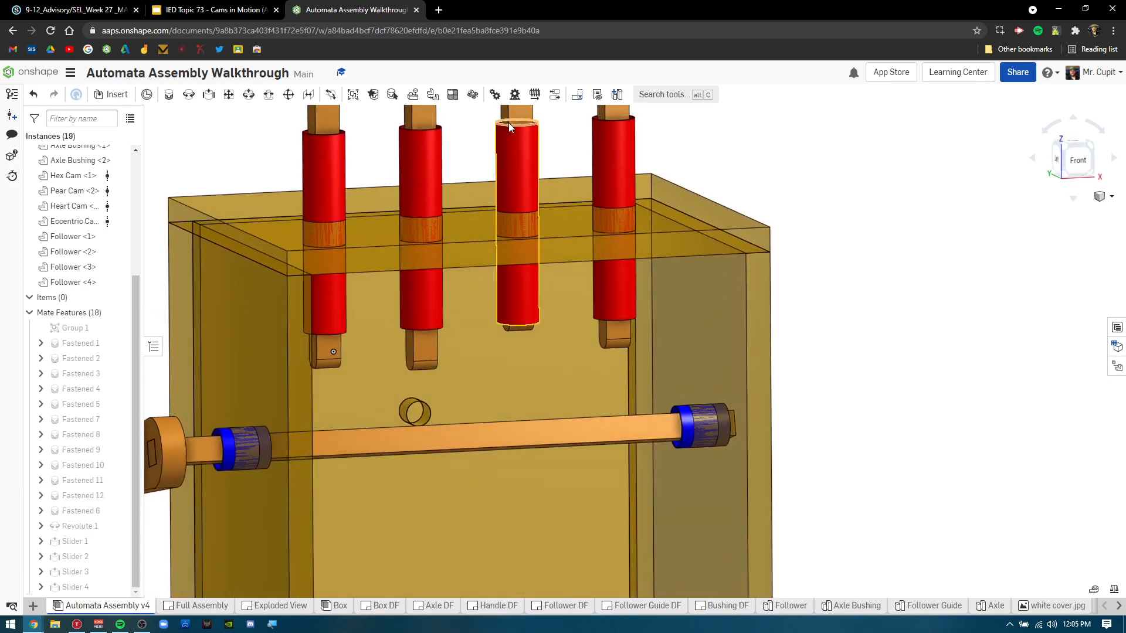
left_click_drag(511, 120, 513, 138)
- Start a fastened mate with the center of the Hex Cam's square hole as its first connector
right_click_drag(526, 271, 549, 267)
scroll(617, 306, "down", 2)
scroll(617, 306, "down", 4)
middle_click_drag(536, 578, 541, 359)
scroll(528, 357, "up", 3)
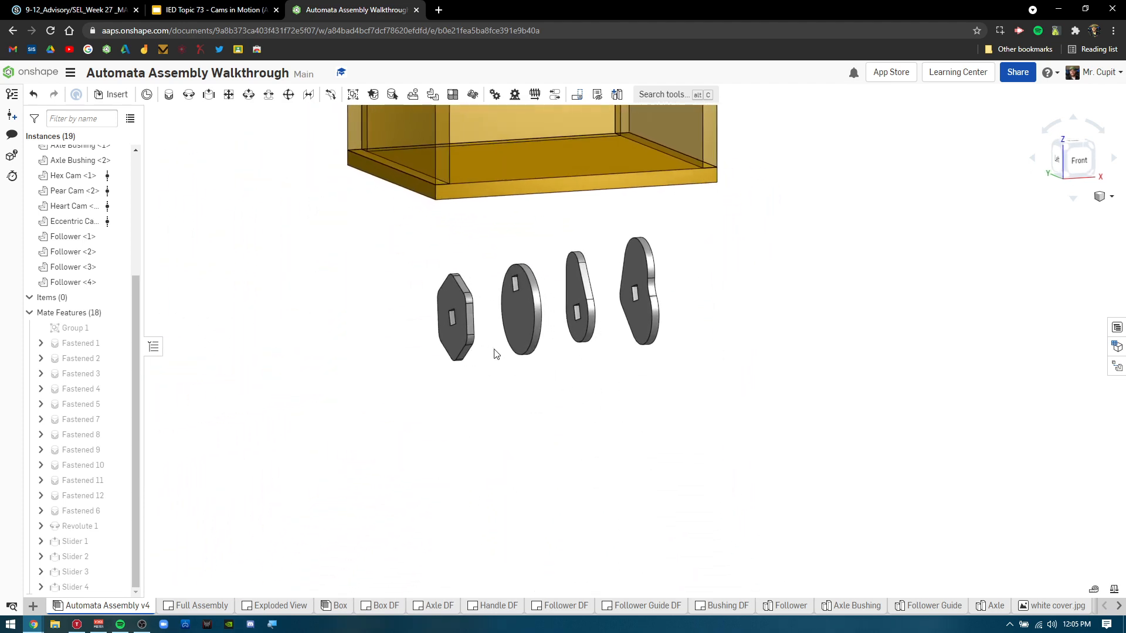
right_click_drag(449, 335, 352, 214)
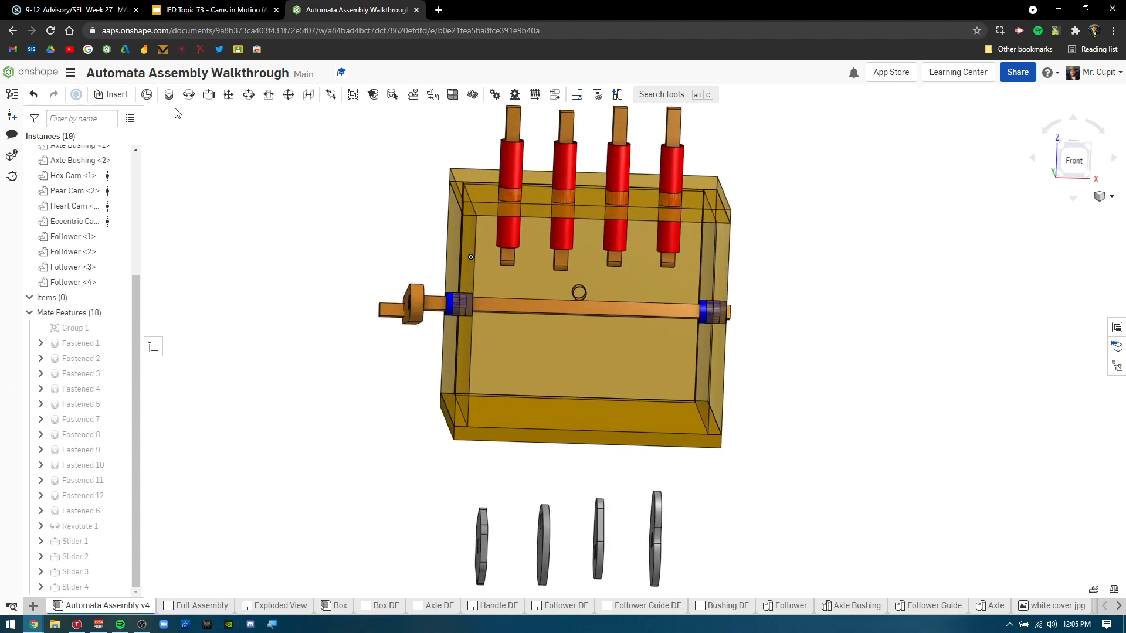
left_click(168, 96)
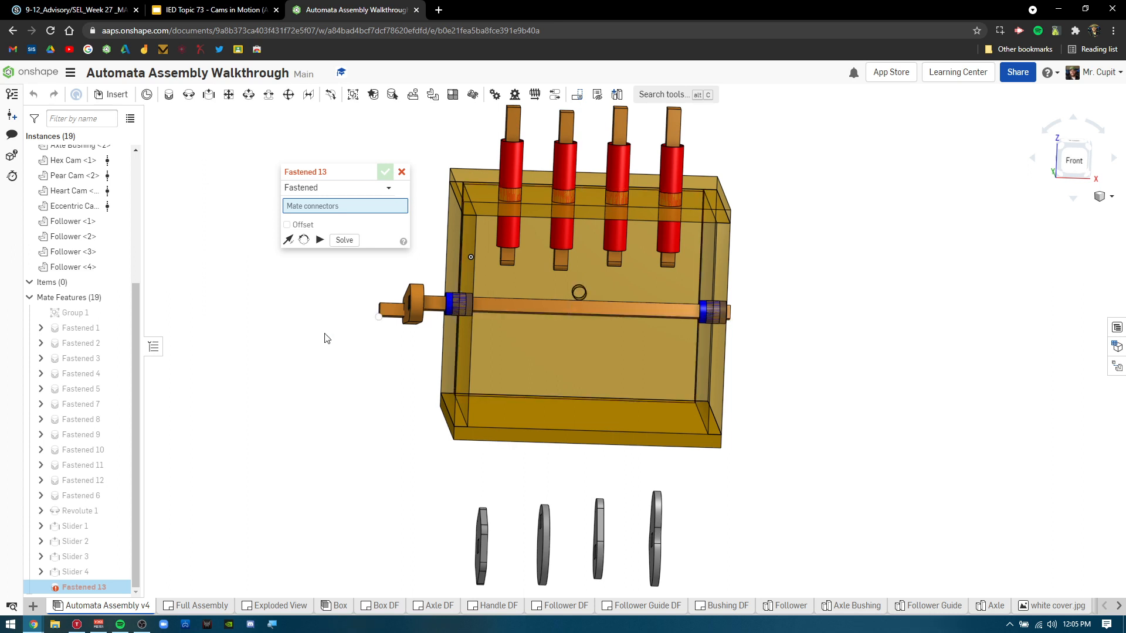
right_click_drag(321, 334, 430, 322)
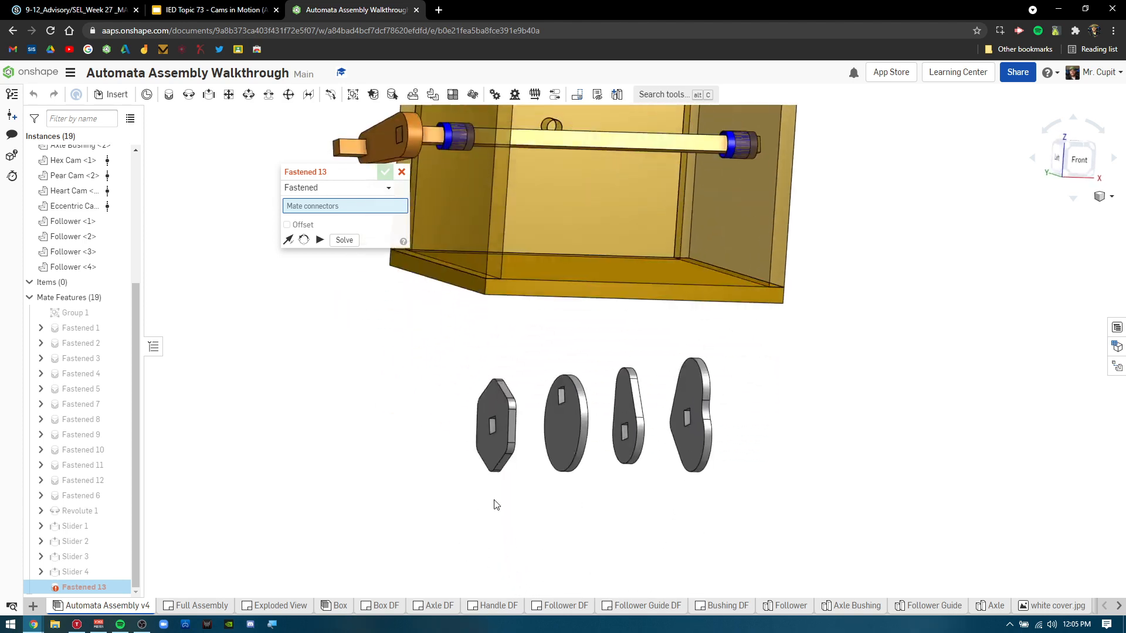
scroll(452, 411, "down", 10)
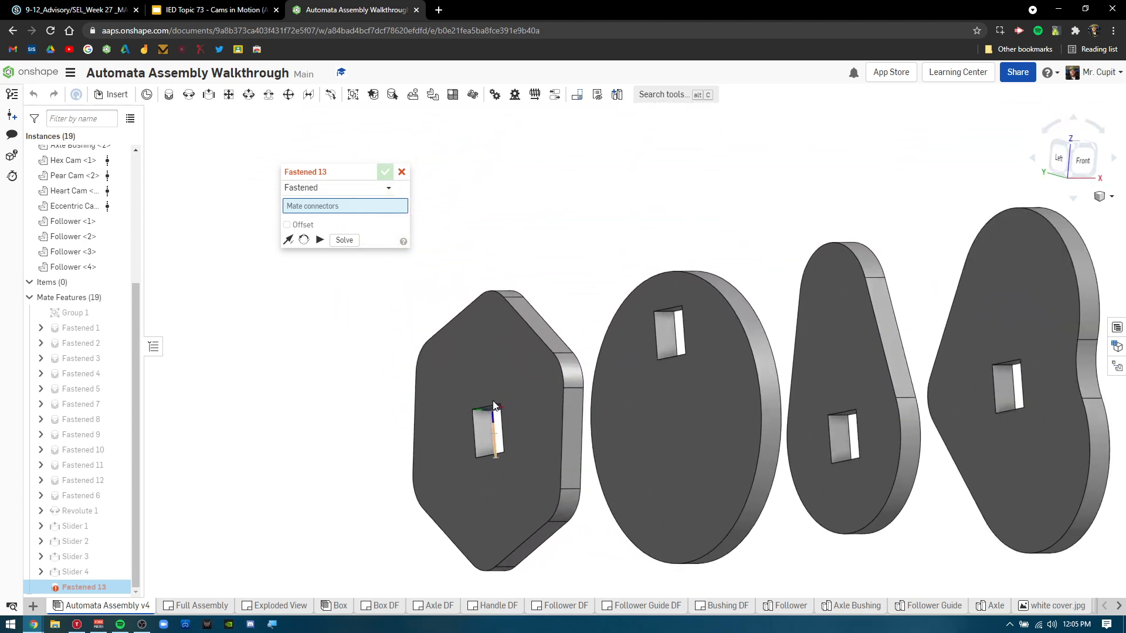
right_click_drag(496, 405, 504, 404)
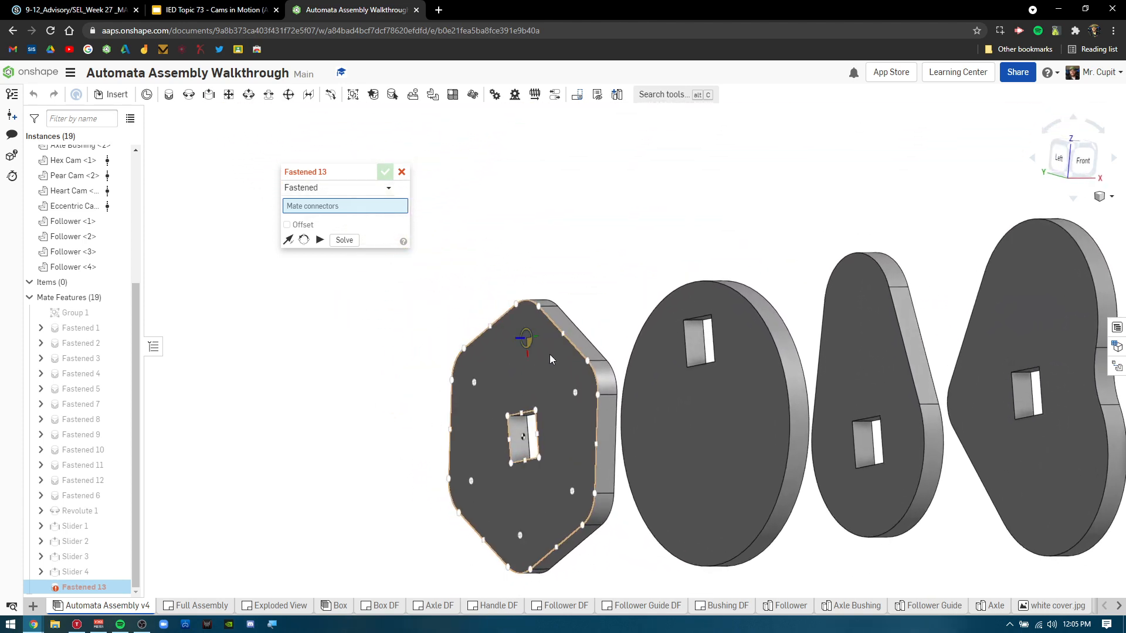
left_click(527, 438)
- Fasten the Hex Cam to the center of the axle's end face inside the handle
scroll(592, 205, "up", 6)
right_click_drag(640, 202, 688, 356)
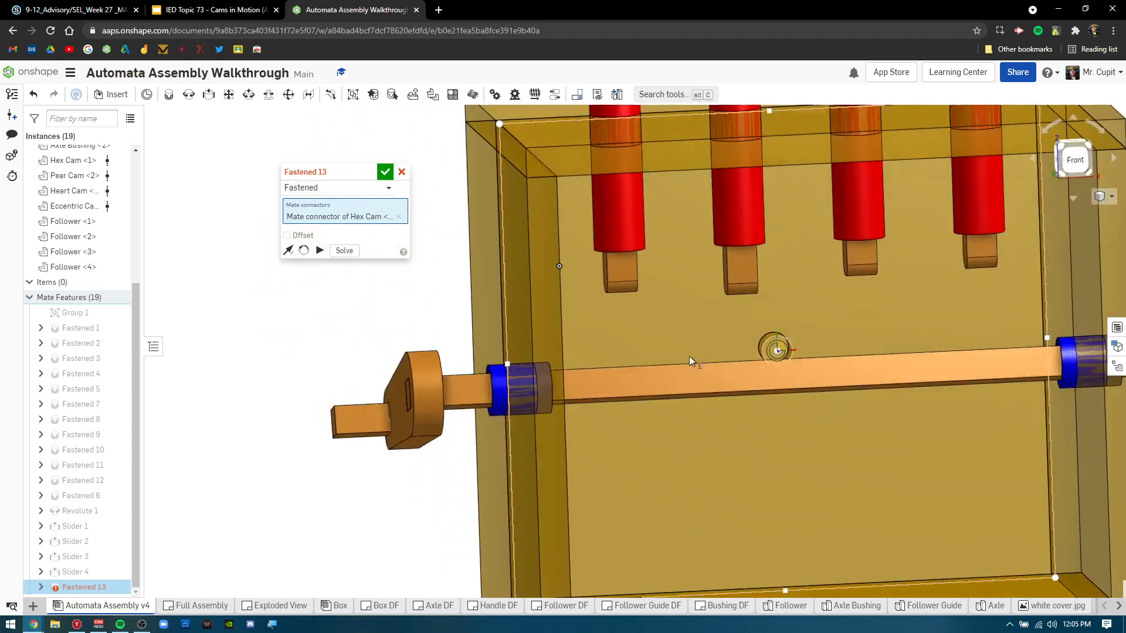
right_click_drag(762, 378, 413, 325)
middle_click_drag(411, 326, 429, 340)
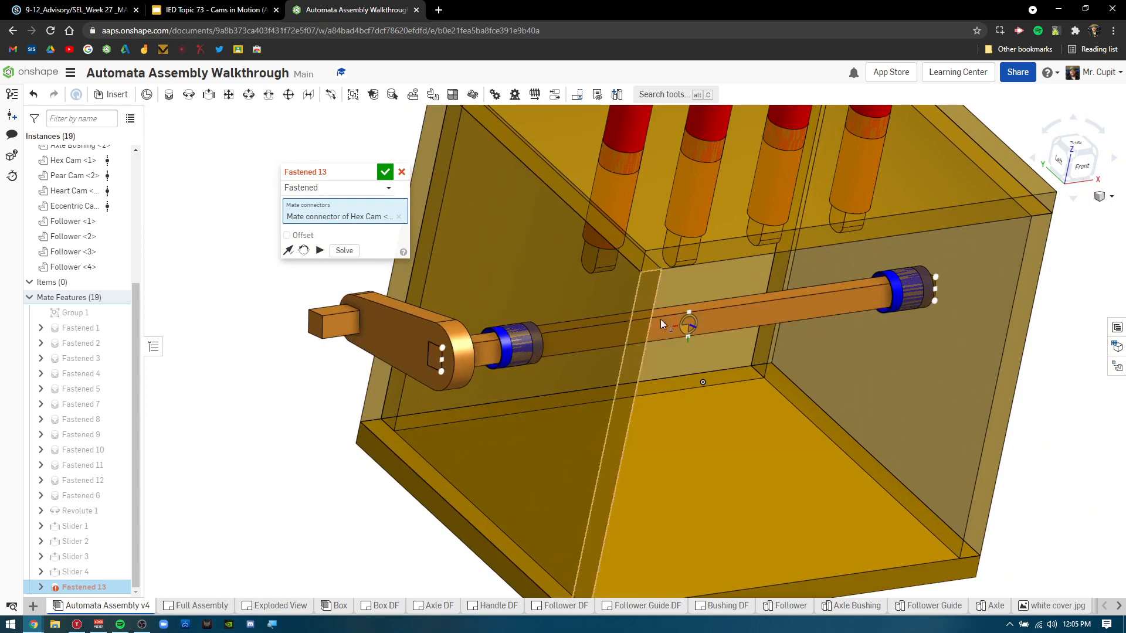
scroll(431, 359, "up", 2)
scroll(429, 364, "up", 2)
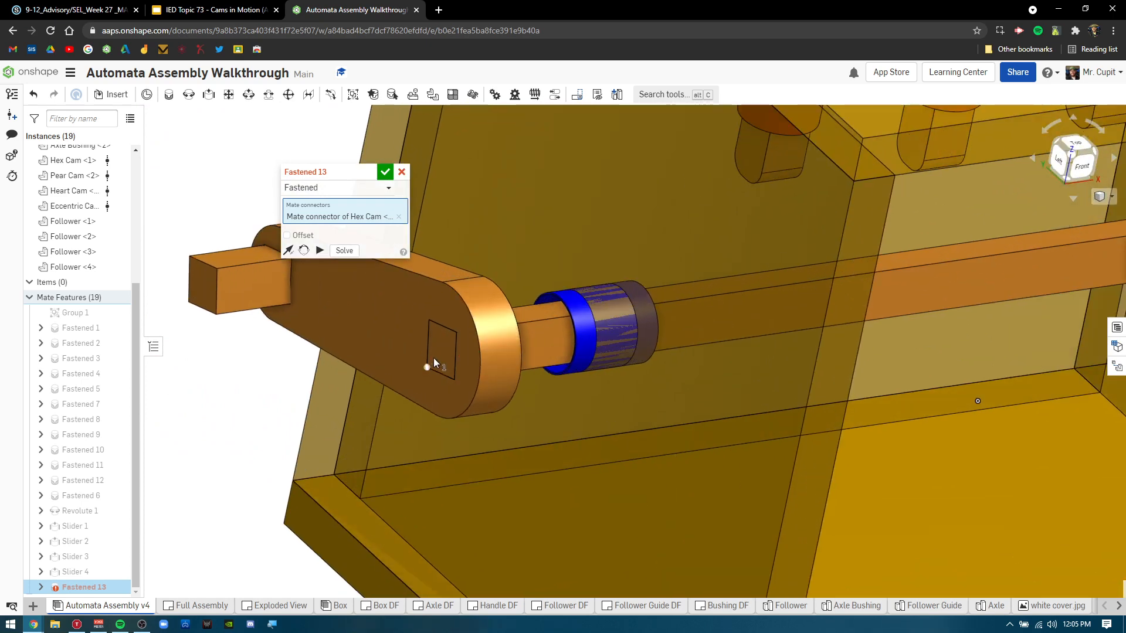
left_click(442, 352)
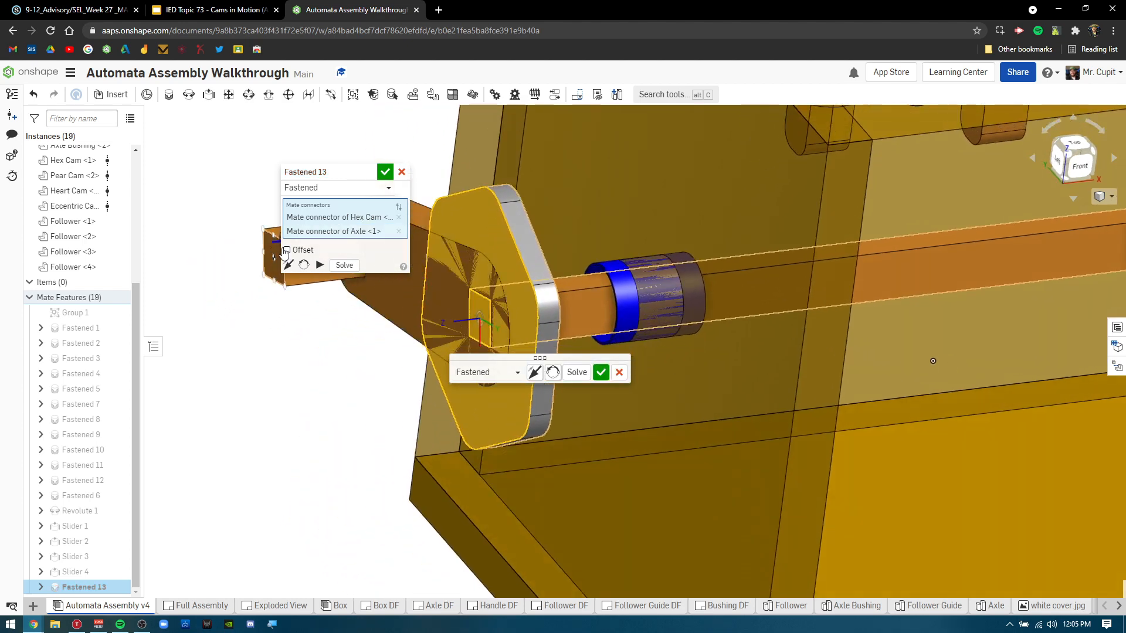
- Enable the offset on the Hex Cam's fastened mate and set its Z value to -2 in
left_click(286, 250)
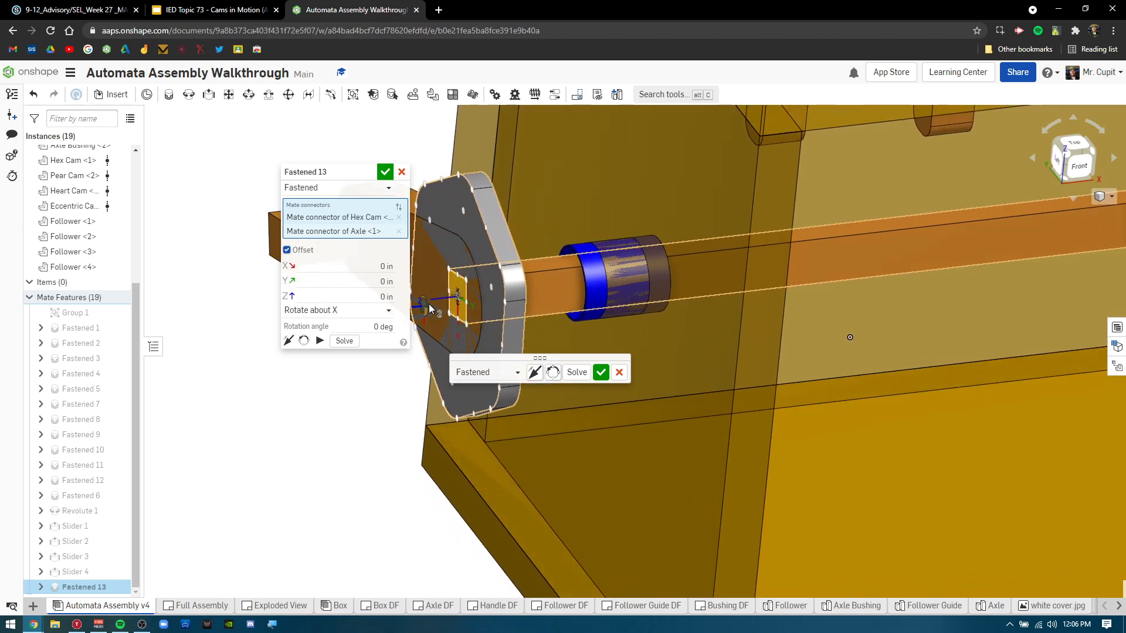
middle_click_drag(430, 304, 579, 317)
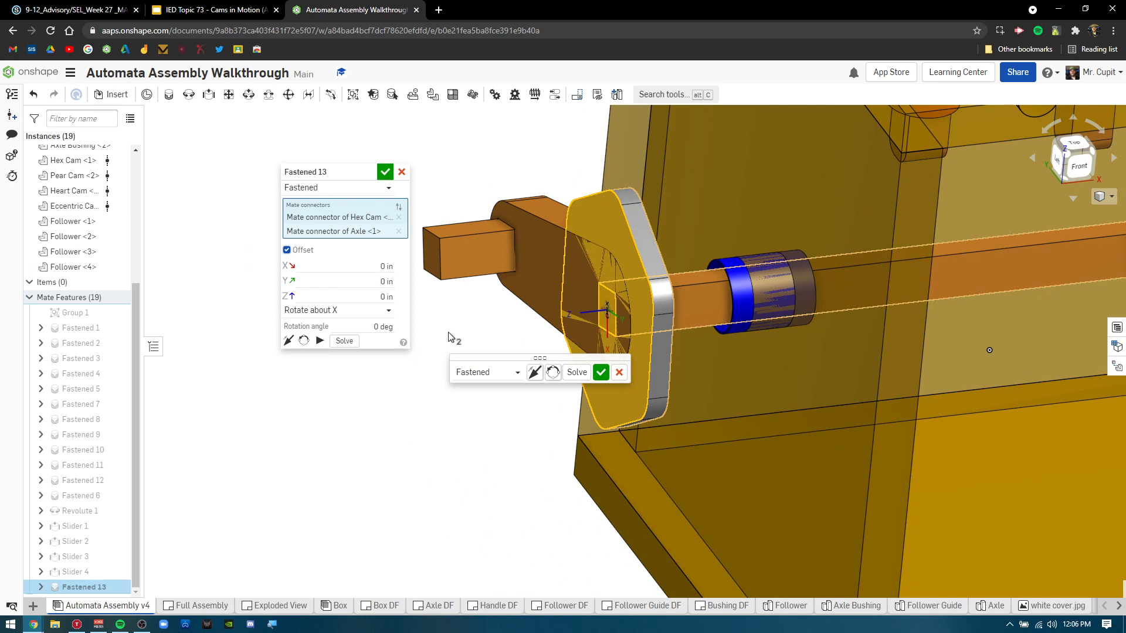
left_click(367, 294)
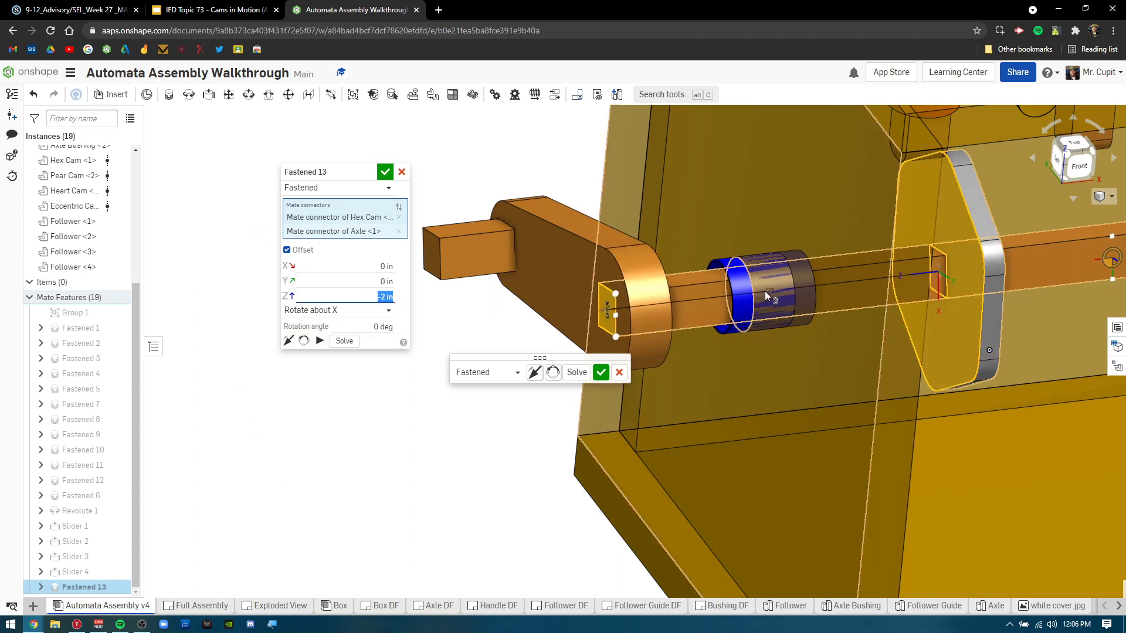
- Adjust the Hex Cam's Z offset along the axle to -1.5 in, bringing it closer to the first follower
scroll(765, 291, "down", 3)
left_click(1080, 167)
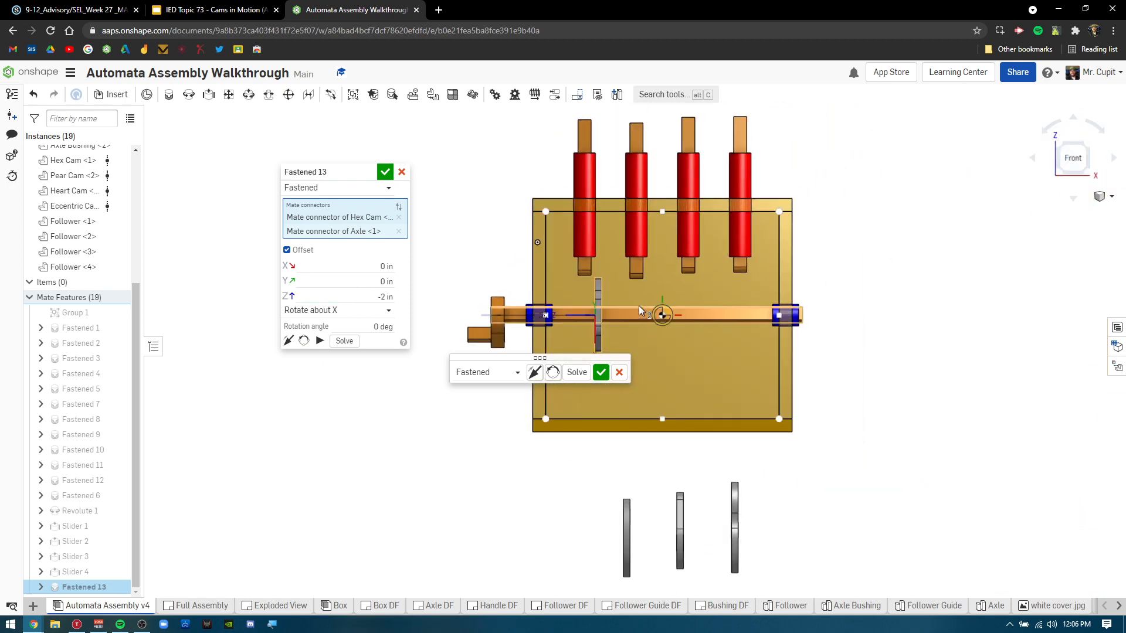
scroll(572, 305, "up", 5)
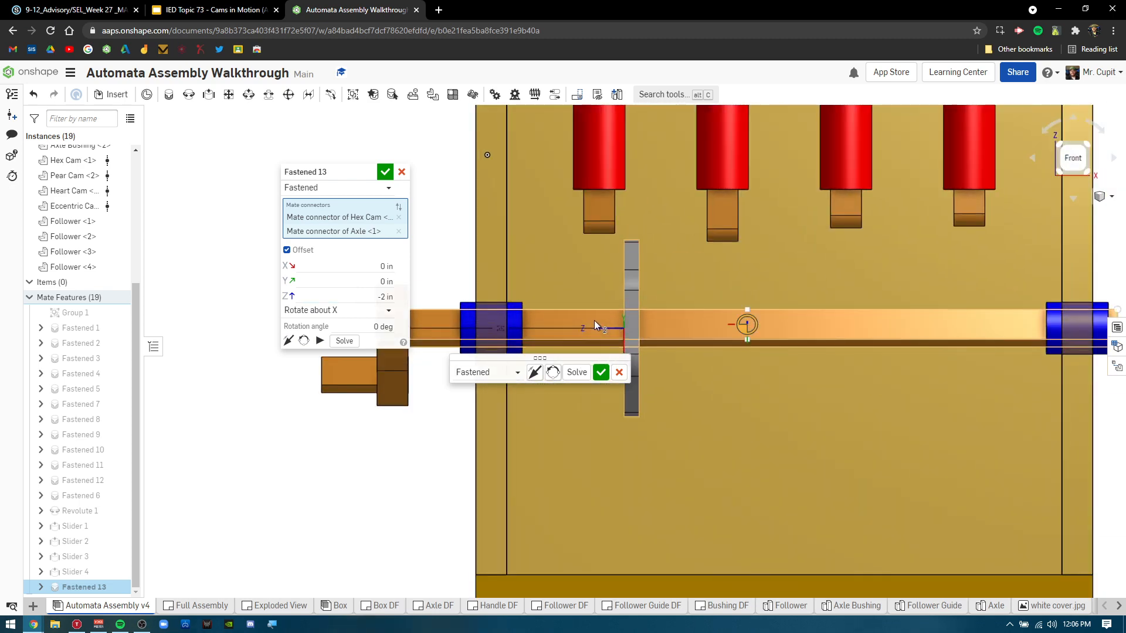
left_click(390, 296)
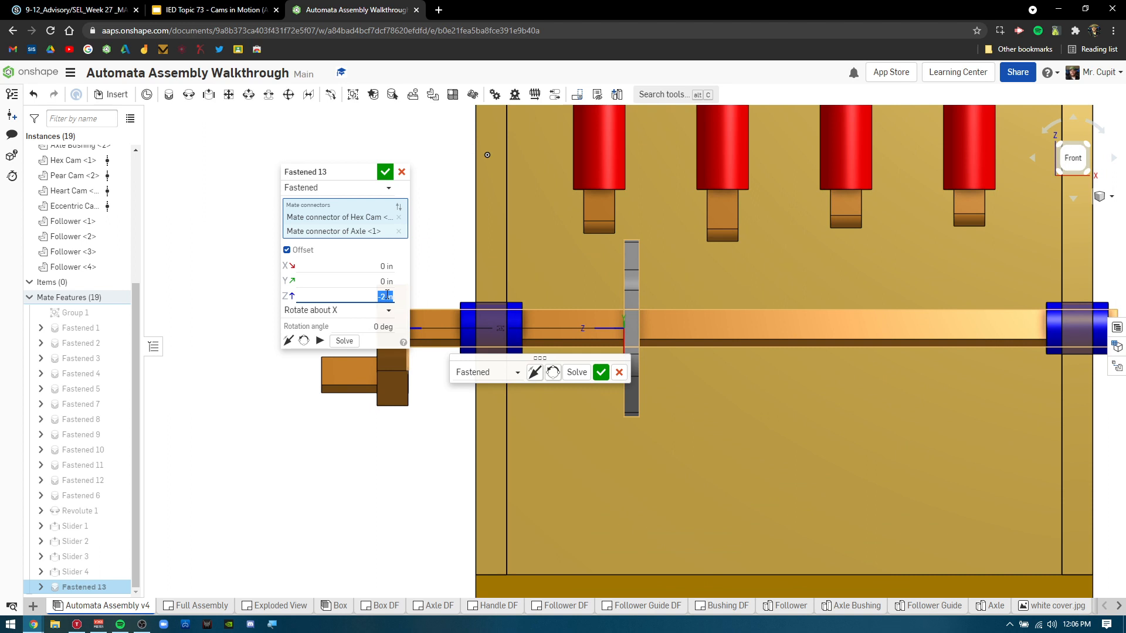
key("BackSpace")
type("1")
key("Return")
key("BackSpace")
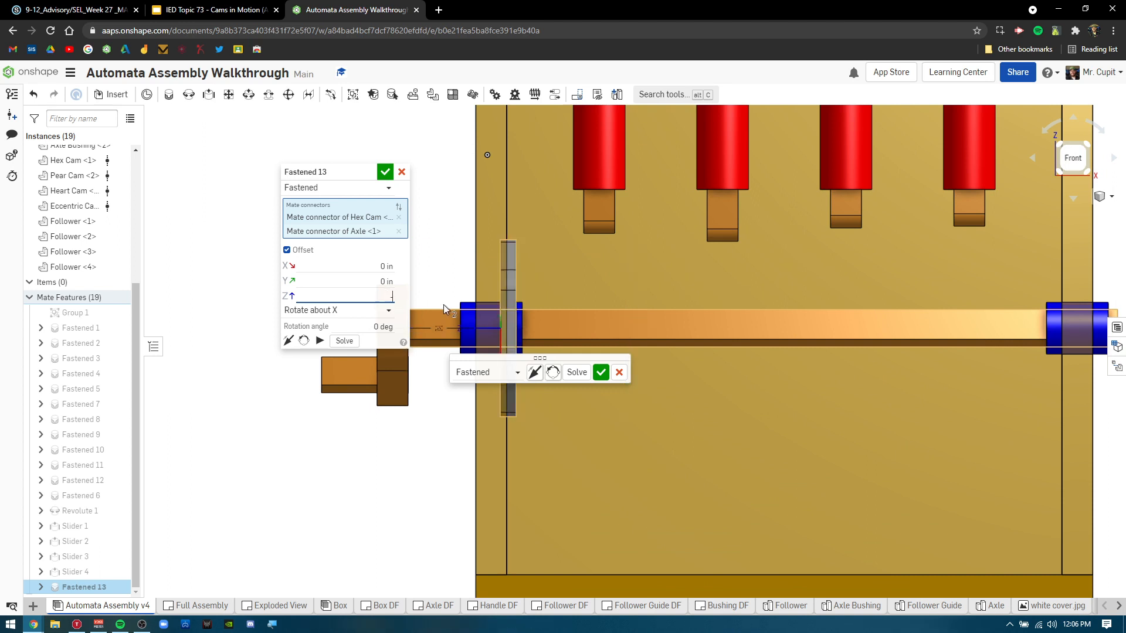
type("-1.5")
key("Return")
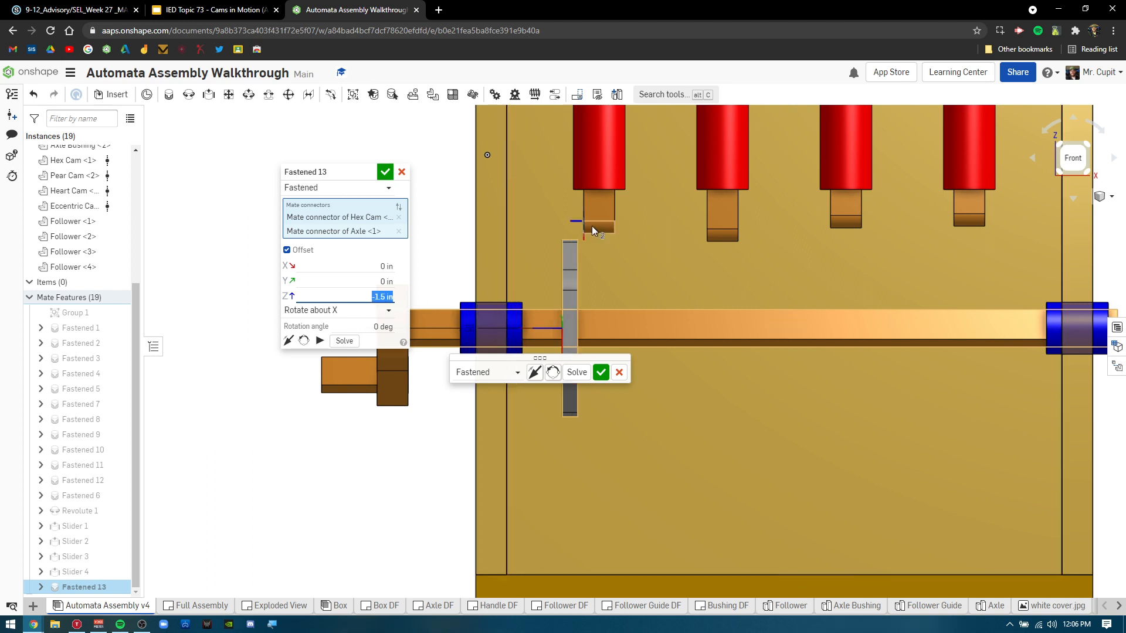
- Set the Hex Cam's Z offset to -1.75 in so it sits under the first follower, and accept the fastened mate
left_click(388, 295)
type("5")
key("Return")
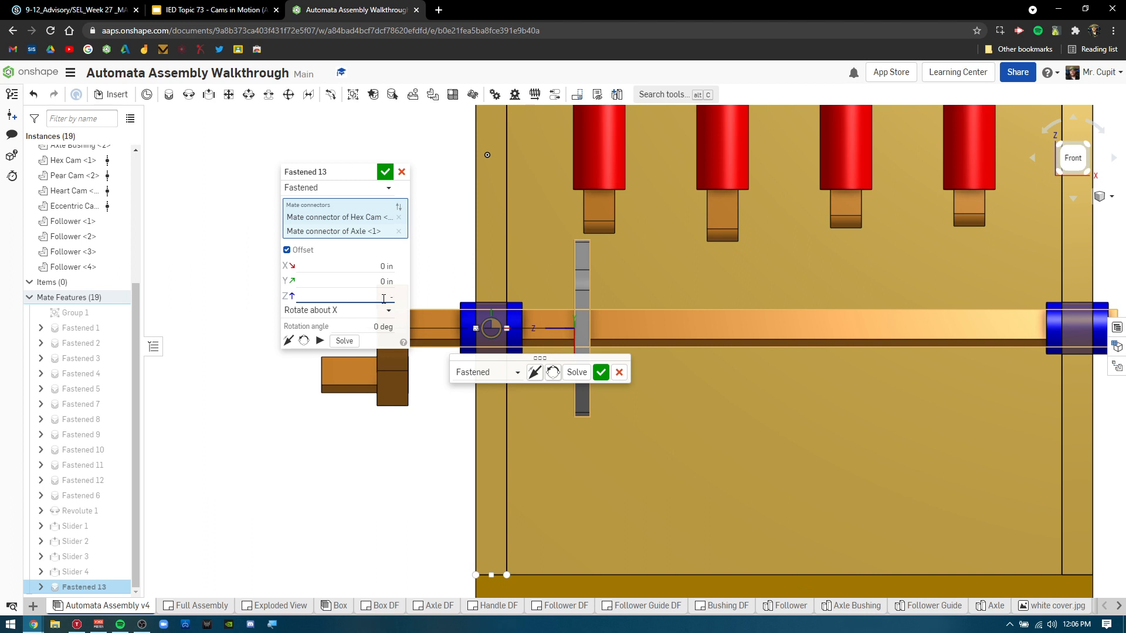
key("Return")
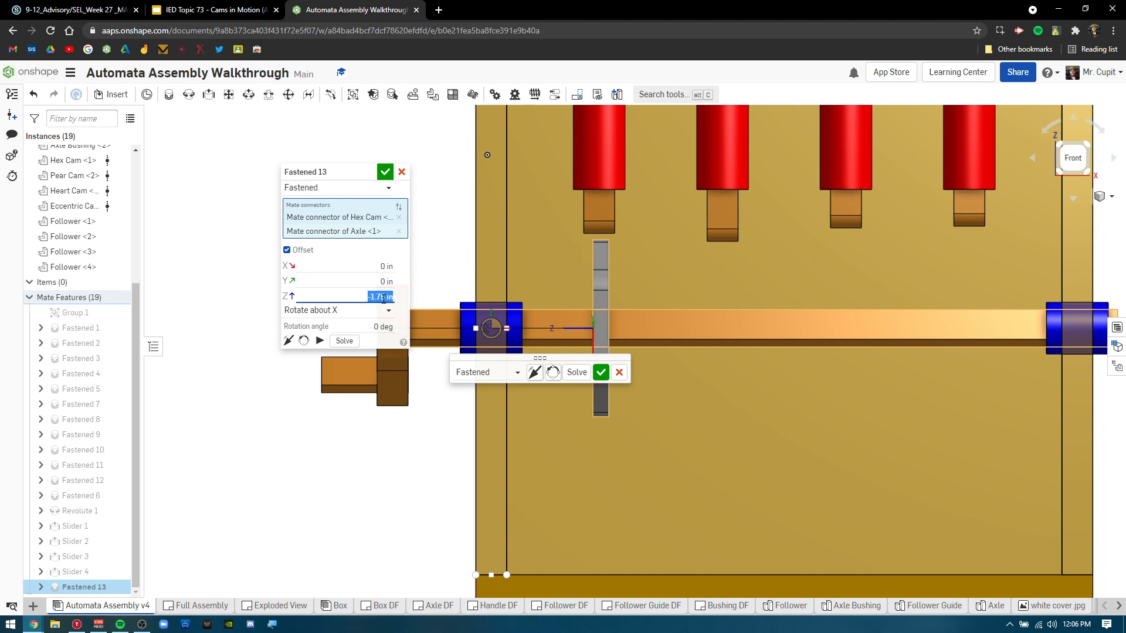
scroll(599, 224, "up", 6)
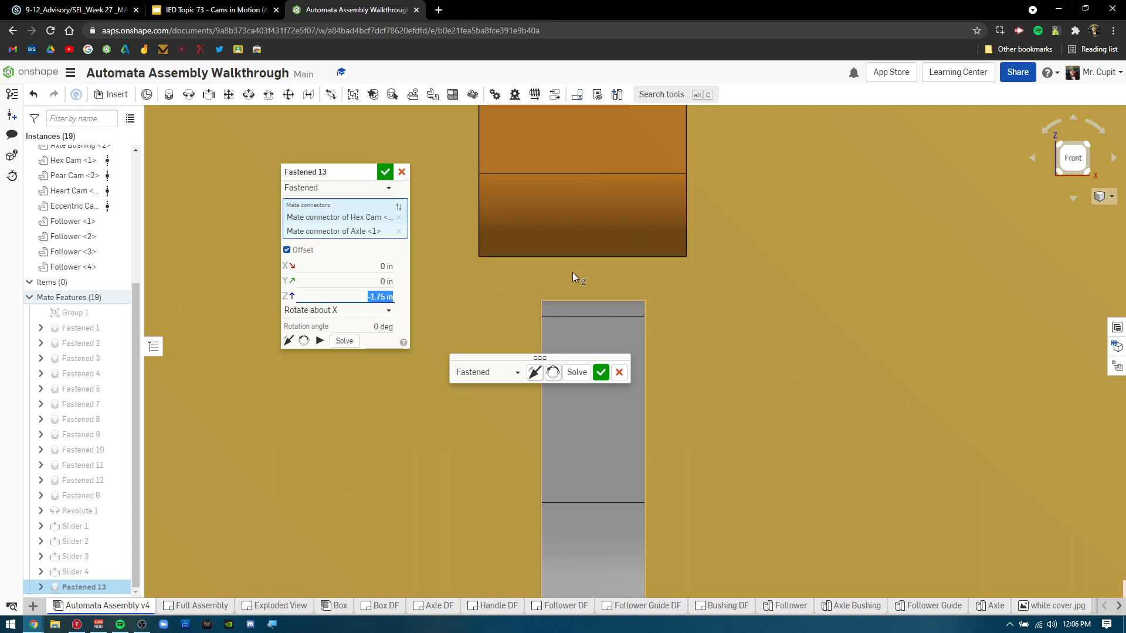
left_click(601, 372)
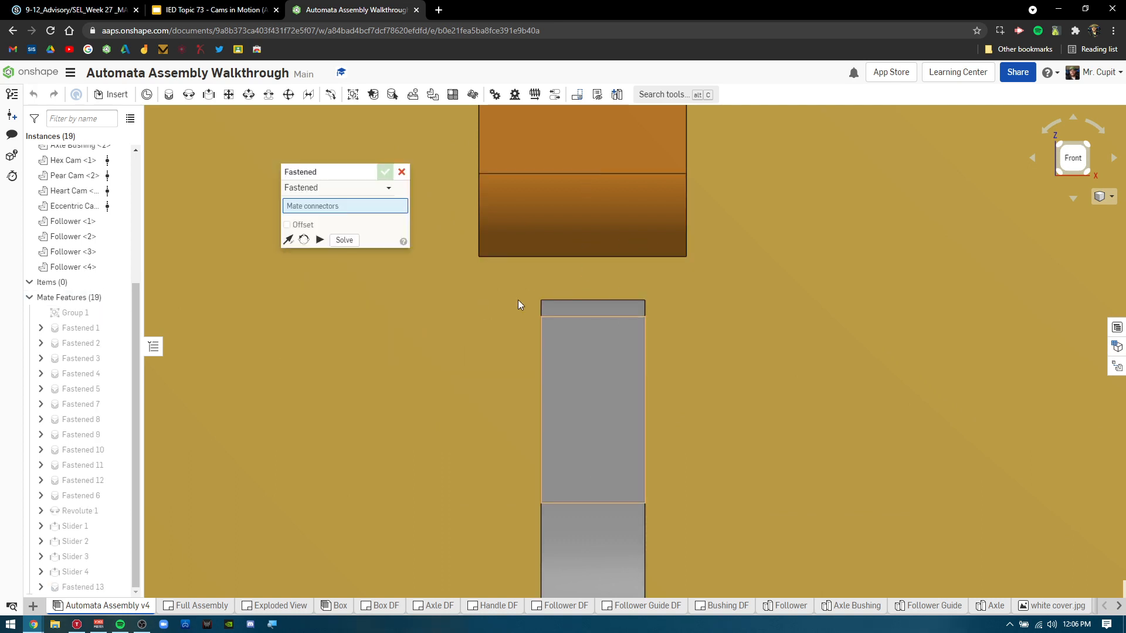
- Start another fastened mate with the center of the Eccentric Cam's square hole as its first connector
scroll(722, 289, "down", 8)
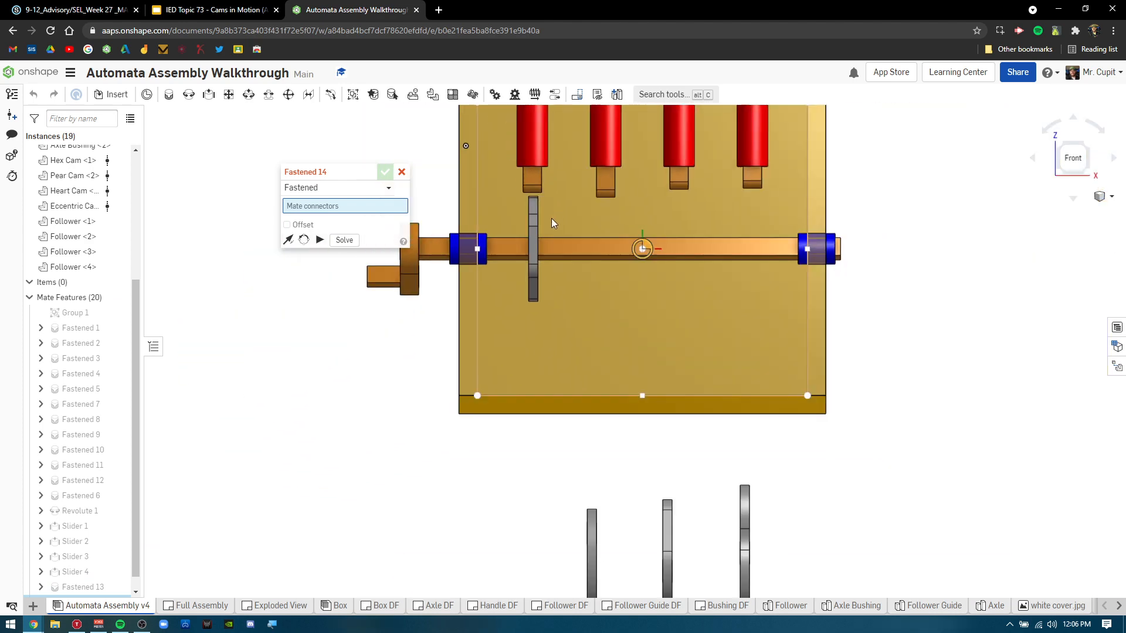
mouse_move(544, 500)
right_mouse_down()
mouse_move(556, 509)
mouse_move(554, 499)
right_mouse_up()
scroll(611, 540, "up", 5)
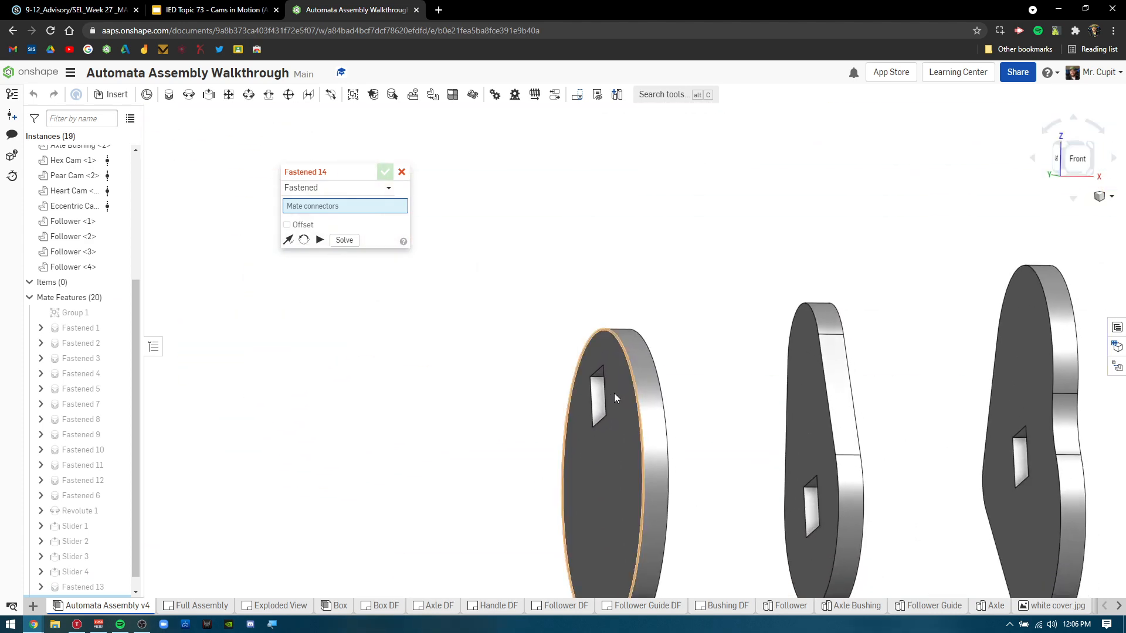
right_click_drag(511, 426, 596, 442)
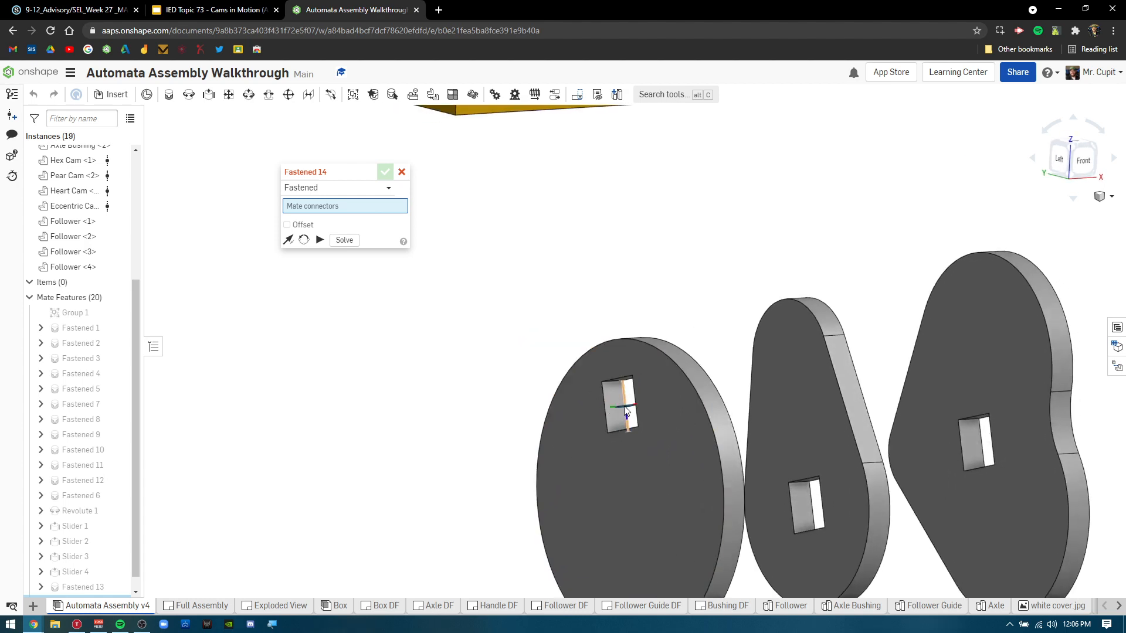
left_click(620, 410)
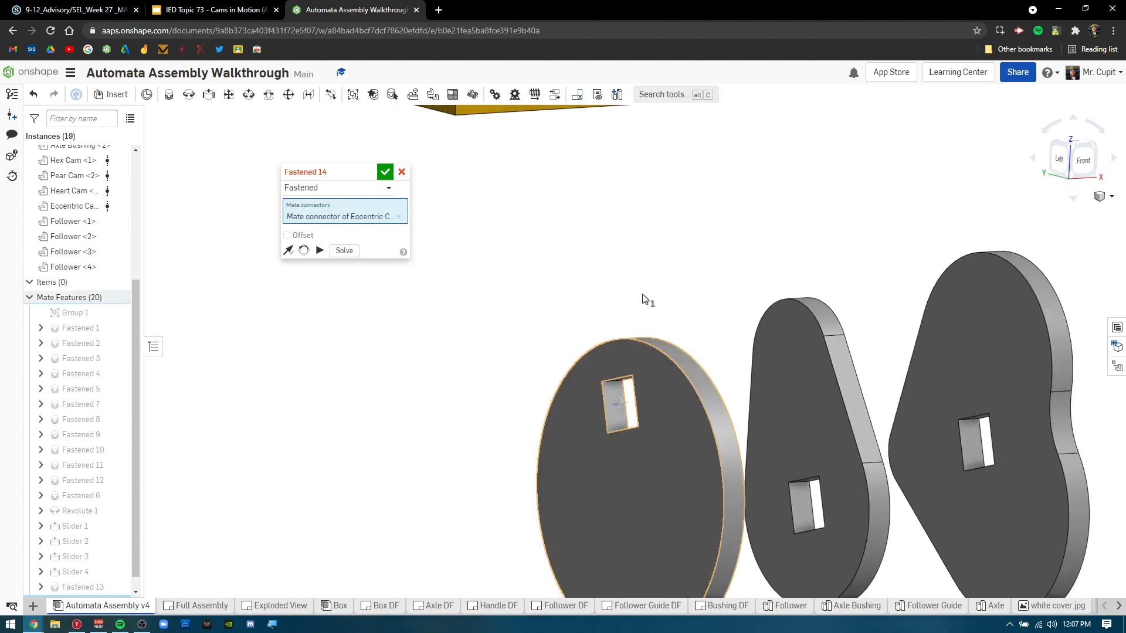
- Fasten the Eccentric Cam to the center of the Hex Cam's square hole on the axle
scroll(633, 276, "down", 5)
scroll(558, 272, "up", 5)
right_click_drag(558, 272, 536, 257)
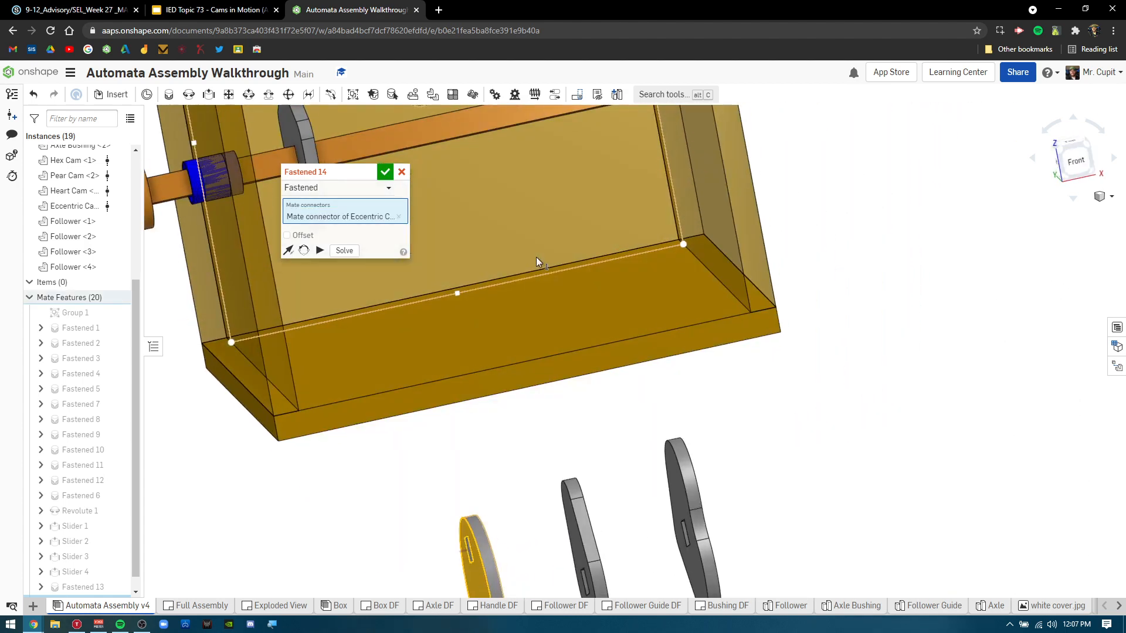
middle_click_drag(536, 256, 924, 405)
scroll(685, 310, "up", 5)
scroll(685, 310, "up", 2)
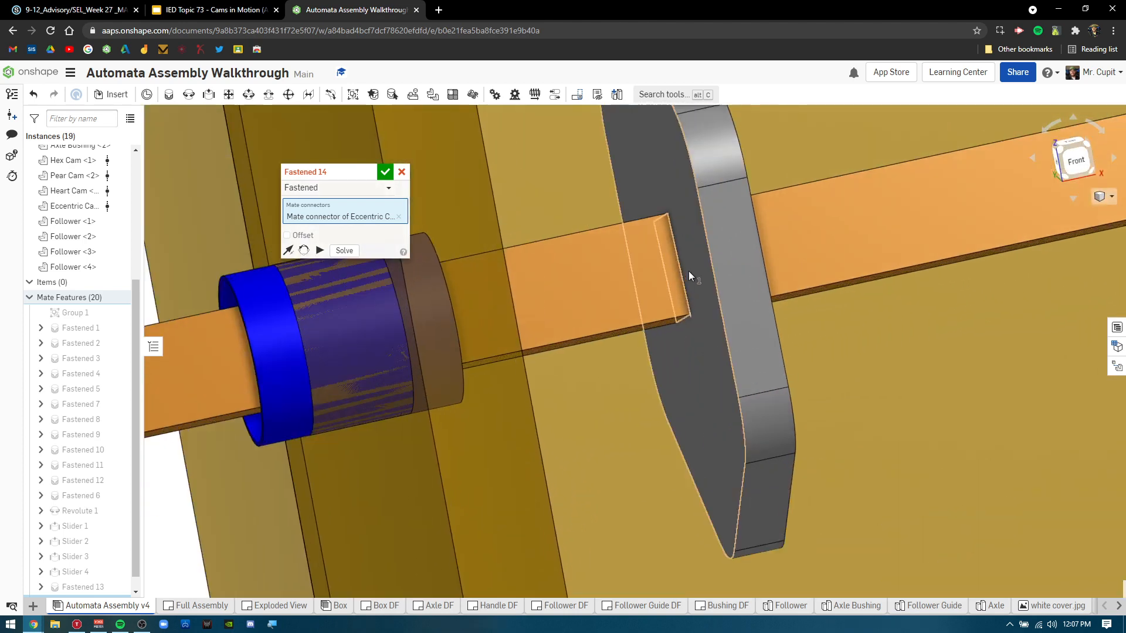
left_click(671, 268)
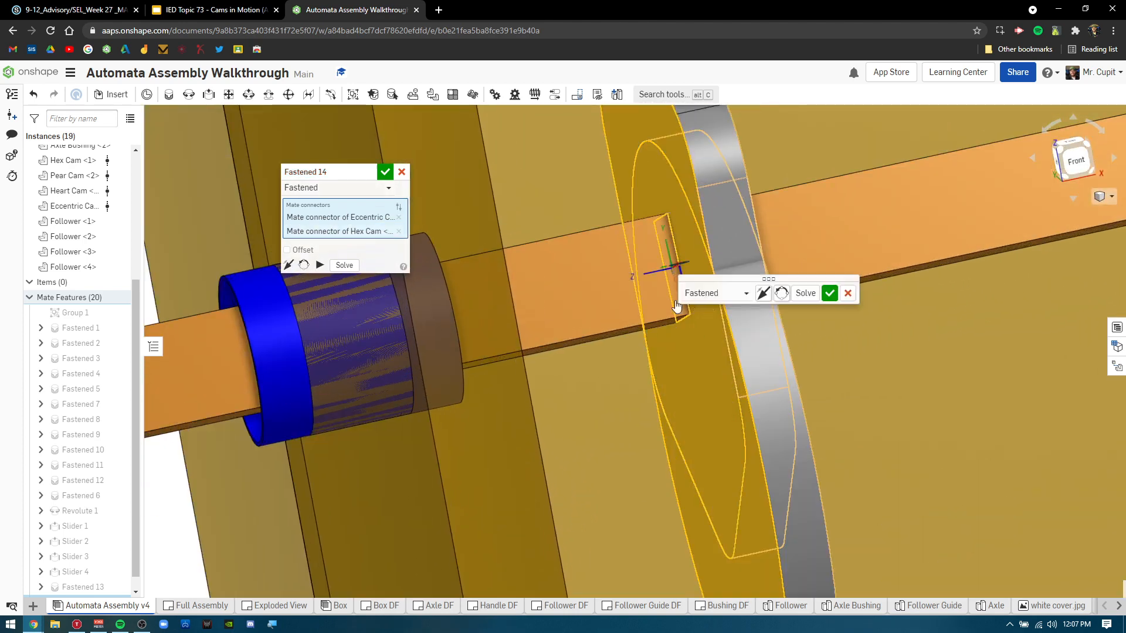
- Offset the Eccentric Cam by -1 in along Z from the Hex Cam and accept the mate
left_click(286, 250)
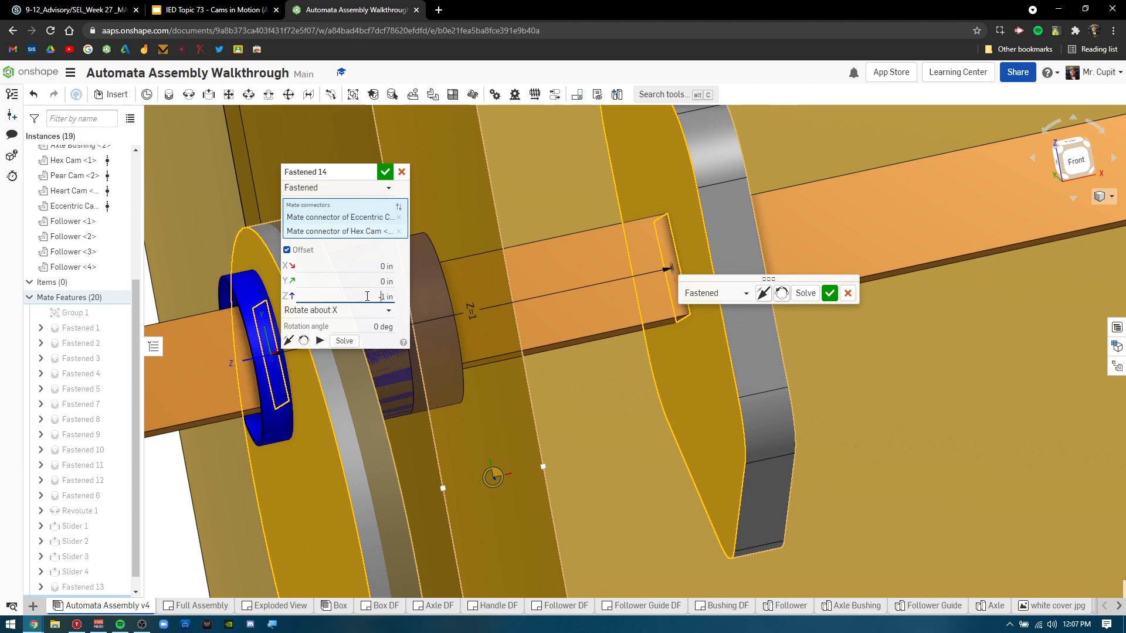
key("Return")
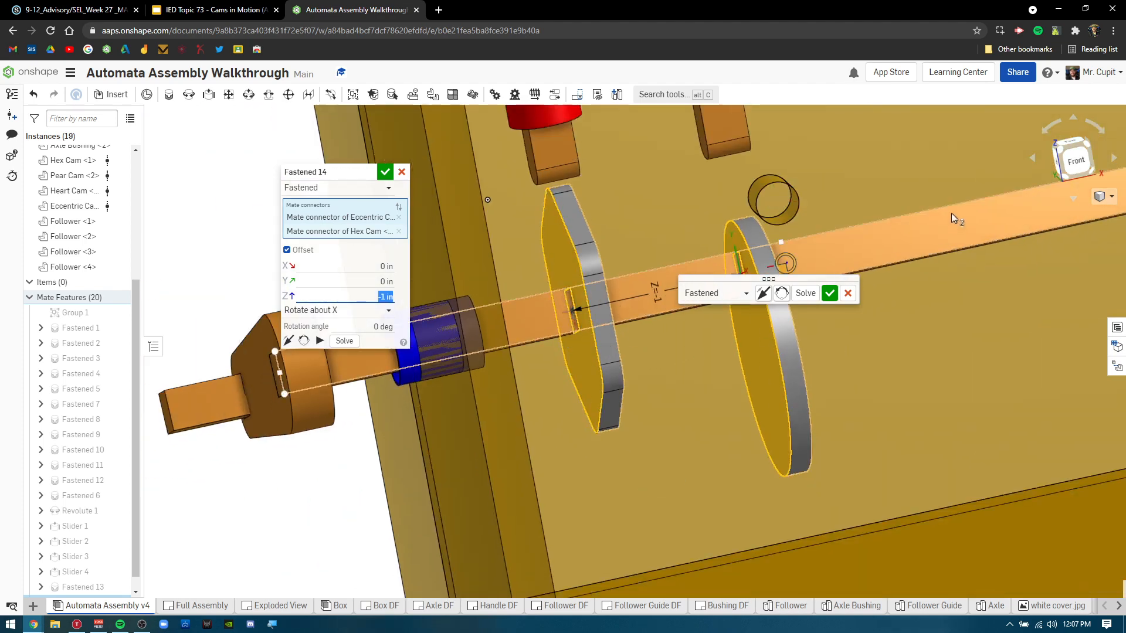
left_click(1082, 167)
scroll(639, 293, "up", 6)
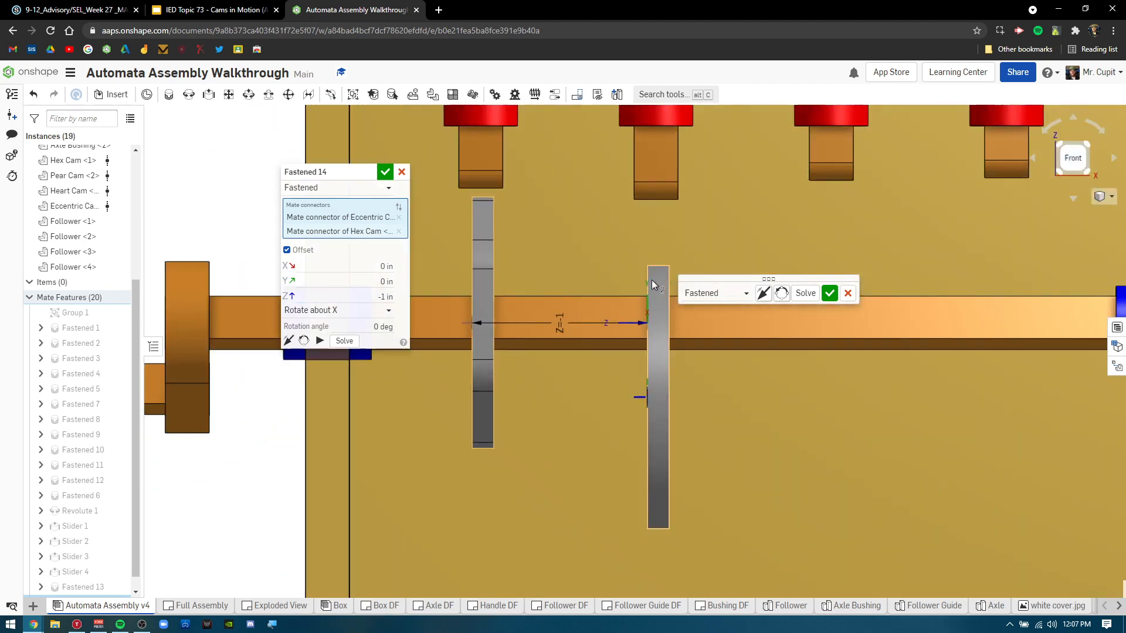
left_click(828, 293)
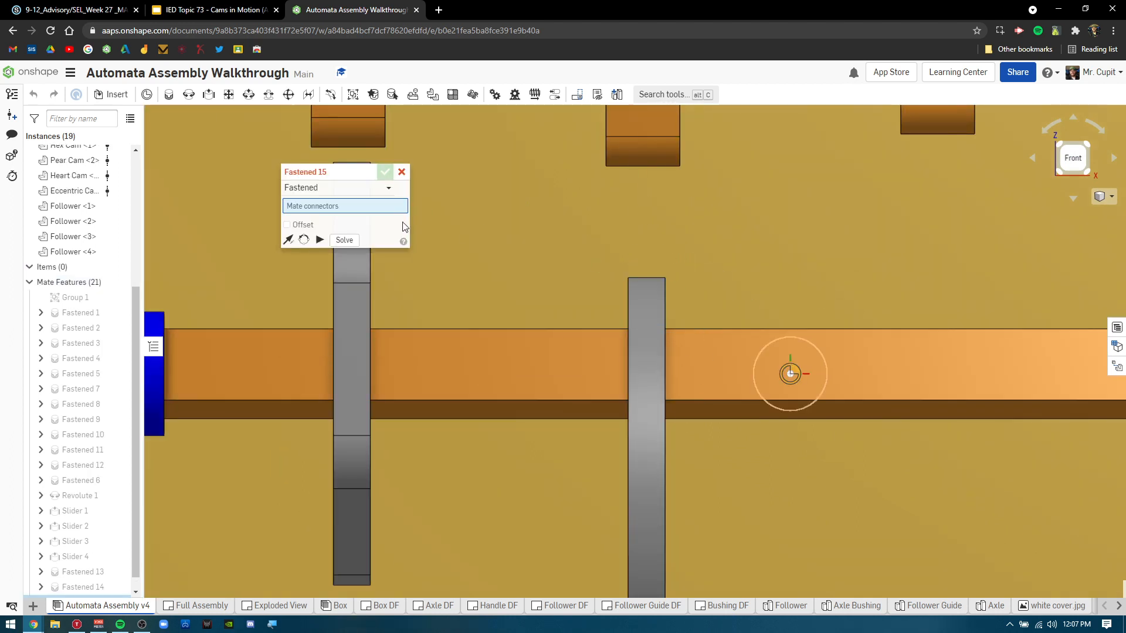
- Begin a fastened mate using the center of the Pear Cam's square hole as its first connector
scroll(650, 384, "down", 6)
middle_click_drag(632, 378, 583, 214)
right_click_drag(606, 487, 656, 495)
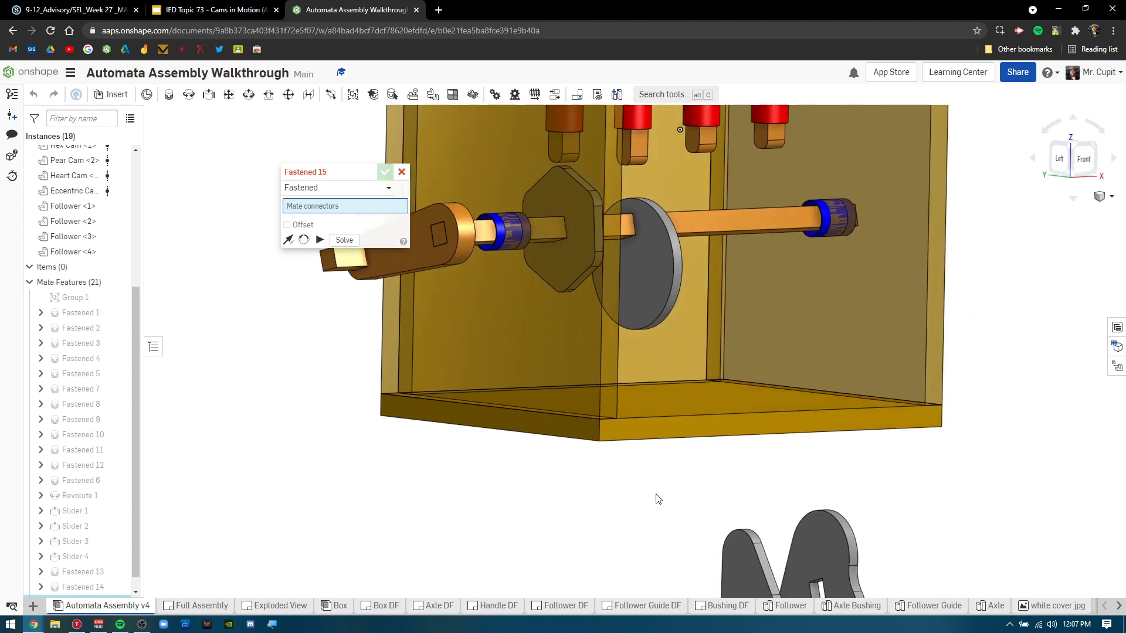
middle_click_drag(657, 499, 580, 294)
scroll(715, 447, "up", 5)
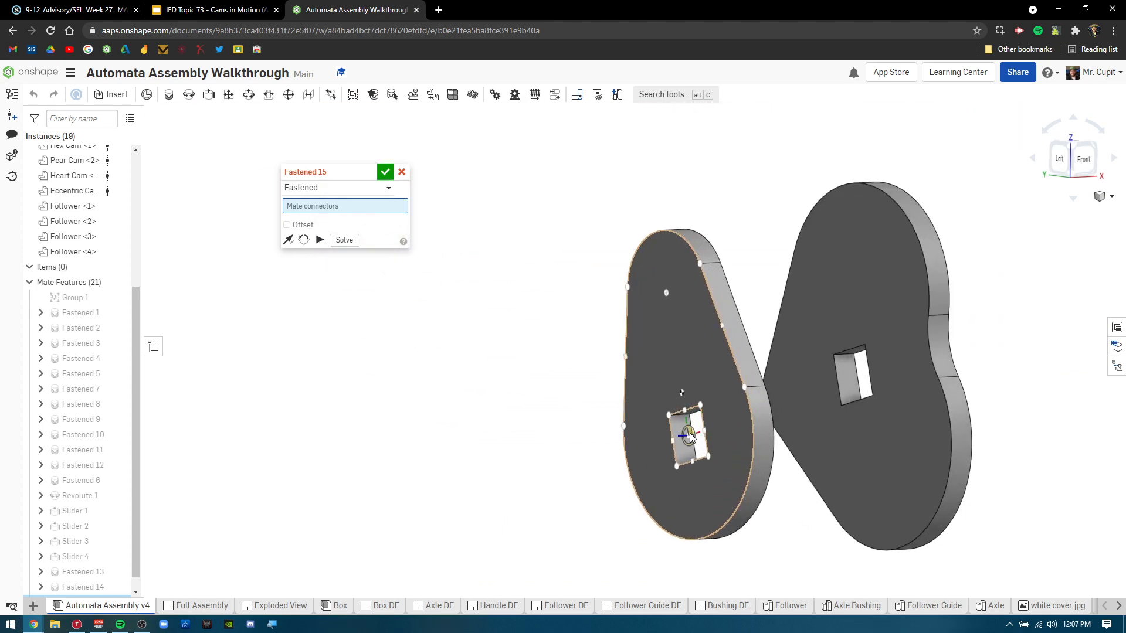
left_click(690, 436)
- Fasten the Pear Cam to the center of the Eccentric Cam's square hole on the axle
scroll(710, 214, "down", 5)
scroll(596, 164, "up", 8)
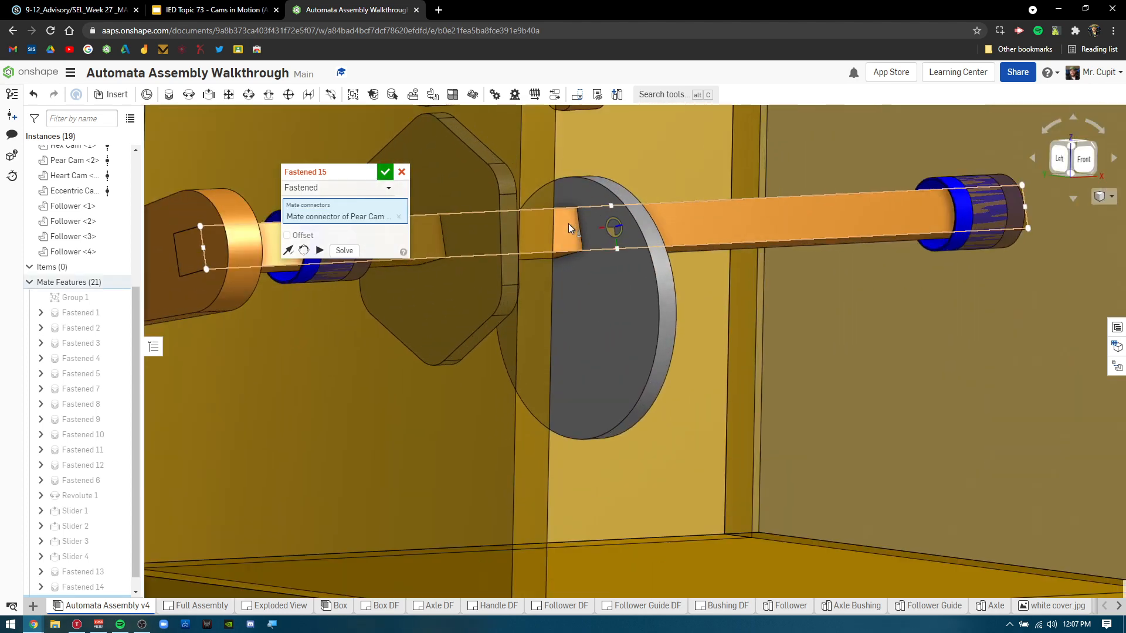
scroll(568, 225, "up", 3)
left_click(564, 238)
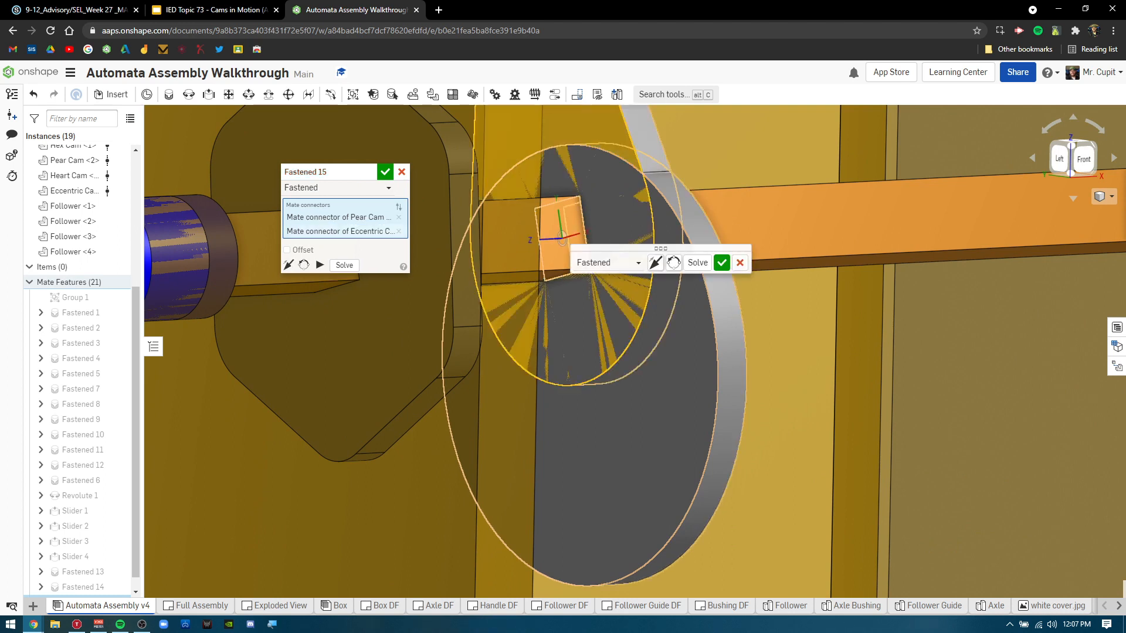
- Offset the Pear Cam by -1 in along Z from the Eccentric Cam and accept the mate
left_click(287, 250)
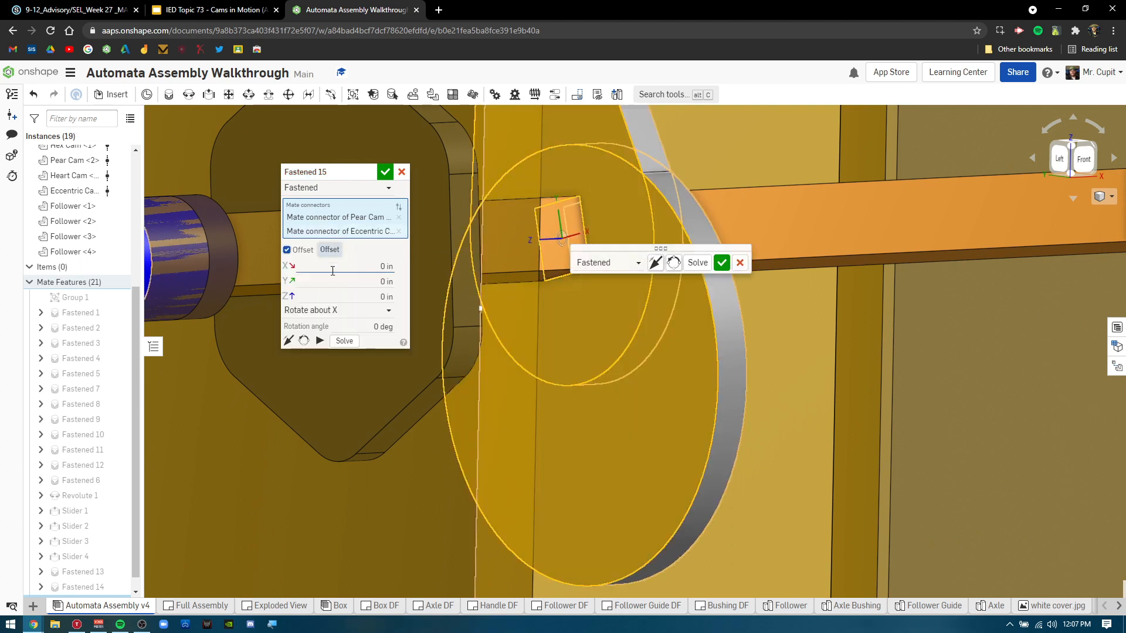
left_click(372, 298)
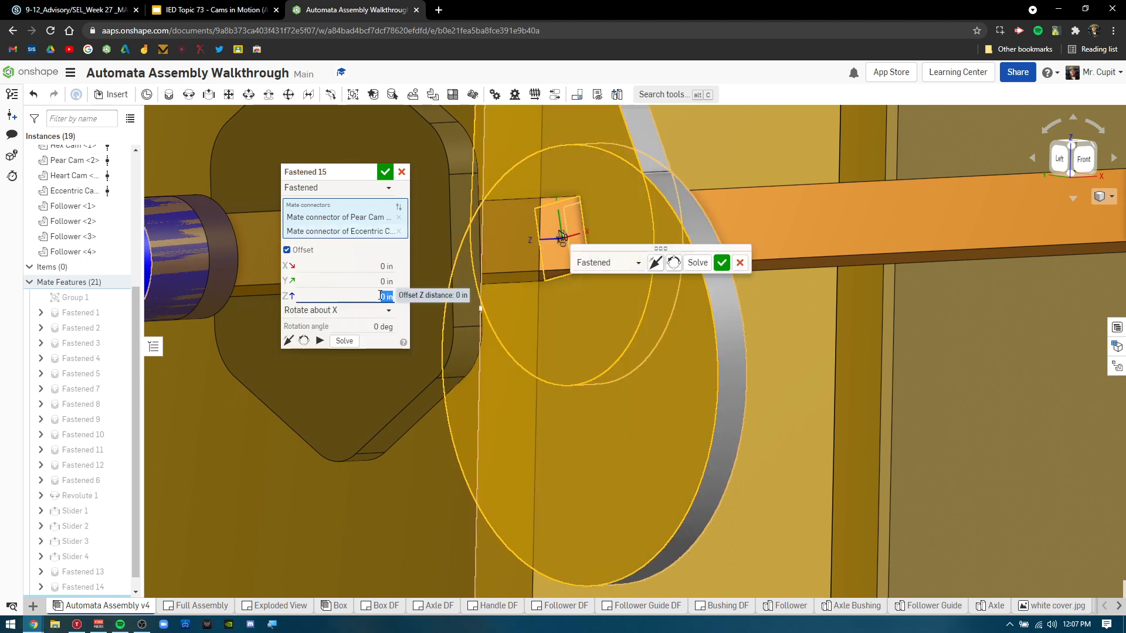
type("-1")
key("Return")
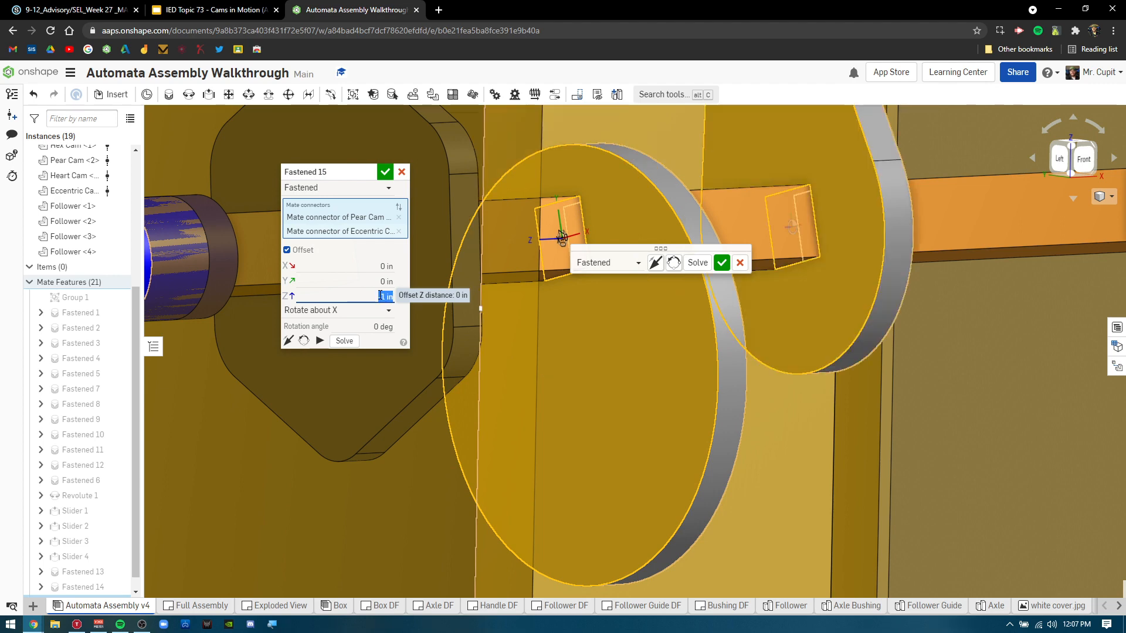
left_click(722, 262)
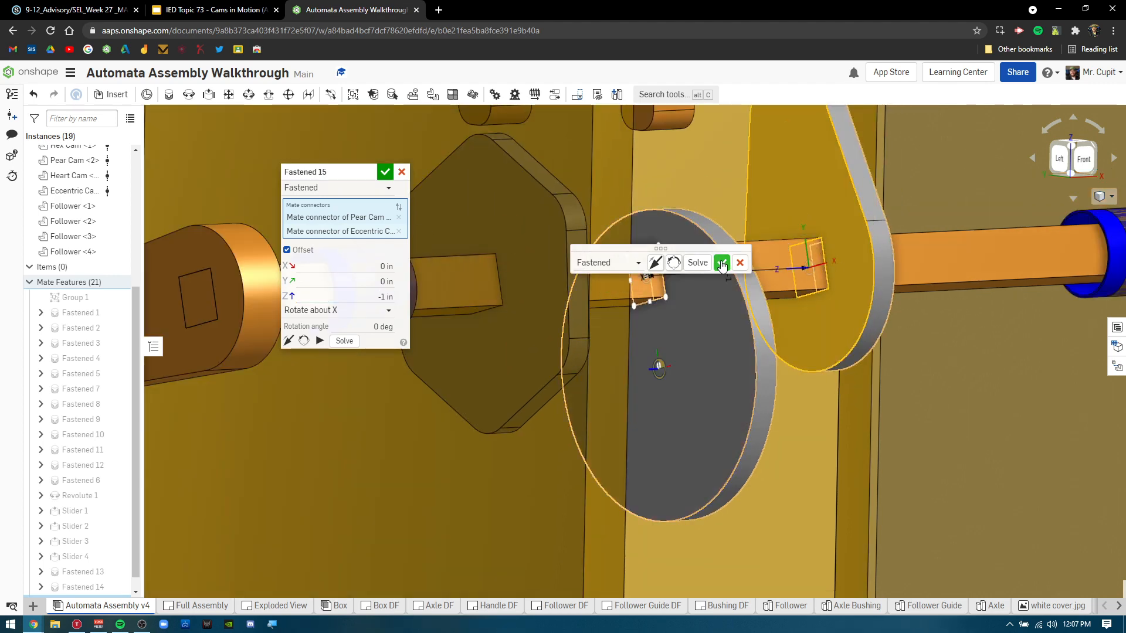
- Choose the center of the Heart Cam's square hole as the first connector of a new fastened mate
scroll(919, 396, "down", 1)
middle_click_drag(919, 396, 750, 460)
left_click(1083, 161)
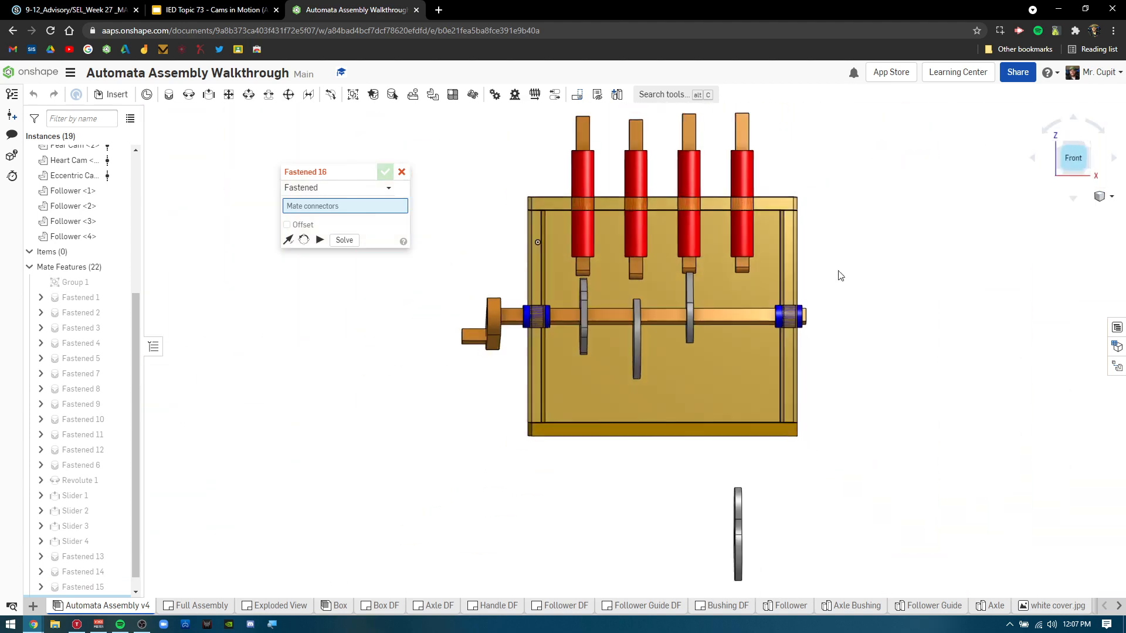
scroll(711, 280, "up", 3)
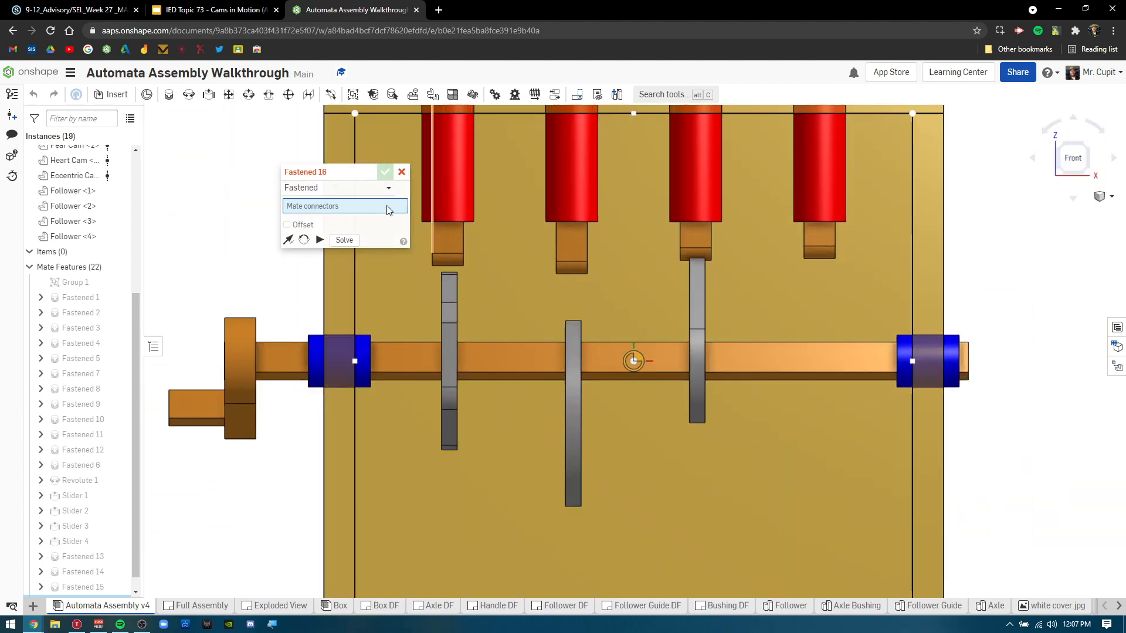
right_click_drag(733, 234, 778, 272)
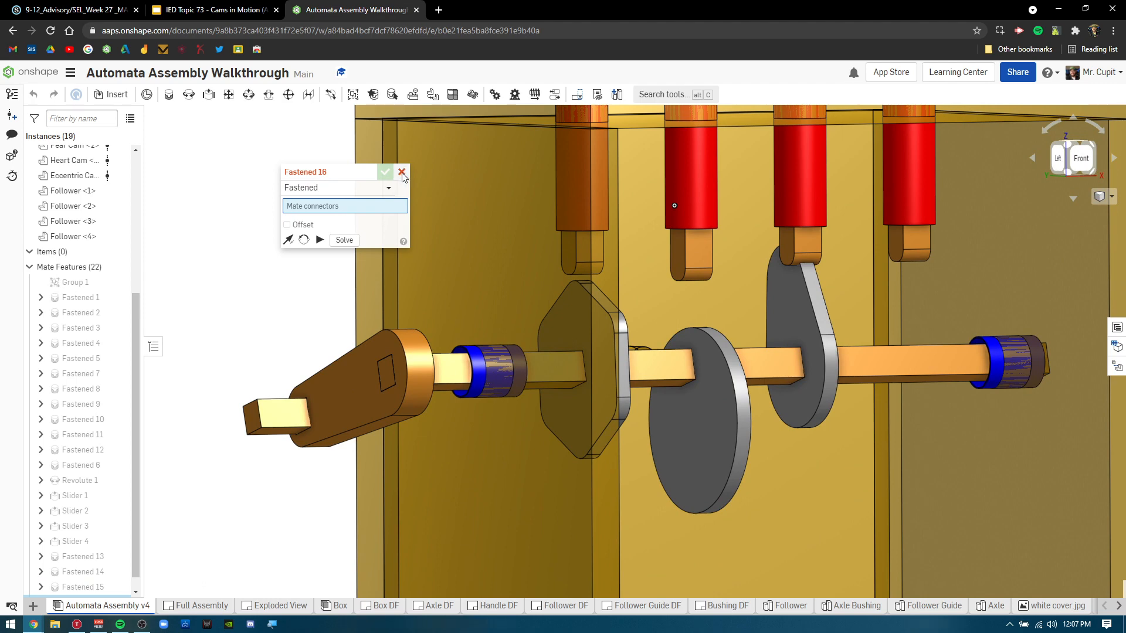
scroll(938, 441, "down", 5)
middle_click_drag(867, 439, 592, 305)
scroll(687, 469, "up", 6)
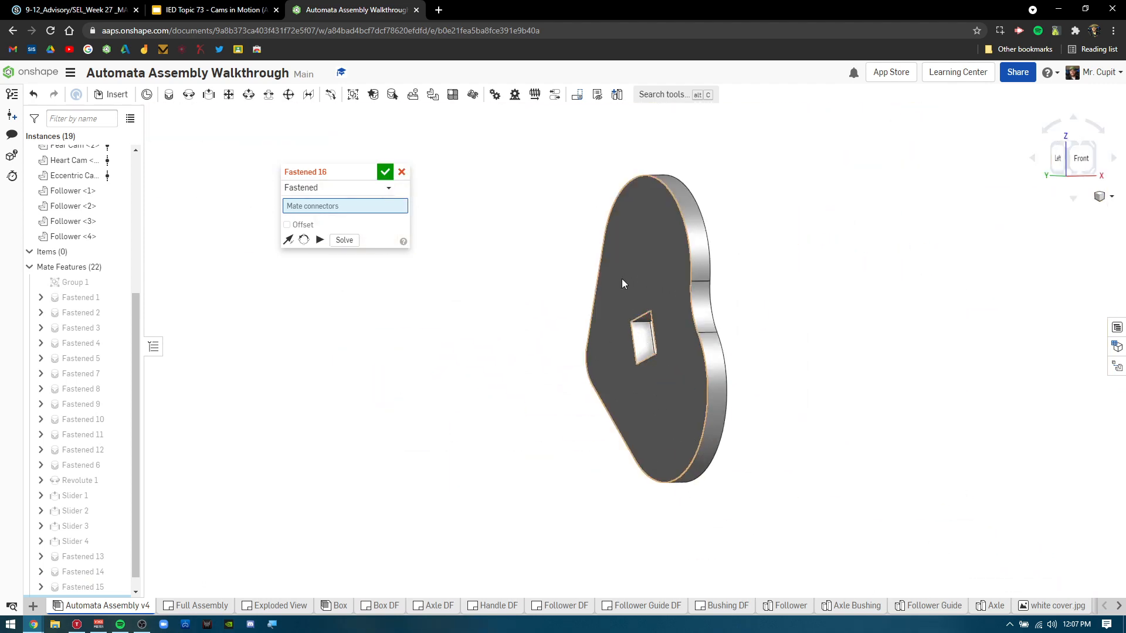
left_click(623, 284)
- Fasten the Heart Cam to the center of the Pear Cam's square hole on the axle
scroll(633, 286, "down", 4)
scroll(618, 244, "up", 5)
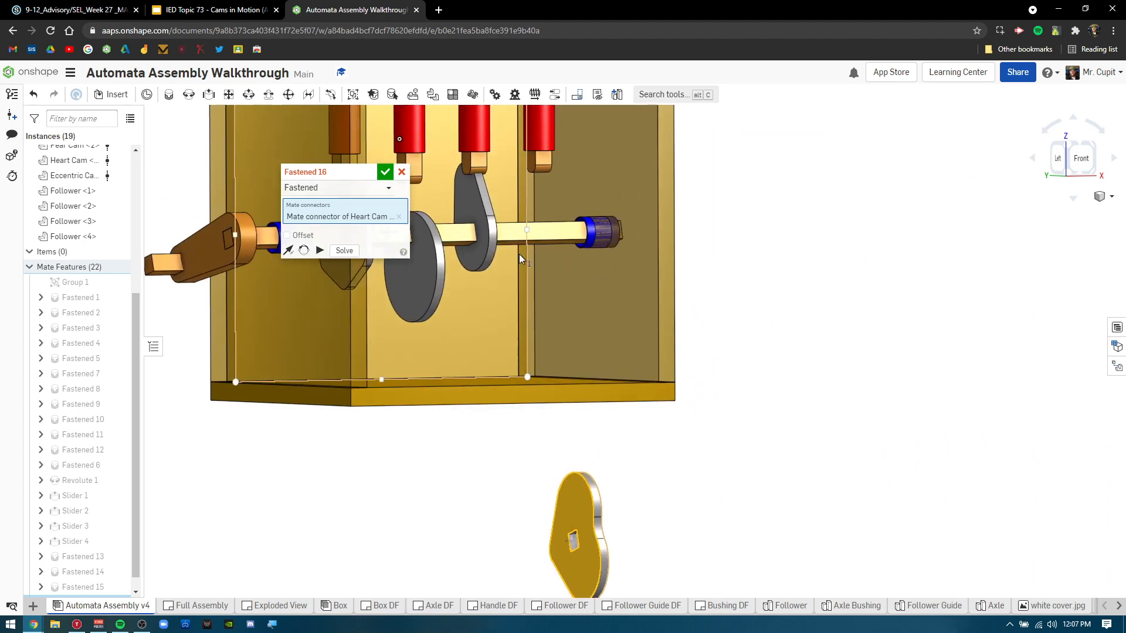
scroll(520, 258, "up", 6)
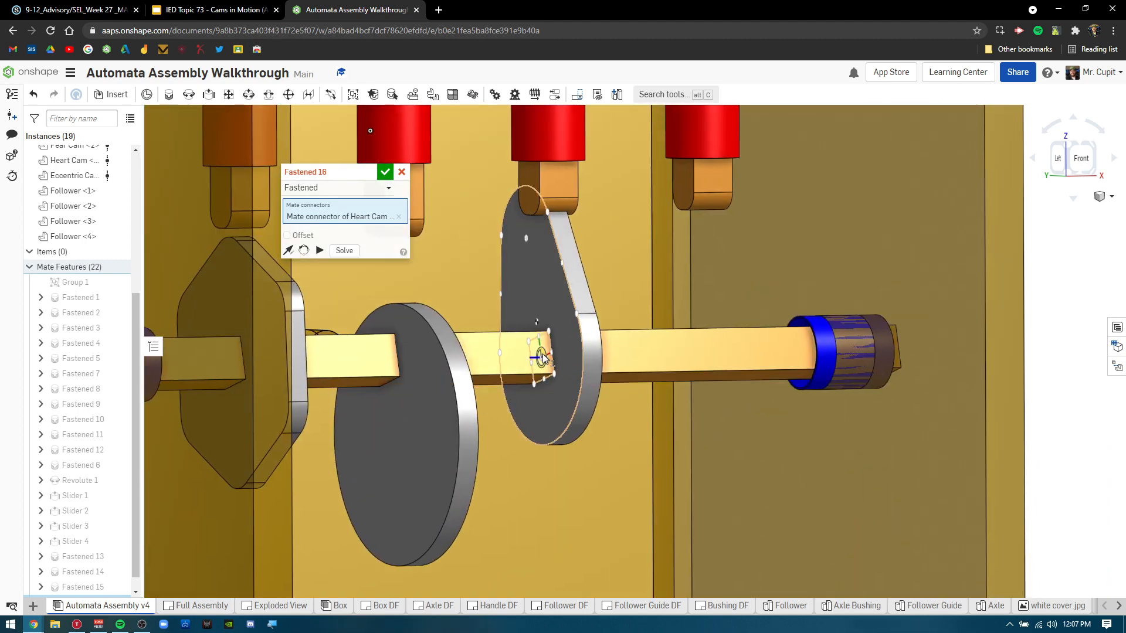
left_click(542, 358)
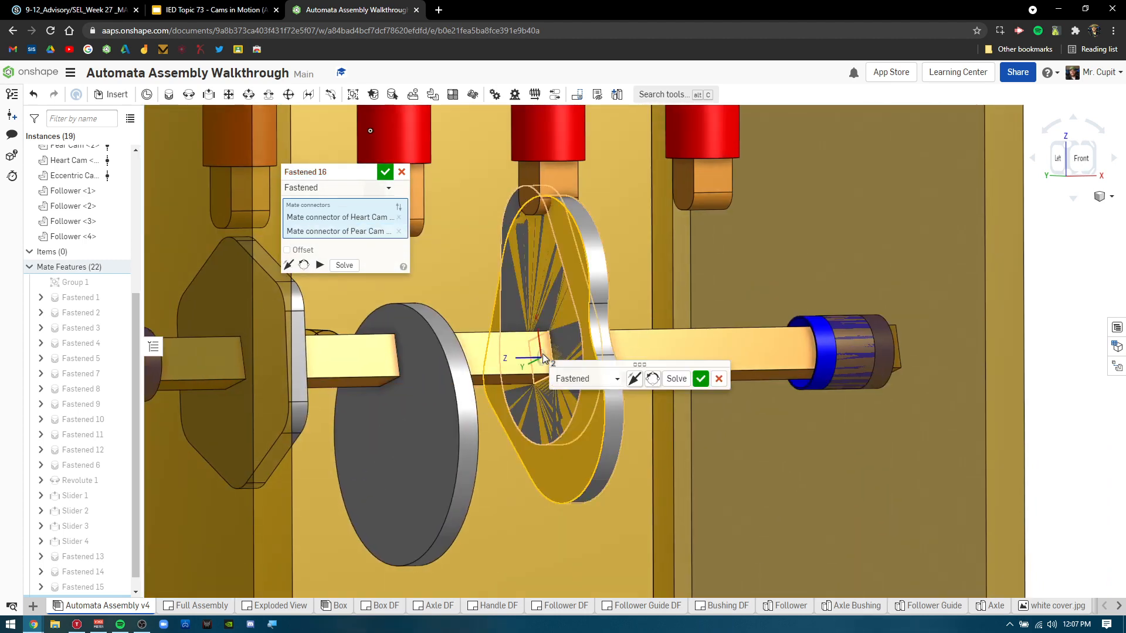
- Offset the Heart Cam by -1 in along Z from the Pear Cam, solve the assembly and accept the mate
left_click(287, 251)
left_click(371, 296)
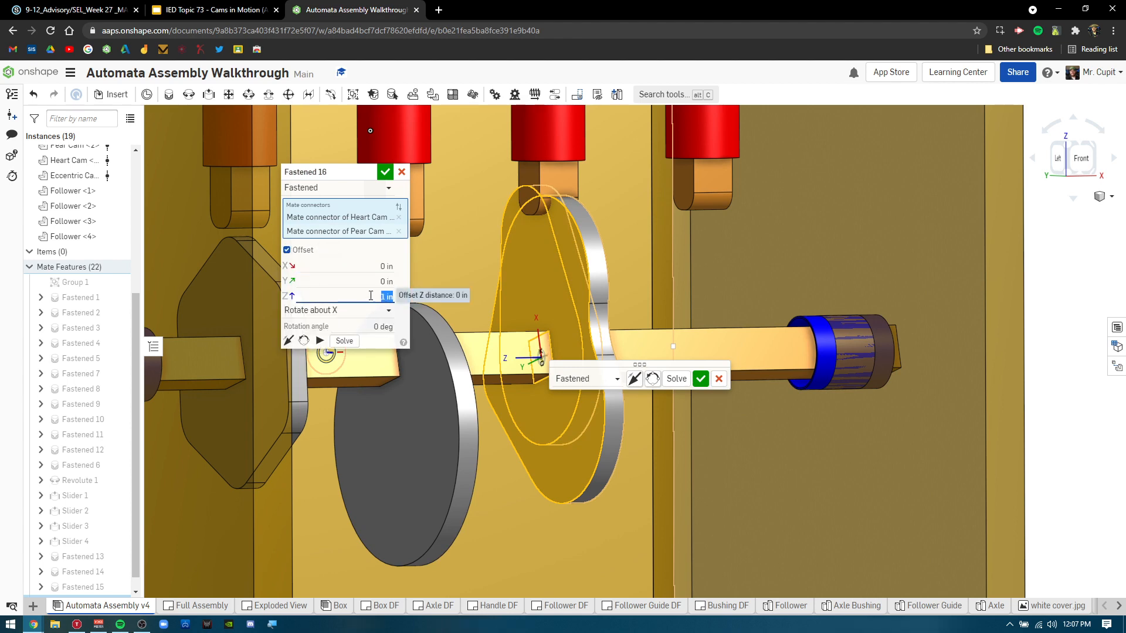
type("1")
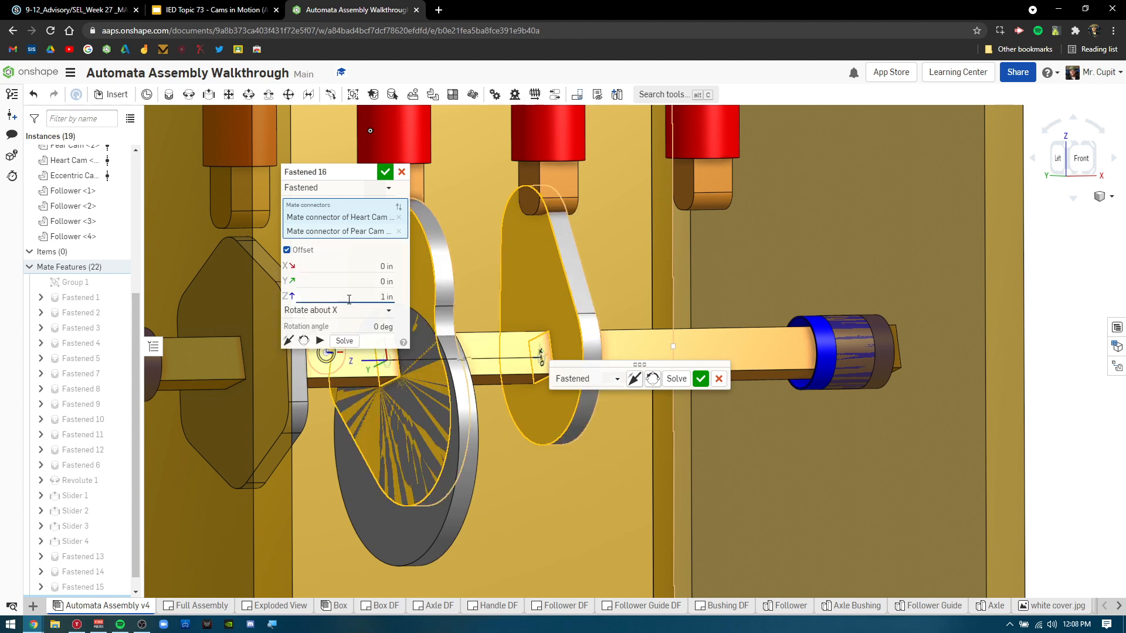
type("-")
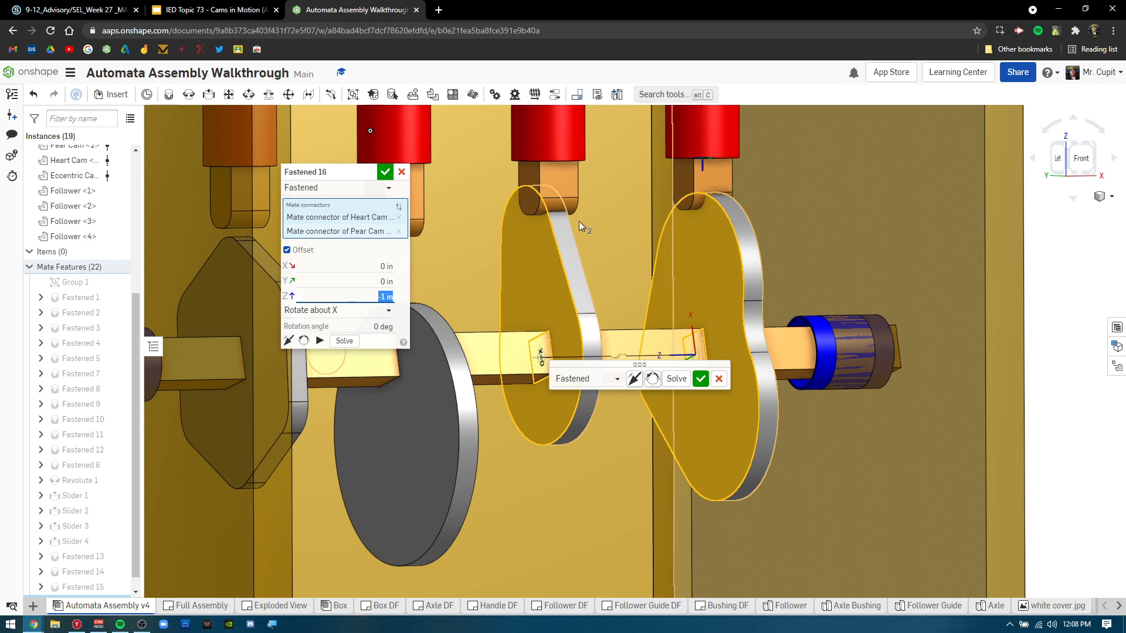
left_click(353, 342)
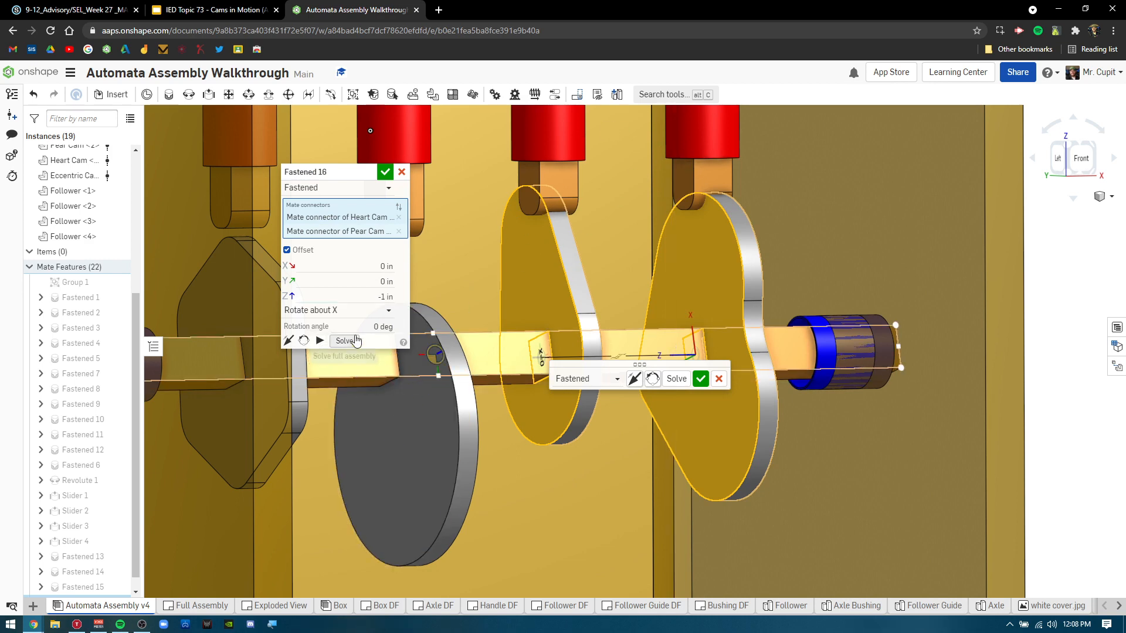
left_click(384, 172)
scroll(721, 414, "up", 5)
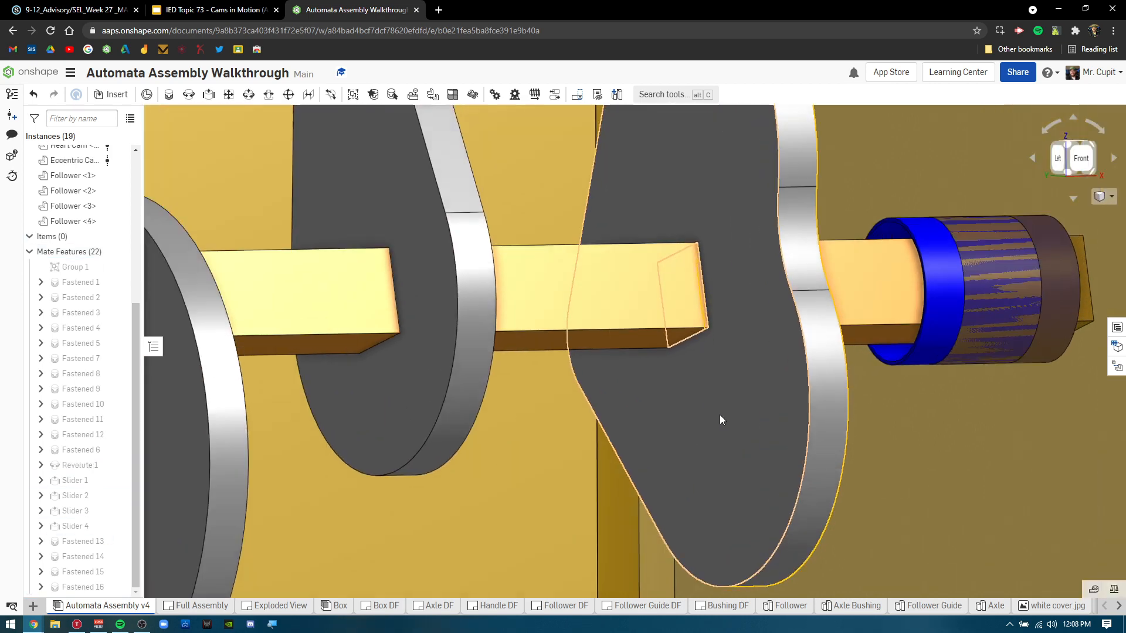
- Slide the followers above the Pear, Heart and Eccentric Cams up into their guides, clear of the cams
scroll(670, 237, "down", 5)
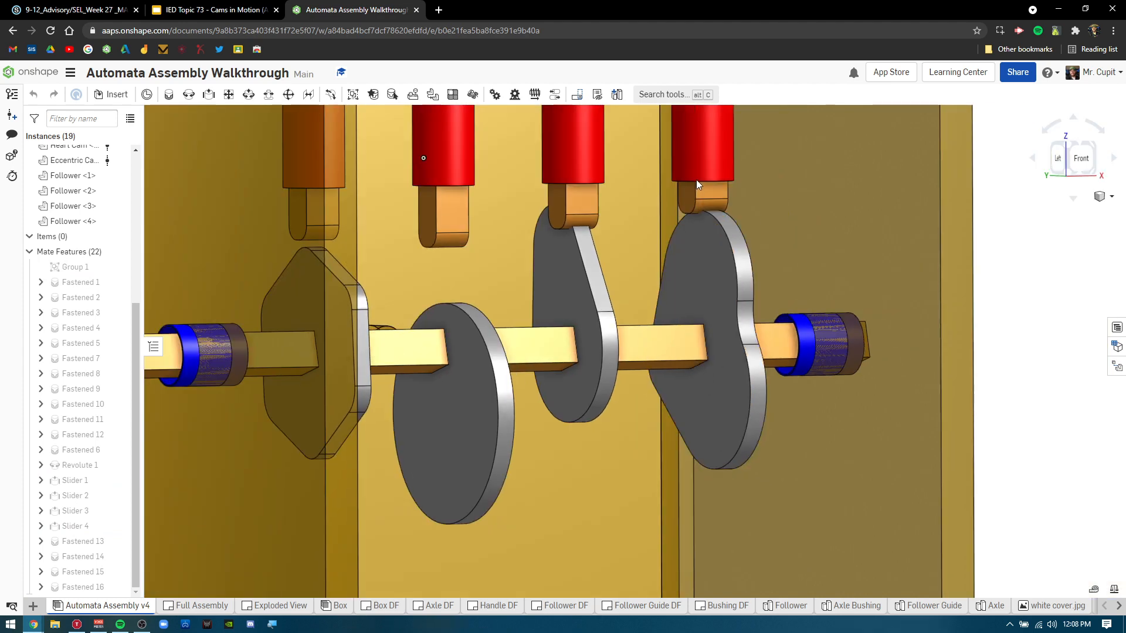
left_click_drag(696, 180, 698, 172)
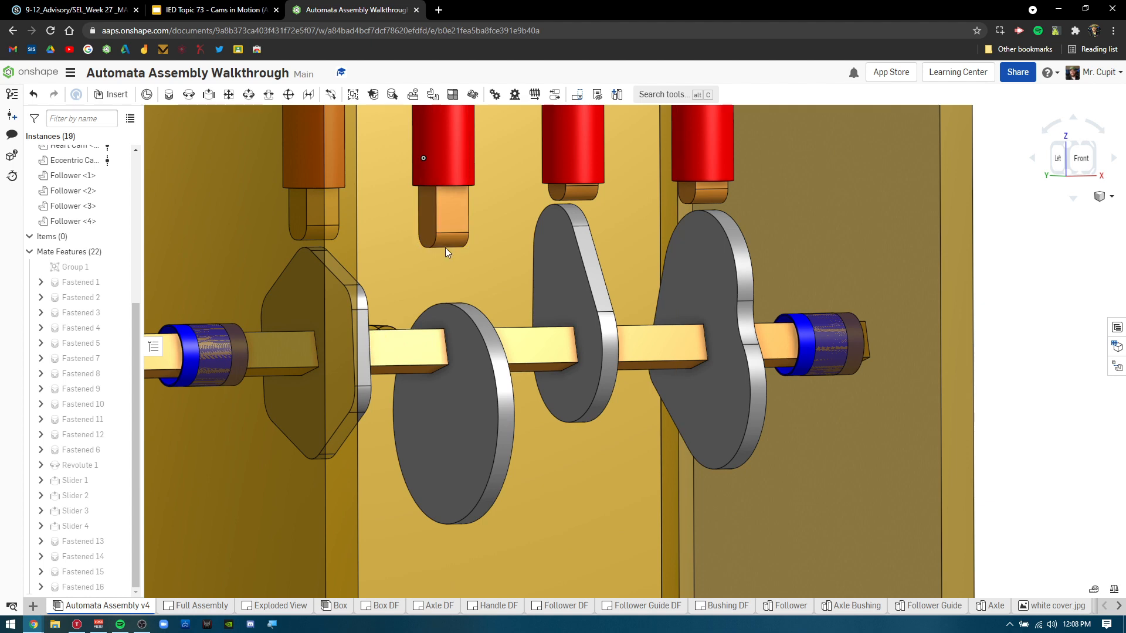
left_click_drag(457, 219, 457, 204)
scroll(438, 398, "down", 3)
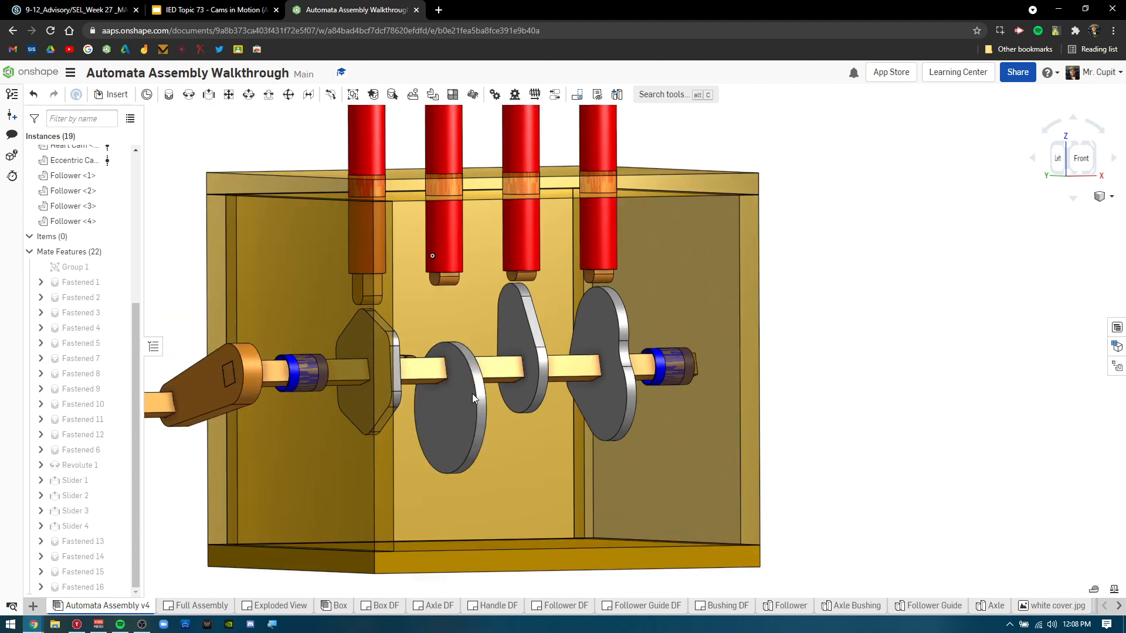
- Turn the crank half a turn and check the raised Eccentric Cam against its follower and guide
middle_click_drag(472, 393, 572, 377)
left_click_drag(259, 383, 455, 379)
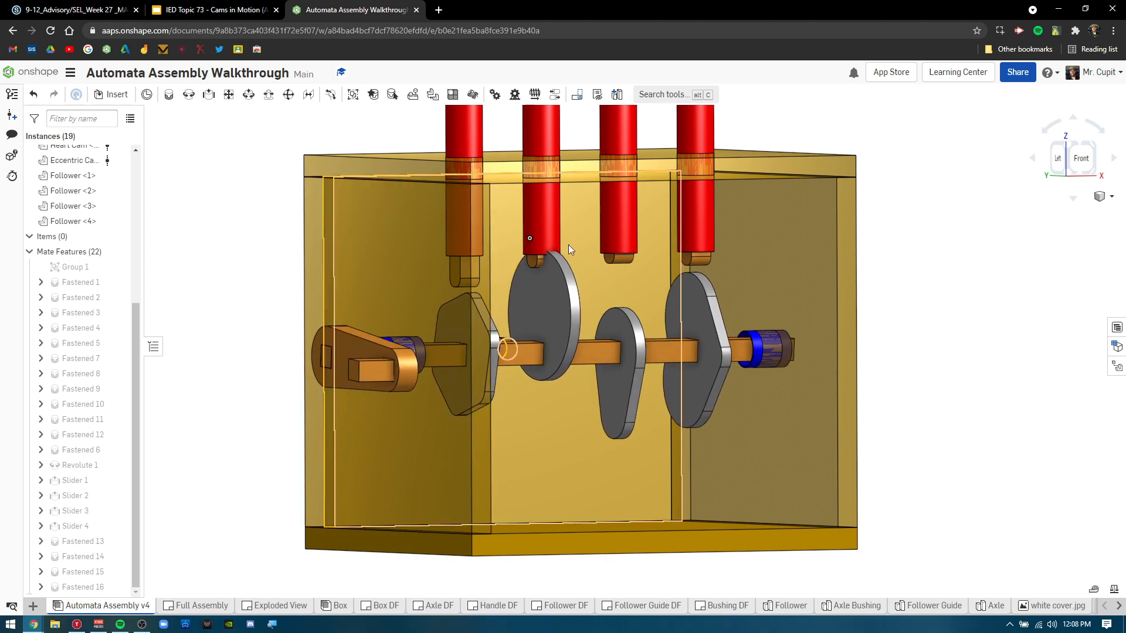
scroll(523, 246, "up", 8)
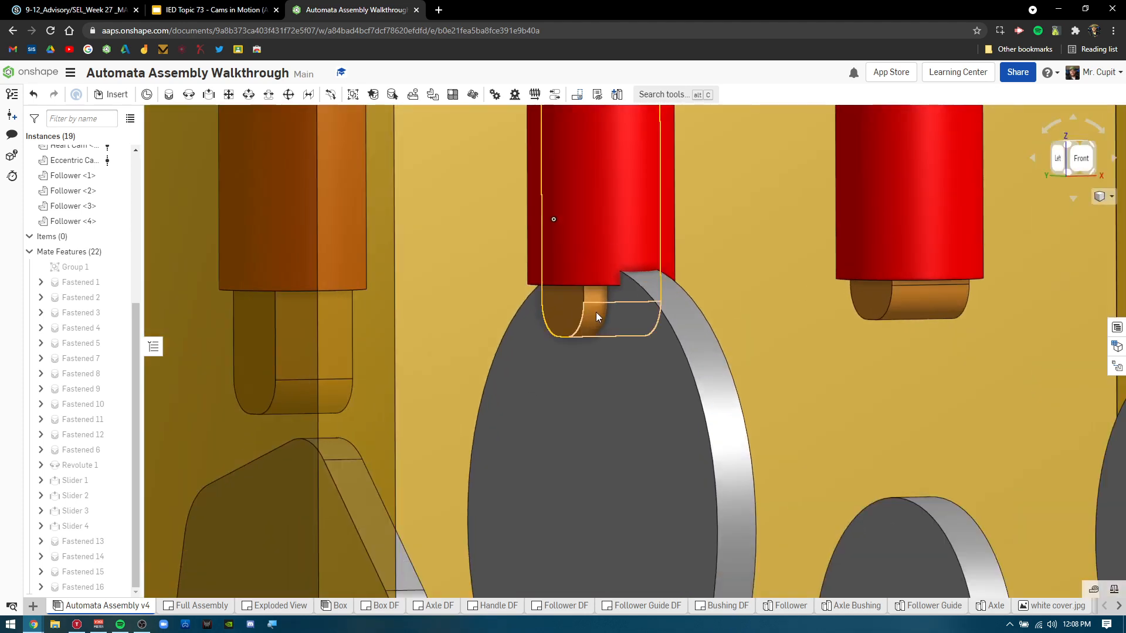
scroll(788, 326, "down", 5)
- Edit the fastened mate of the follower guide above the Eccentric Cam, offset it 0.25 in along Z, solve and accept
middle_click_drag(783, 325, 605, 466)
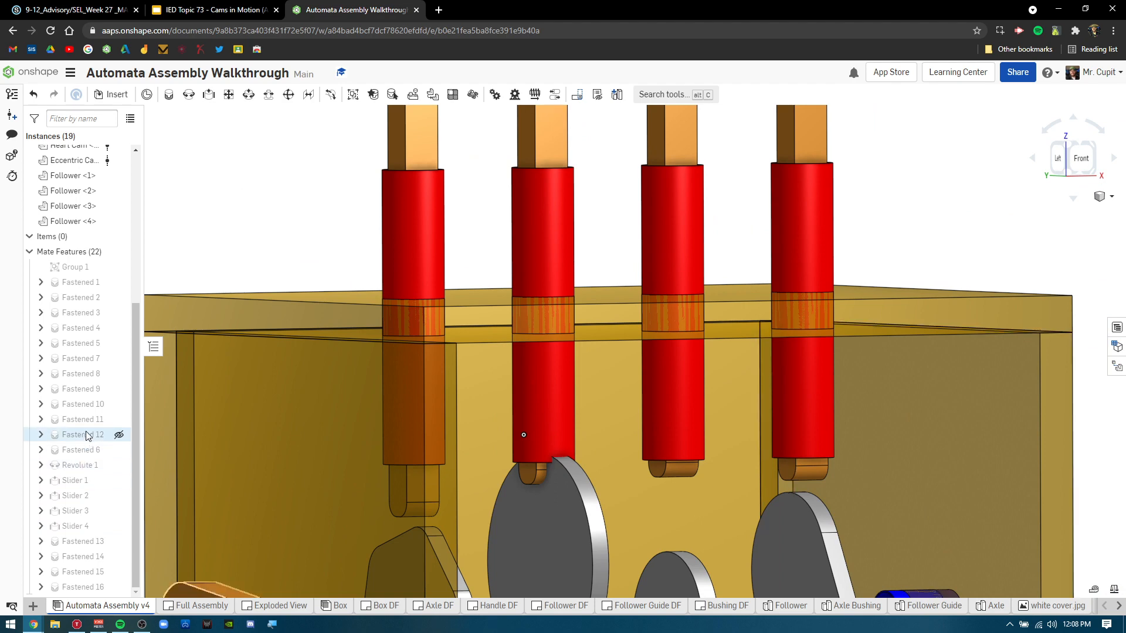
left_click(81, 380)
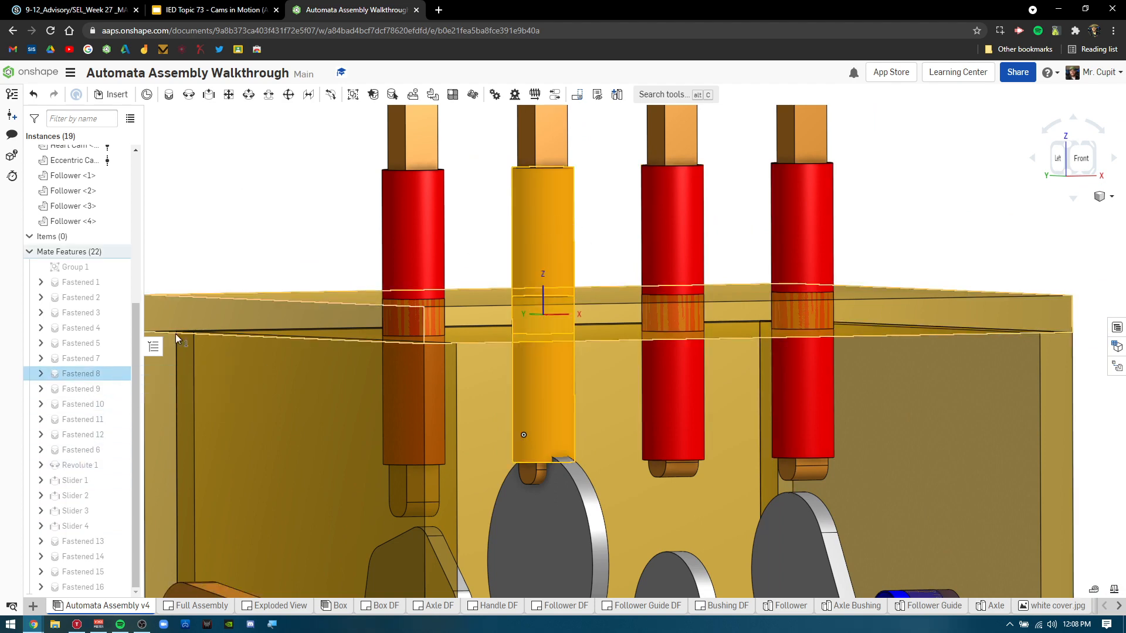
double_click(82, 375)
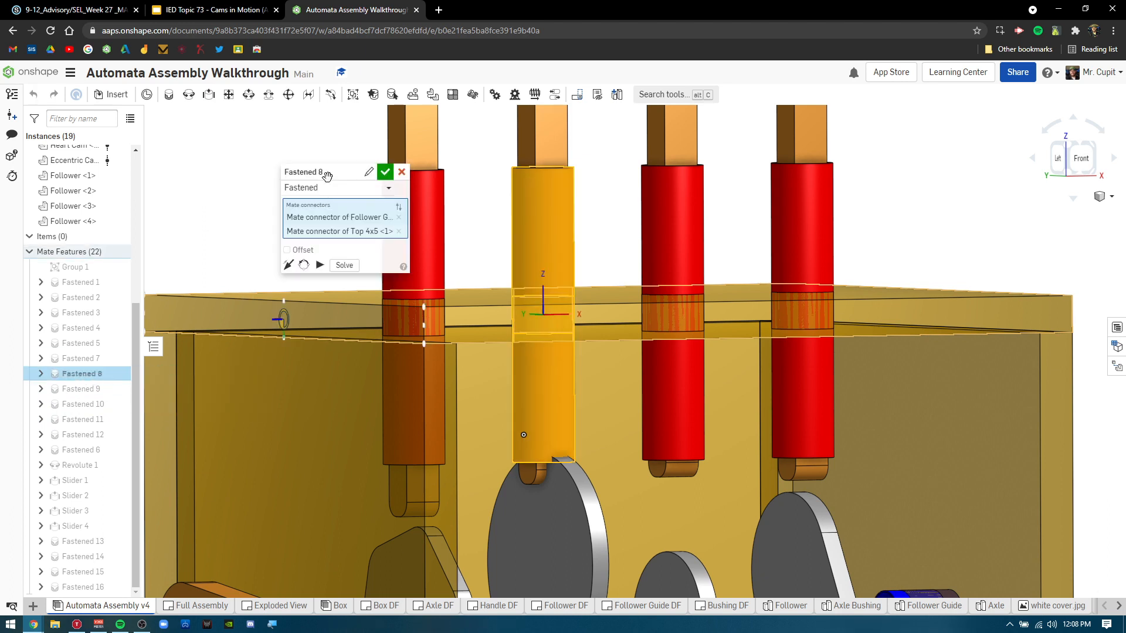
left_click_drag(327, 176, 253, 186)
left_click(225, 256)
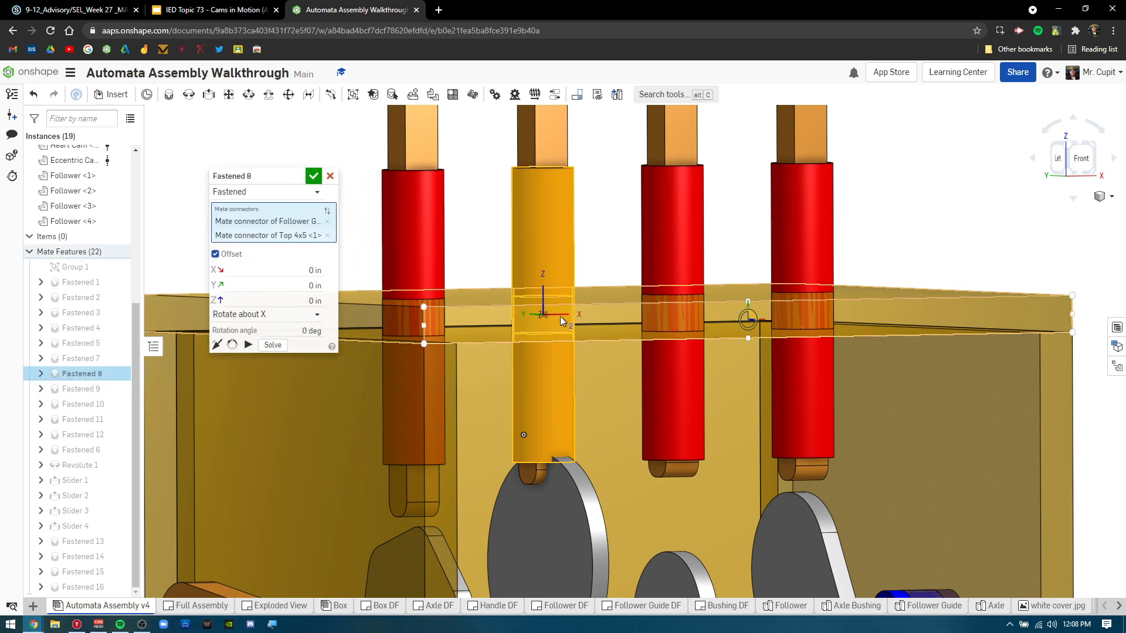
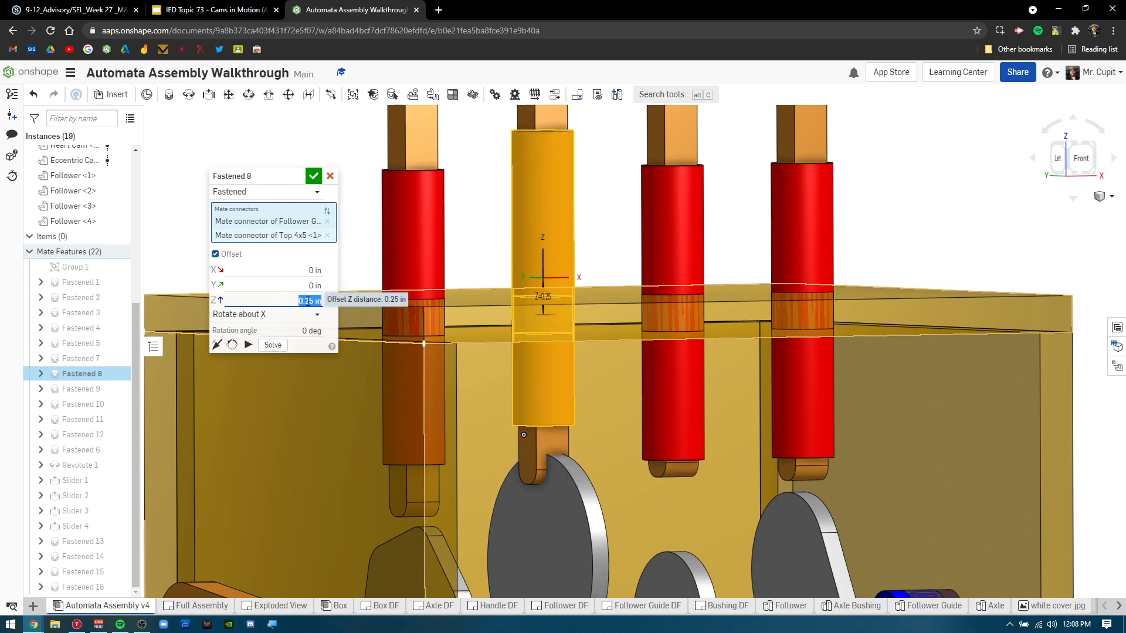
left_click(273, 345)
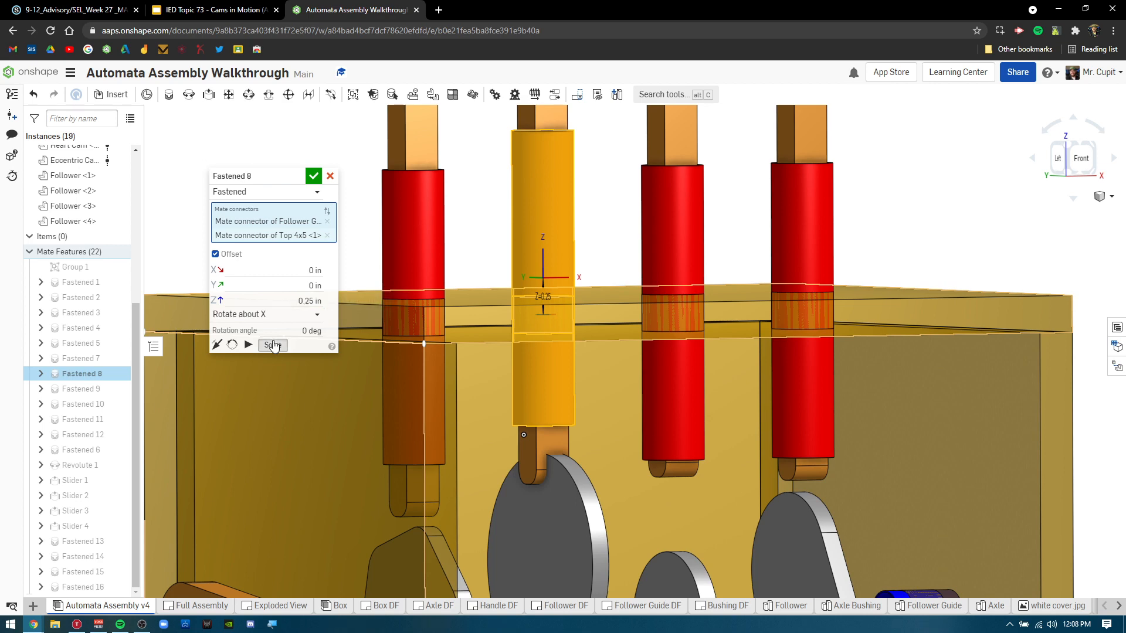
left_click(317, 176)
- Slide the follower above the Eccentric Cam up into its raised guide, clear of the cam
scroll(557, 445, "up", 2)
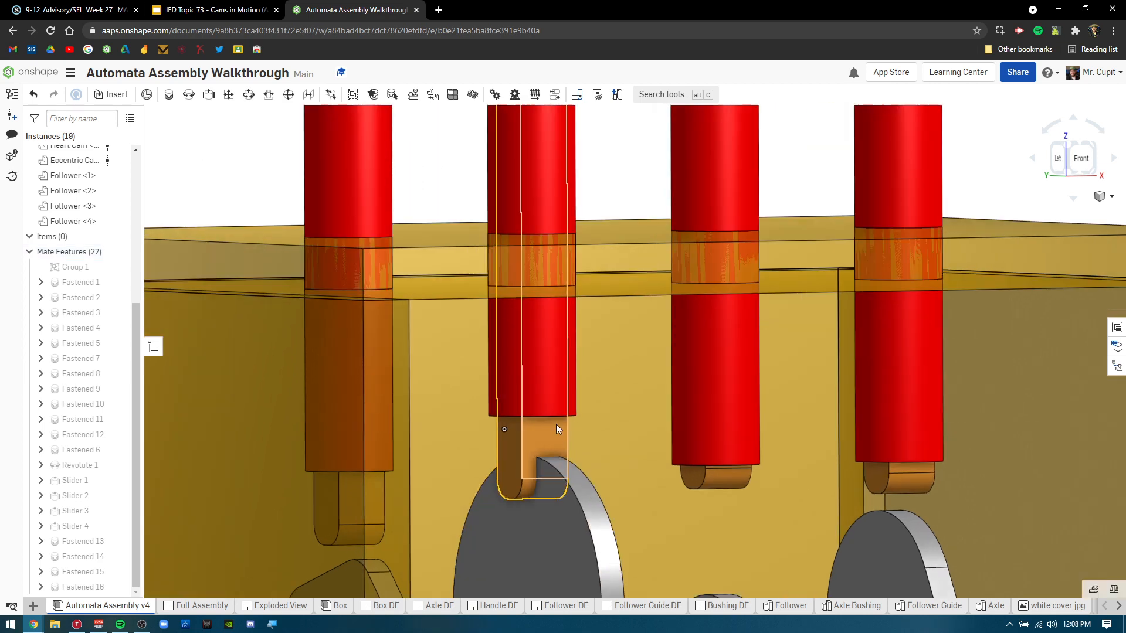
left_click_drag(533, 438, 547, 386)
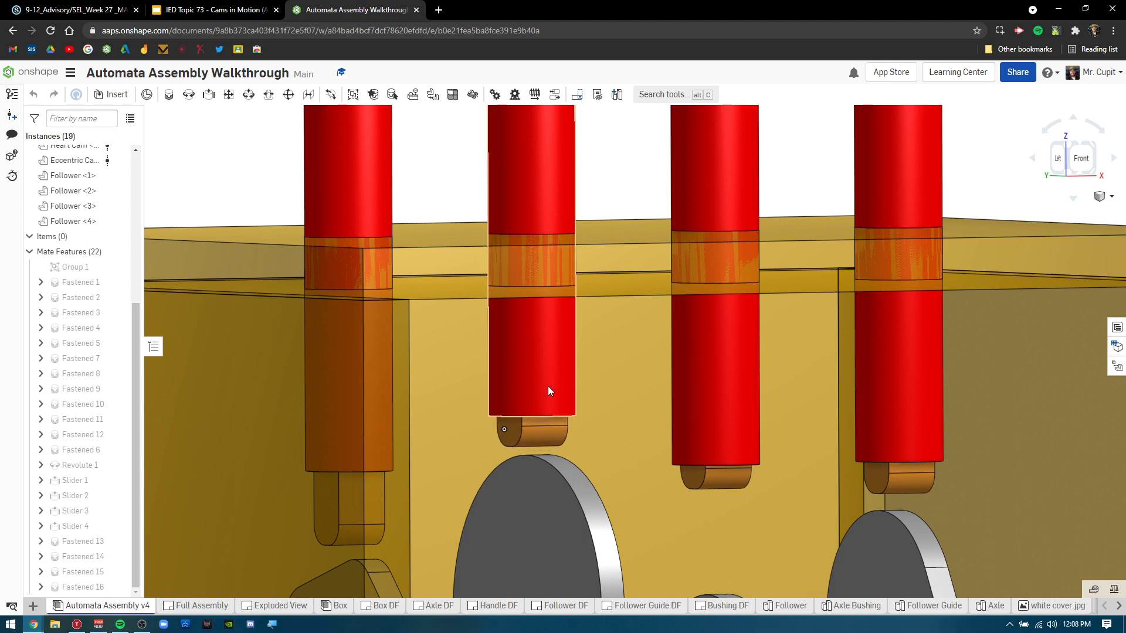
scroll(618, 438, "down", 6)
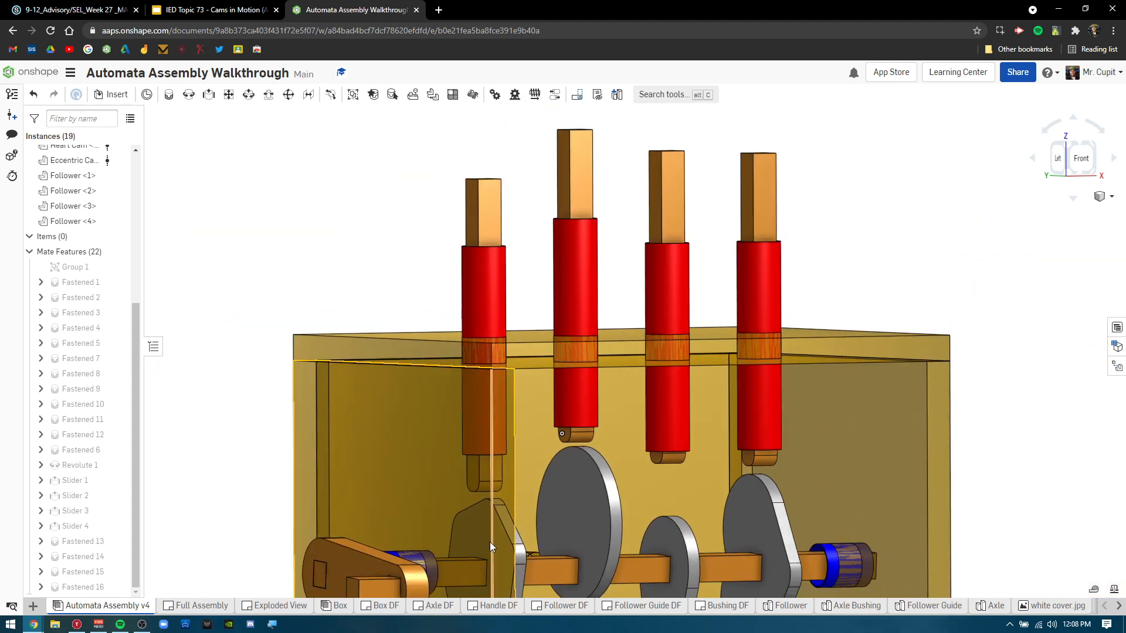
middle_click_drag(571, 510, 528, 361)
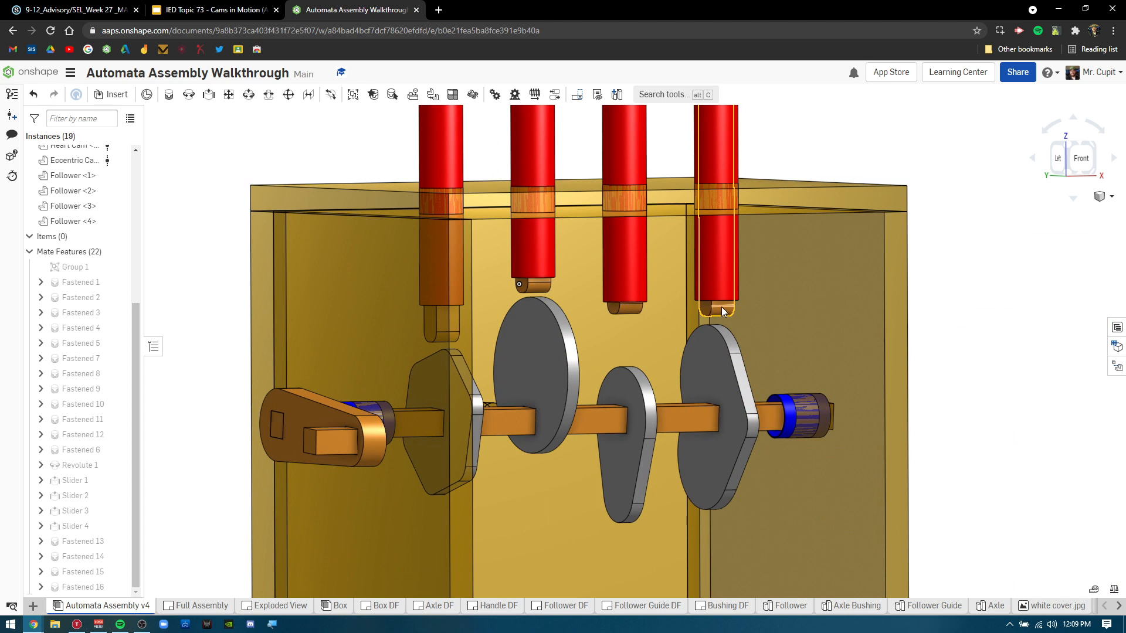
- Lower the Heart Cam's follower slightly, rotate the cams until the Pear Cam points up, and lower the Eccentric Cam's follower
left_click_drag(721, 309, 724, 316)
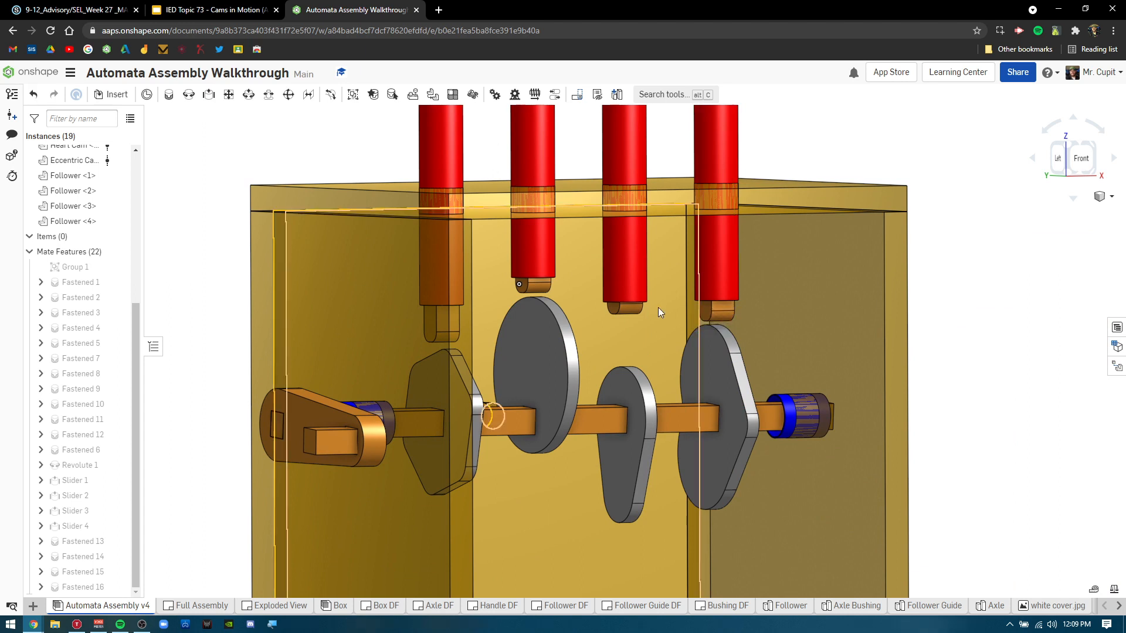
left_click_drag(620, 470, 620, 280)
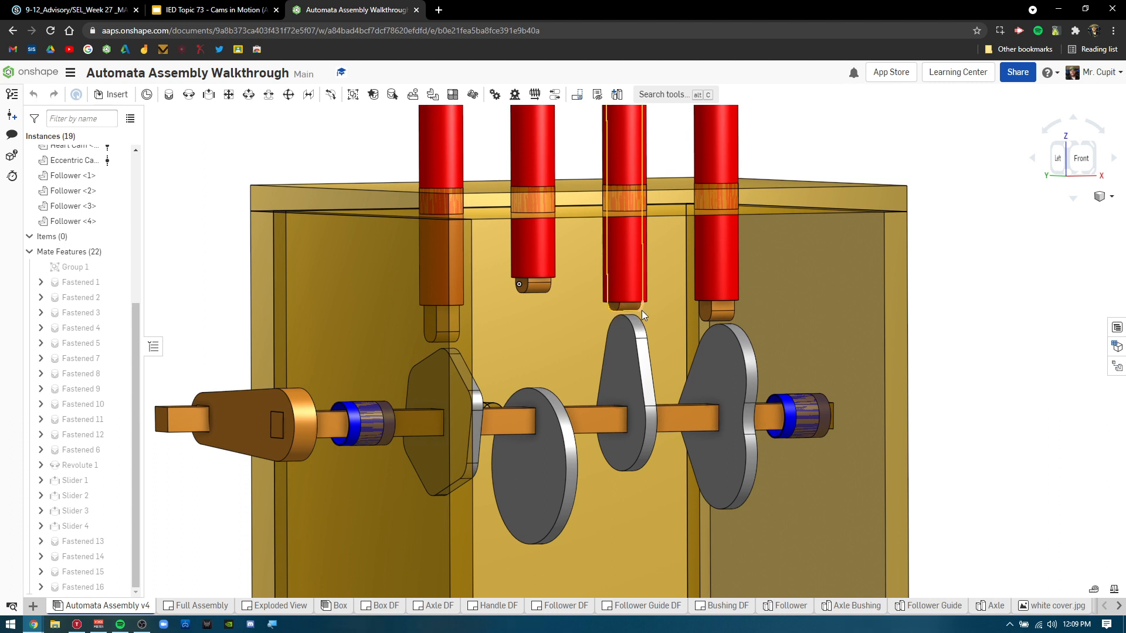
left_click_drag(542, 289, 547, 357)
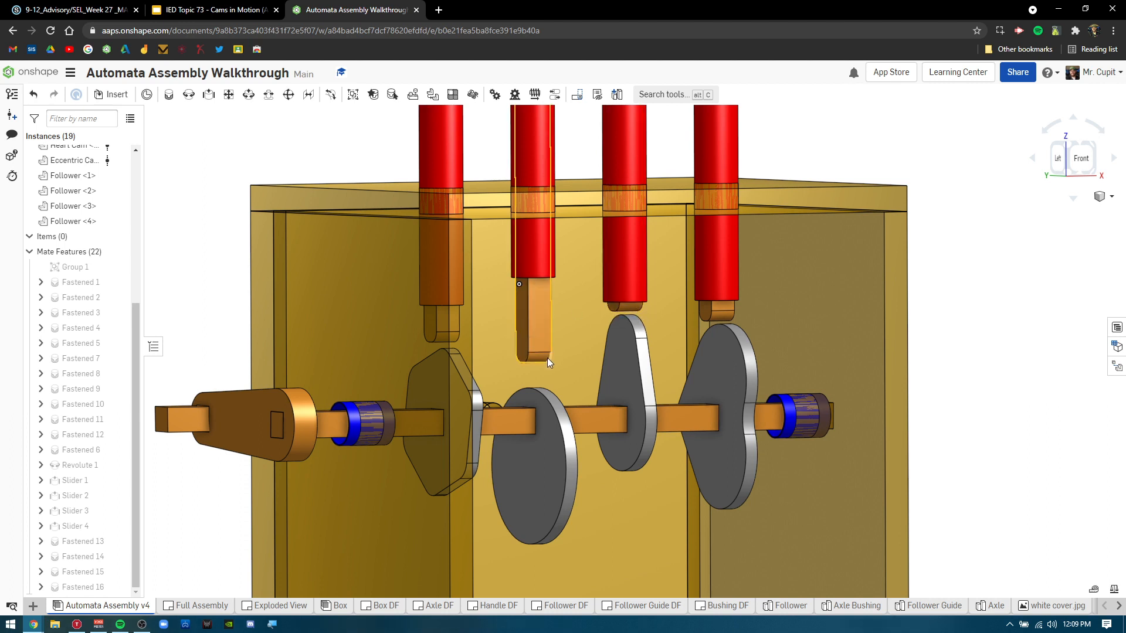
- Examine the guide heights above the box and the clearance between each follower and its cam
scroll(625, 383, "down", 3)
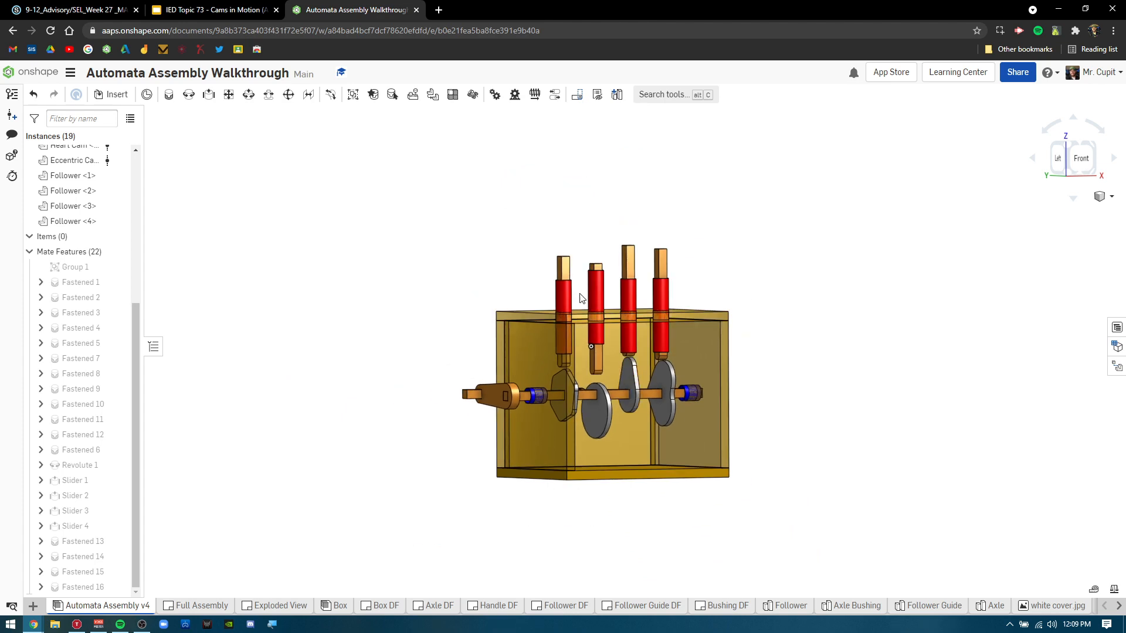
scroll(632, 280, "up", 3)
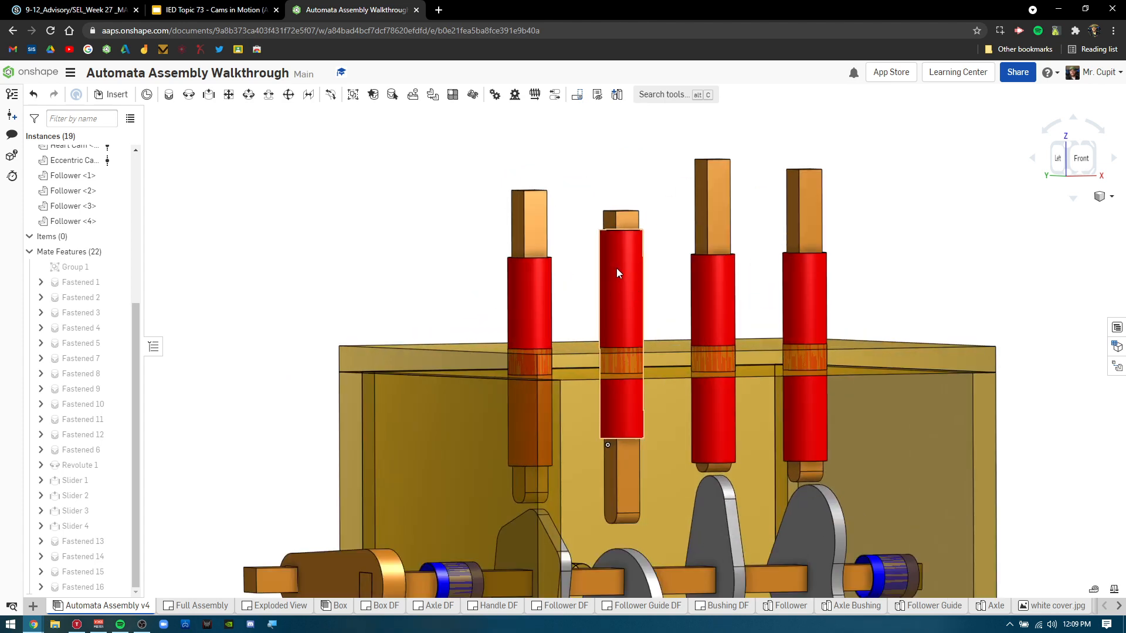
middle_click_drag(651, 427, 568, 248)
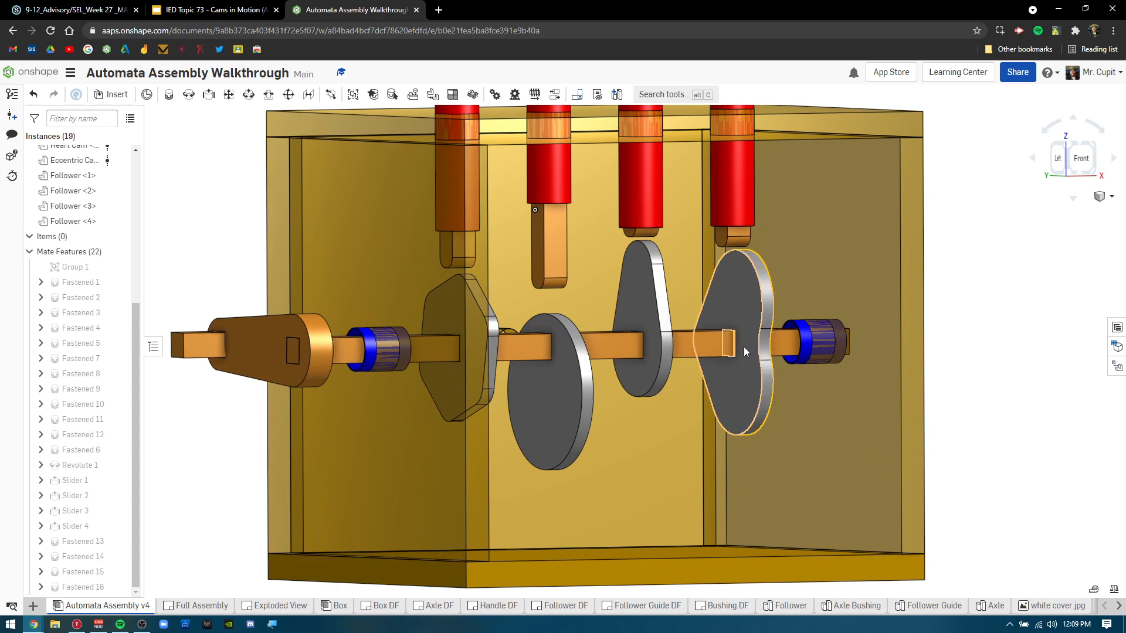
scroll(617, 381, "down", 1)
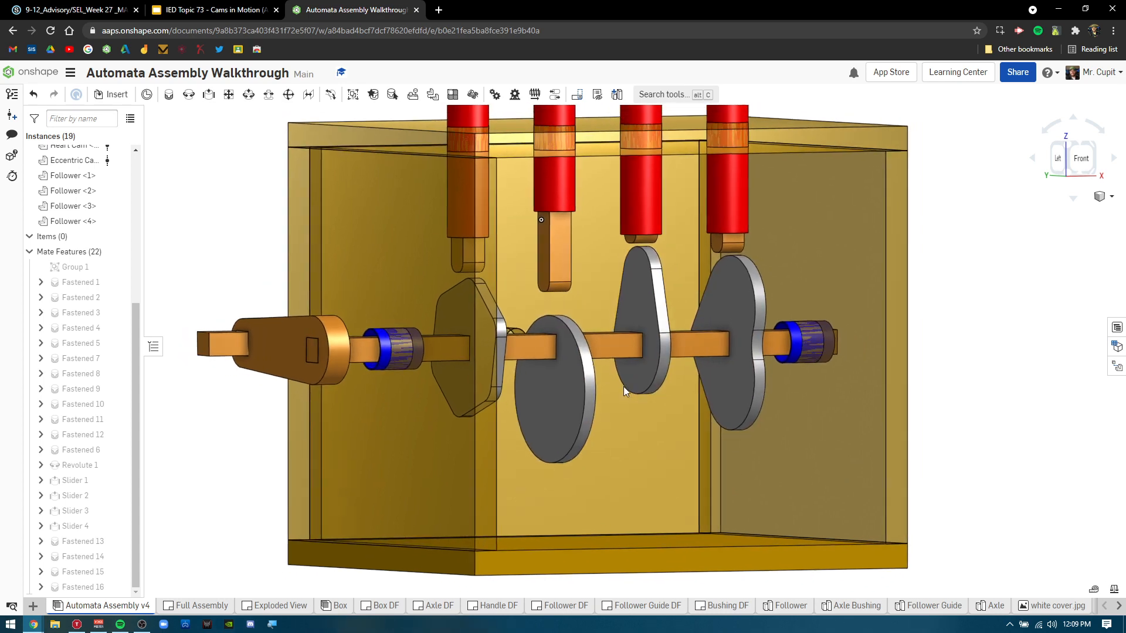
scroll(624, 386, "down", 4)
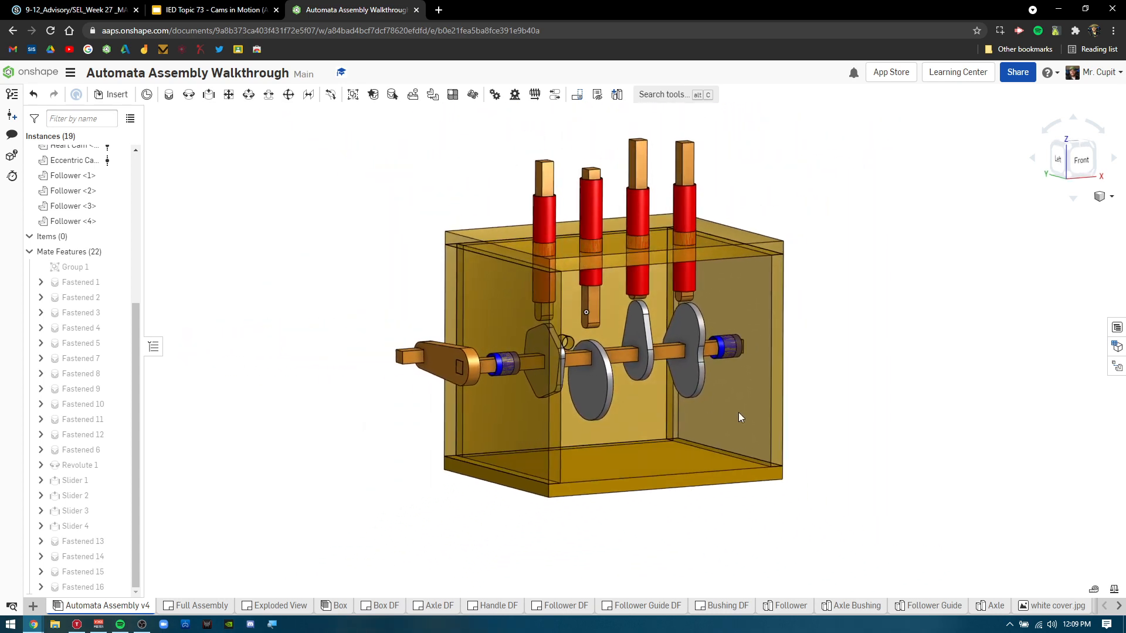
right_click_drag(874, 353, 878, 361)
scroll(879, 365, "down", 1)
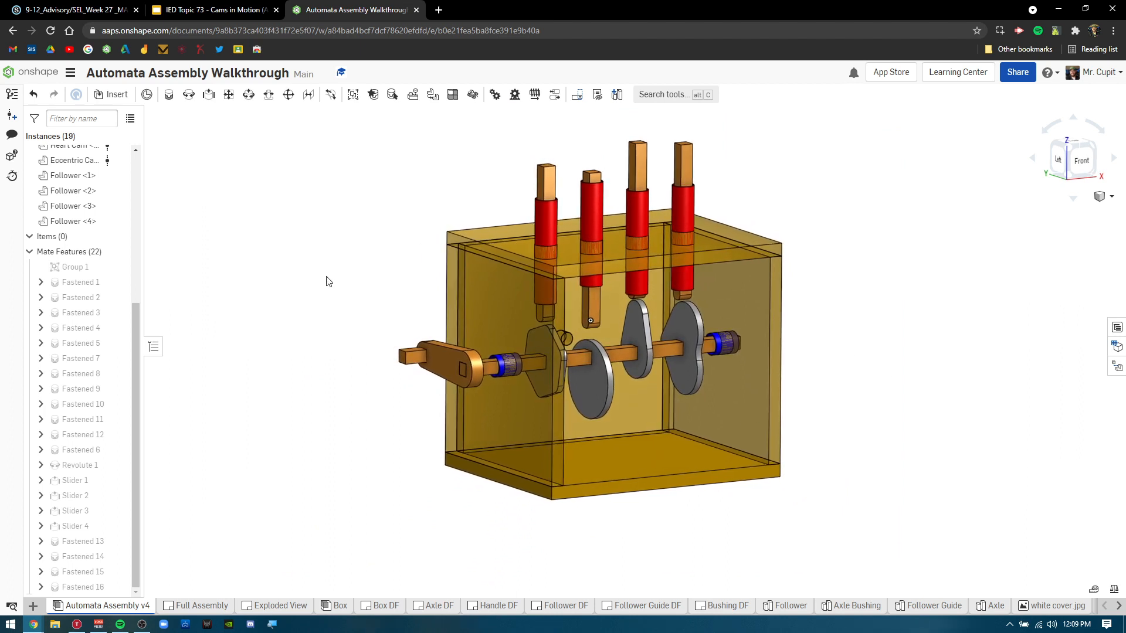
scroll(328, 217, "down", 1)
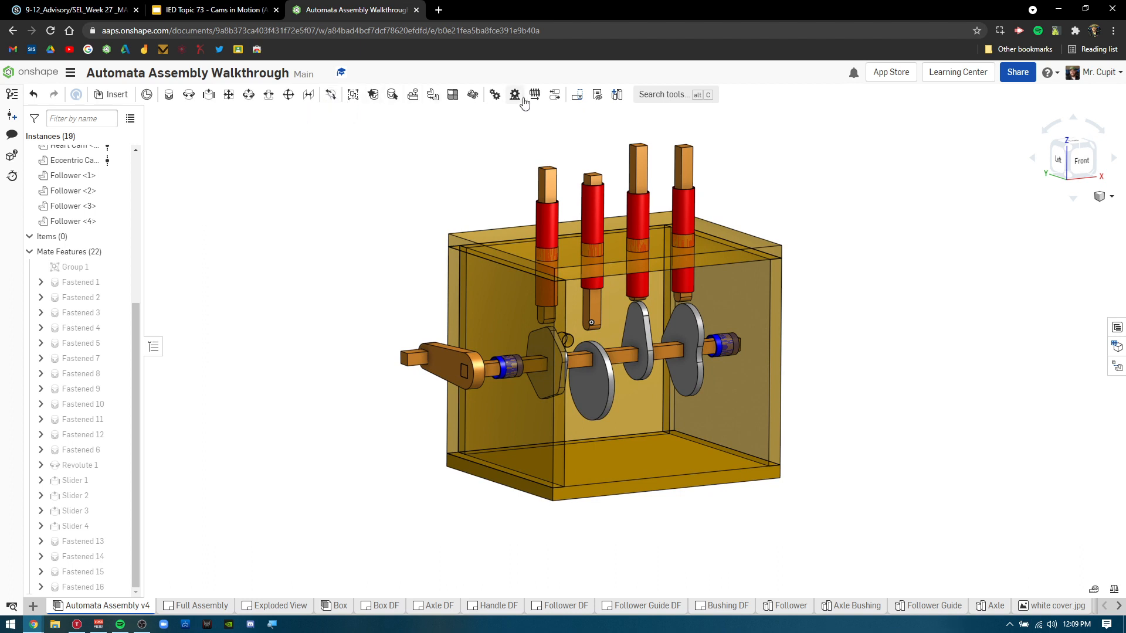
- Start a tangent mate with the bottom face of the follower above the Hex Cam as the first selection
left_click(330, 97)
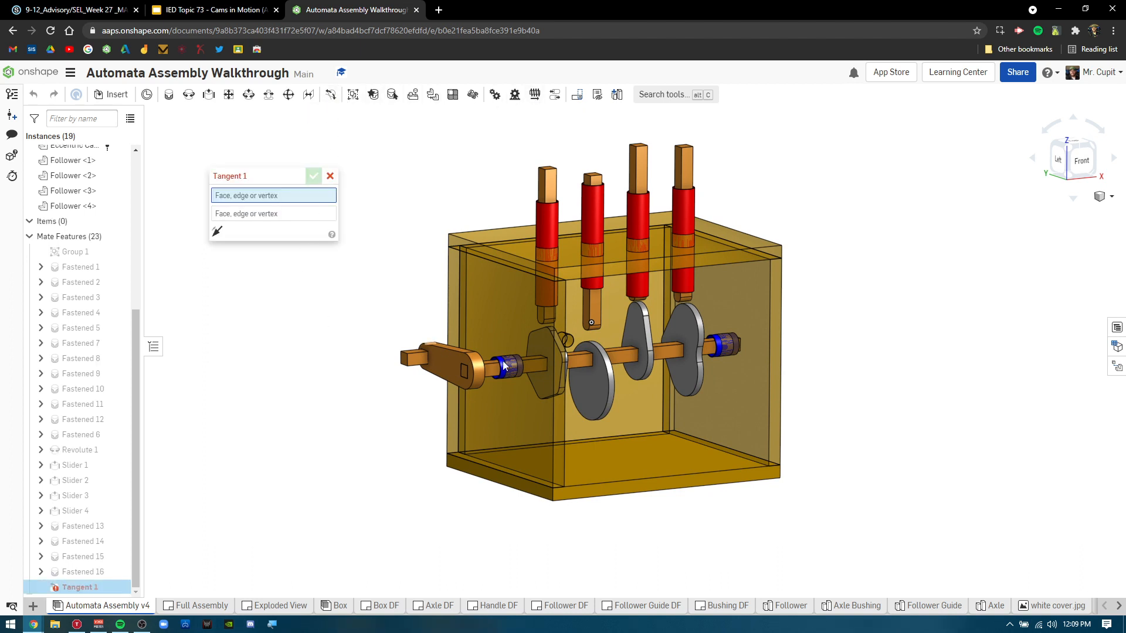
right_click_drag(605, 340, 590, 338)
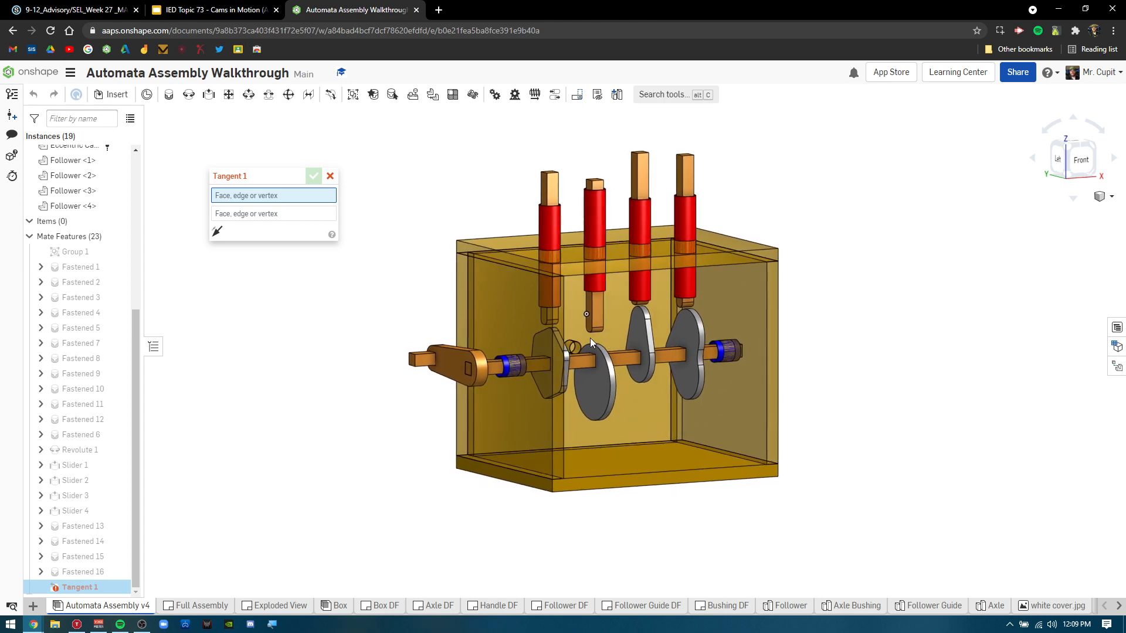
scroll(491, 370, "up", 5)
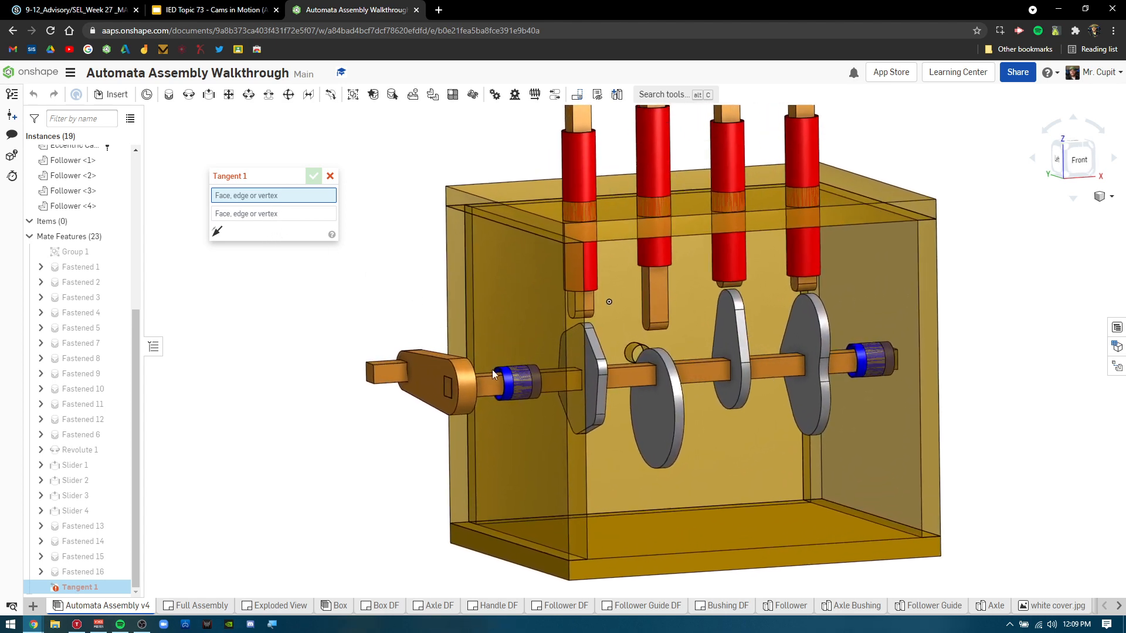
scroll(491, 370, "up", 2)
scroll(607, 314, "up", 7)
right_click_drag(620, 329, 561, 252)
scroll(596, 297, "up", 4)
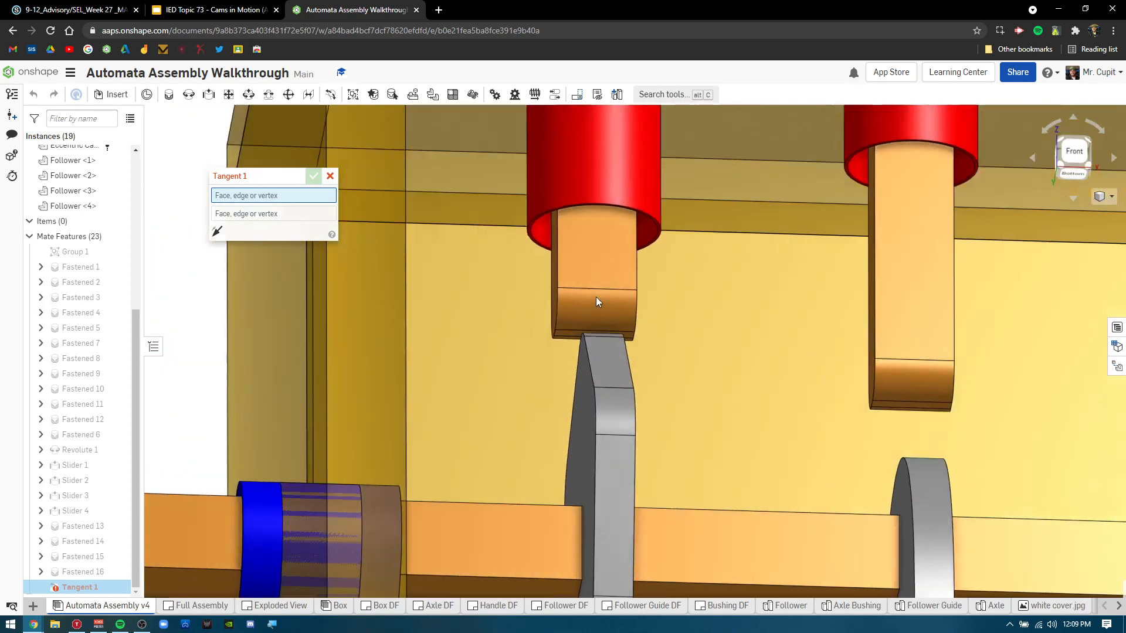
scroll(596, 297, "up", 10)
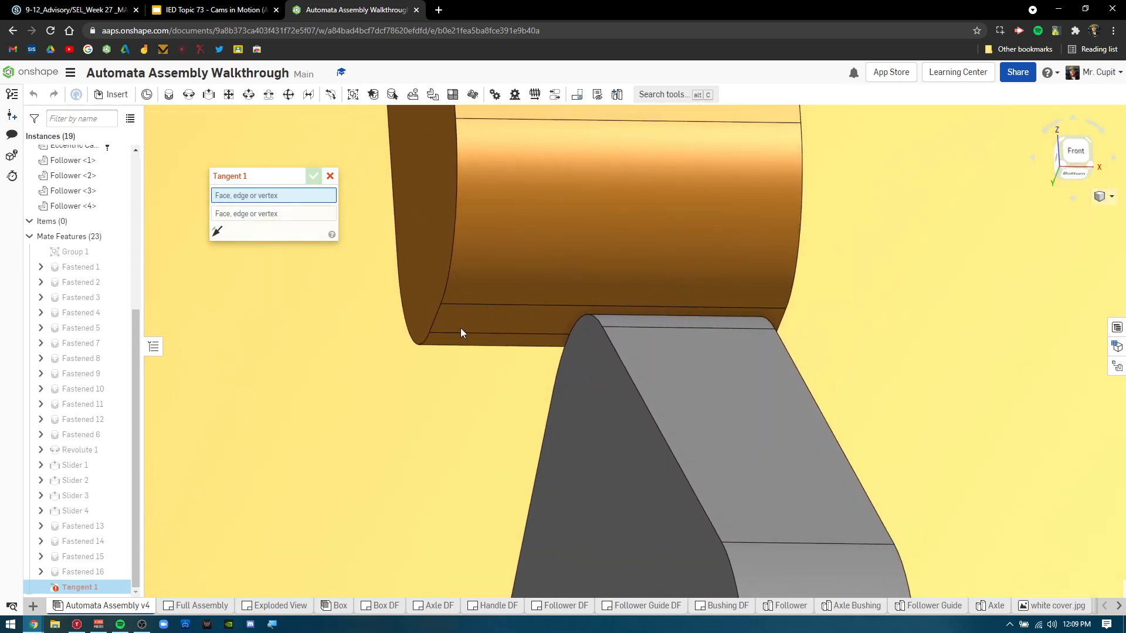
left_click(506, 323)
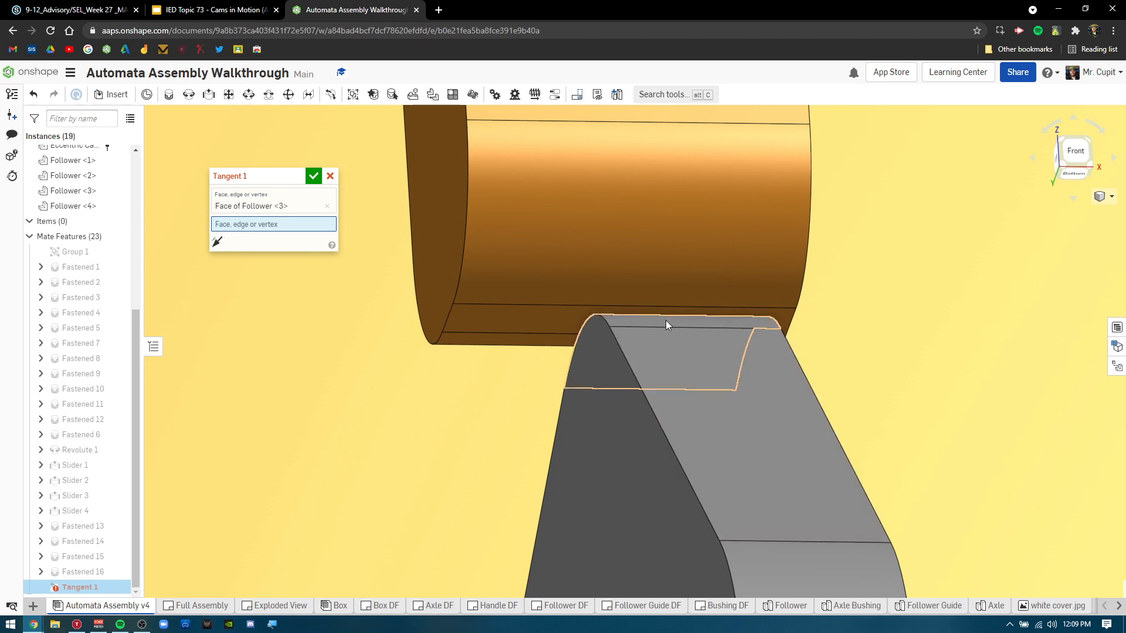
- Select the Hex Cam's outer rim faces as the second tangent selection and accept the mate
left_click(682, 361)
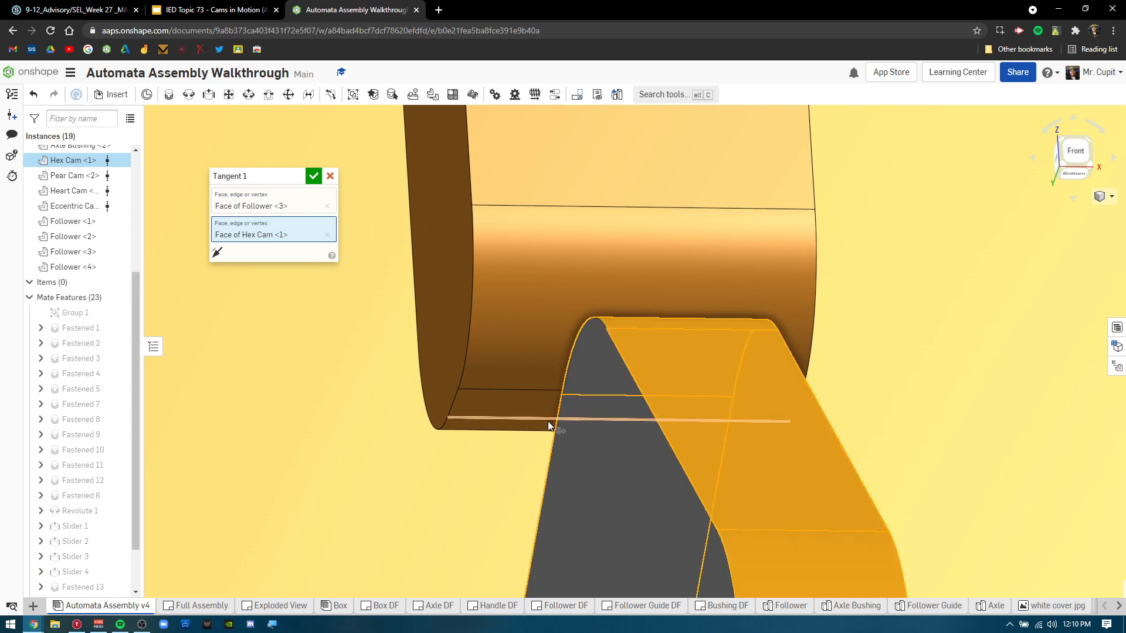
right_click_drag(548, 421, 633, 425)
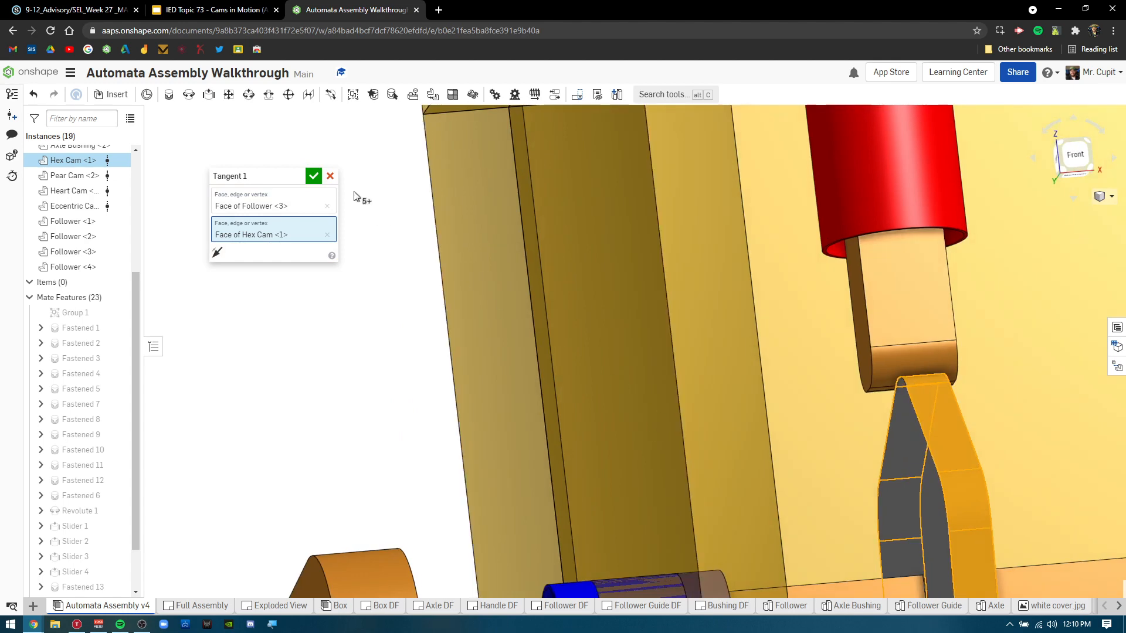
left_click(313, 176)
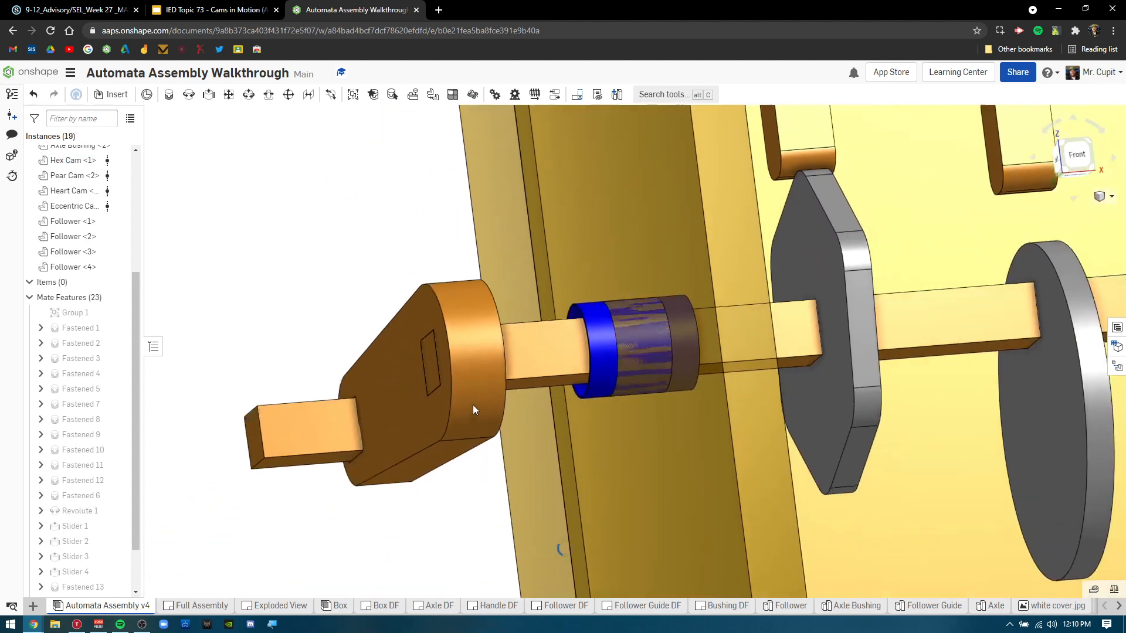
- Turn the crank handle down towards the front to test the Hex Cam's tangent mate with its follower
scroll(473, 405, "down", 3)
right_click_drag(472, 405, 423, 311)
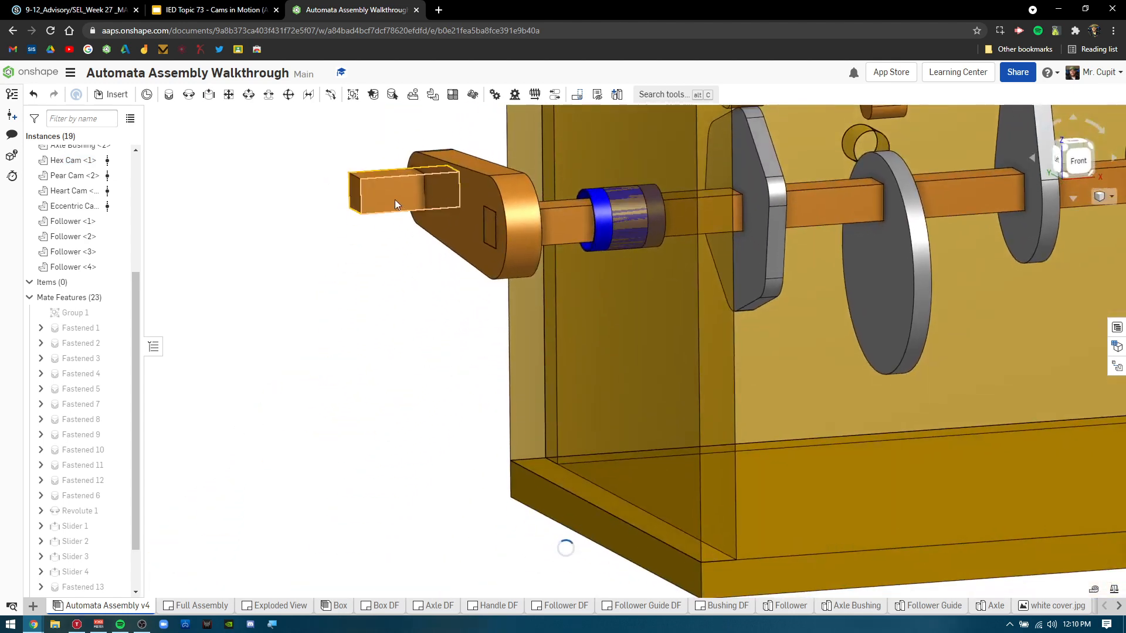
scroll(437, 319, "down", 5)
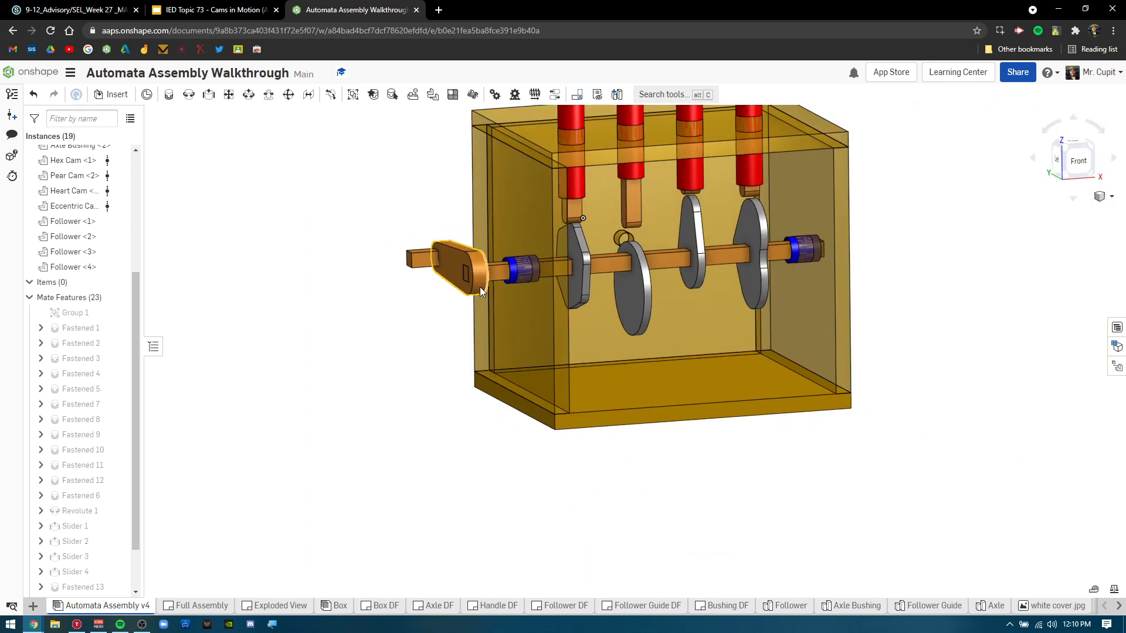
left_click_drag(422, 299, 498, 406)
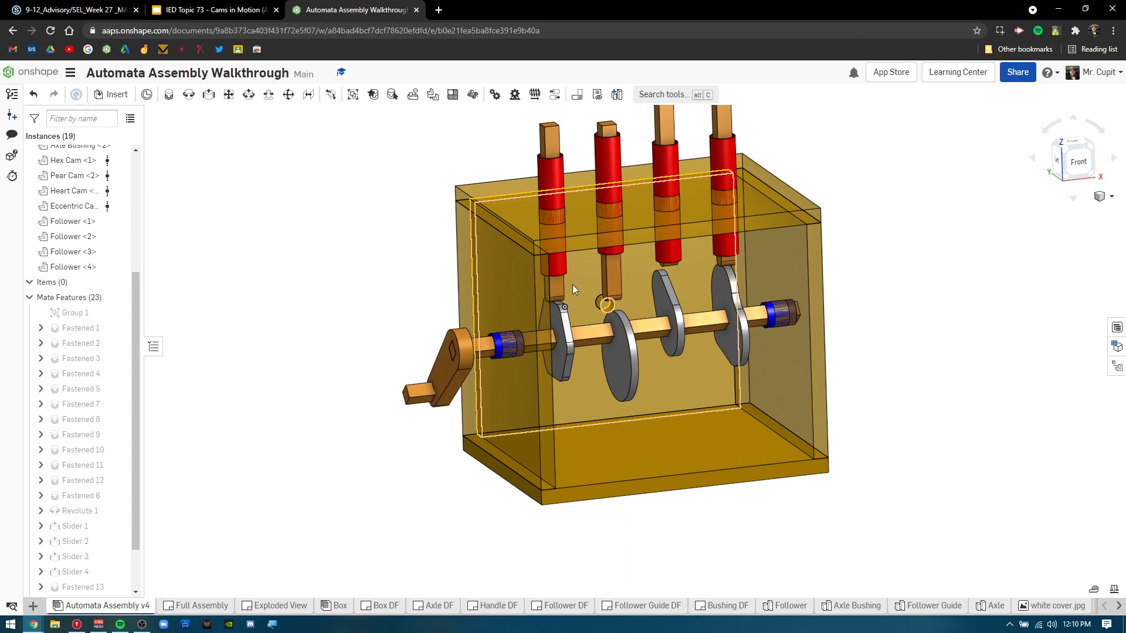
- Animate the Revolute 1 mate from 0 to 360 deg in 300 steps with Reciprocate playback, and close the animation
scroll(98, 557, "down", 1)
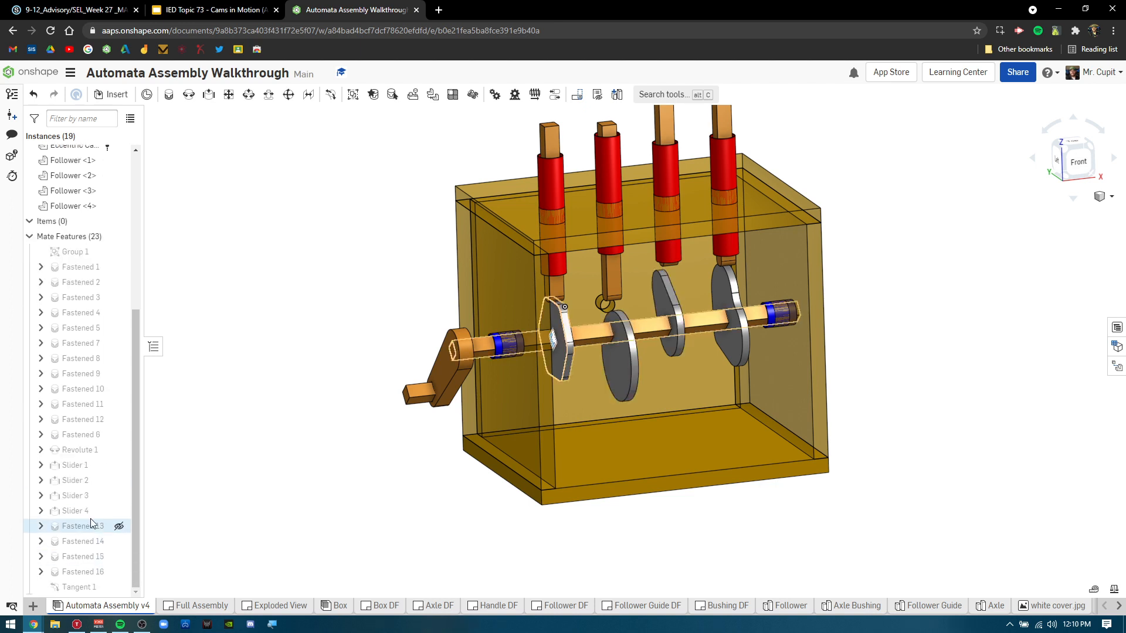
right_click(94, 455)
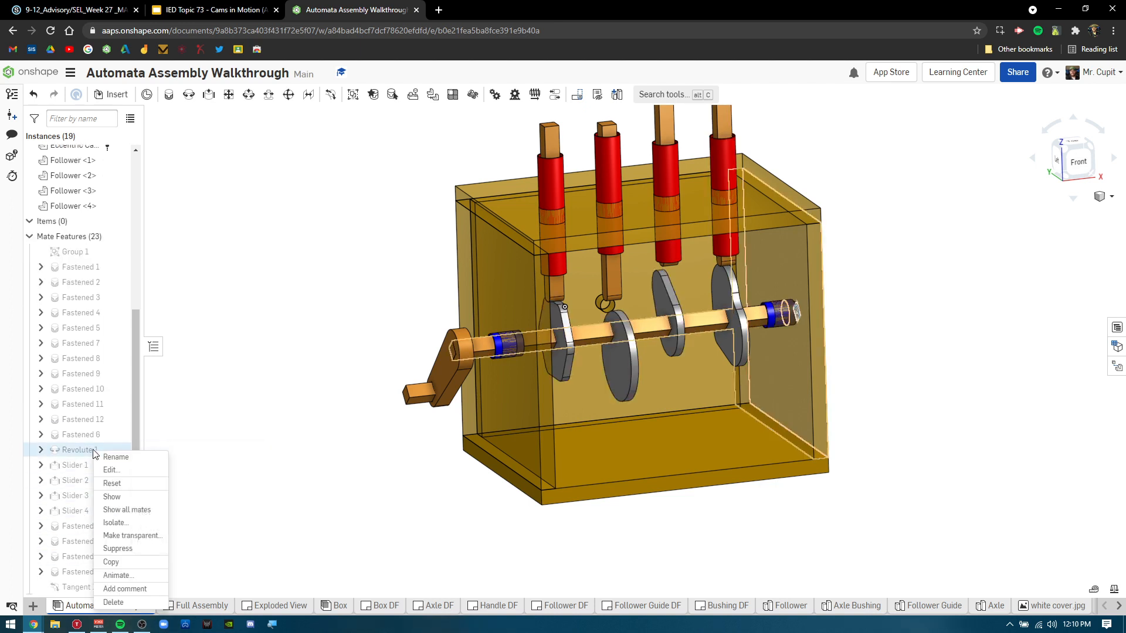
left_click(136, 574)
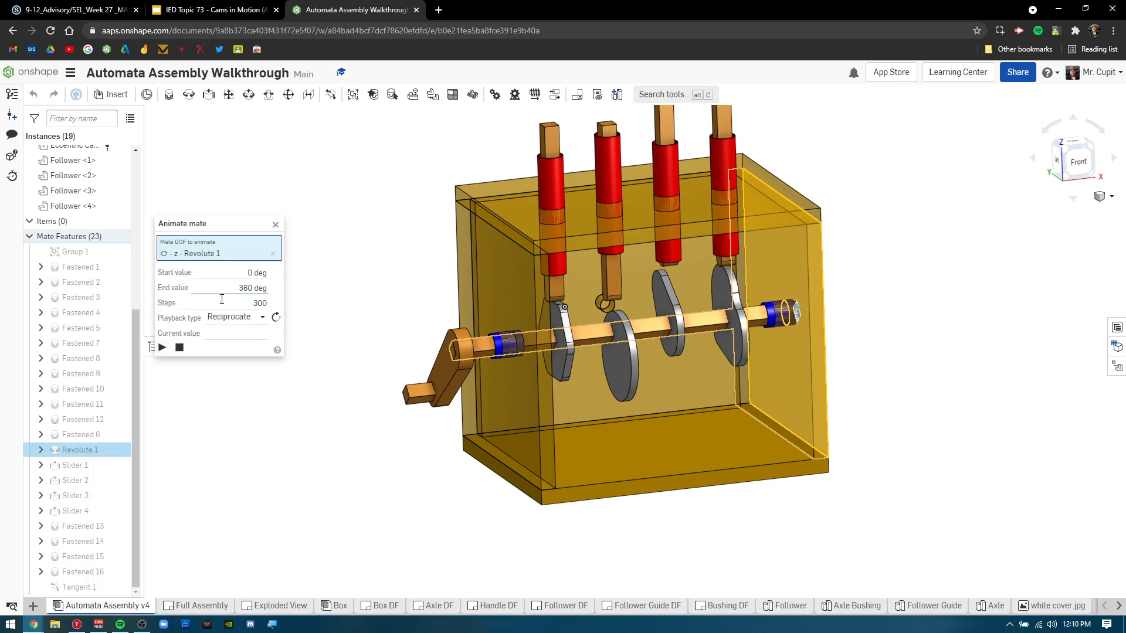
left_click(162, 348)
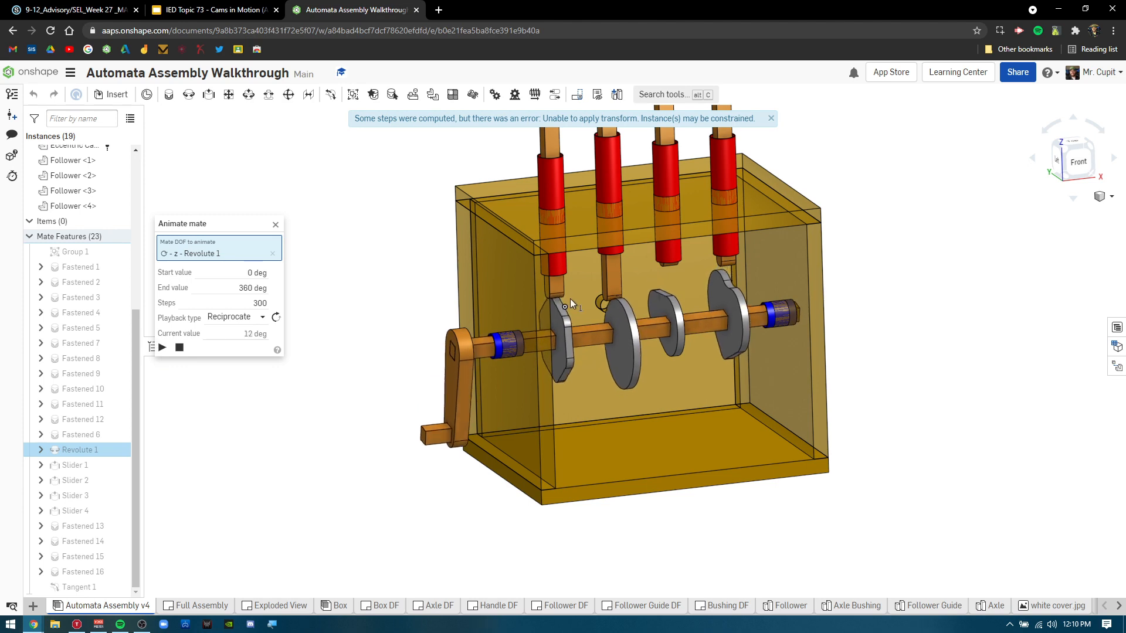
scroll(561, 295, "up", 5)
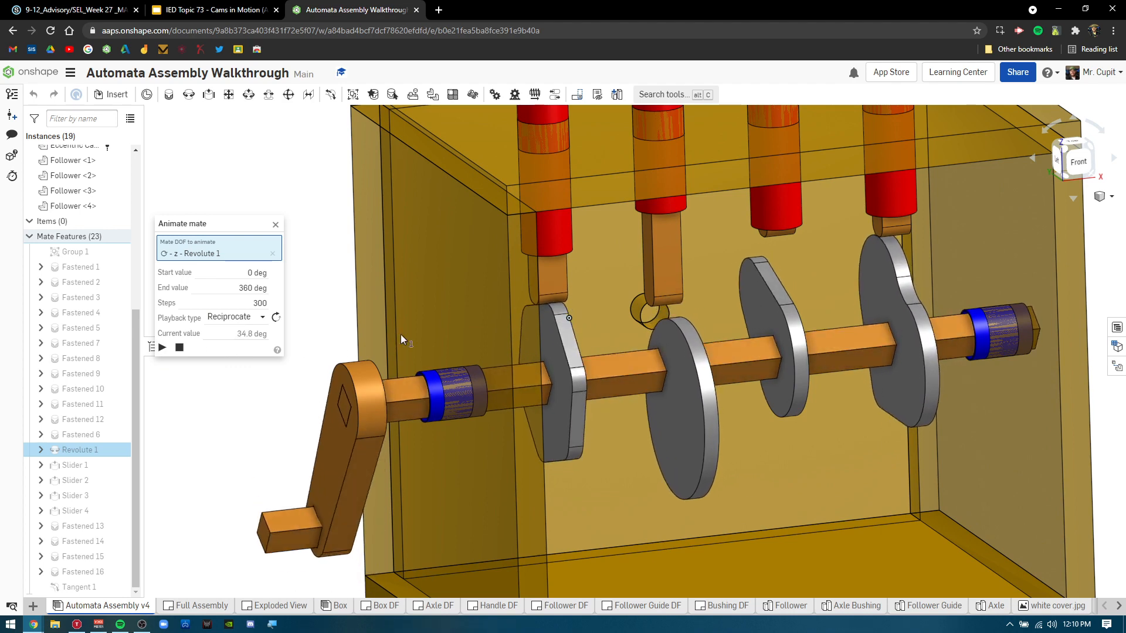
left_click(275, 226)
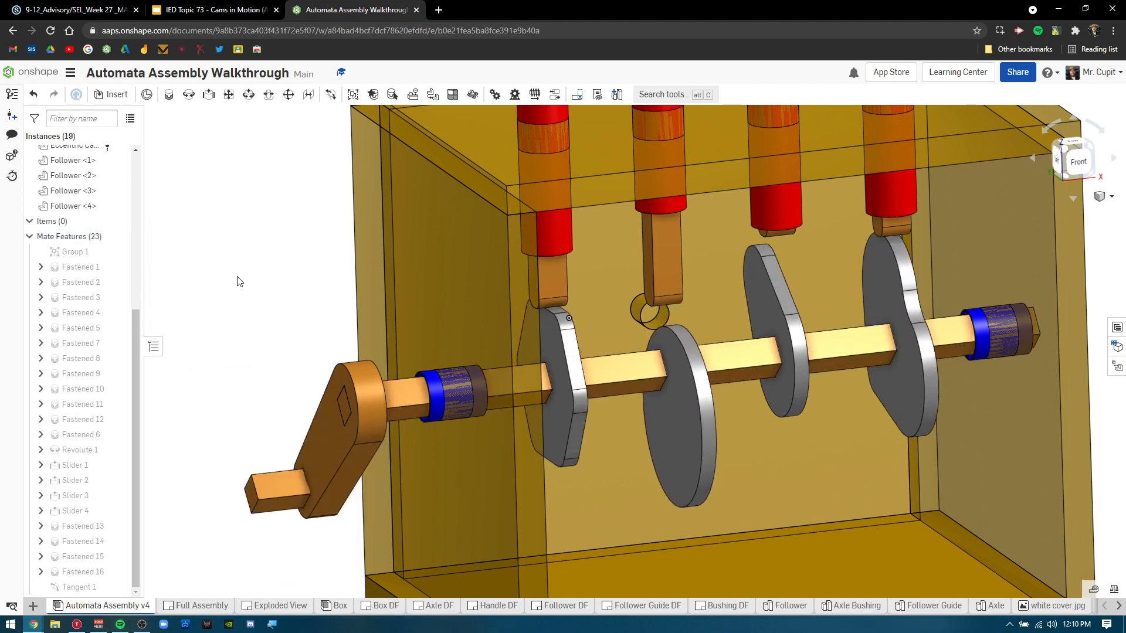
- Try a tangent mate between the bottom face of Follower <4> and the Eccentric Cam's rim face
middle_click_drag(607, 419, 426, 453)
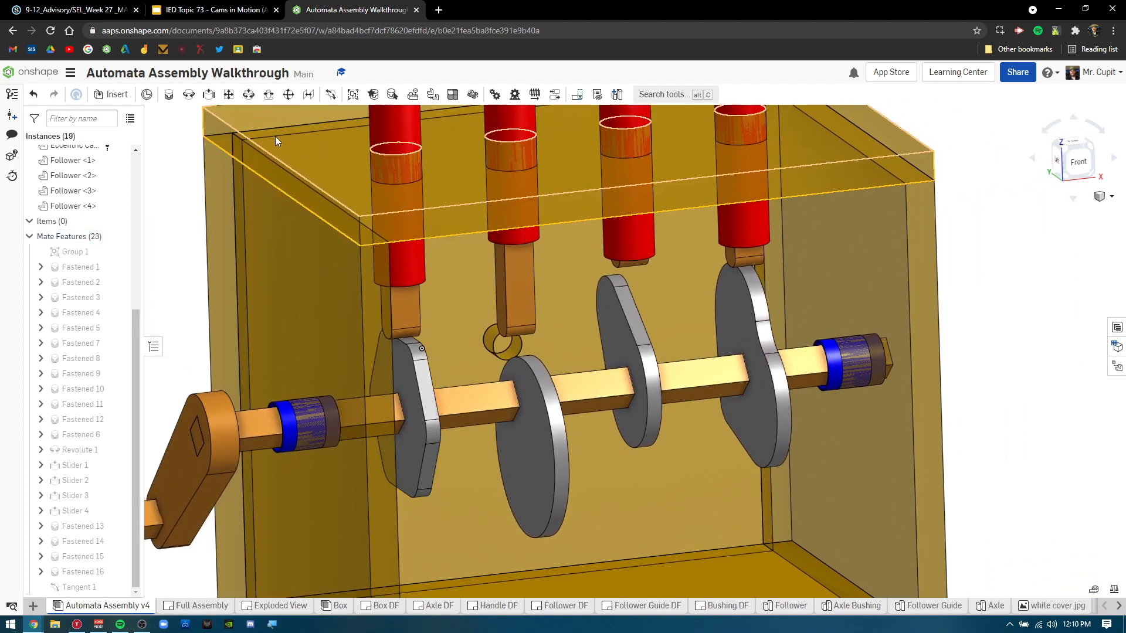
left_click(329, 98)
scroll(536, 353, "up", 5)
right_click_drag(539, 368, 572, 352)
scroll(560, 336, "up", 1)
scroll(591, 316, "up", 5)
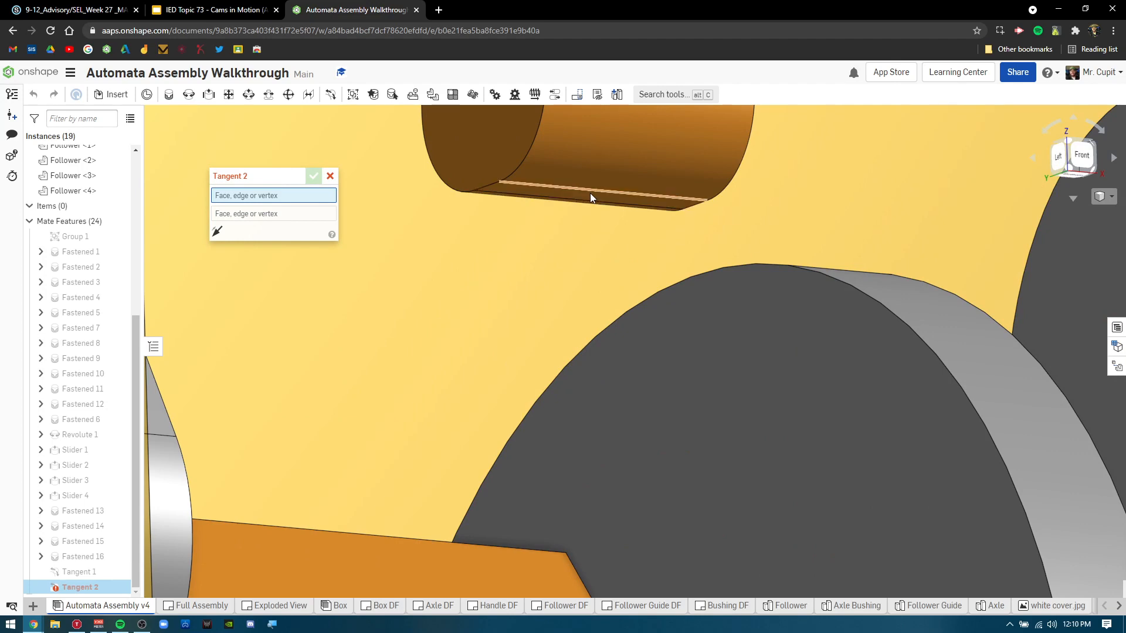
left_click(598, 197)
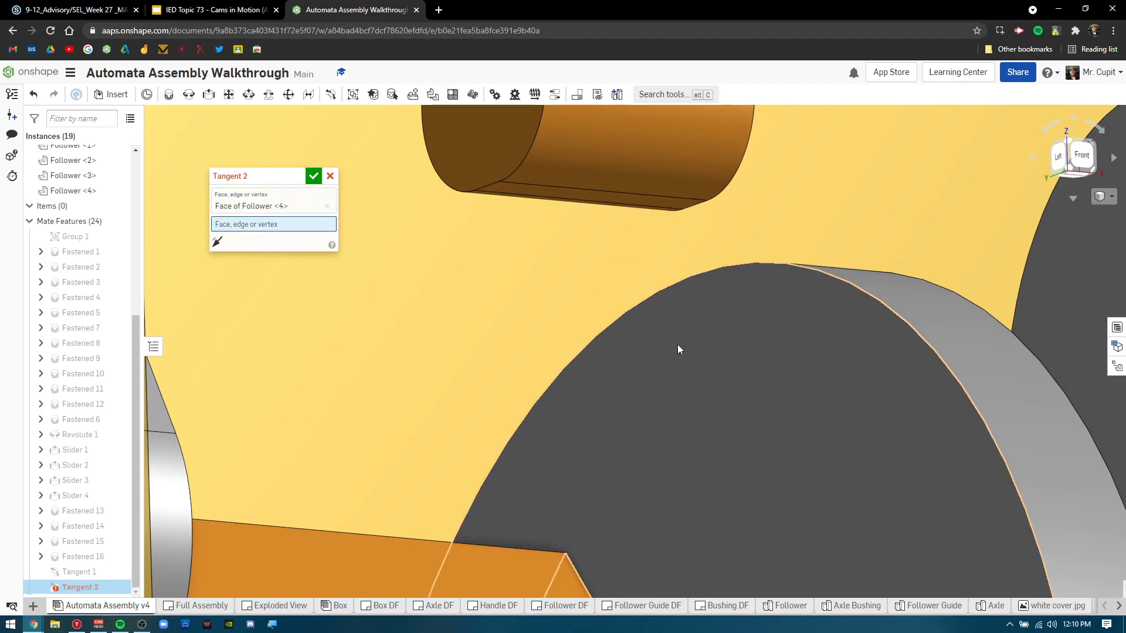
right_click_drag(679, 349, 792, 280)
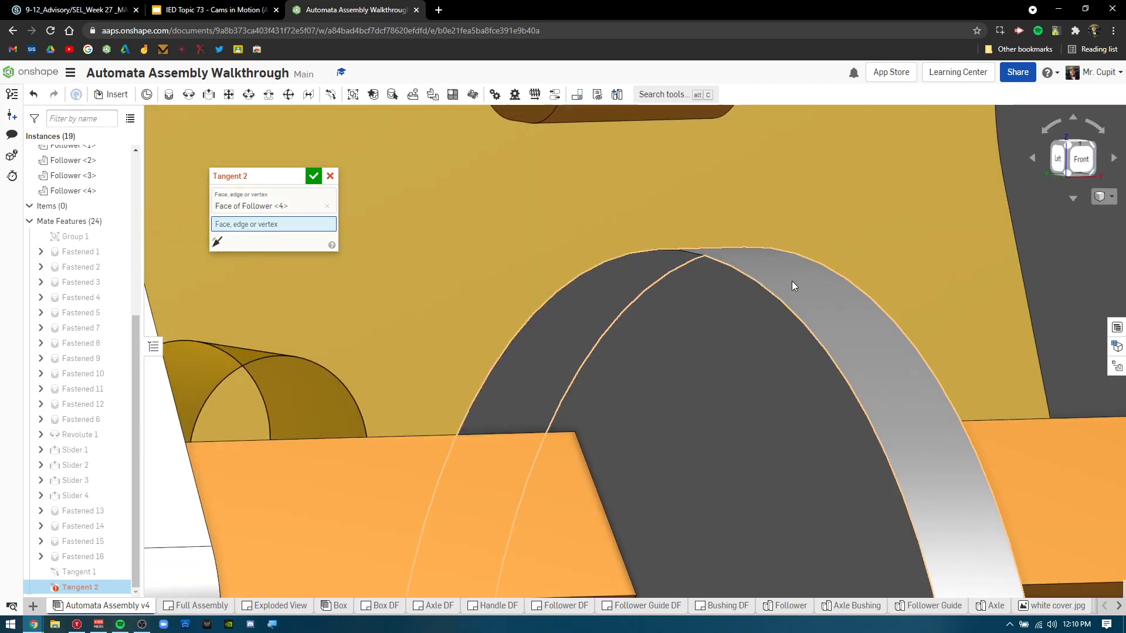
left_click(794, 285)
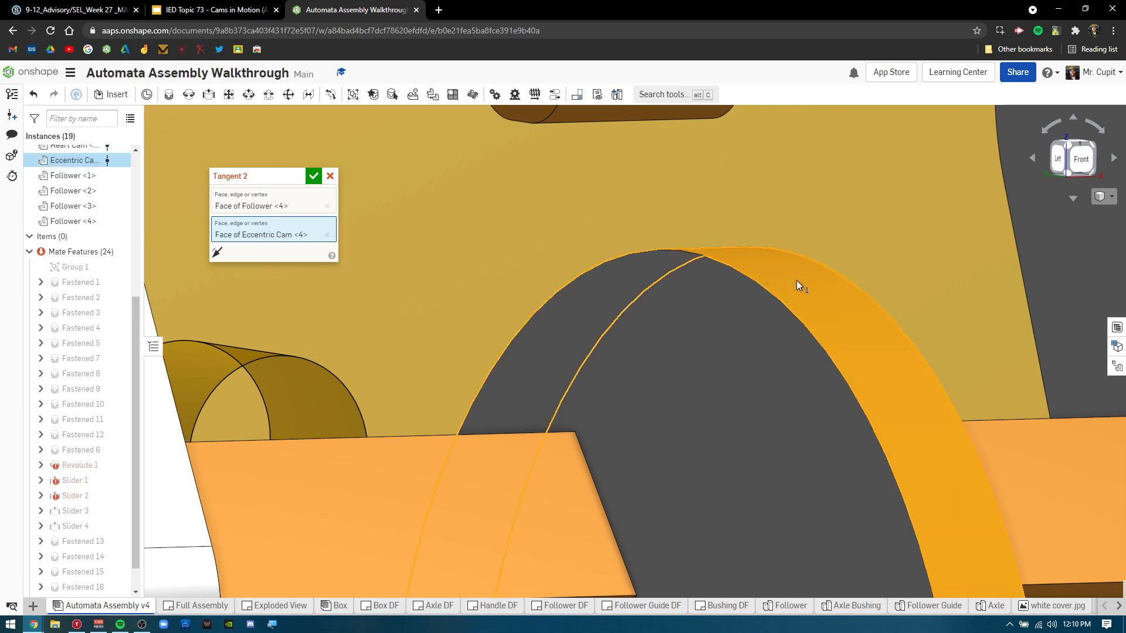
left_click(313, 176)
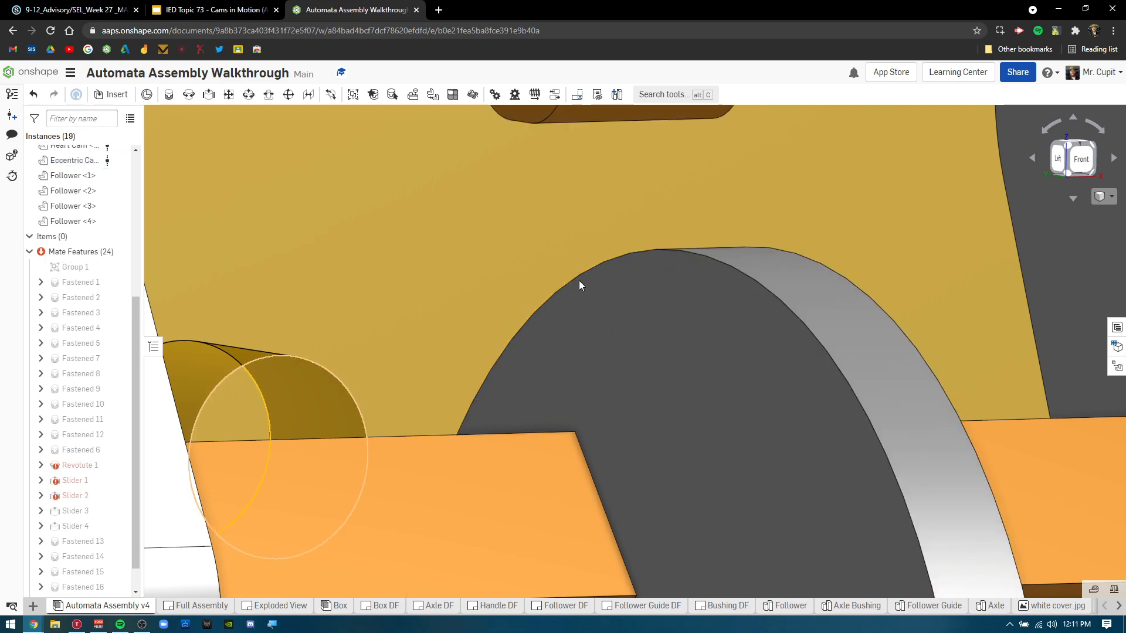
- Rotate the cams slightly to check the new mate, and delete the Tangent 2 mate
scroll(581, 293, "down", 5)
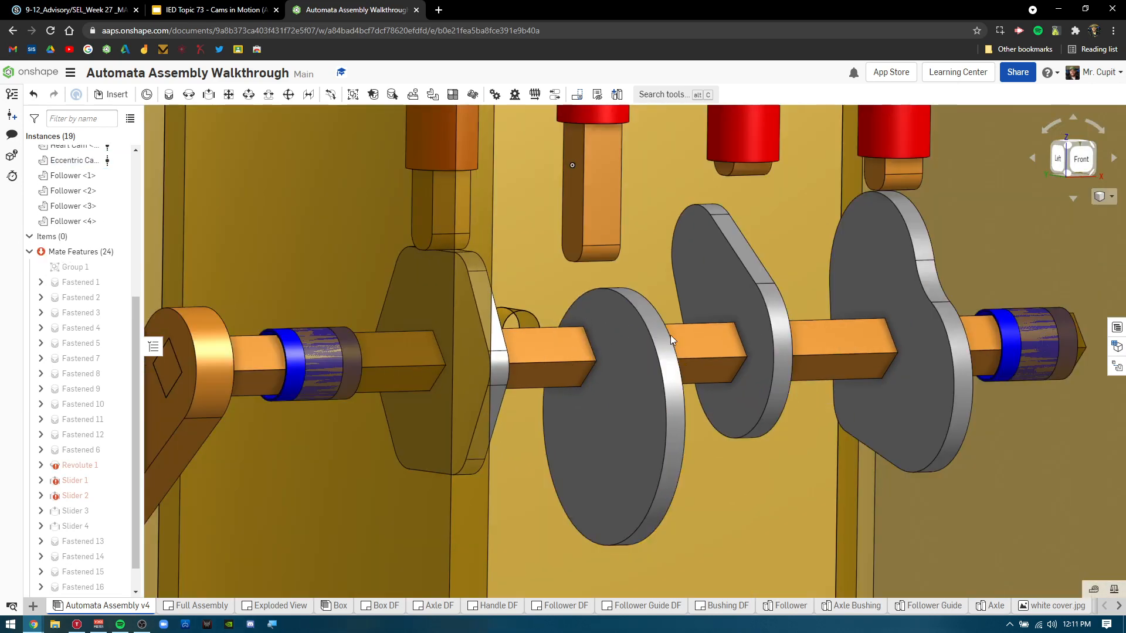
left_click_drag(670, 336, 634, 386)
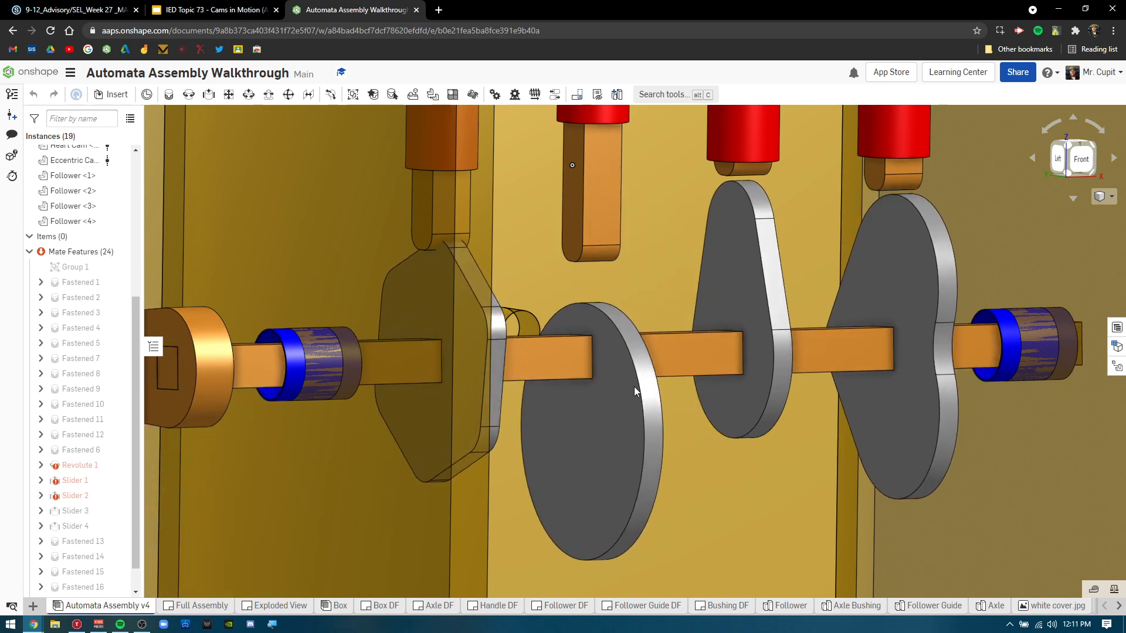
scroll(82, 498, "down", 2)
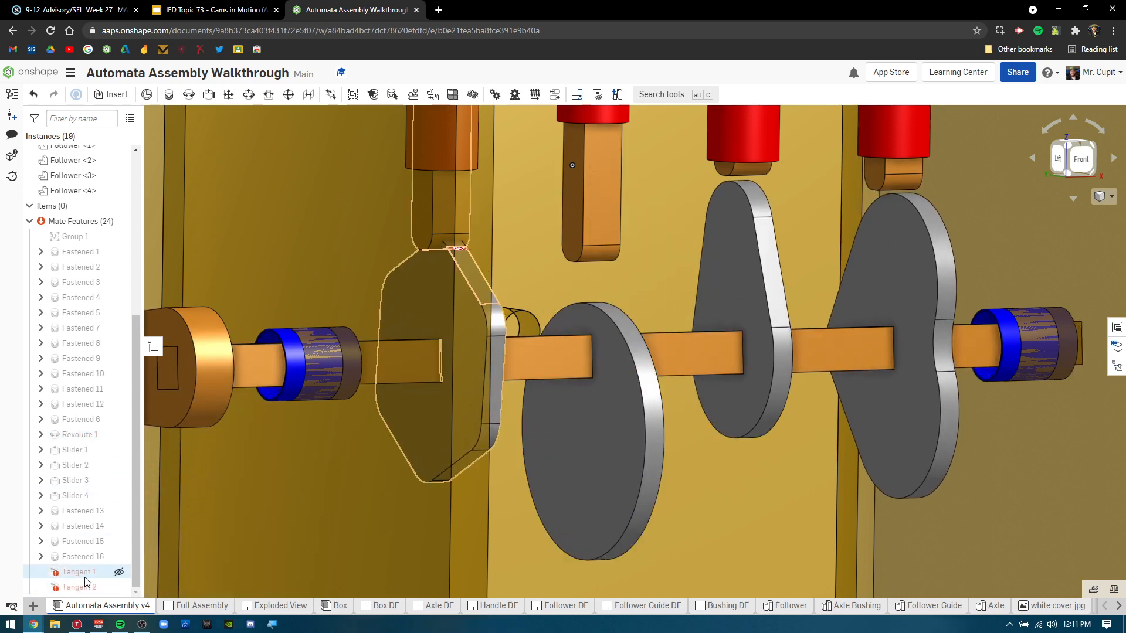
right_click(85, 583)
left_click(102, 586)
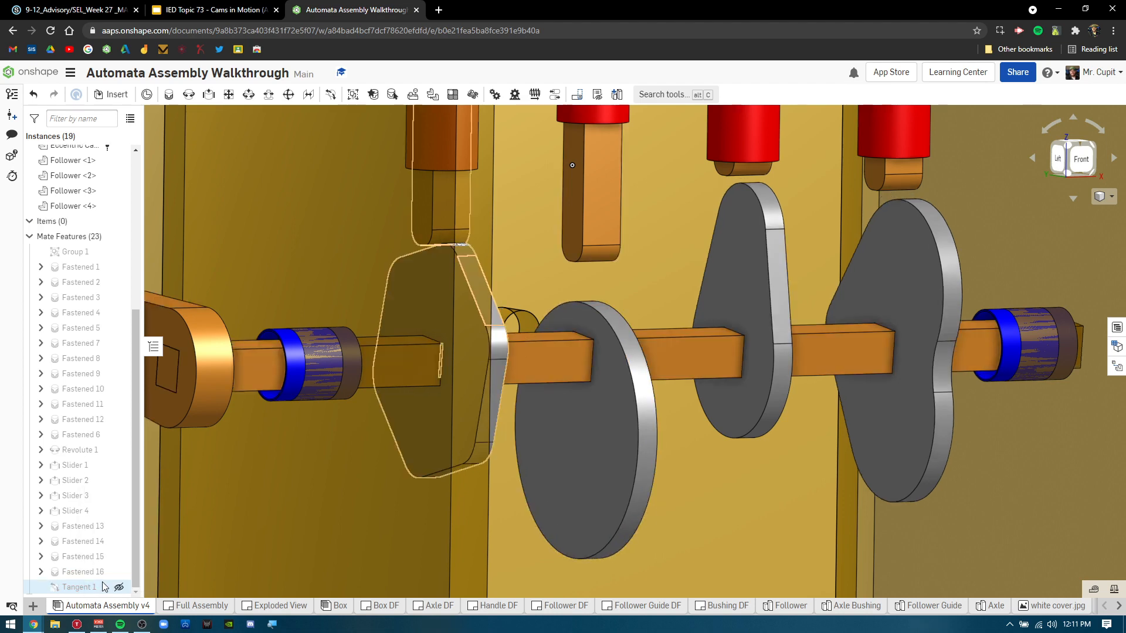
- Start a new tangent mate with the flat bottom face of Follower <4> as the first selection
left_click(330, 95)
scroll(603, 275, "up", 5)
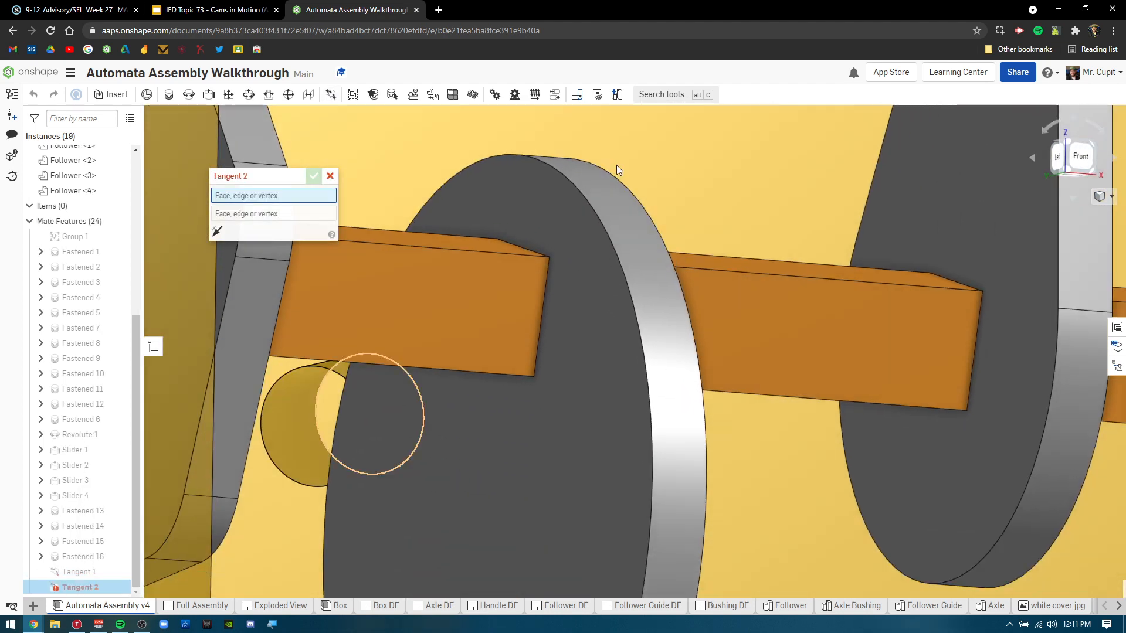
middle_click_drag(616, 164, 618, 385)
scroll(552, 280, "up", 4)
right_click_drag(552, 280, 569, 278)
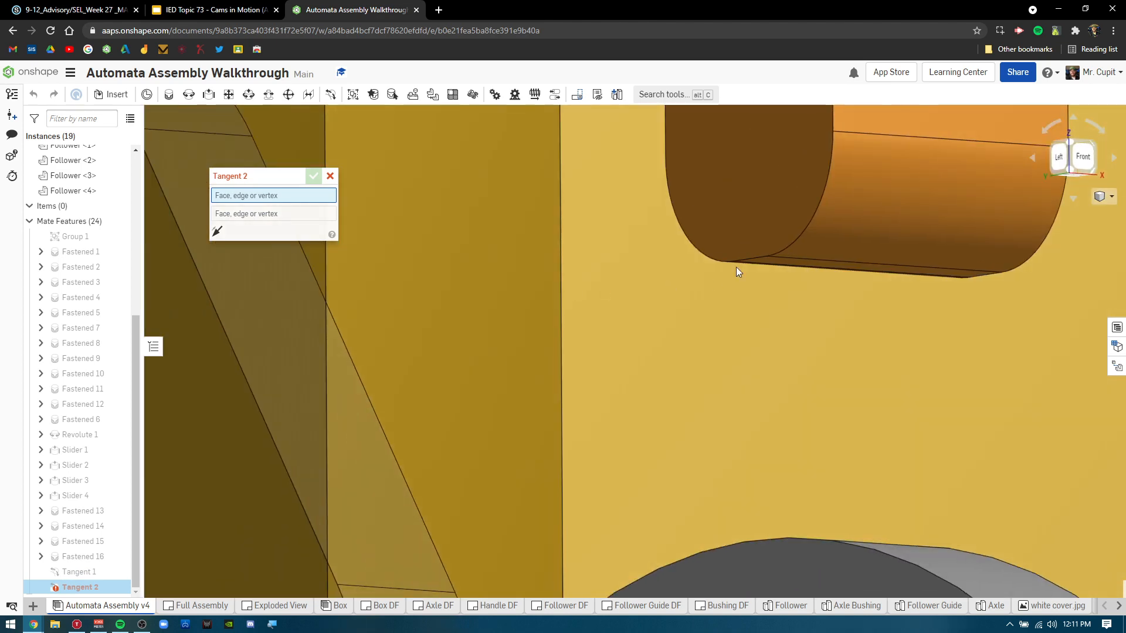
scroll(796, 265, "up", 3)
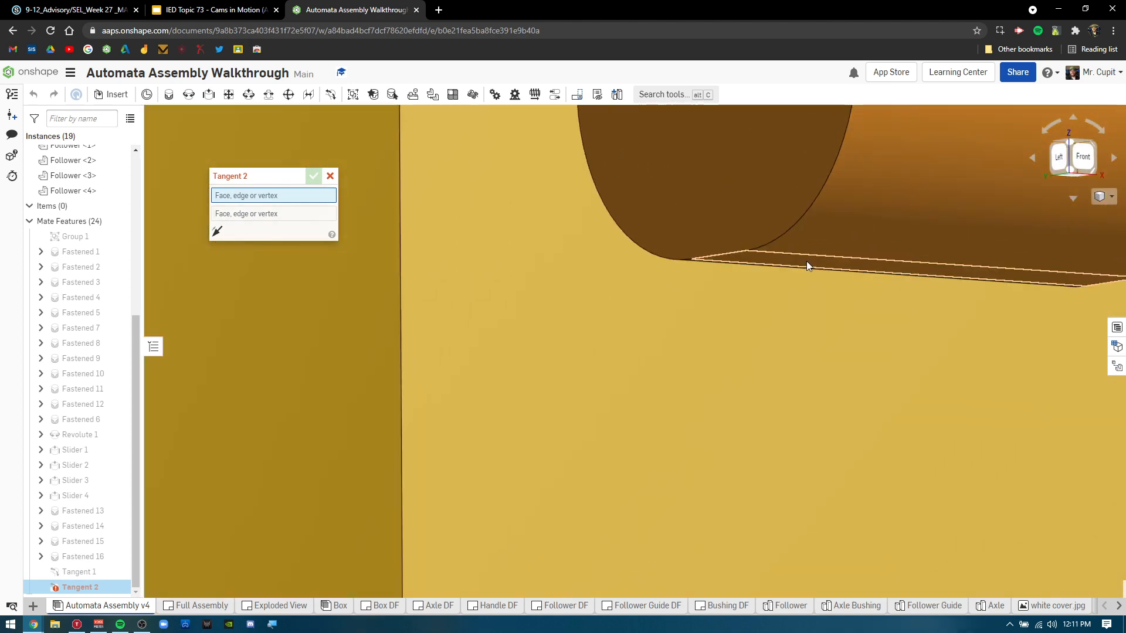
left_click(807, 261)
- Select the Eccentric Cam's rim face as the second tangent selection, flip the primary axis, and accept the mate
scroll(802, 352, "down", 5)
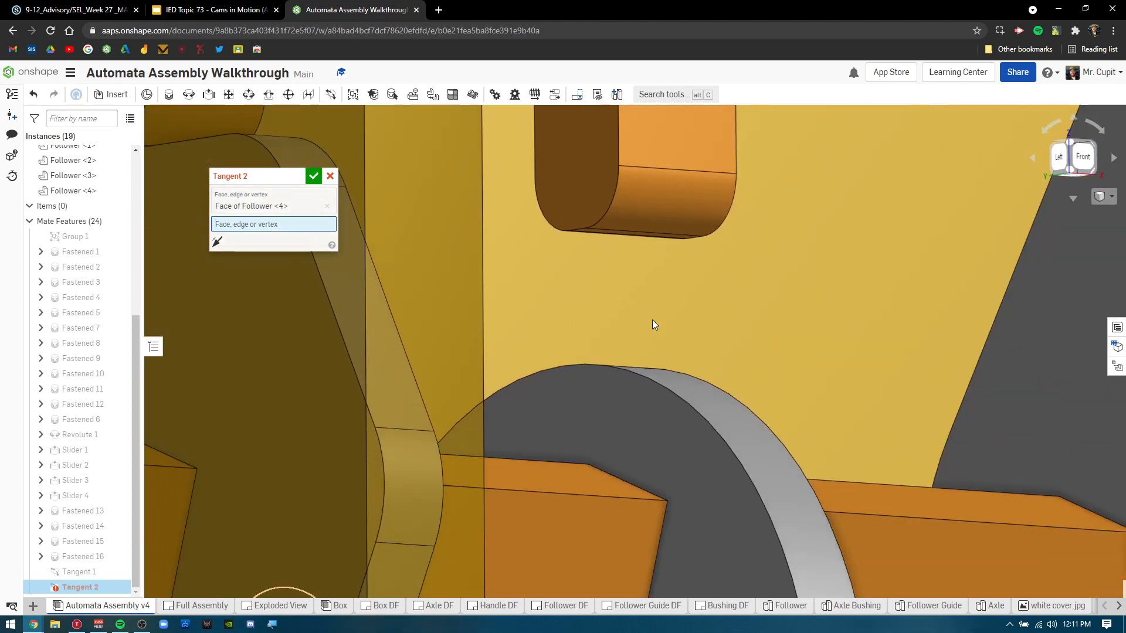
left_click(724, 420)
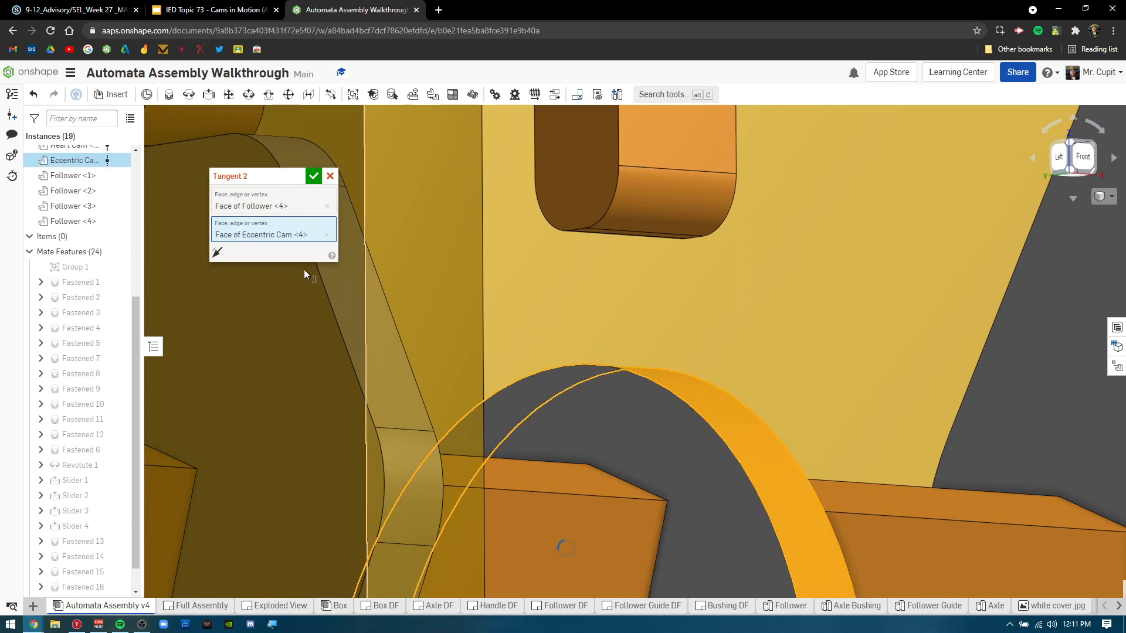
left_click(221, 253)
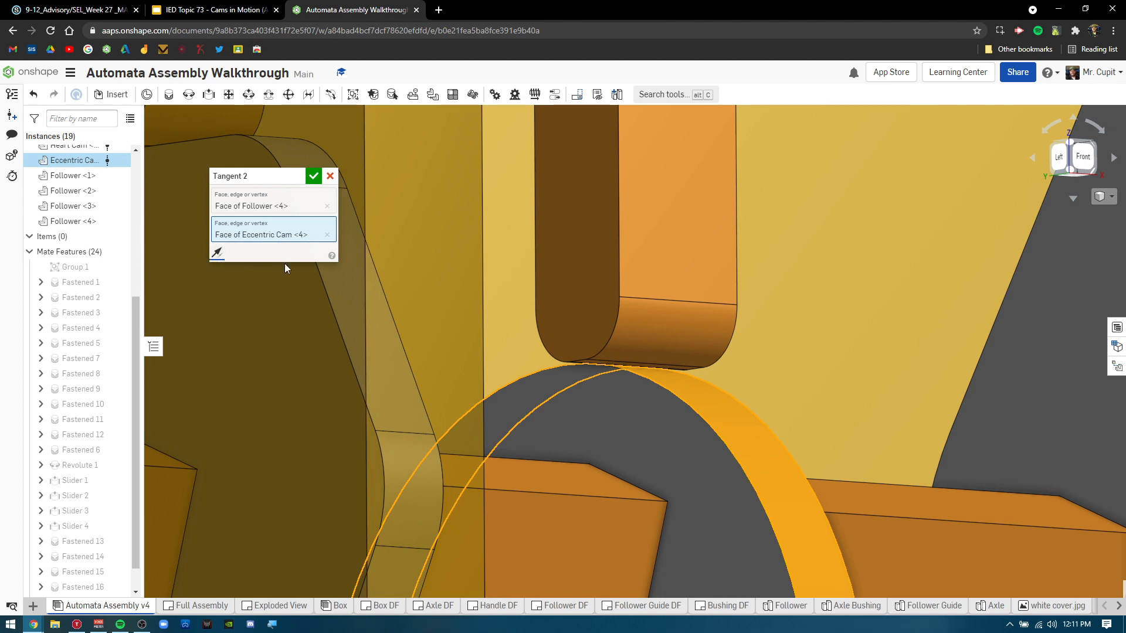
scroll(663, 403, "down", 5)
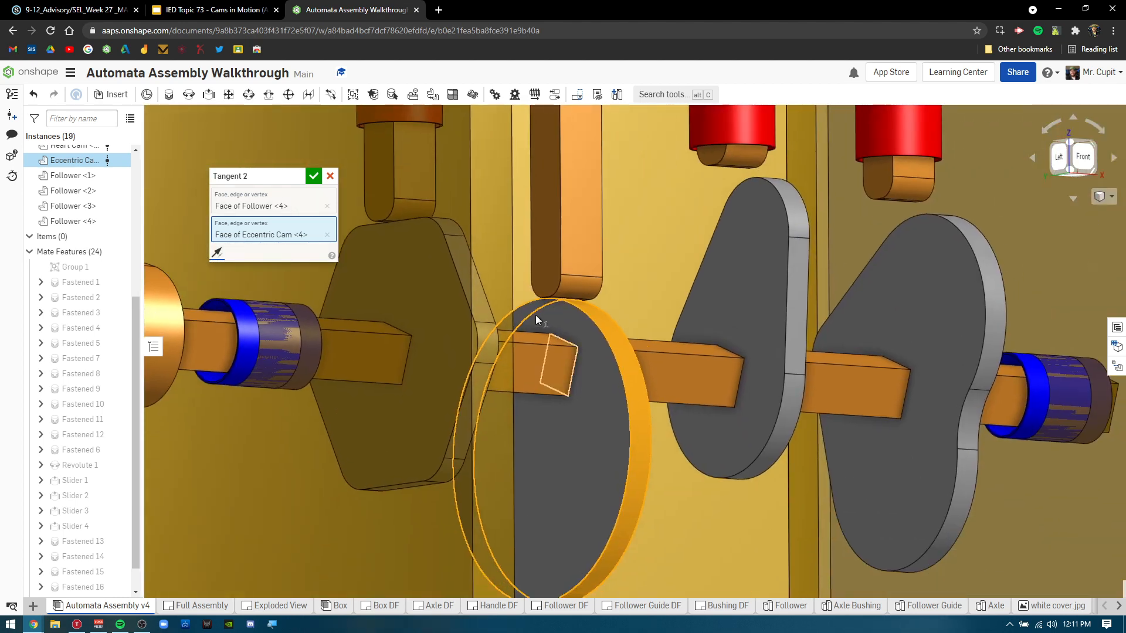
middle_click_drag(527, 311, 526, 479)
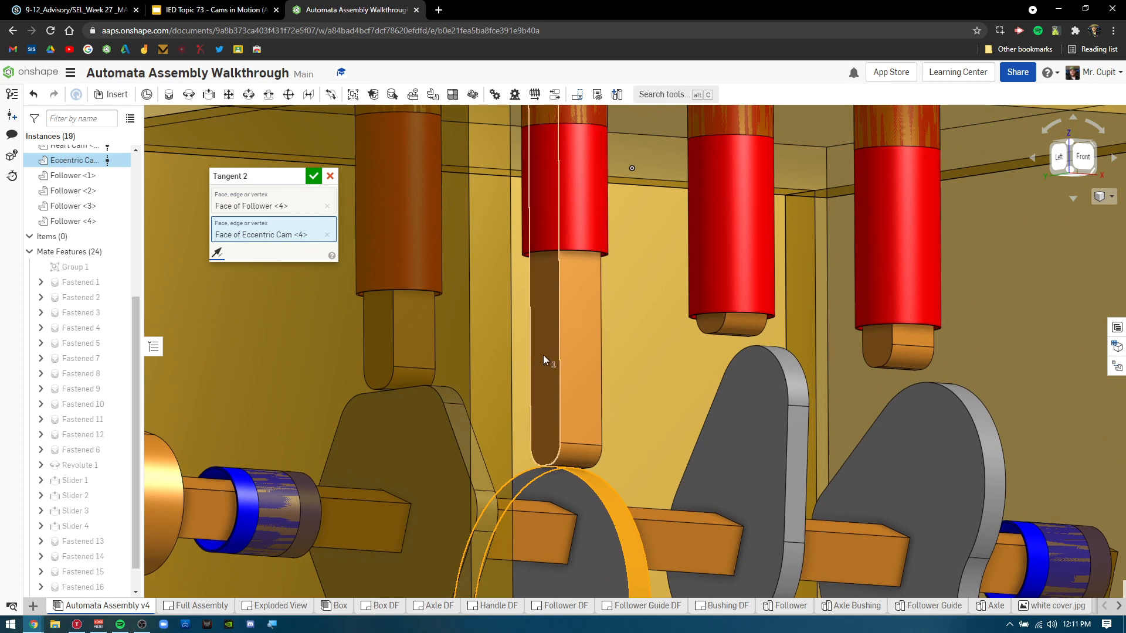
left_click(219, 252)
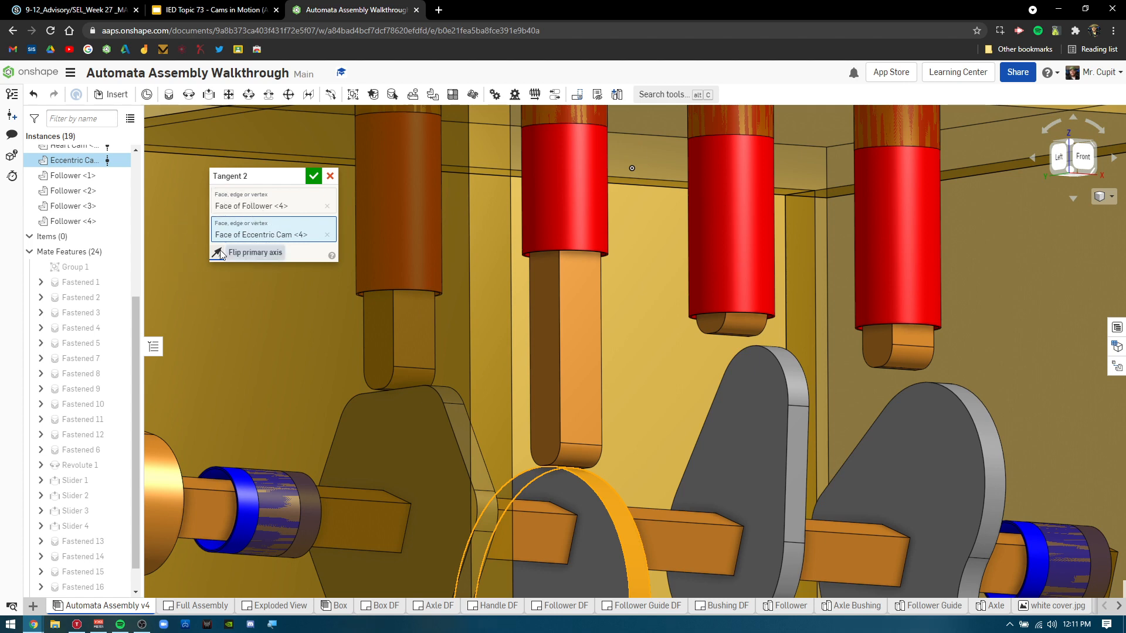
left_click(314, 176)
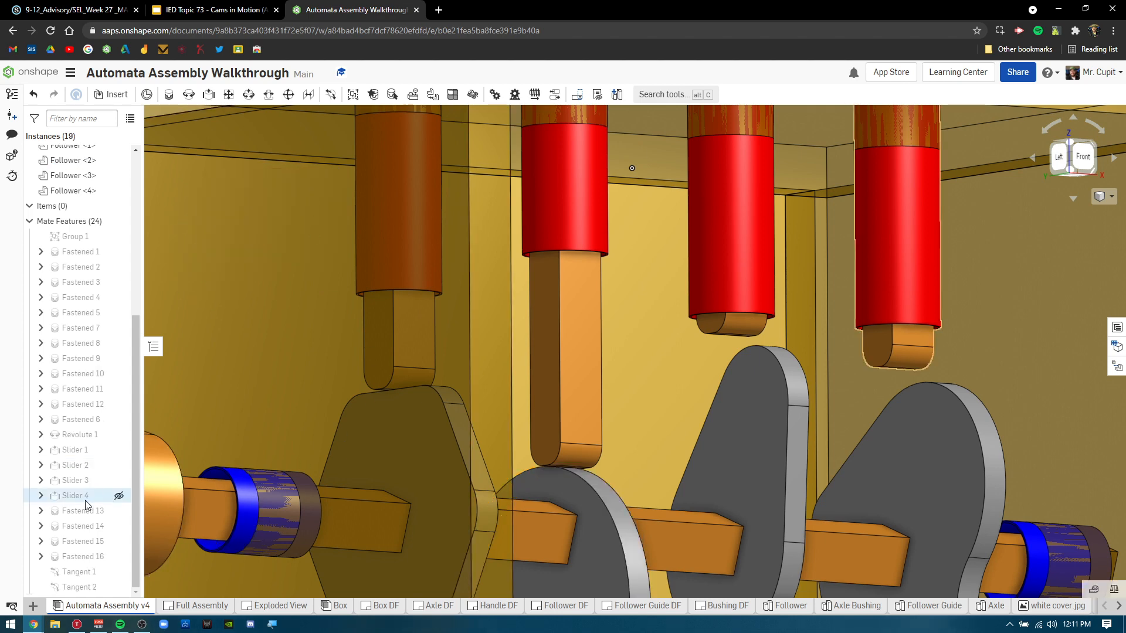
- Turn the crank handle from above the axle to below it to test the motion of both mated followers
scroll(329, 435, "down", 2)
scroll(328, 435, "down", 3)
middle_click_drag(330, 433, 519, 265)
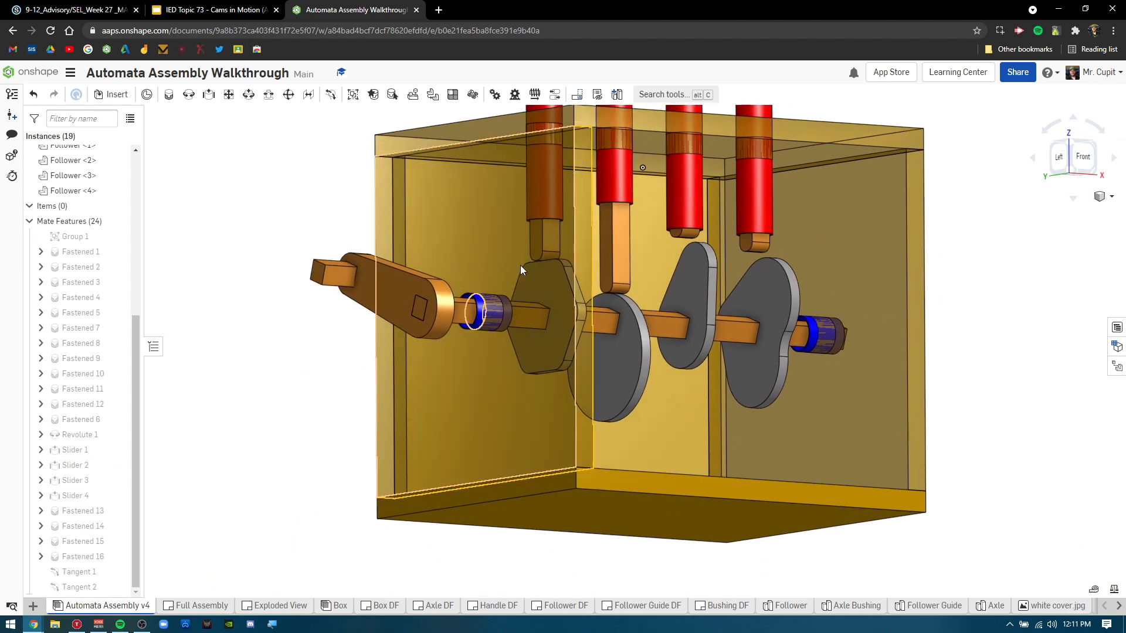
right_click_drag(639, 339, 638, 358)
left_click_drag(331, 279, 408, 431)
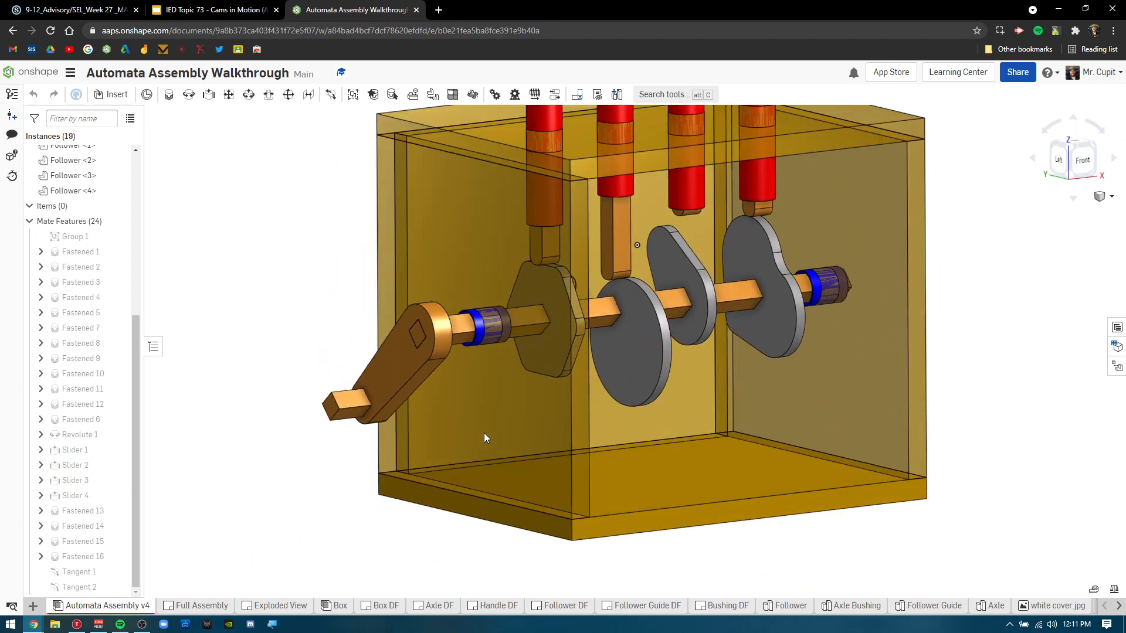
- Try to animate the Revolute 1 mate over a full 360 deg turn with both tangent mates in place
right_click(85, 436)
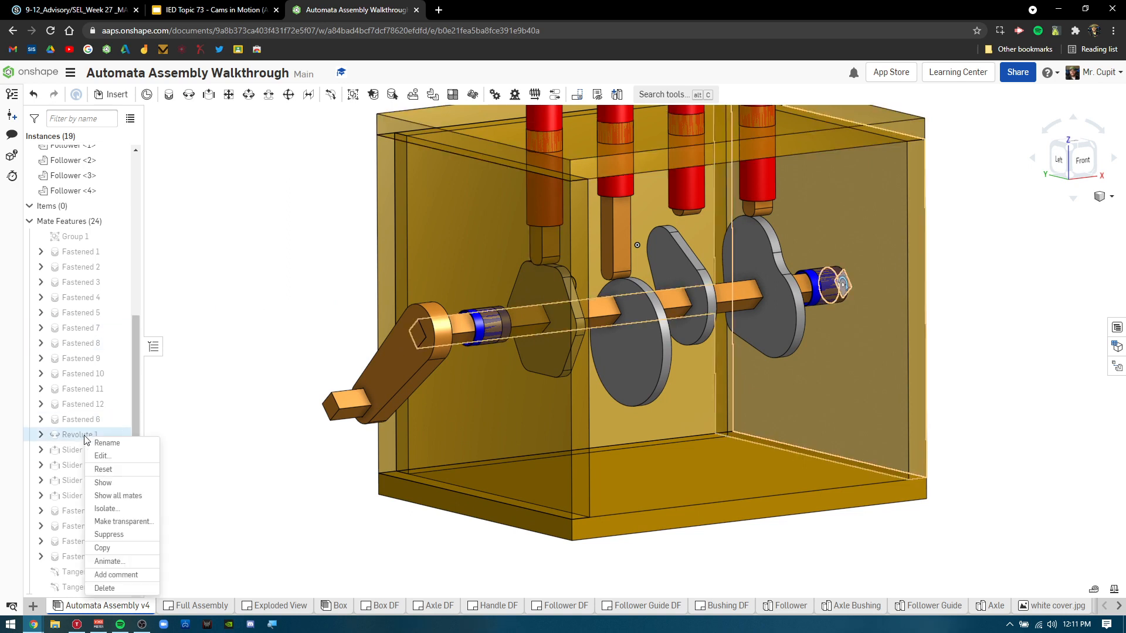
left_click(106, 562)
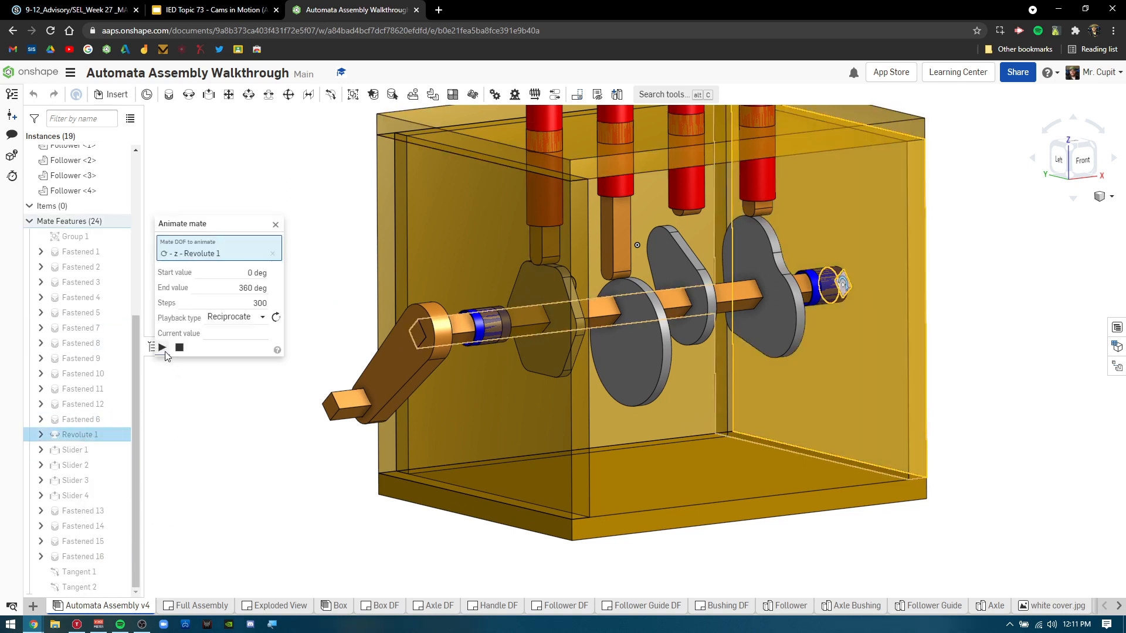
left_click(162, 348)
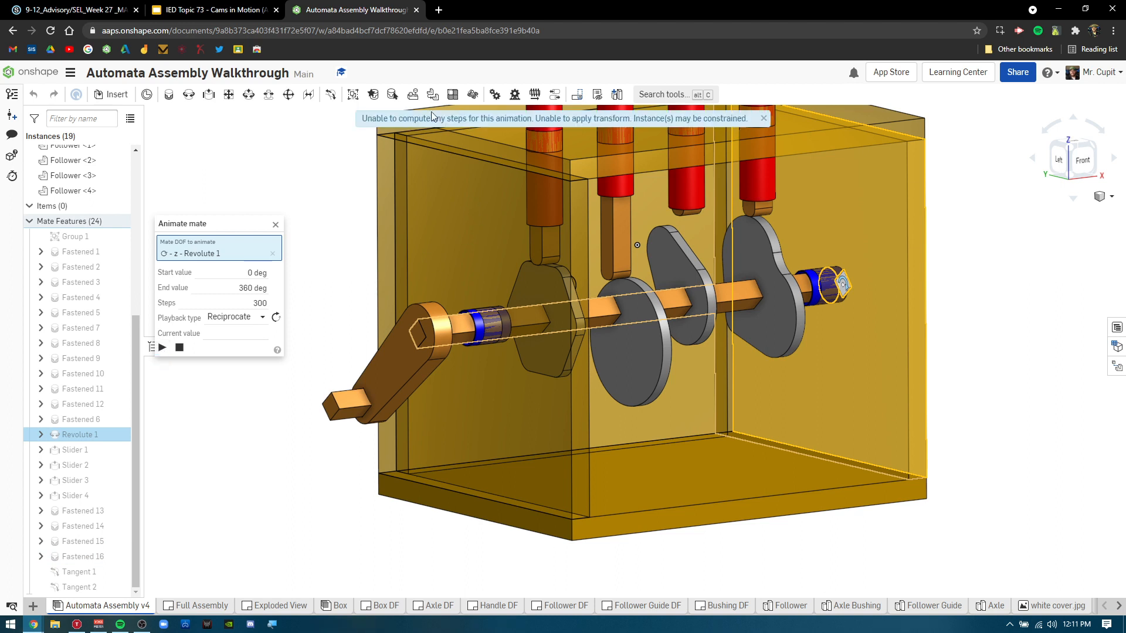
left_click(764, 119)
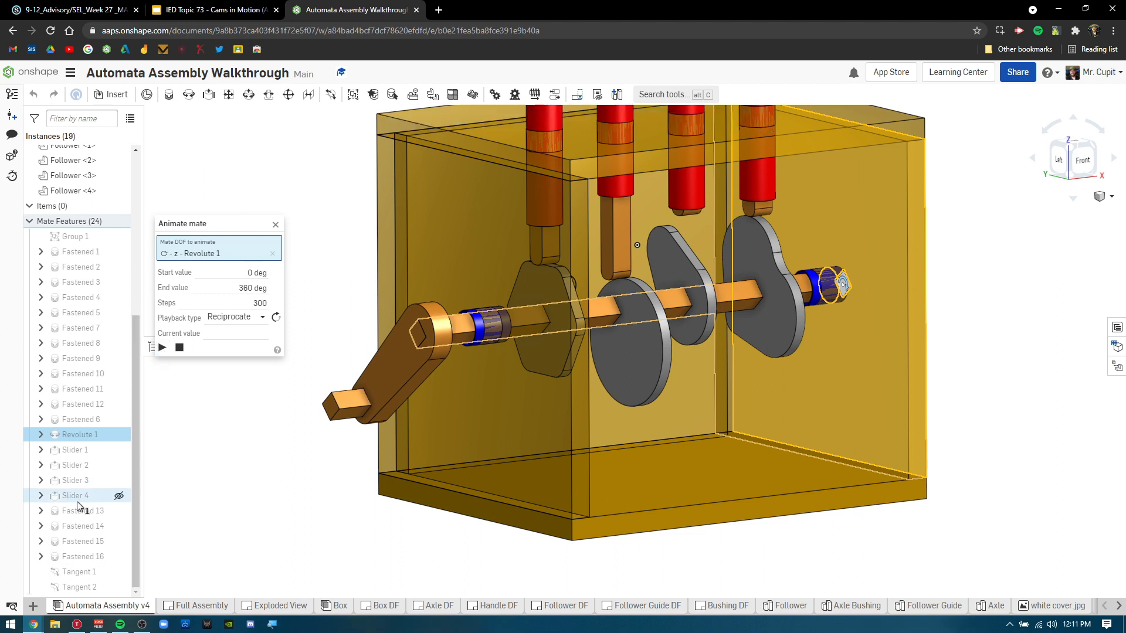
- Retry the Revolute 1 animation from 0 to 360 deg with a clearer view of the box, and close the animation
scroll(117, 498, "up", 5)
scroll(187, 360, "down", 2)
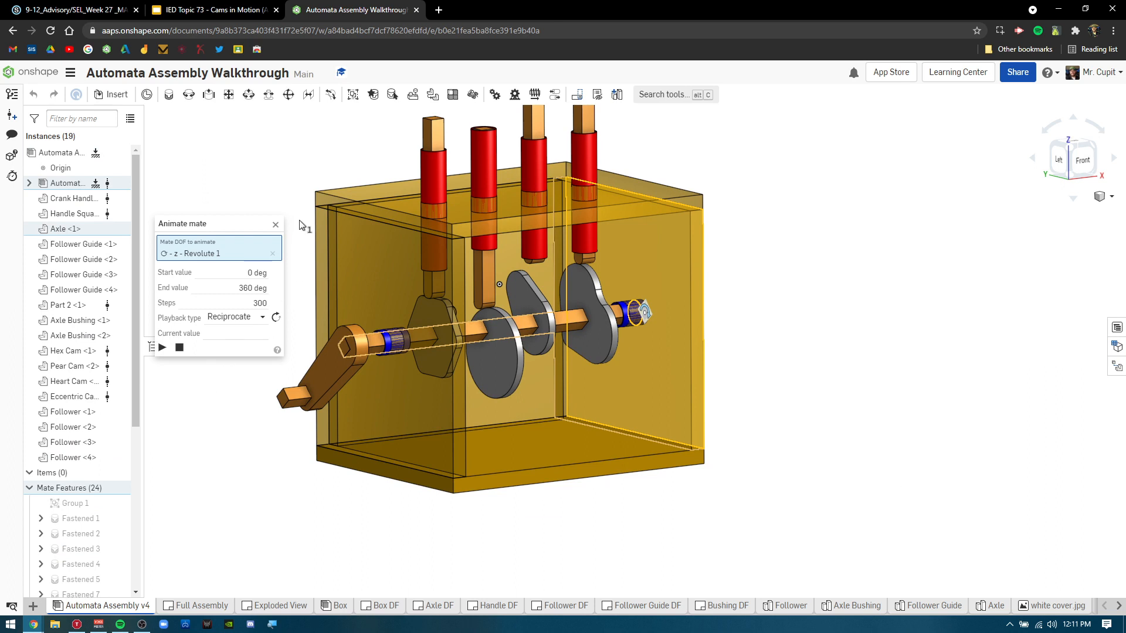
middle_click_drag(734, 335, 836, 344)
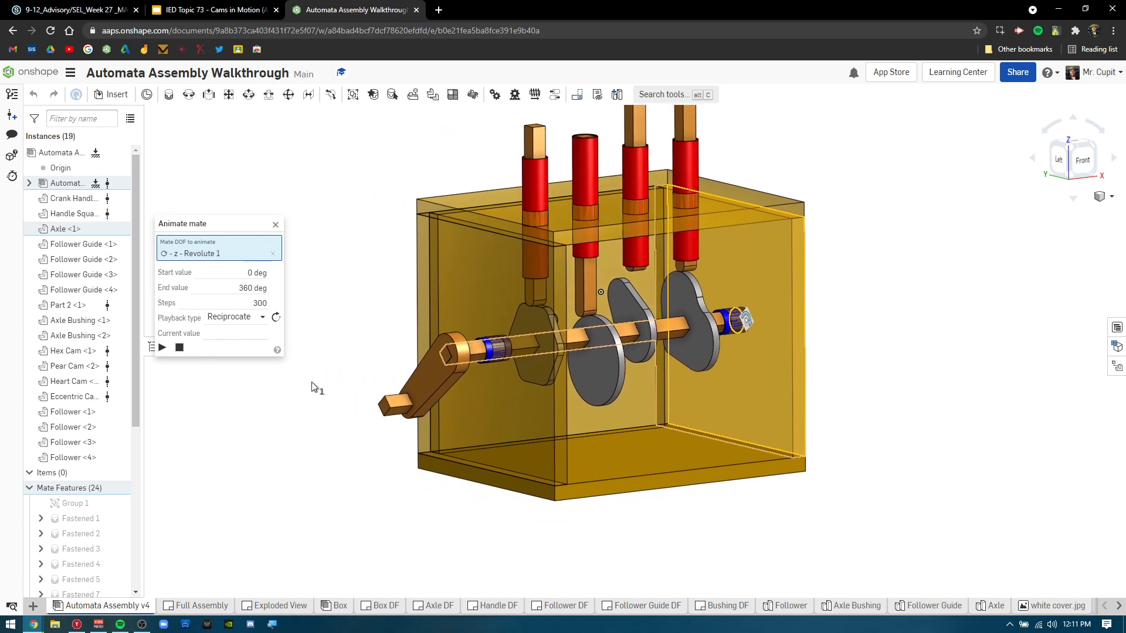
left_click(162, 347)
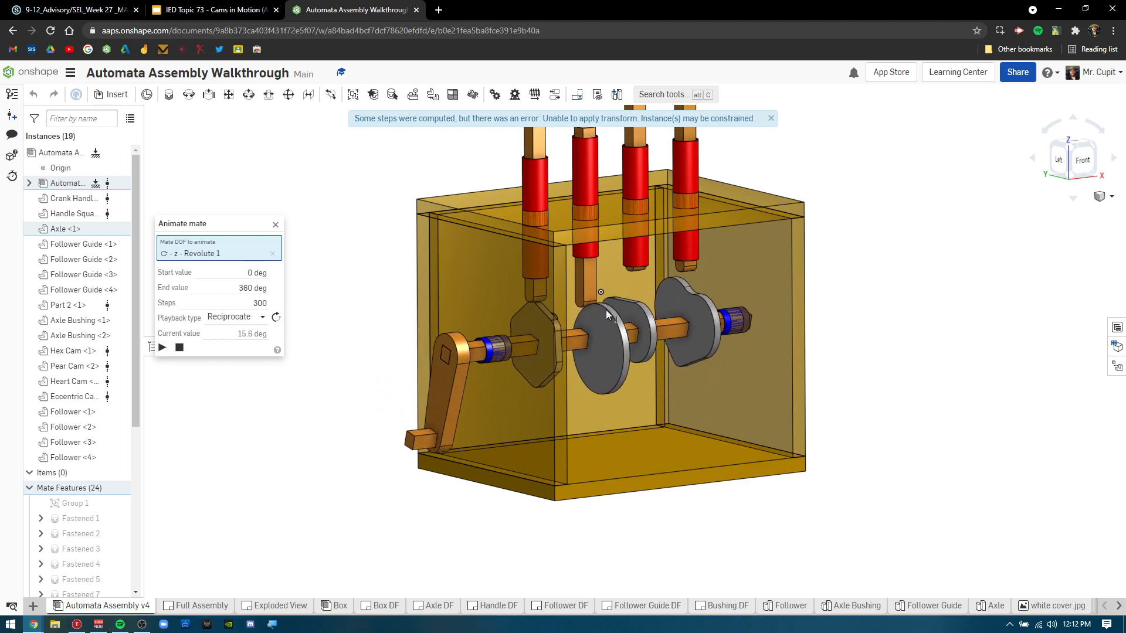
left_click(275, 225)
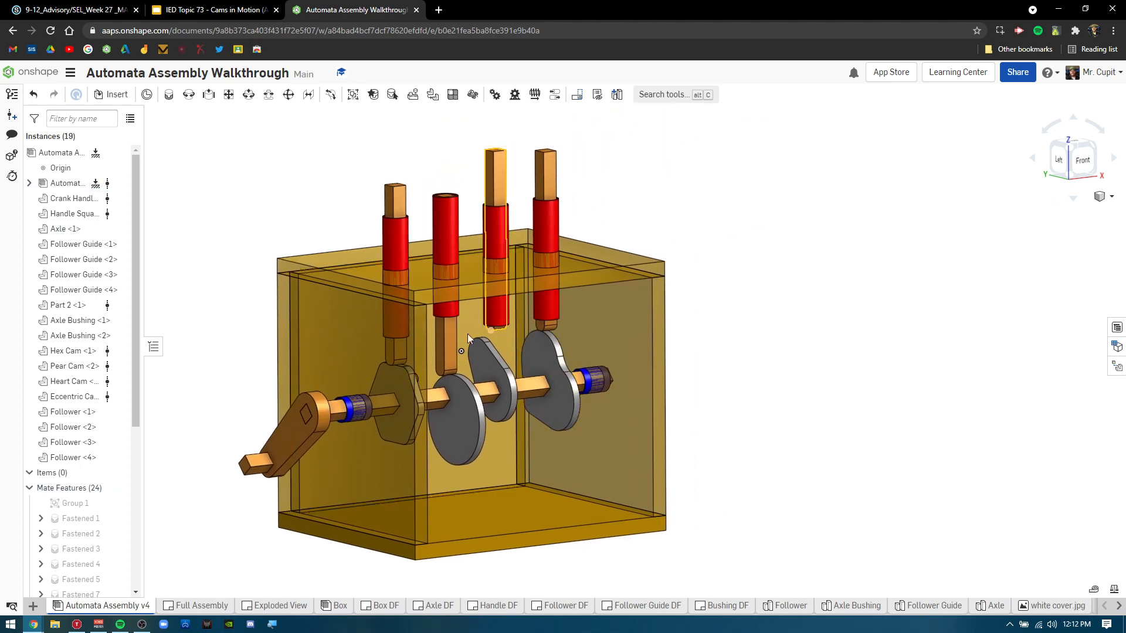
- Add a tangent mate between a face at the lower end of Follower <2> and the Pear Cam's rim face
scroll(575, 389, "up", 5)
right_click_drag(575, 389, 564, 361)
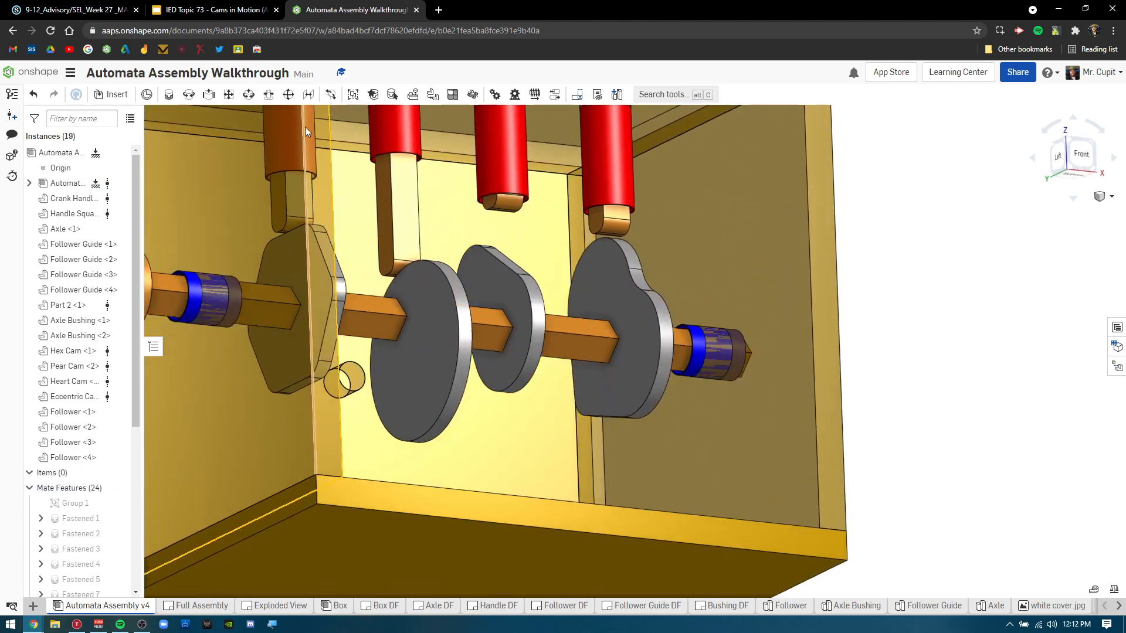
left_click(330, 95)
scroll(546, 228, "up", 8)
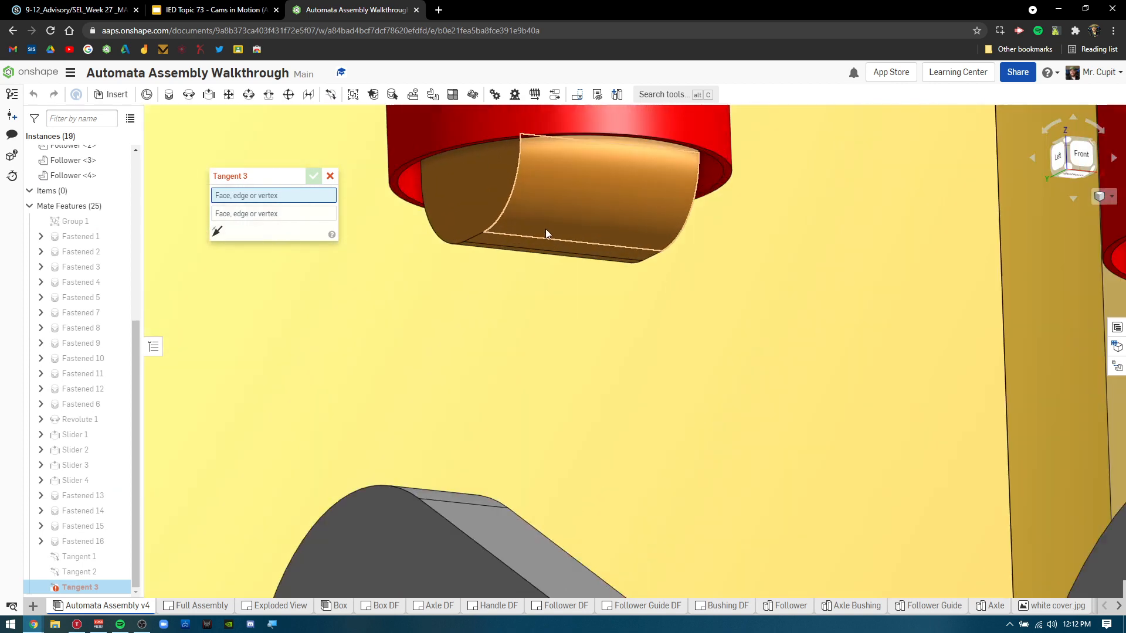
left_click(545, 255)
scroll(543, 263, "down", 8)
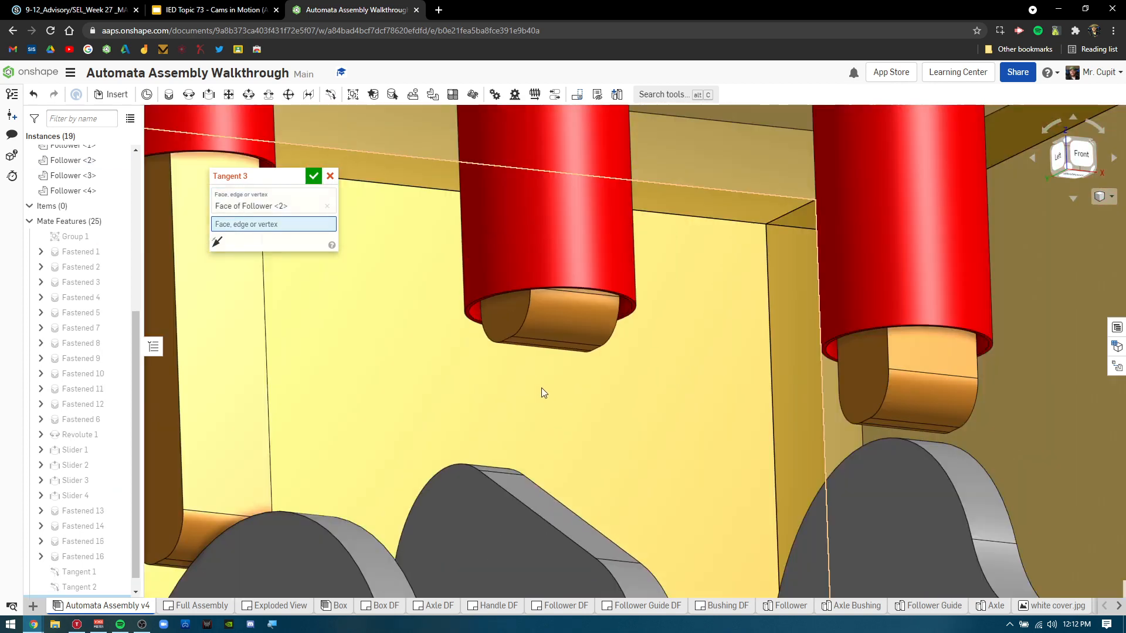
left_click(532, 491)
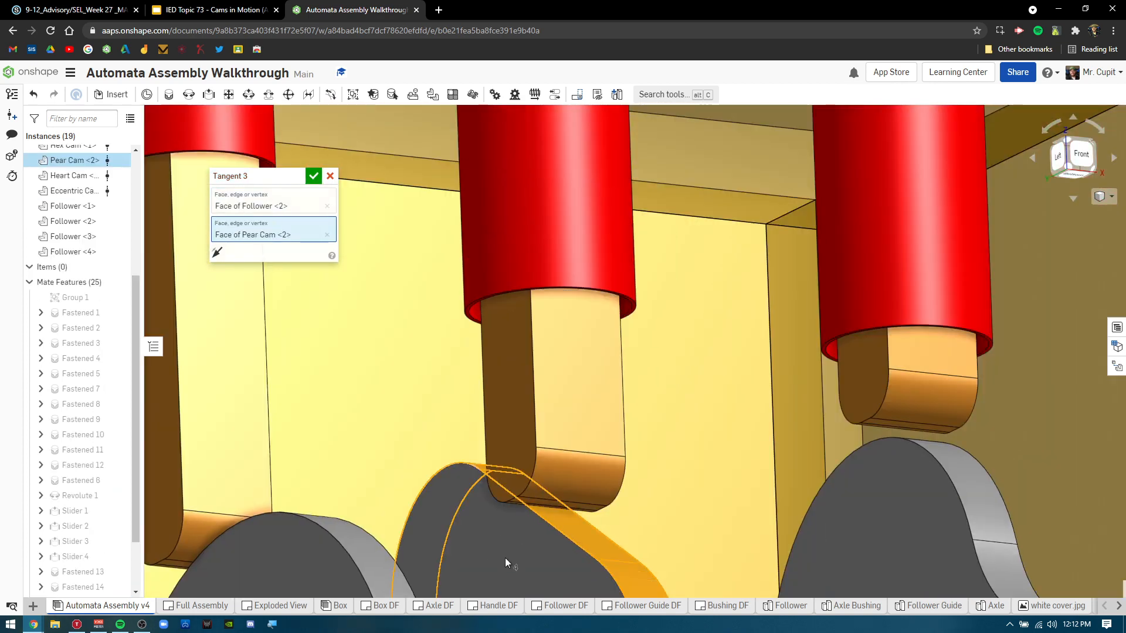
left_click(313, 176)
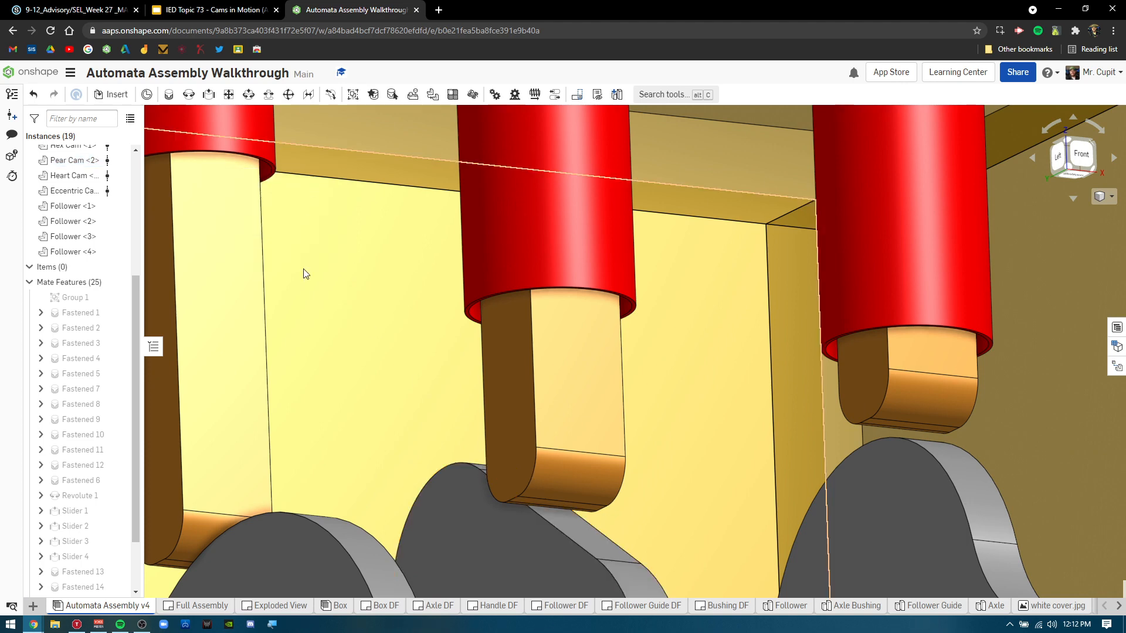
- Animate the Revolute 1 mate from 0 to 360 deg to test the three mated followers, and close the animation
scroll(730, 410, "down", 8)
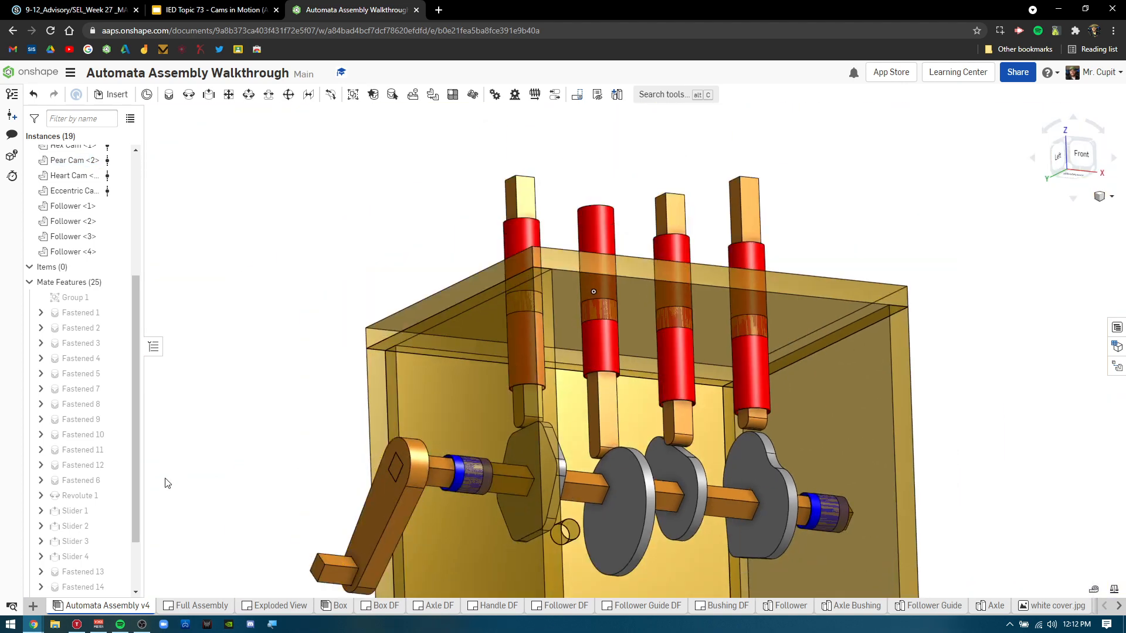
scroll(80, 492, "down", 2)
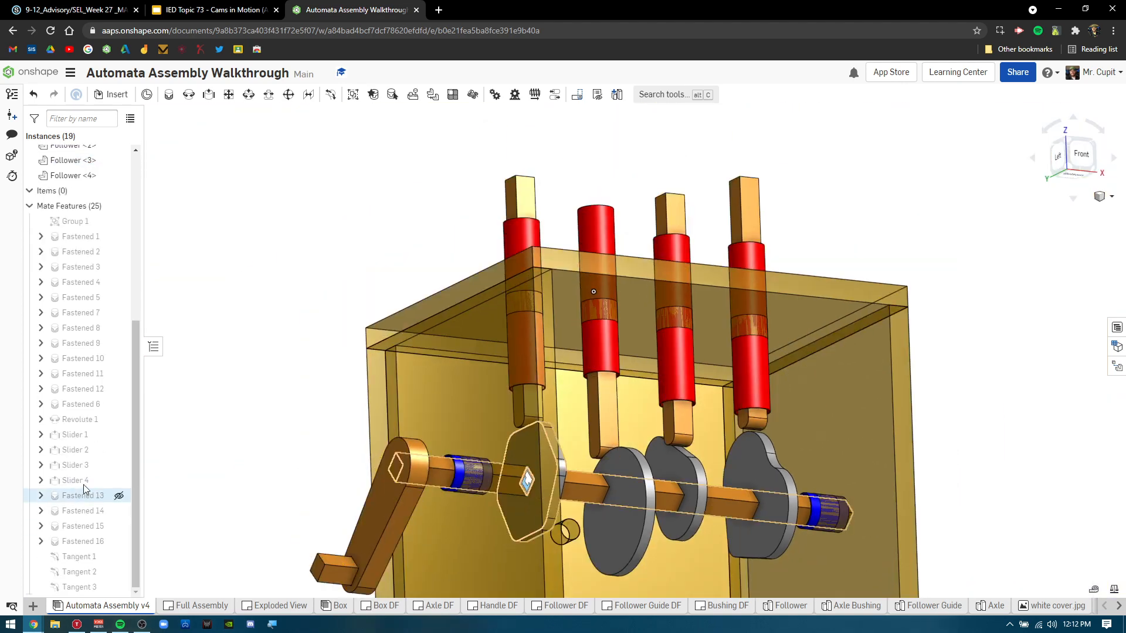
right_click(89, 418)
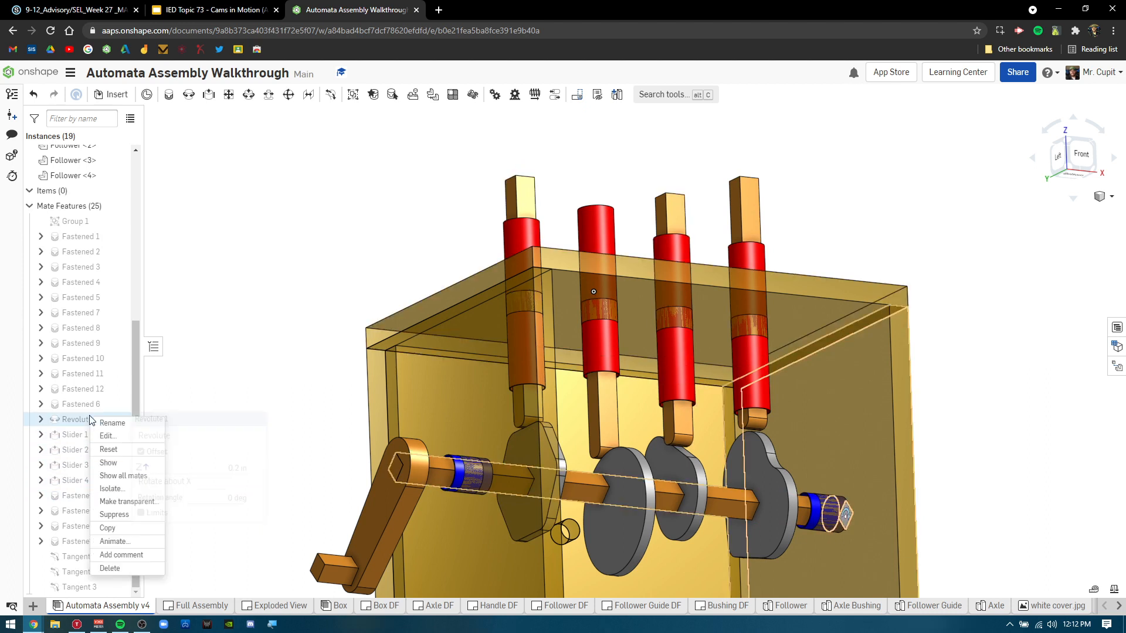
left_click(130, 541)
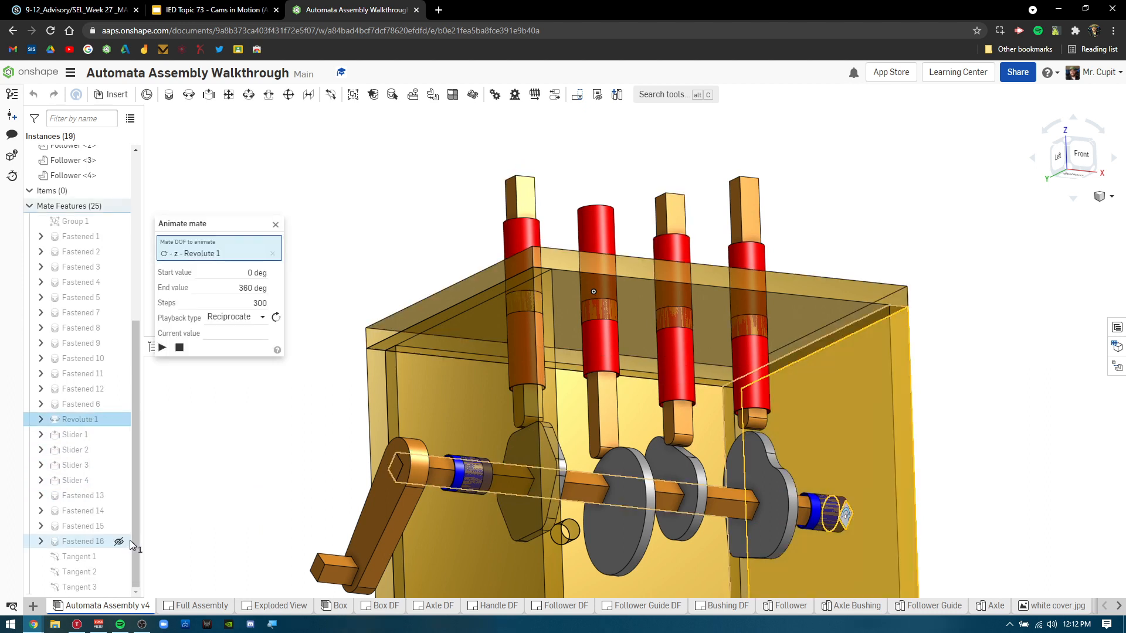
left_click(161, 348)
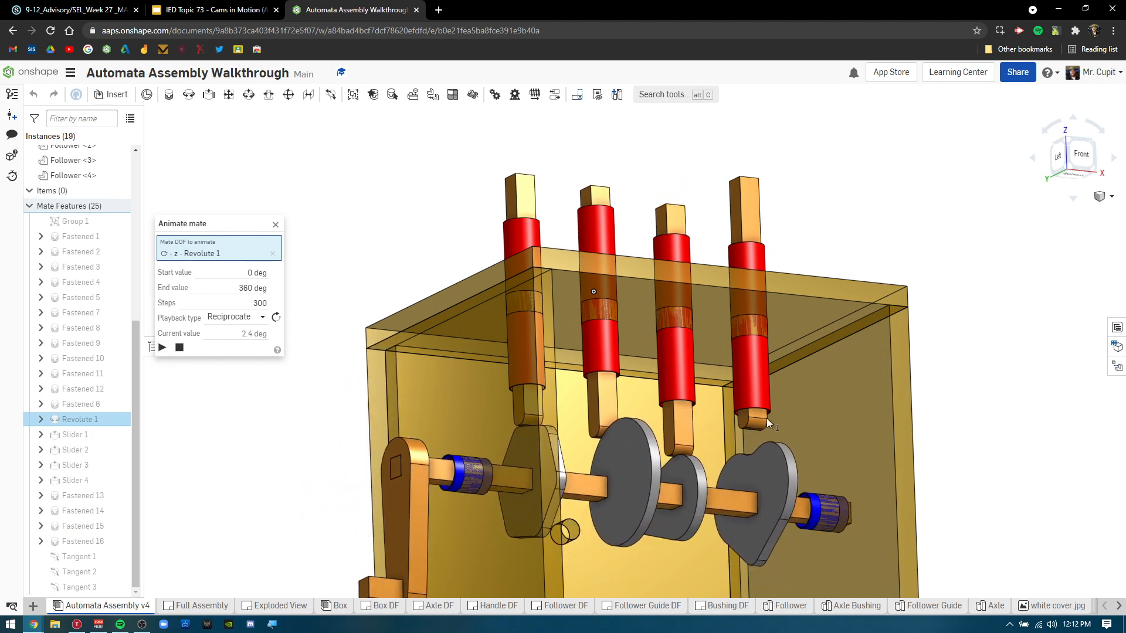
left_click(275, 225)
- Add a tangent mate between the flat bottom face of Follower <1> and the Heart Cam's rim face
left_click(330, 95)
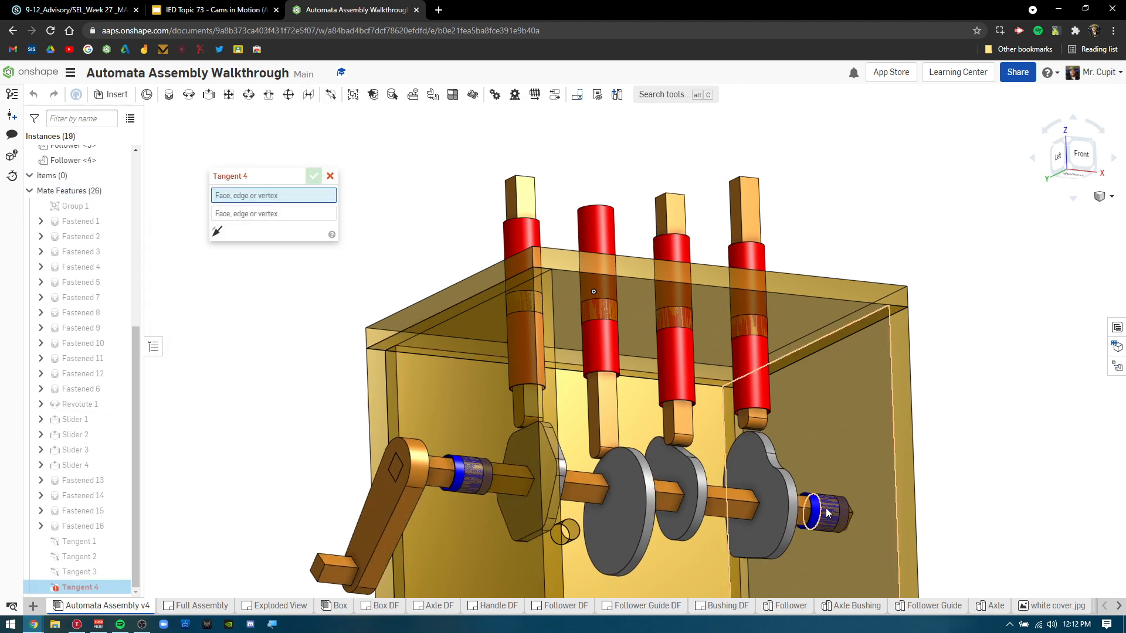
scroll(755, 431, "up", 10)
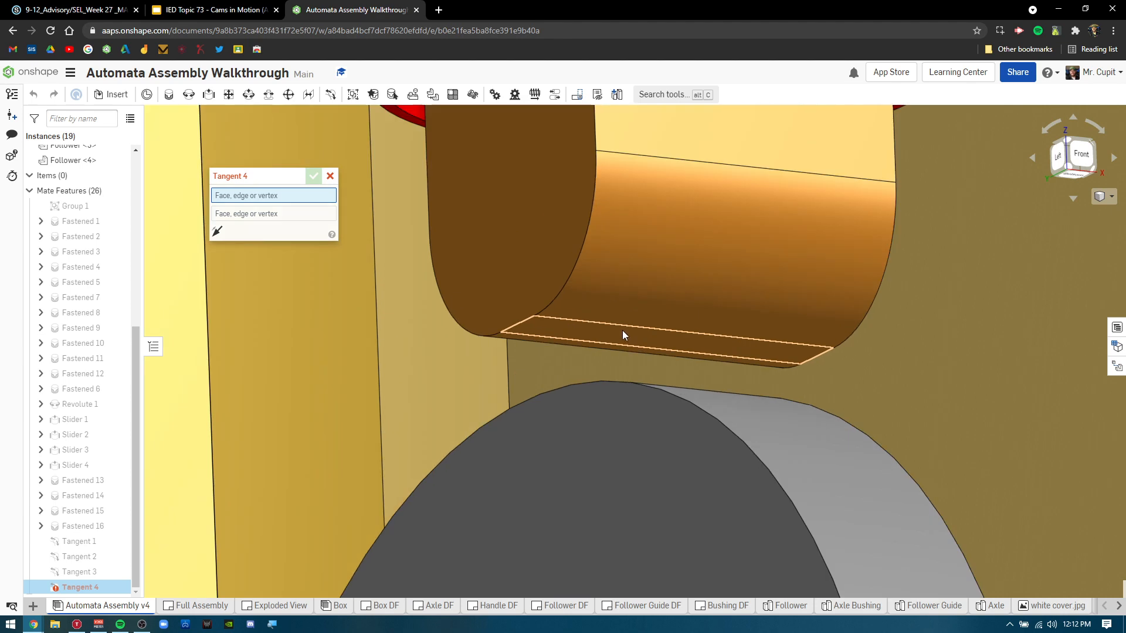
left_click(623, 333)
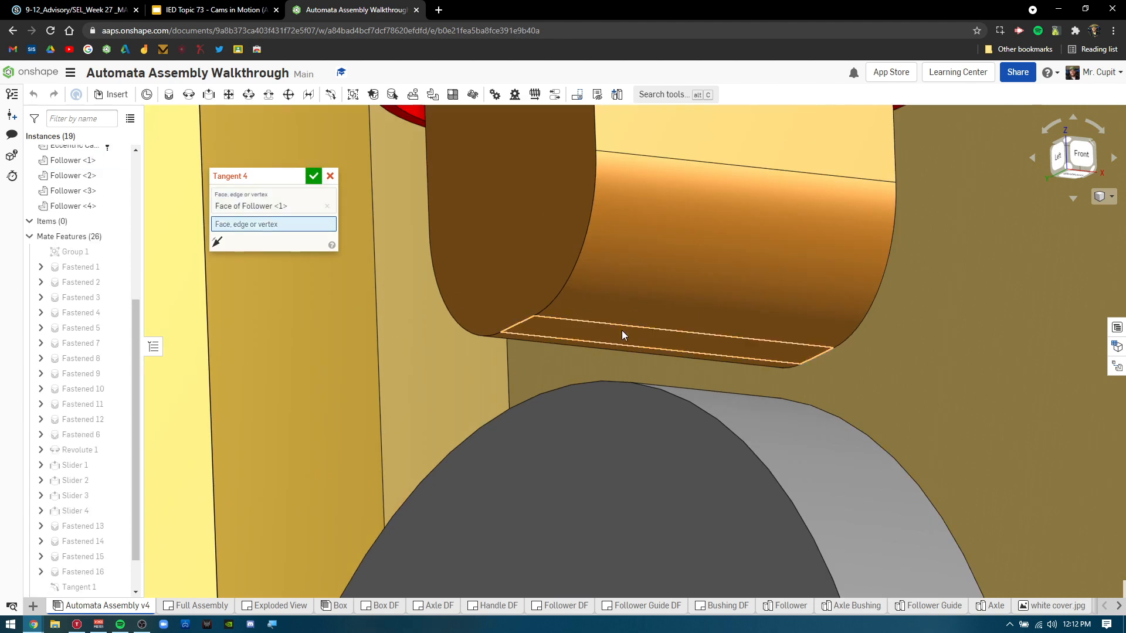
left_click(772, 428)
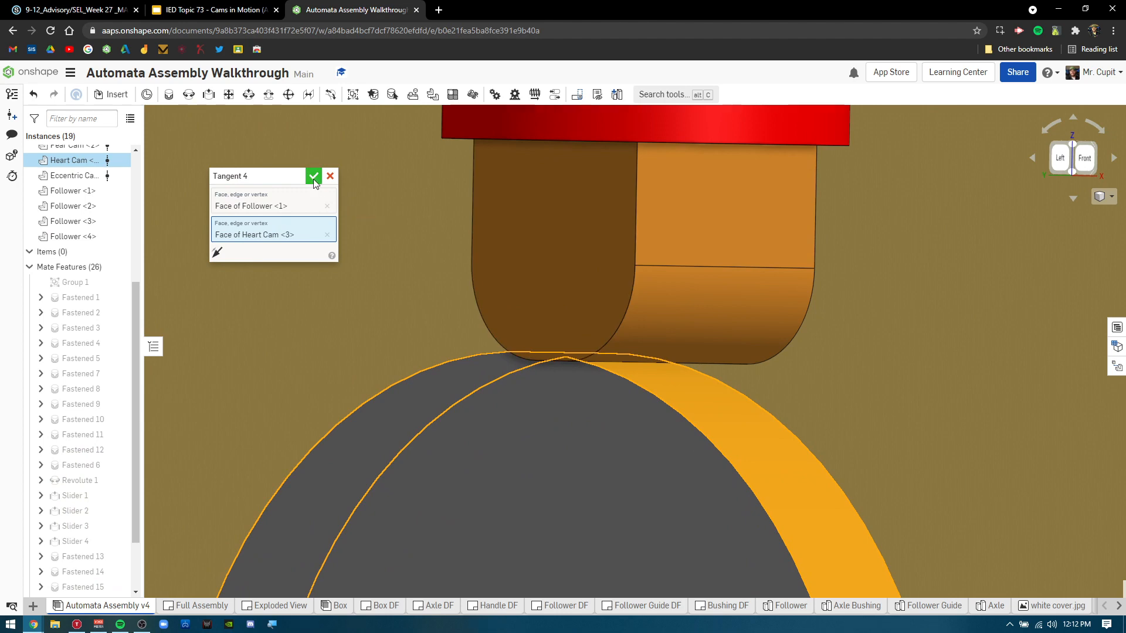
left_click(314, 176)
- Set up an animation of the Revolute 1 mate with Loop playback and 1000 steps
scroll(460, 392, "down", 10)
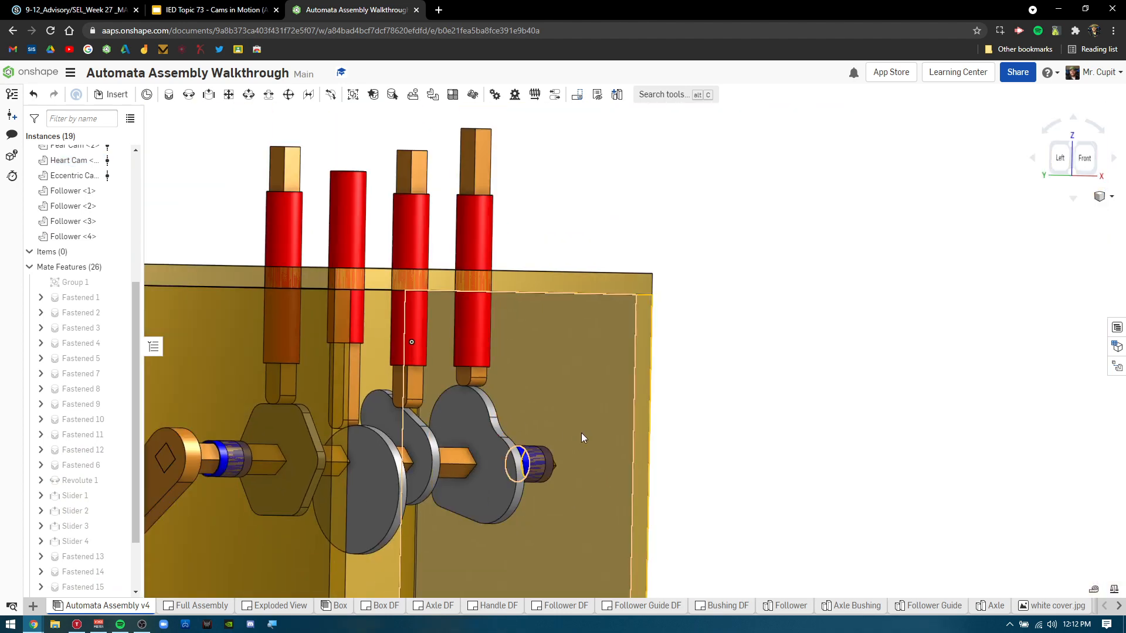
right_click_drag(612, 442, 596, 442)
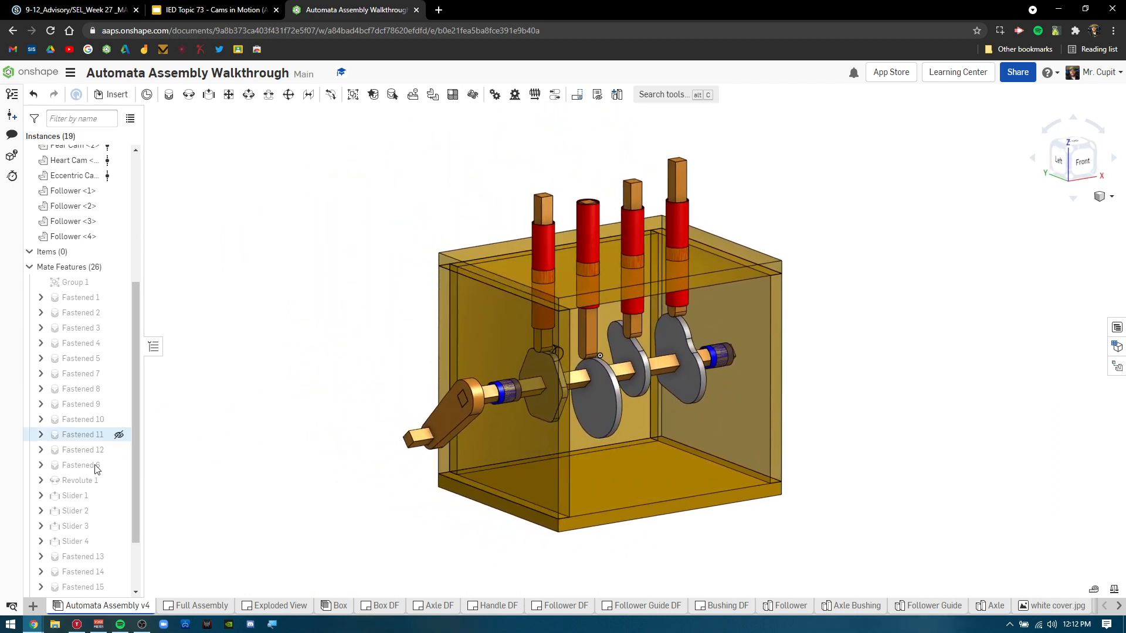
right_click(90, 484)
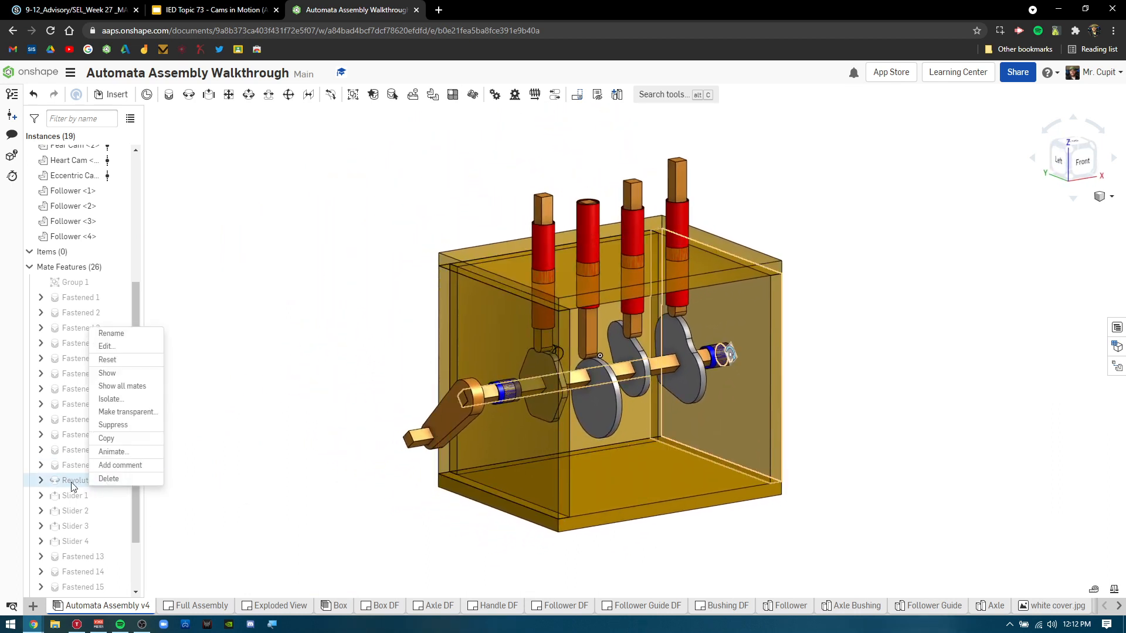
left_click(73, 483)
right_click(73, 483)
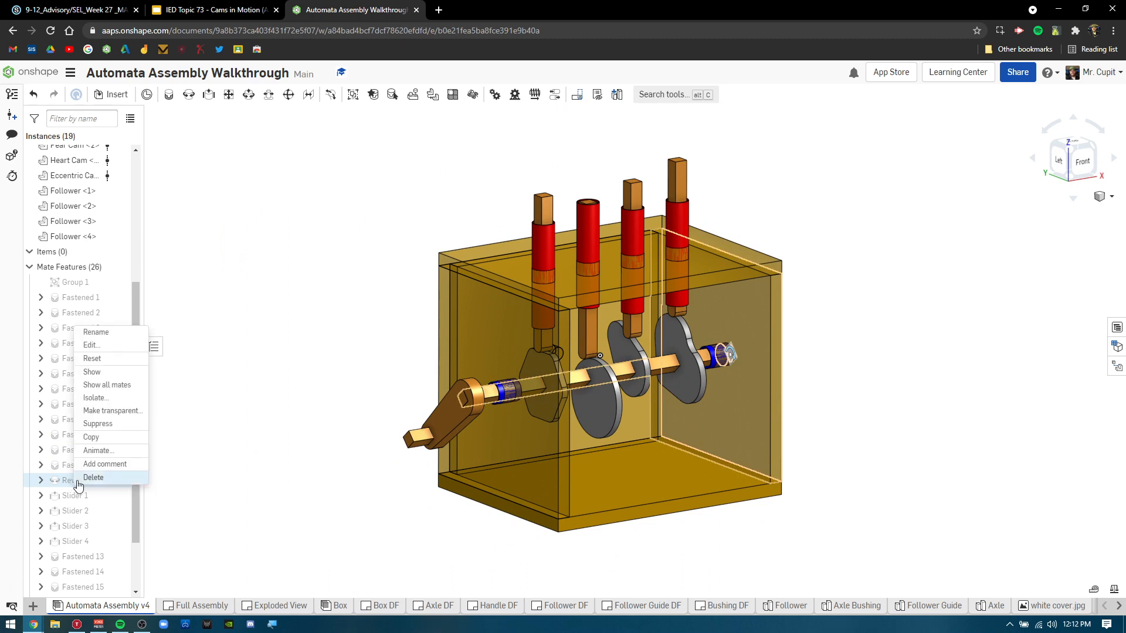
left_click(97, 450)
left_click_drag(230, 224, 286, 188)
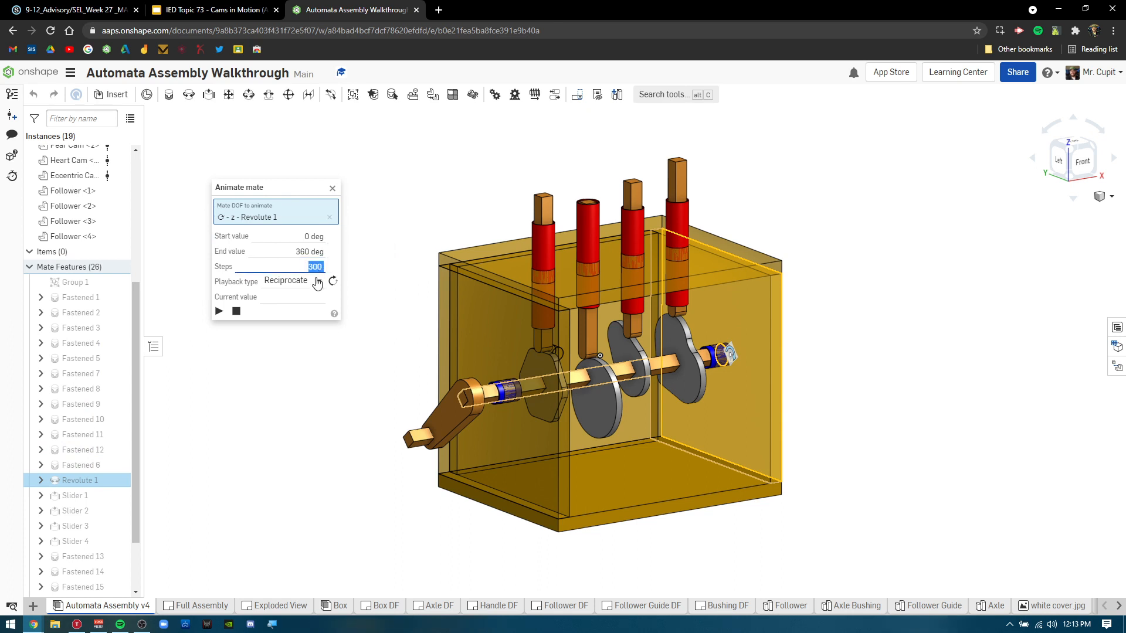
left_click(316, 281)
left_click(309, 331)
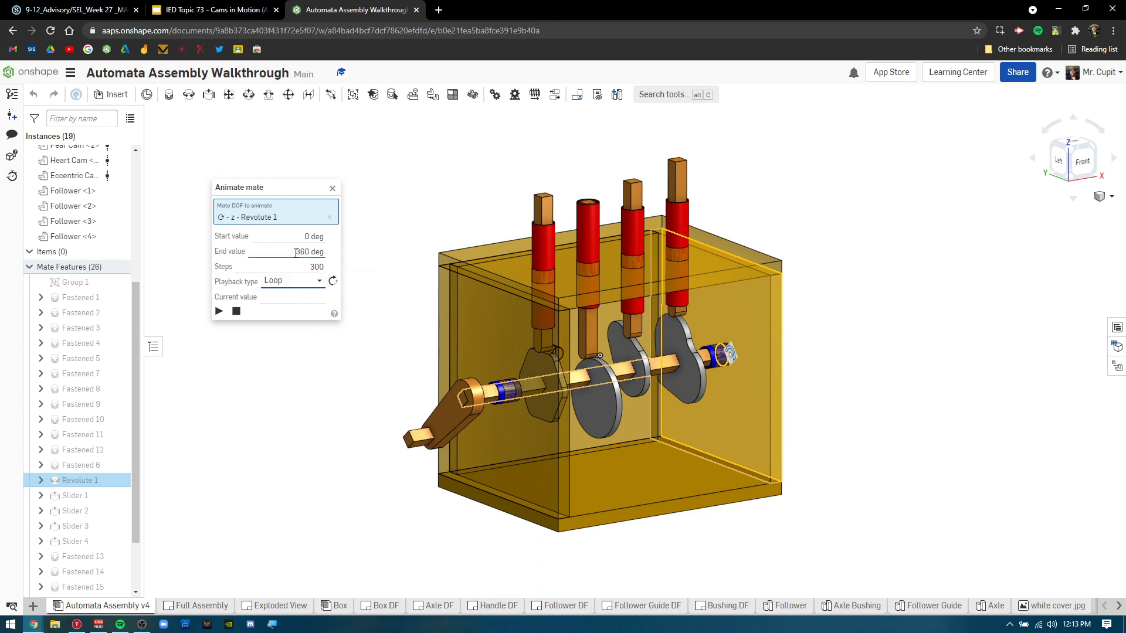
left_click(304, 265)
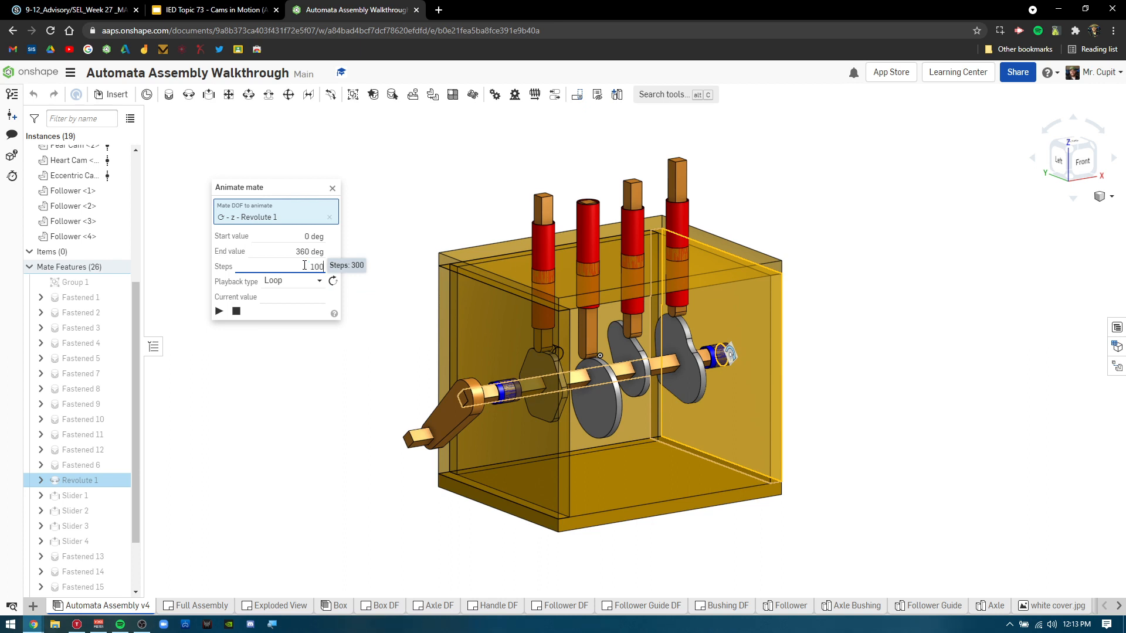
- Try twice to play the looped 1000-step animation of Revolute 1, and close it
left_click(219, 312)
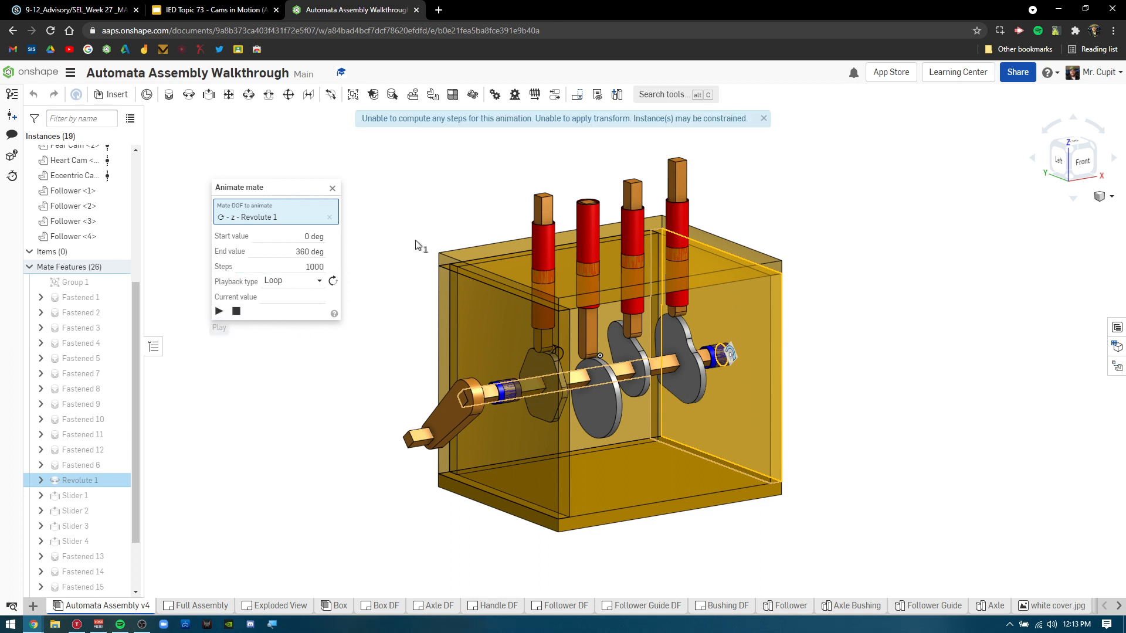
left_click(763, 119)
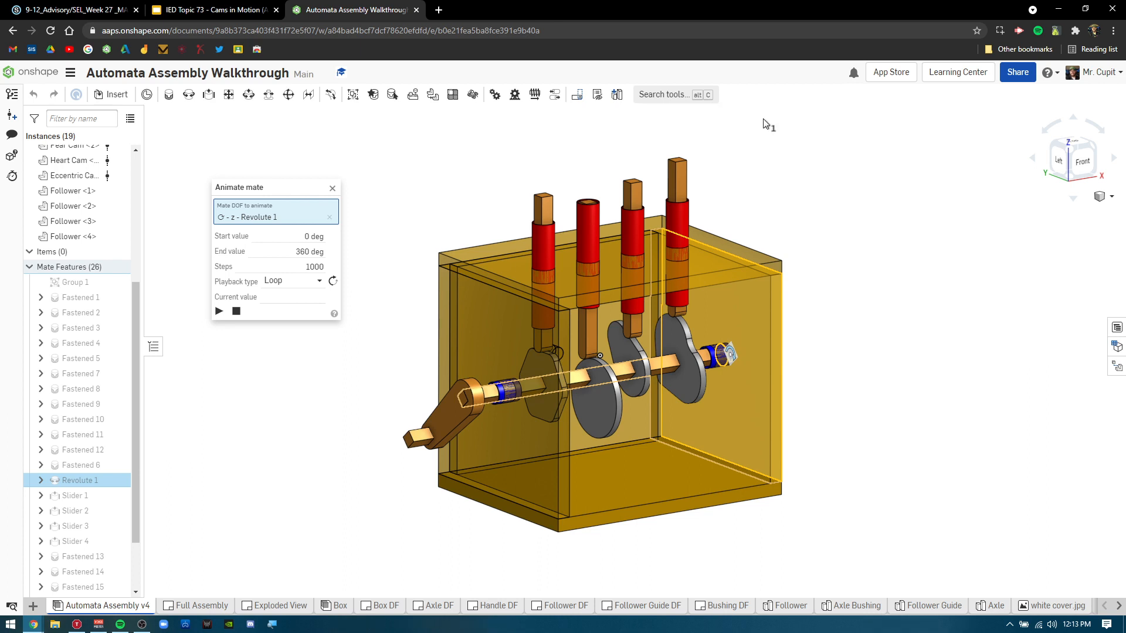
left_click(220, 311)
left_click(333, 190)
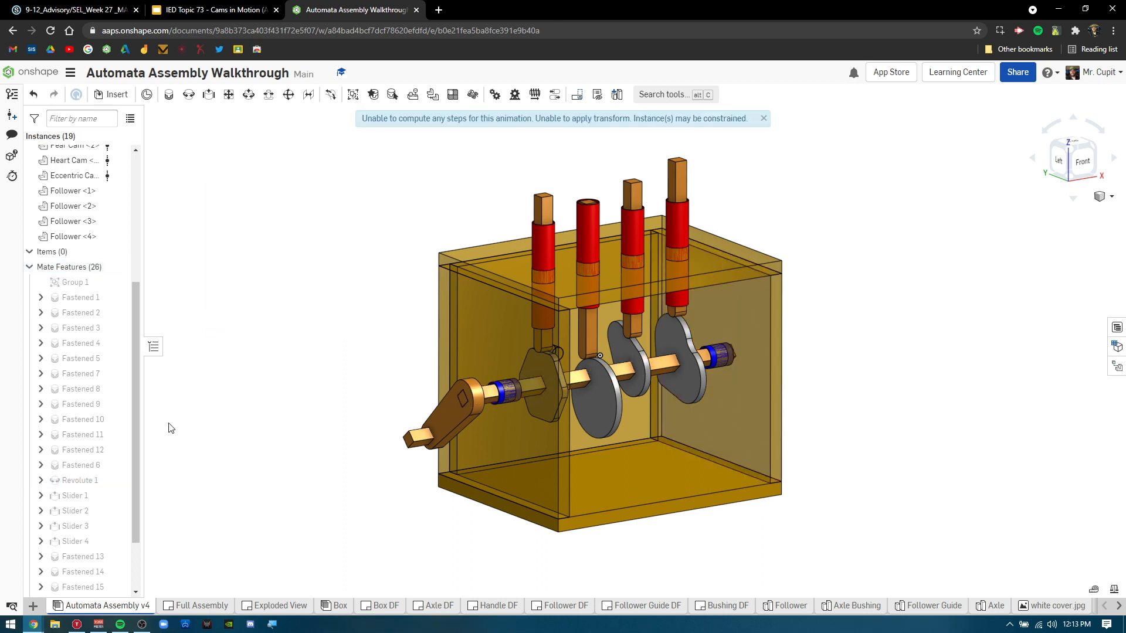
- Try the Revolute 1 animation again with 300 steps and Reciprocate playback, and close it
right_click(99, 482)
left_click(122, 449)
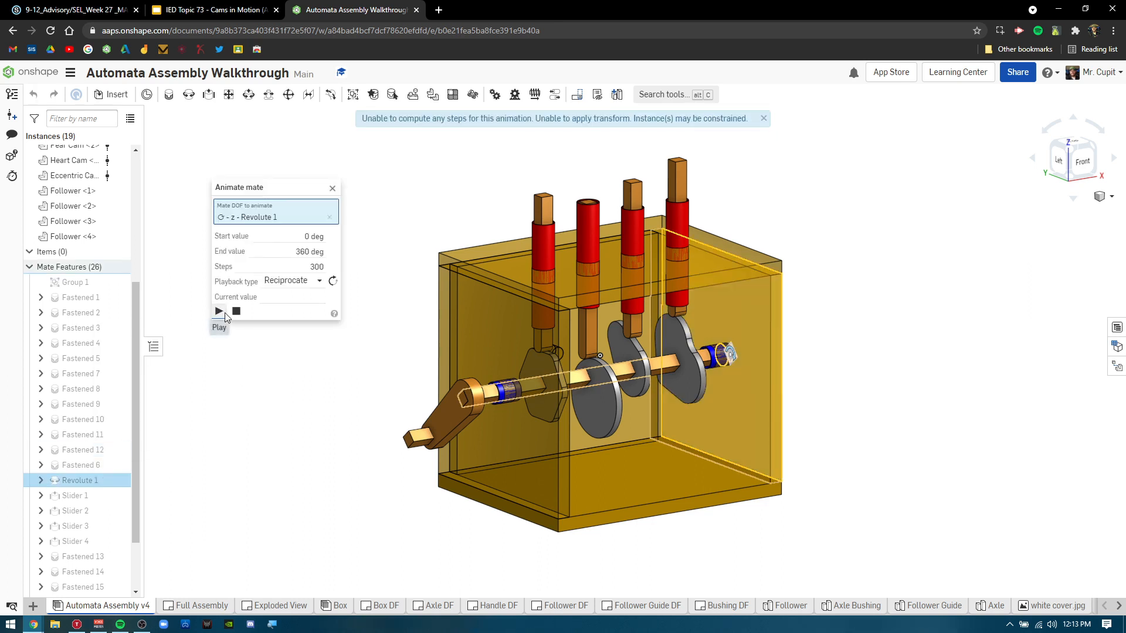
left_click(765, 119)
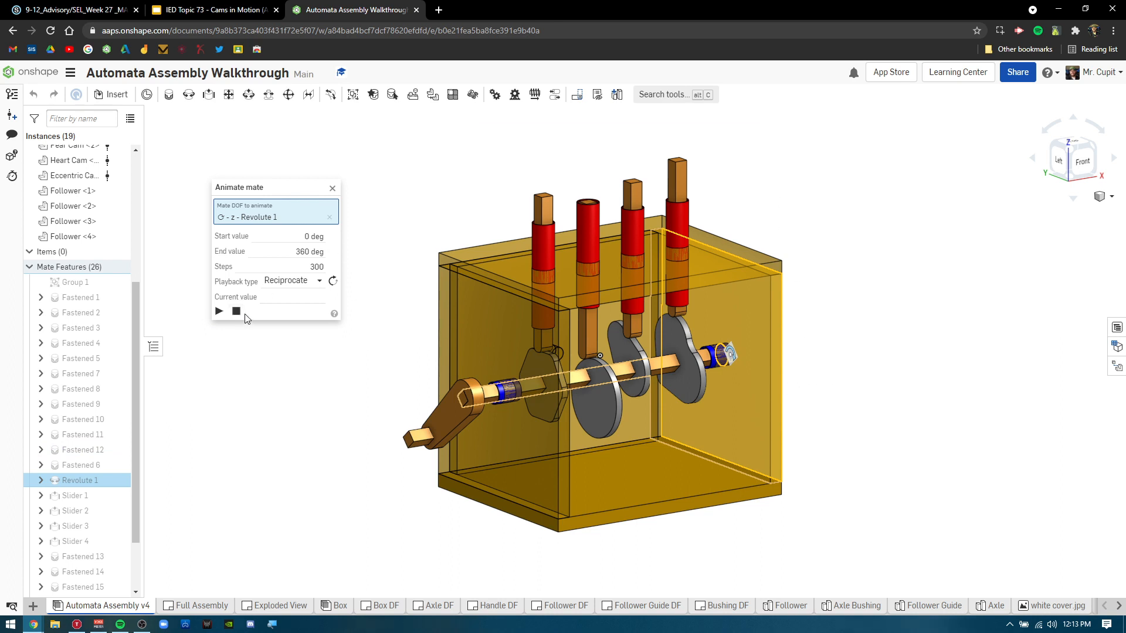
left_click(333, 188)
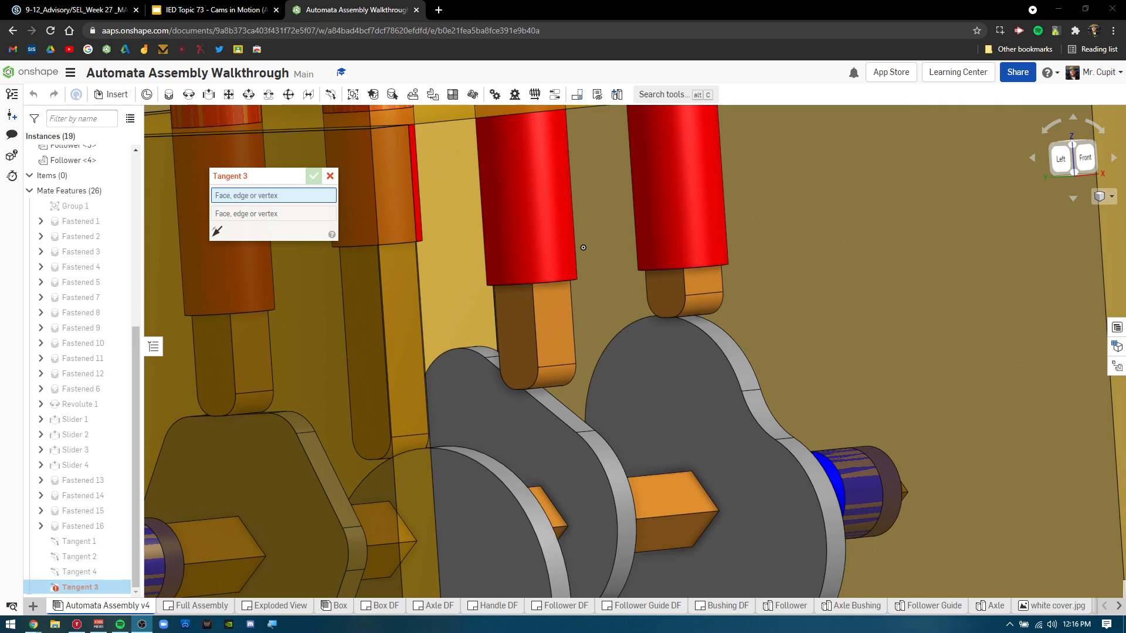
middle_click_drag(570, 283, 588, 199)
scroll(568, 266, "up", 5)
mouse_move(581, 370)
right_mouse_down()
mouse_move(590, 364)
mouse_move(554, 352)
mouse_move(568, 354)
right_mouse_up()
scroll(540, 346, "up", 5)
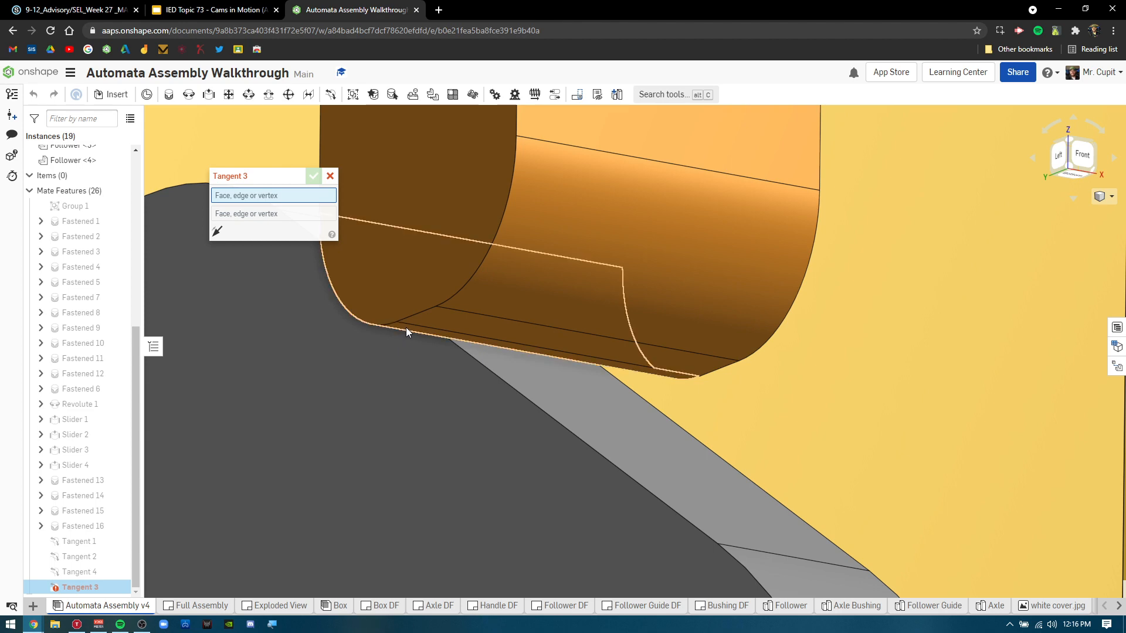
right_click_drag(450, 340, 508, 352)
left_click(330, 176)
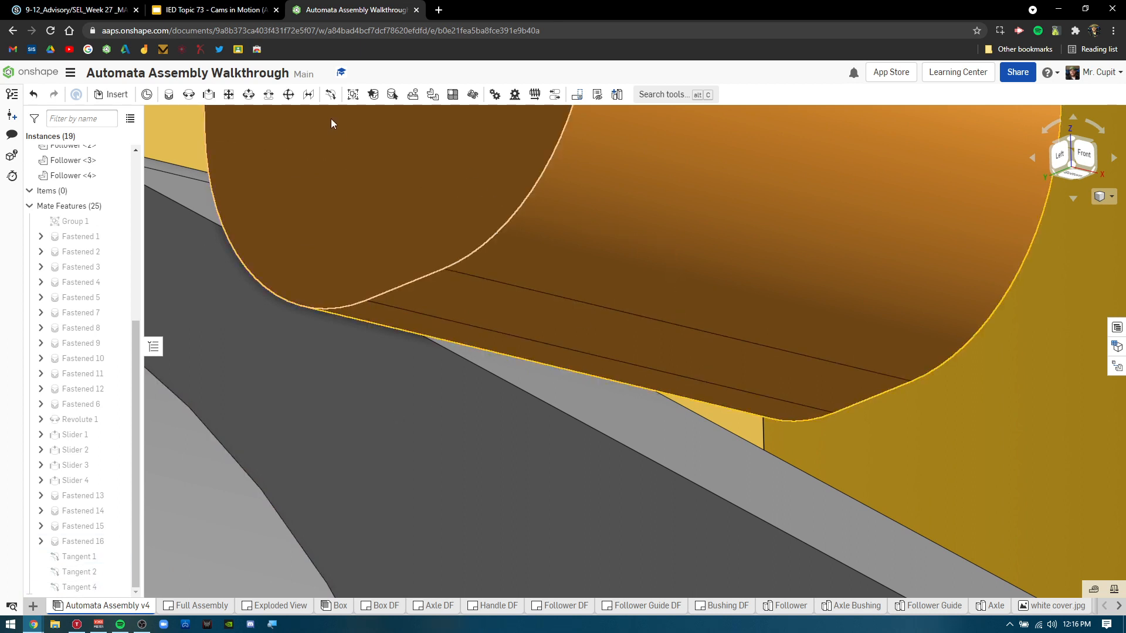
- Add a tangent mate between the flat bottom face of Follower <2> and the rim face of Pear Cam <2>
left_click(330, 94)
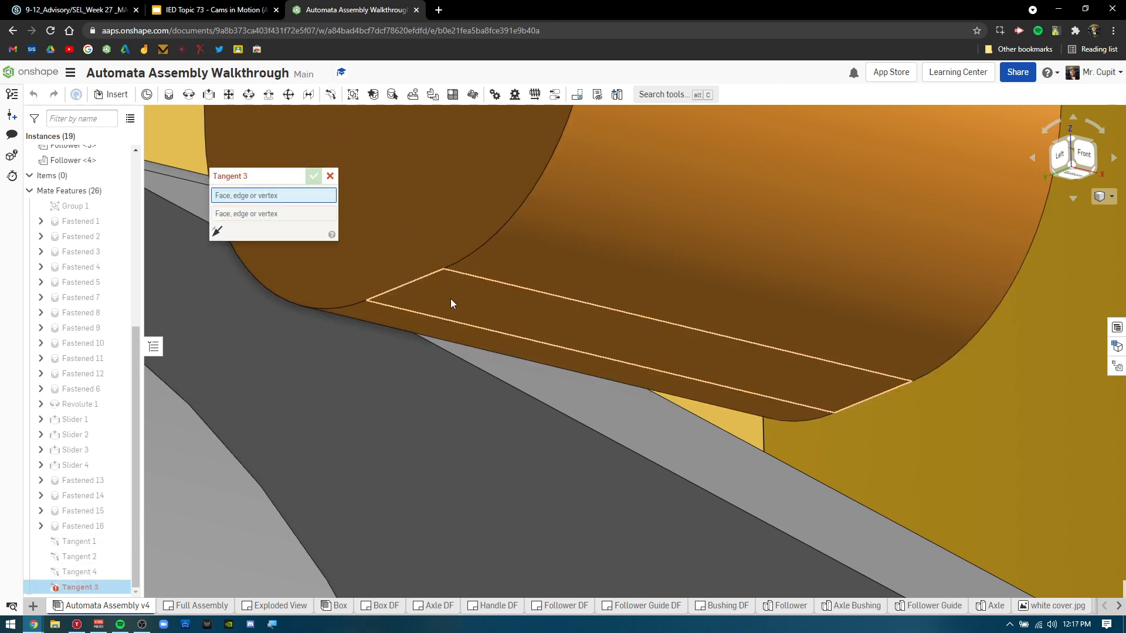
left_click(503, 342)
scroll(671, 456, "up", 3)
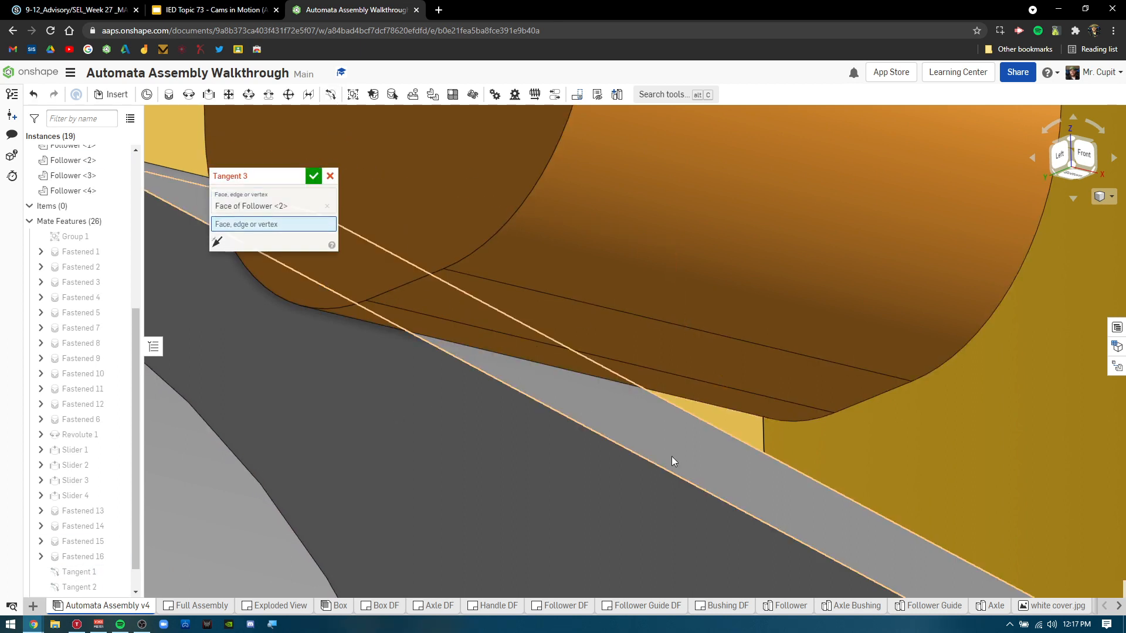
left_click(708, 450)
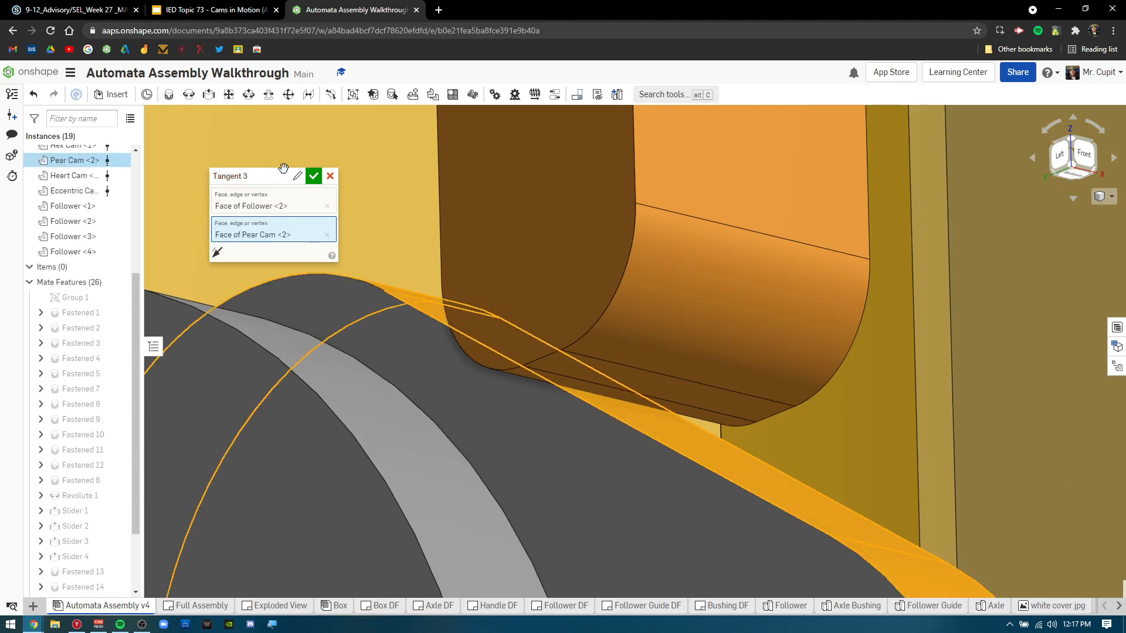
left_click(313, 176)
- Play the Revolute 1 mate animation from 0 to 360 deg with 300 steps and Reciprocate playback, keeping the assembly unobstructed
scroll(533, 375, "up", 5)
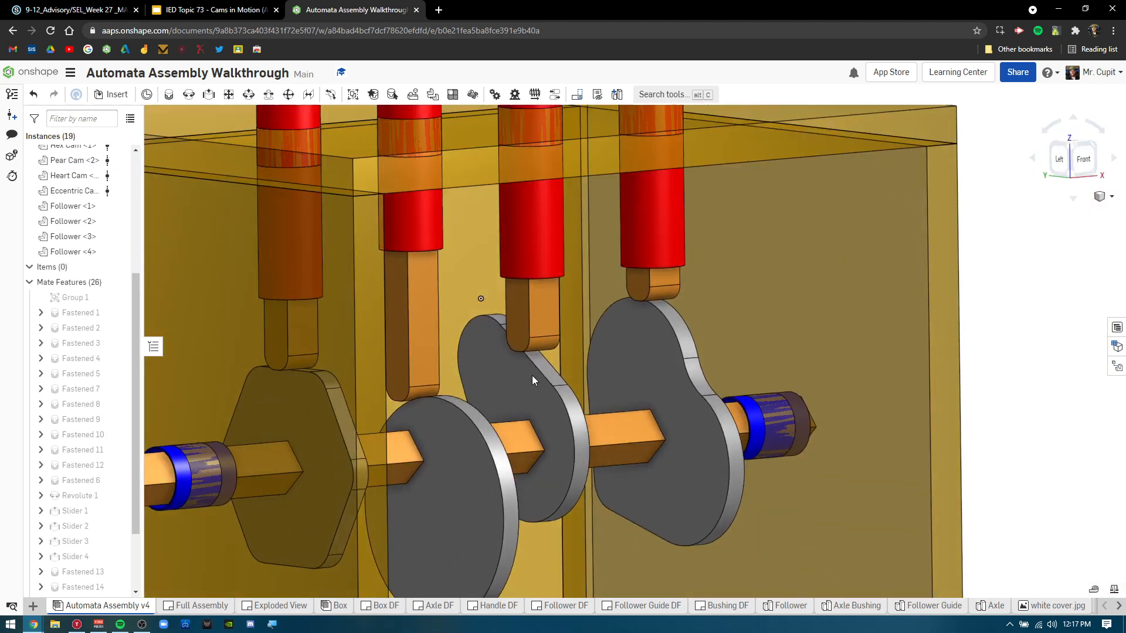
scroll(103, 518, "down", 2)
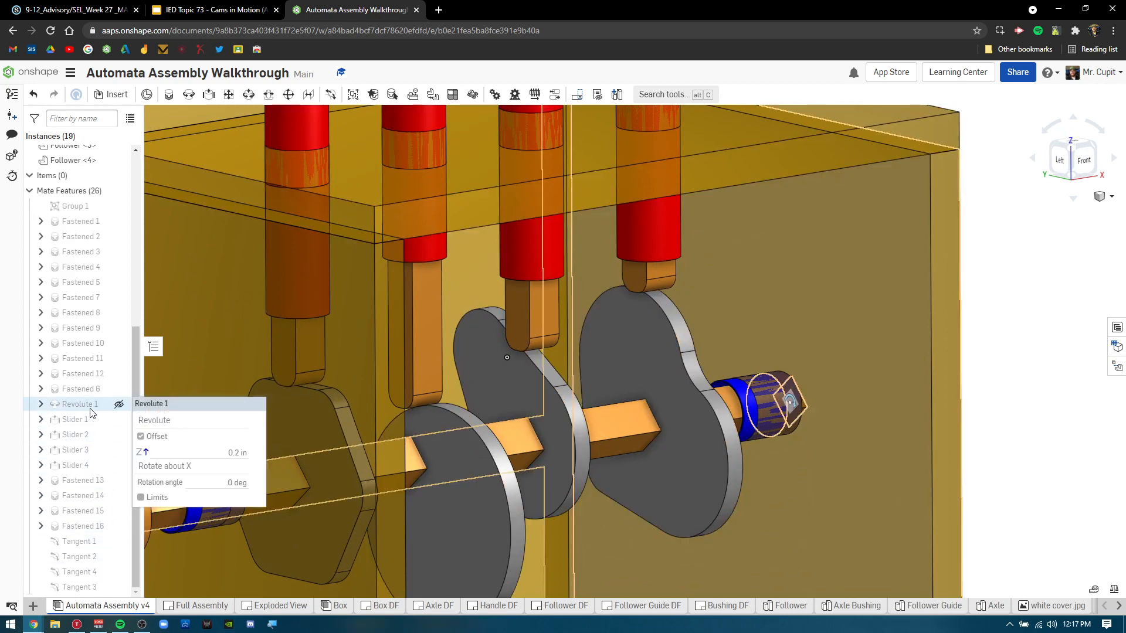
scroll(340, 381, "down", 4)
middle_click_drag(345, 376, 511, 330)
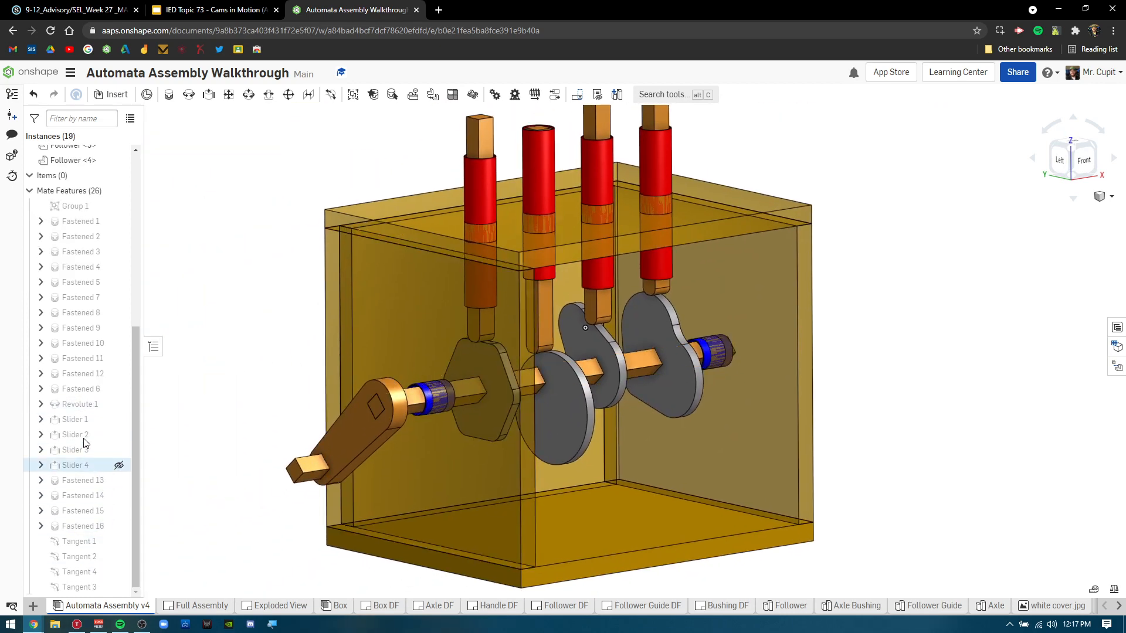
right_click(87, 408)
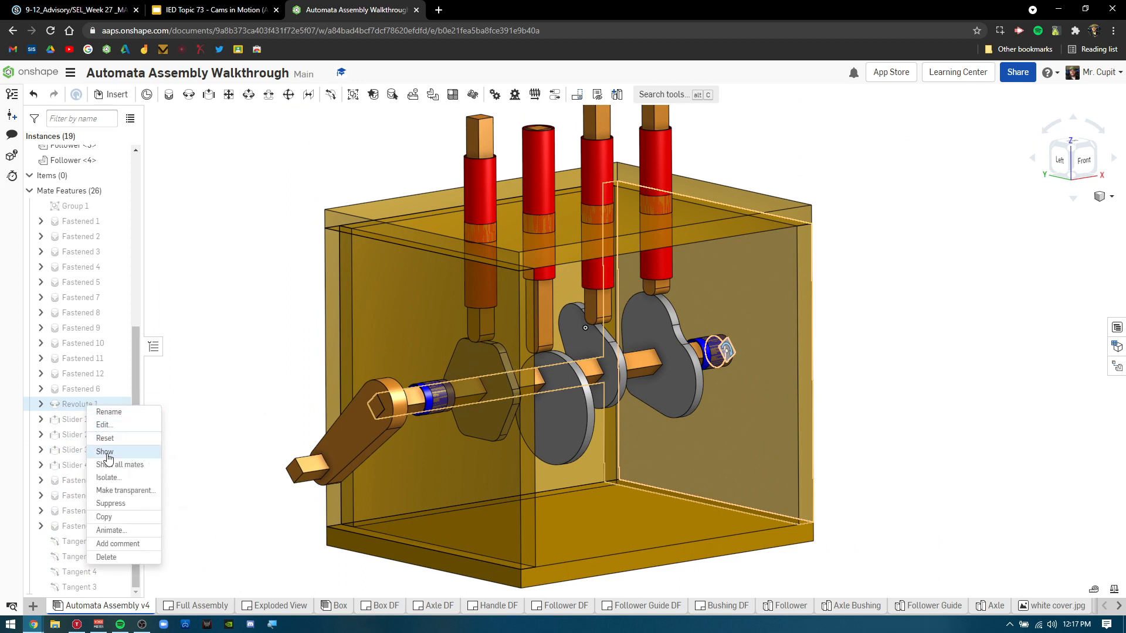
left_click(115, 533)
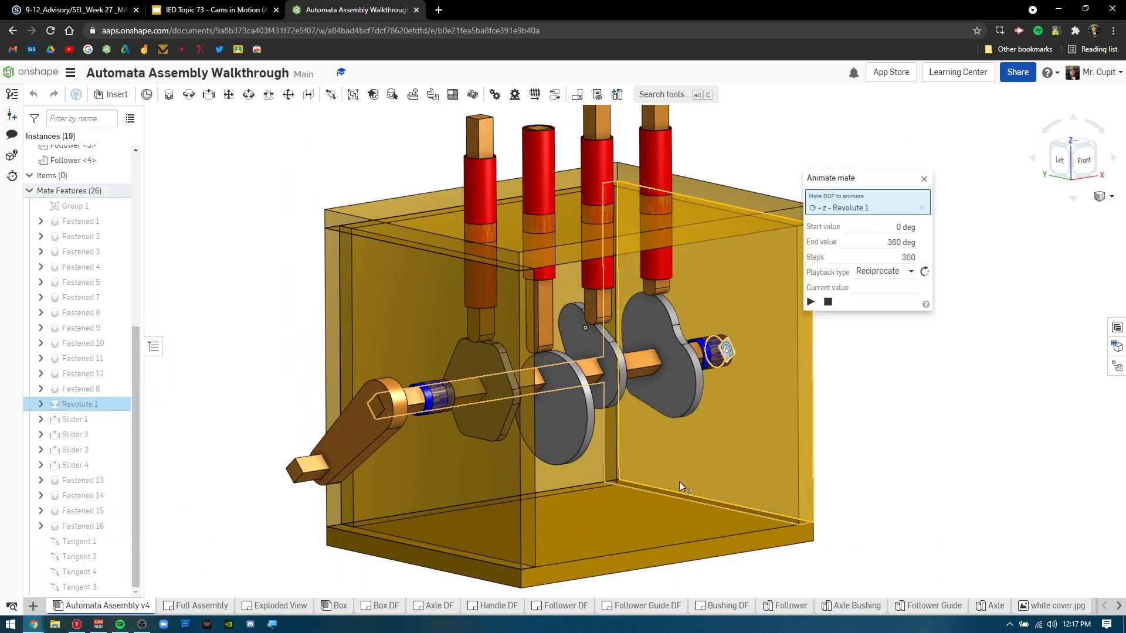
left_click(810, 302)
left_click_drag(870, 180, 961, 174)
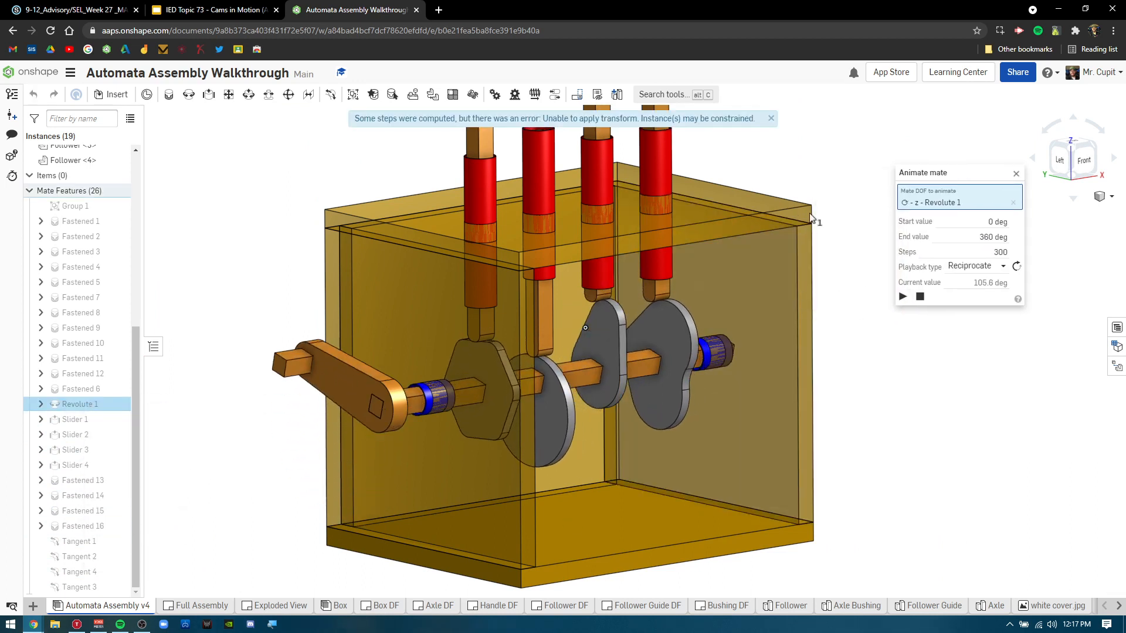
scroll(527, 425, "down", 3)
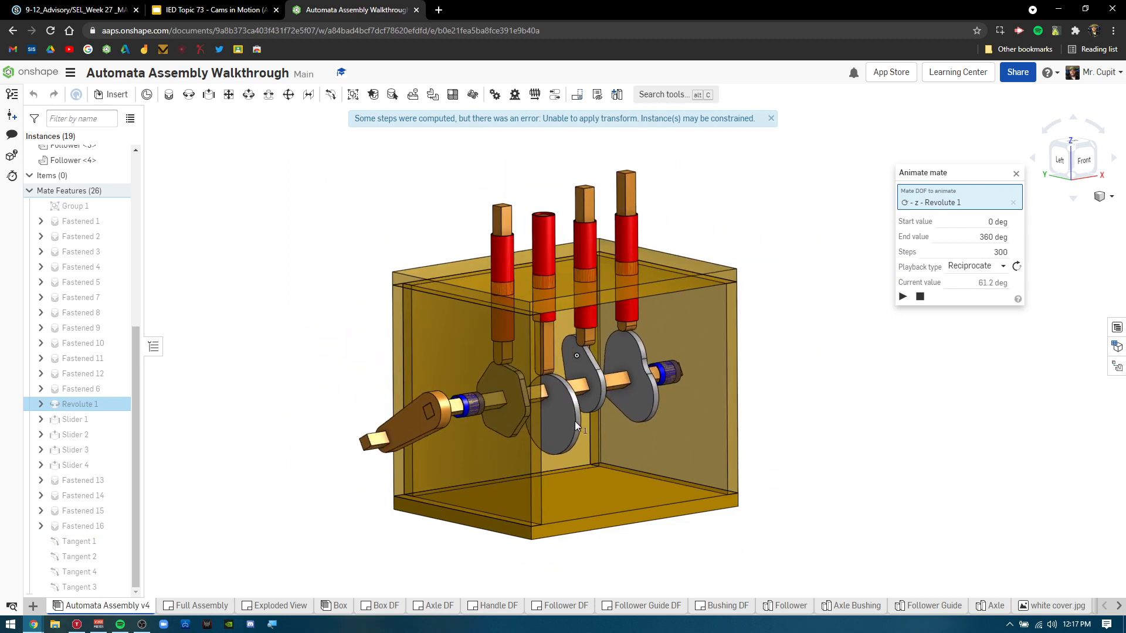
- Try the Revolute 1 animation with an end value of 720 deg
left_click(976, 237)
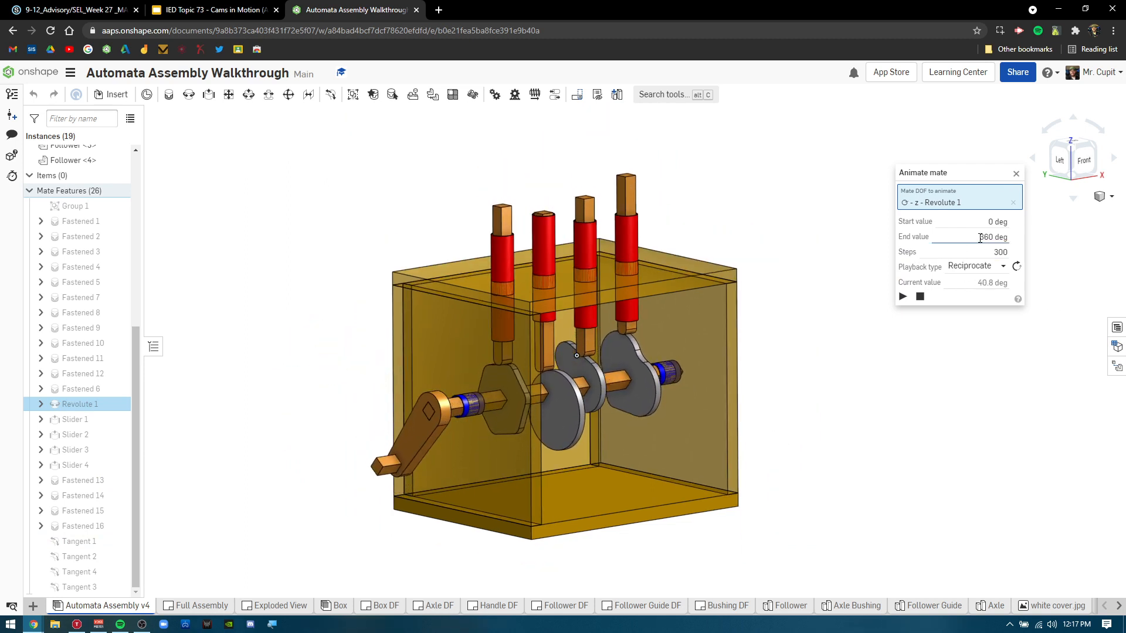
type("720")
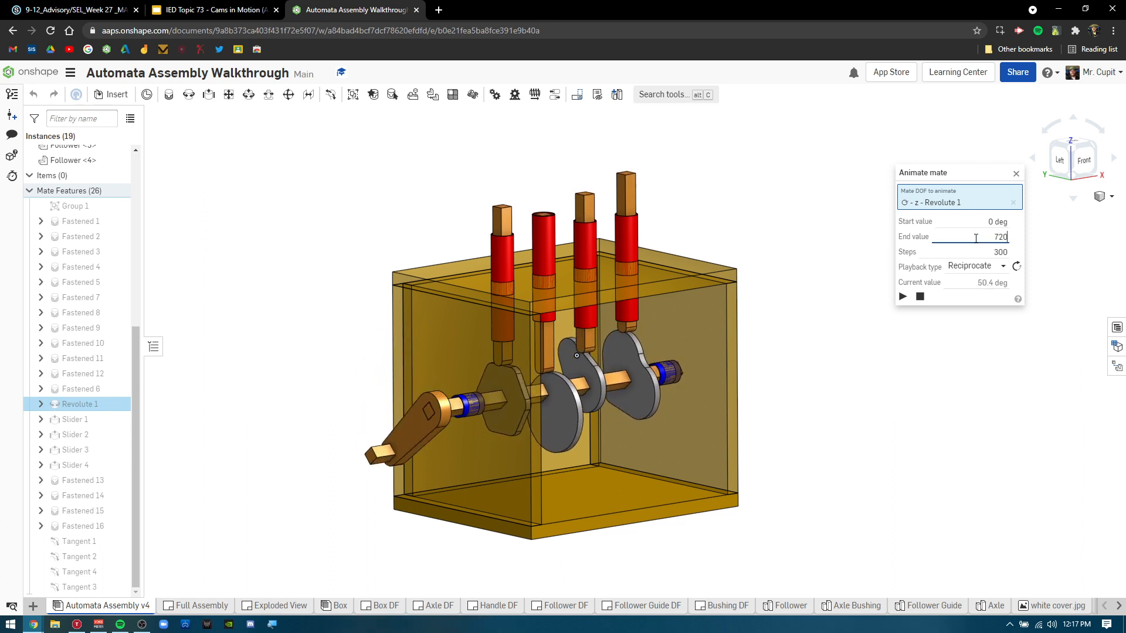
key("Return")
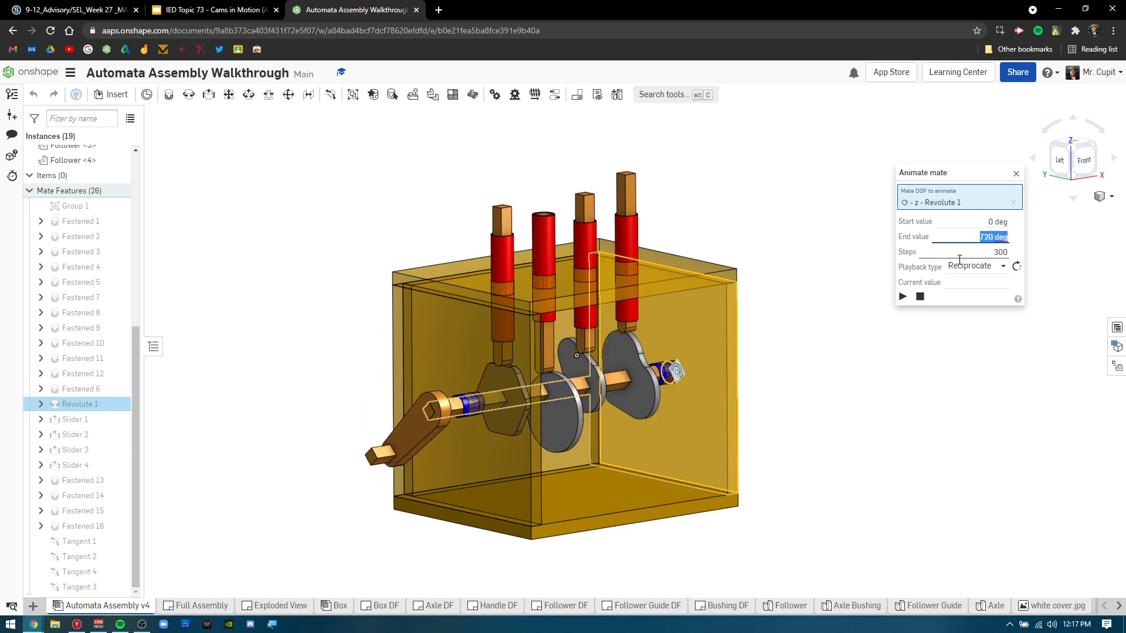
left_click(902, 297)
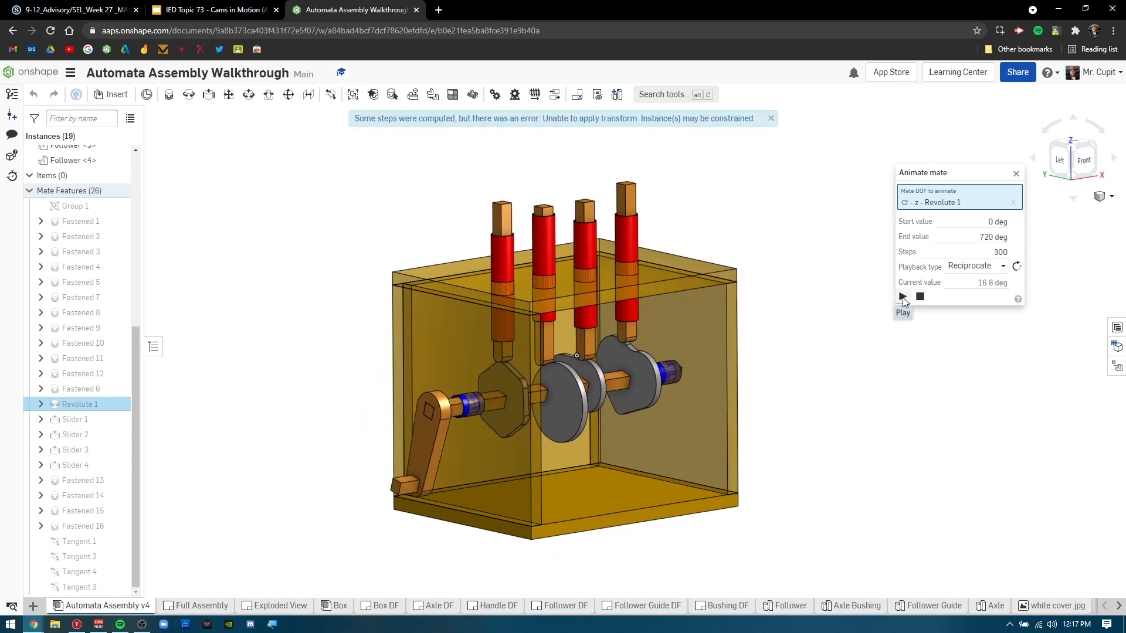
- Set the animation's end value to 360 deg and play Revolute 1 with Single playback, followed by Loop playback
left_click(975, 238)
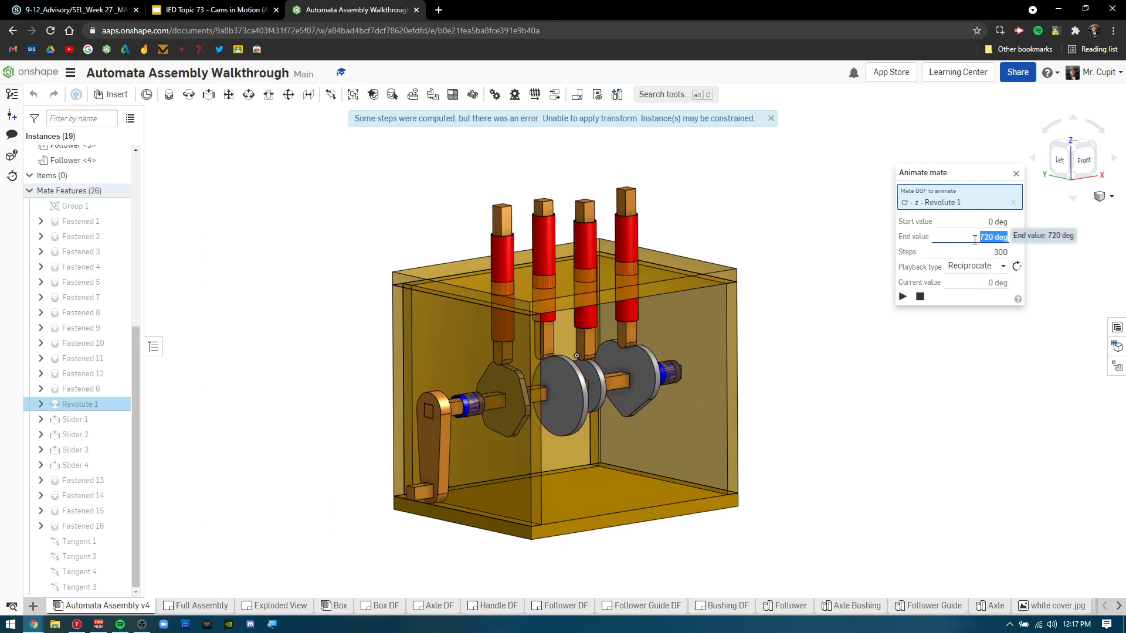
type("360")
key("Return")
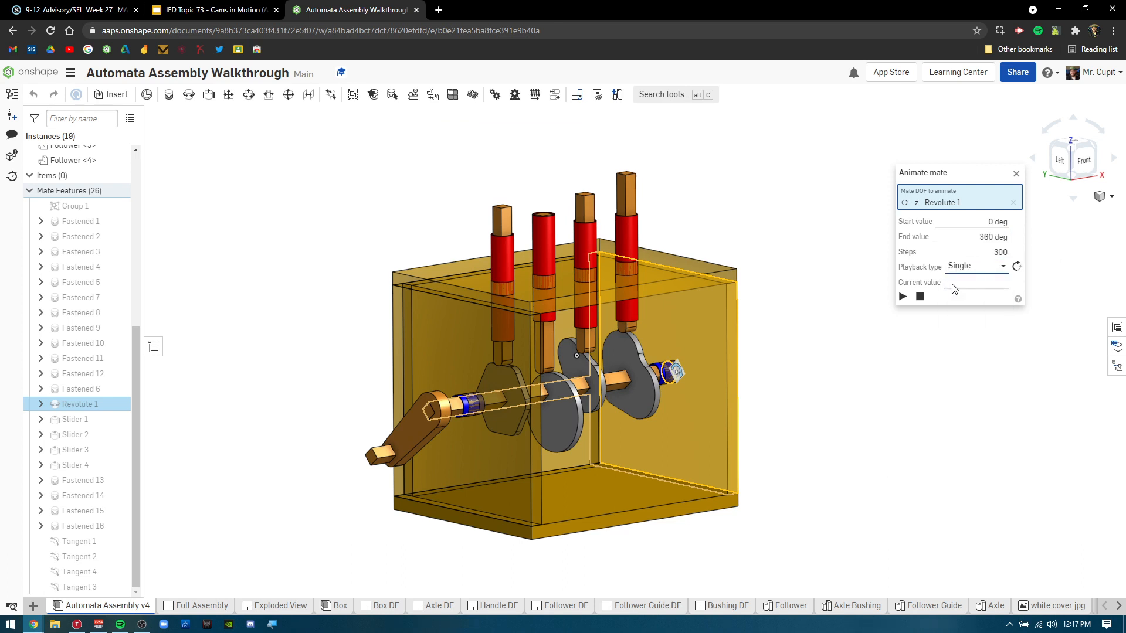
left_click(905, 297)
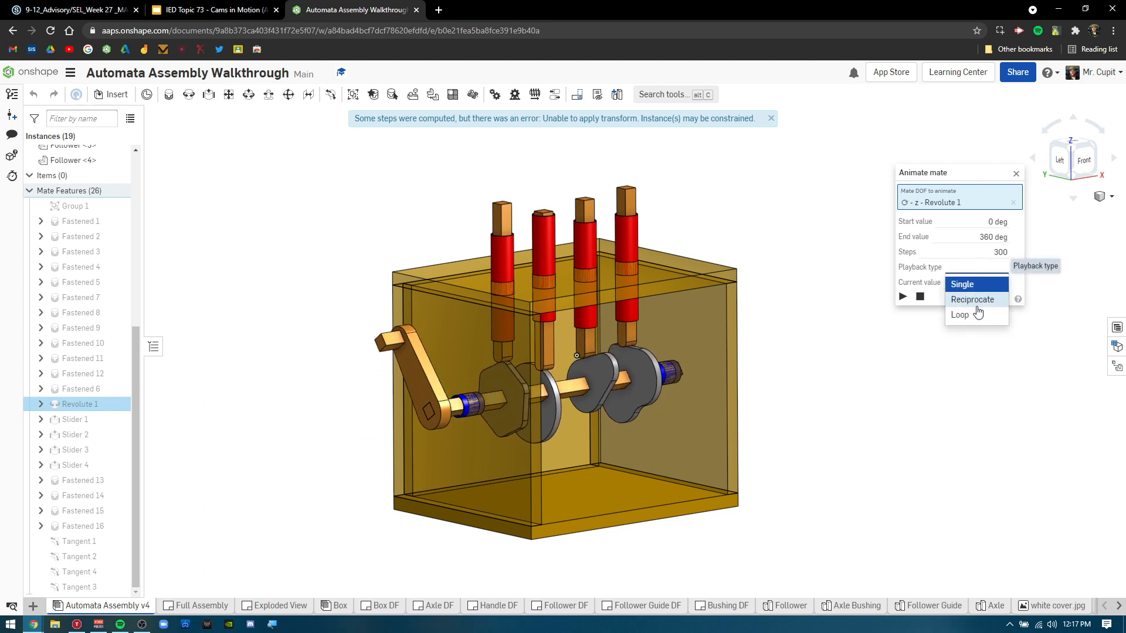
left_click(903, 297)
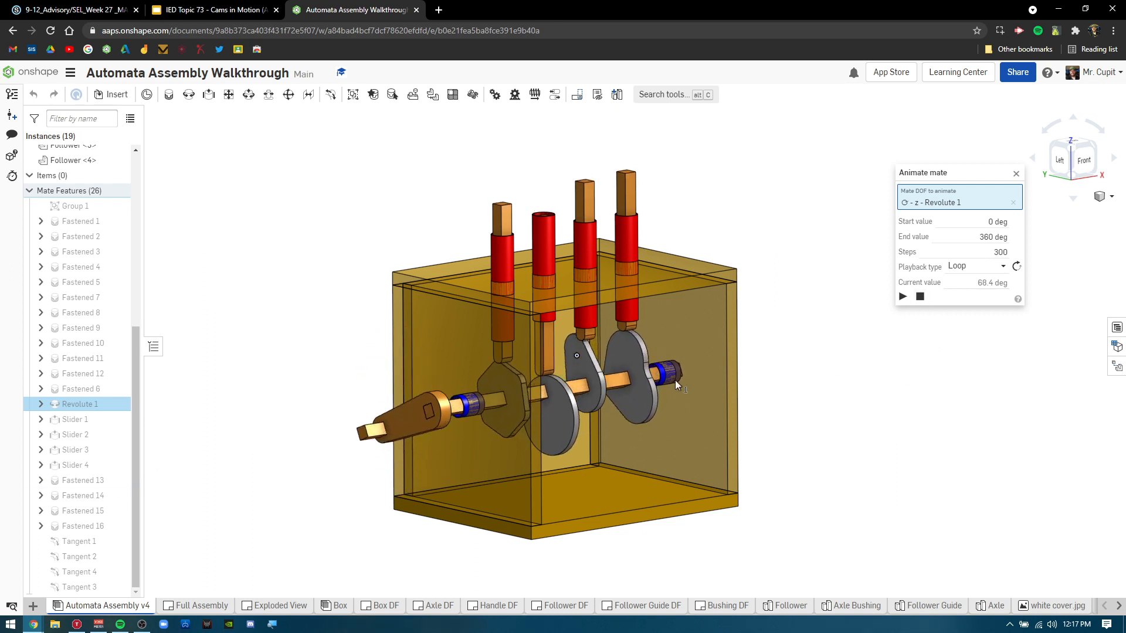
- Examine up close how each follower's bottom face meets its cam's rim, checking all four cams from several sides
scroll(674, 379, "up", 10)
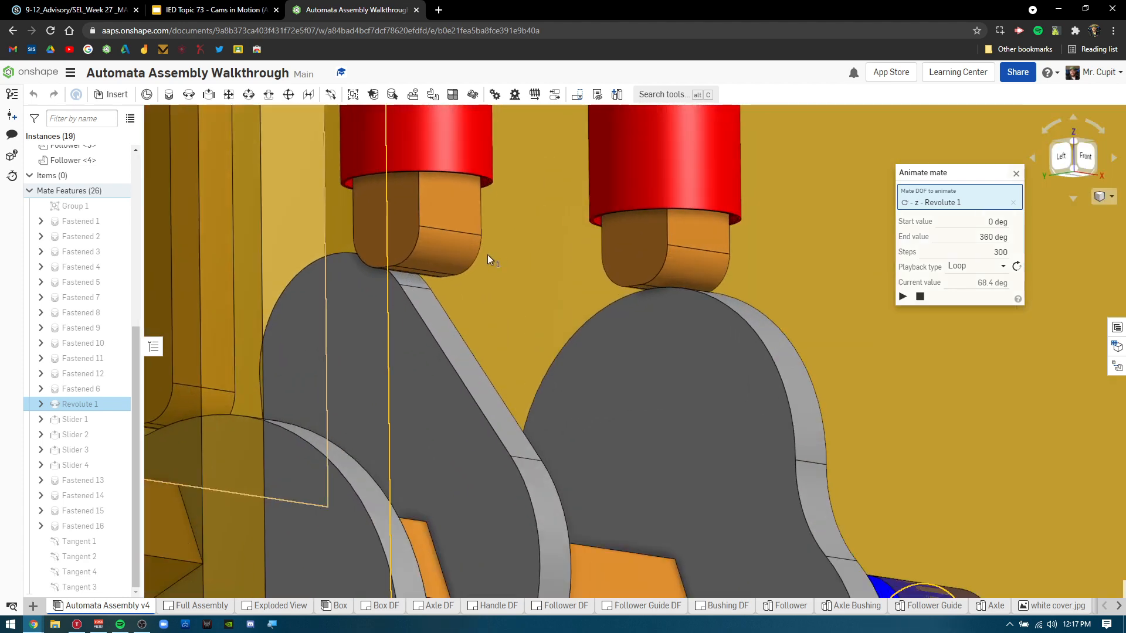
scroll(487, 254, "up", 5)
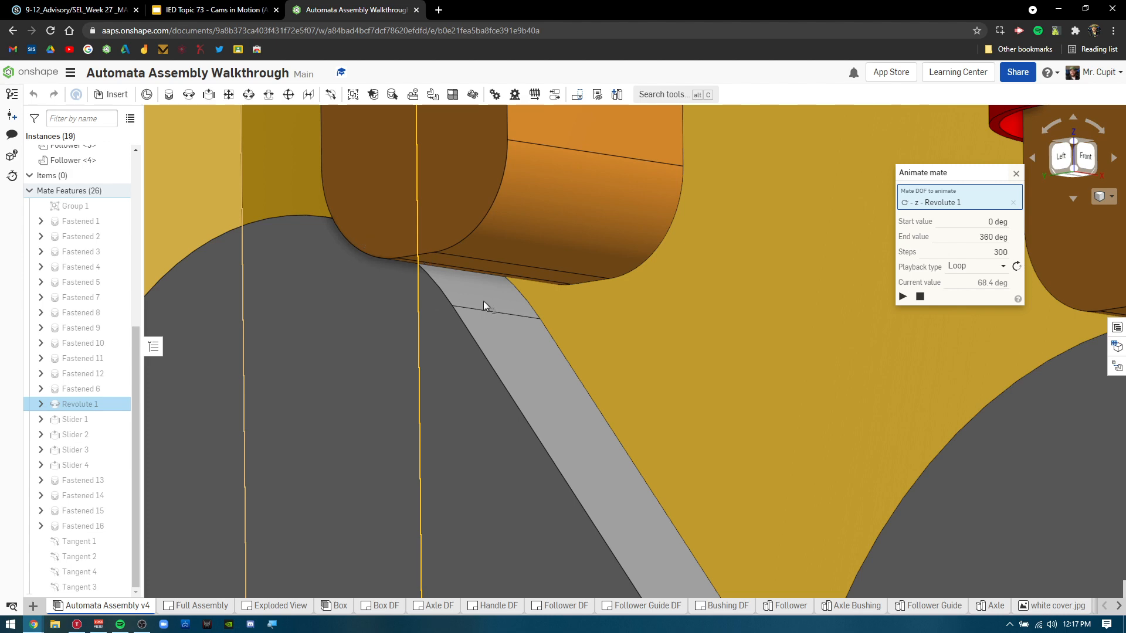
scroll(860, 402, "down", 6)
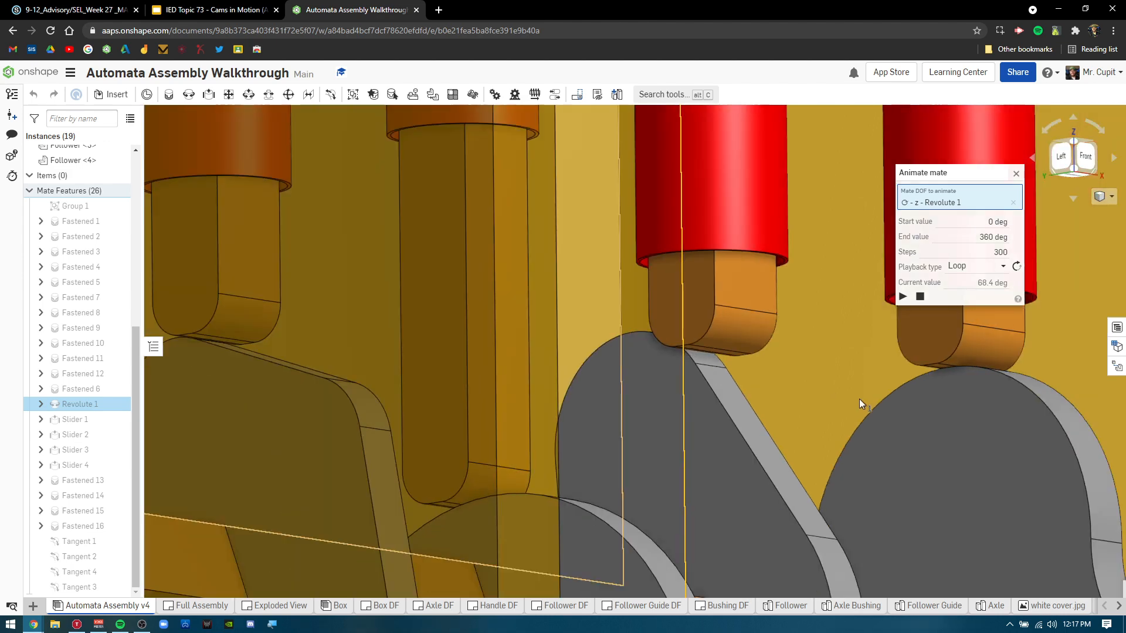
scroll(558, 434, "up", 8)
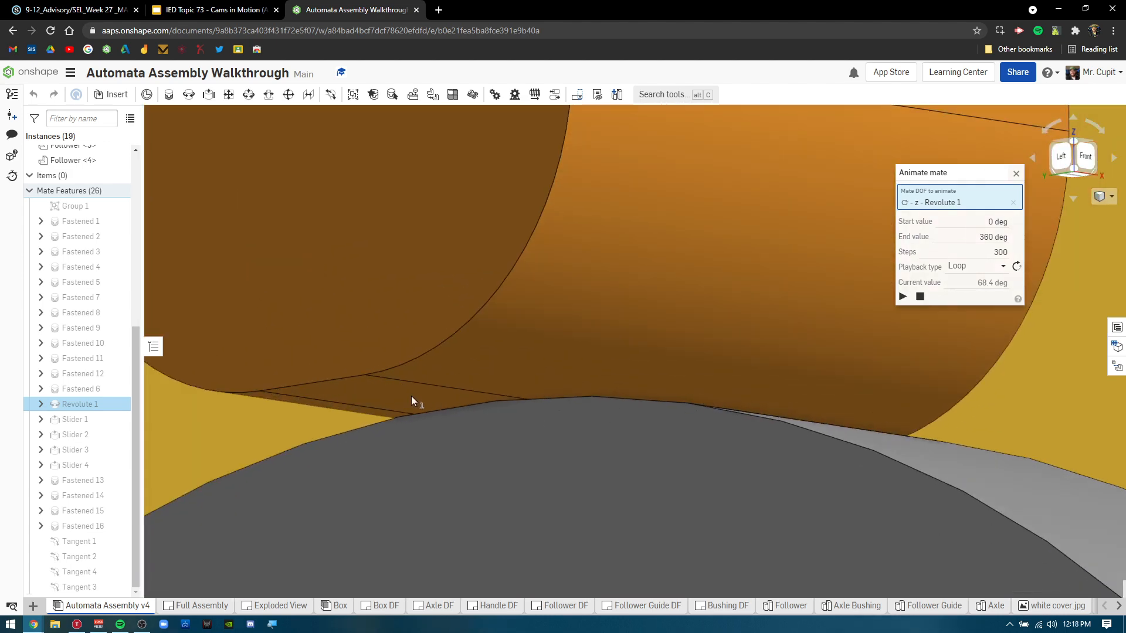
scroll(516, 463, "down", 7)
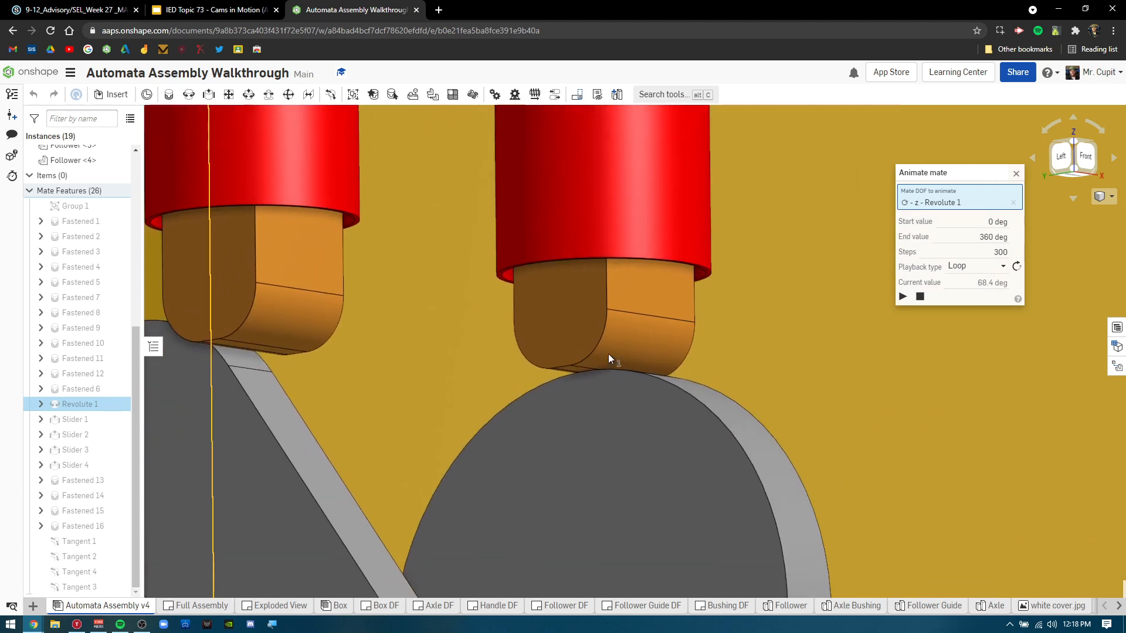
scroll(570, 377, "down", 5)
right_click_drag(565, 433, 534, 430)
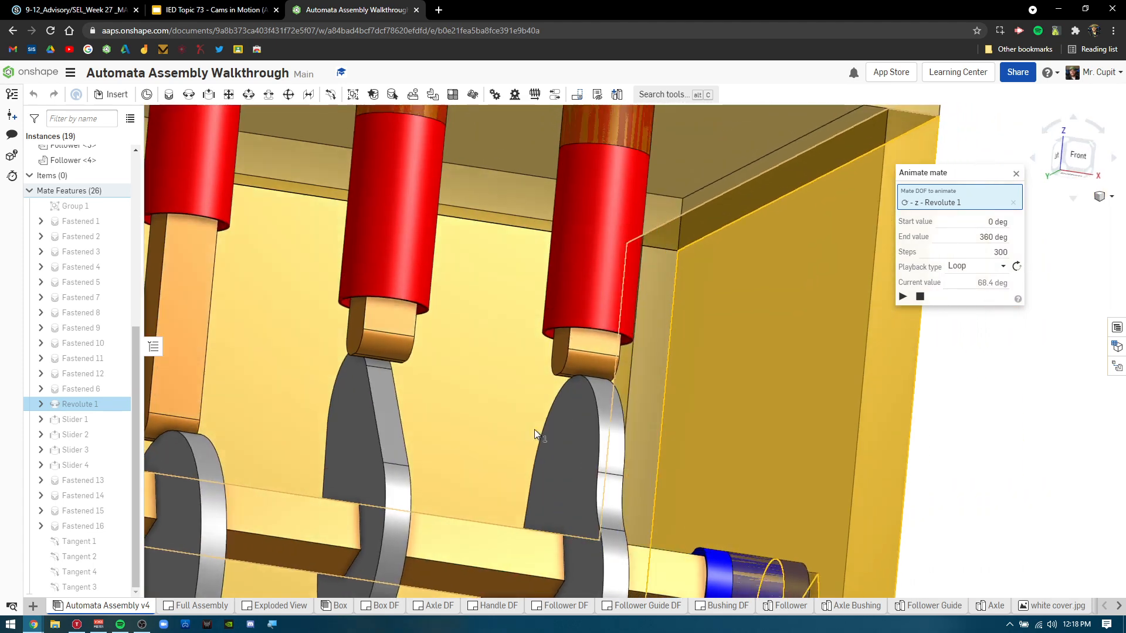
middle_click_drag(459, 404, 772, 321)
scroll(491, 354, "up", 7)
right_click_drag(507, 362, 536, 410)
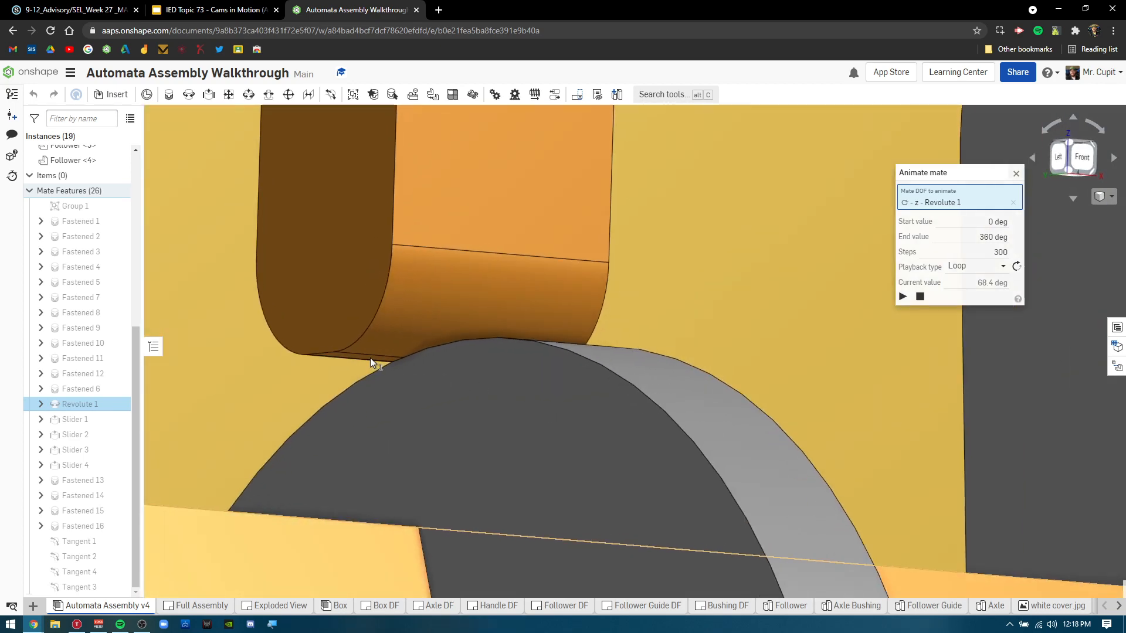
scroll(498, 352, "down", 7)
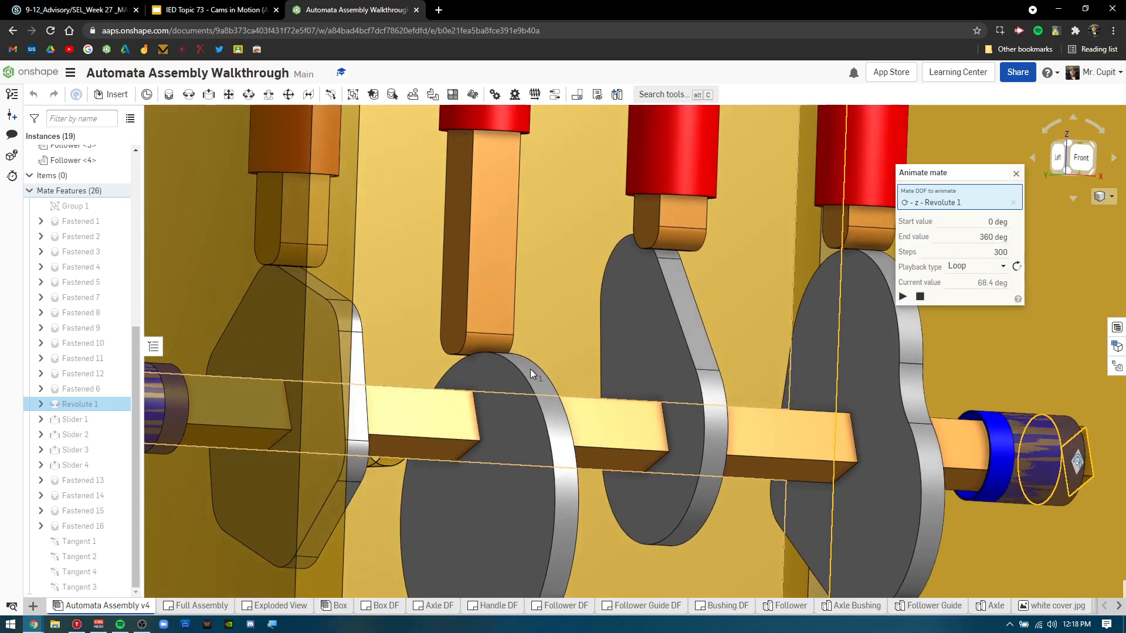
right_click_drag(530, 368, 458, 365)
scroll(463, 262, "up", 7)
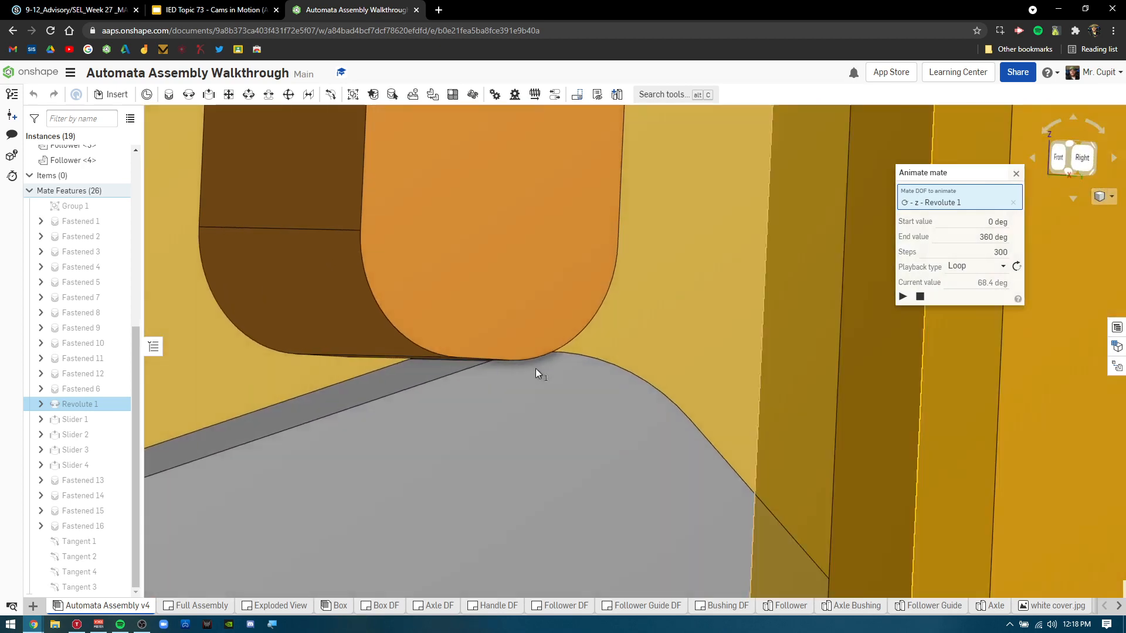
right_click_drag(536, 370, 539, 357)
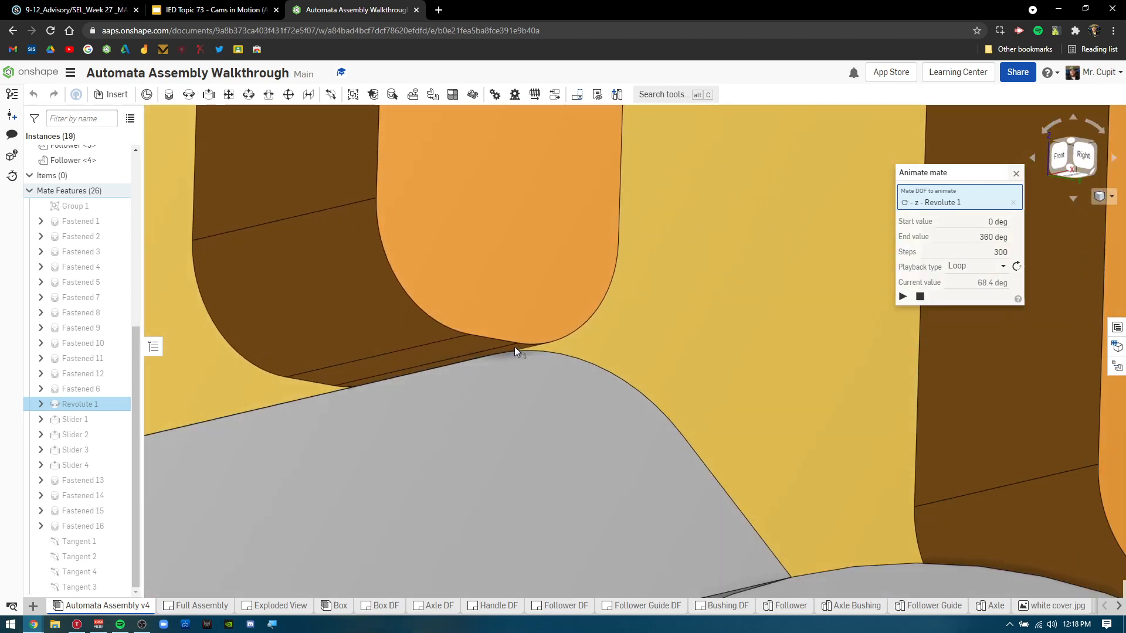
scroll(529, 354, "down", 10)
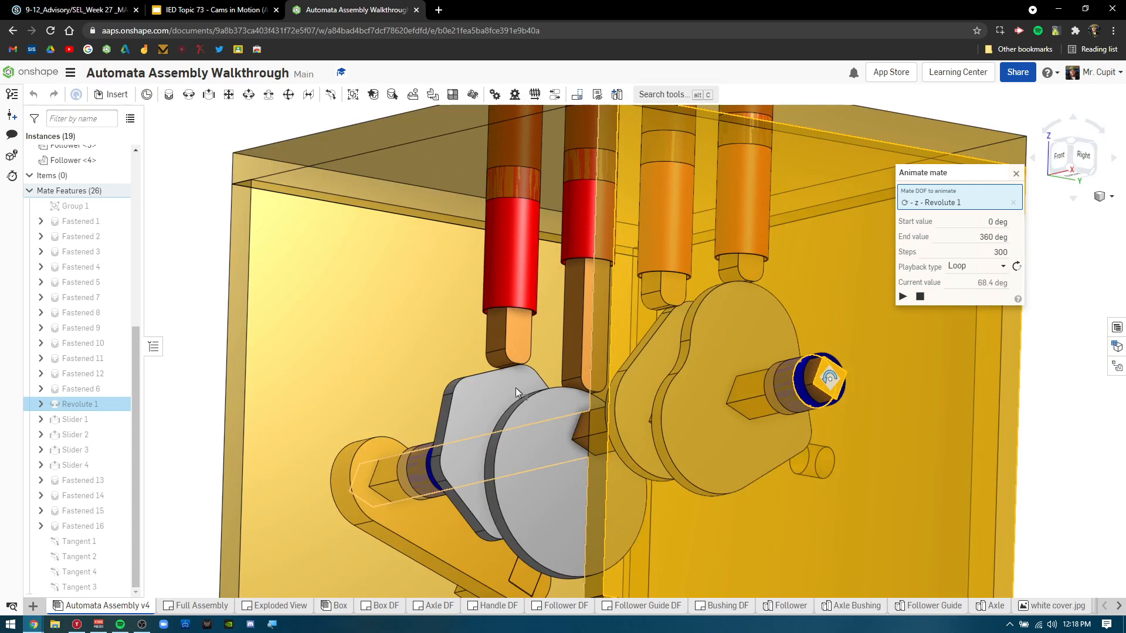
right_click_drag(515, 388, 718, 340)
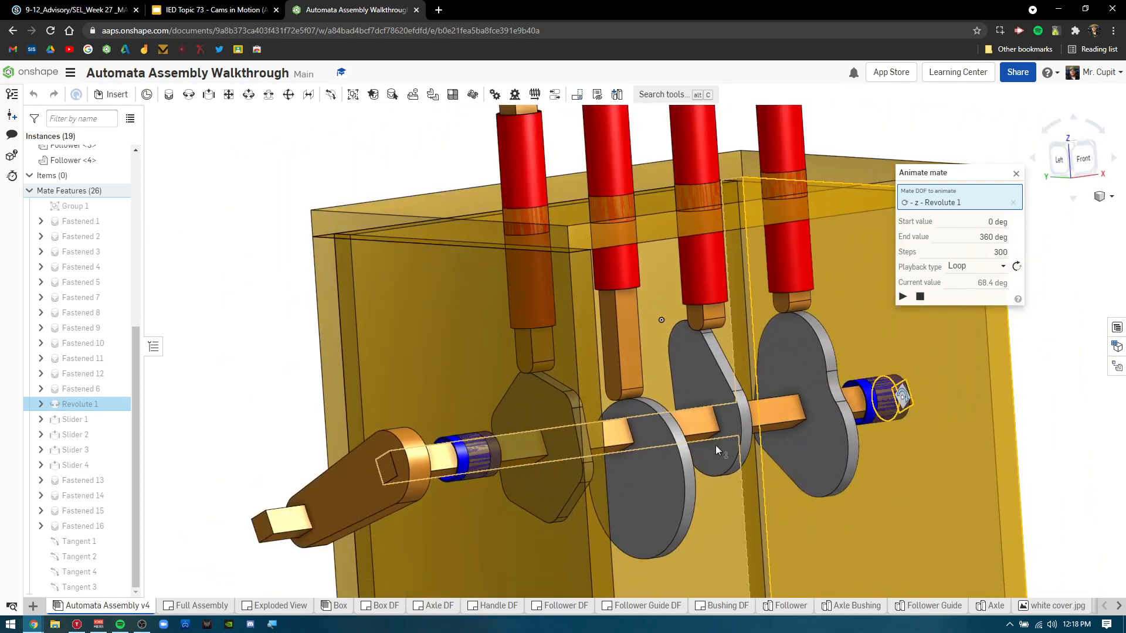
scroll(703, 385, "down", 4)
middle_click_drag(622, 377, 469, 330)
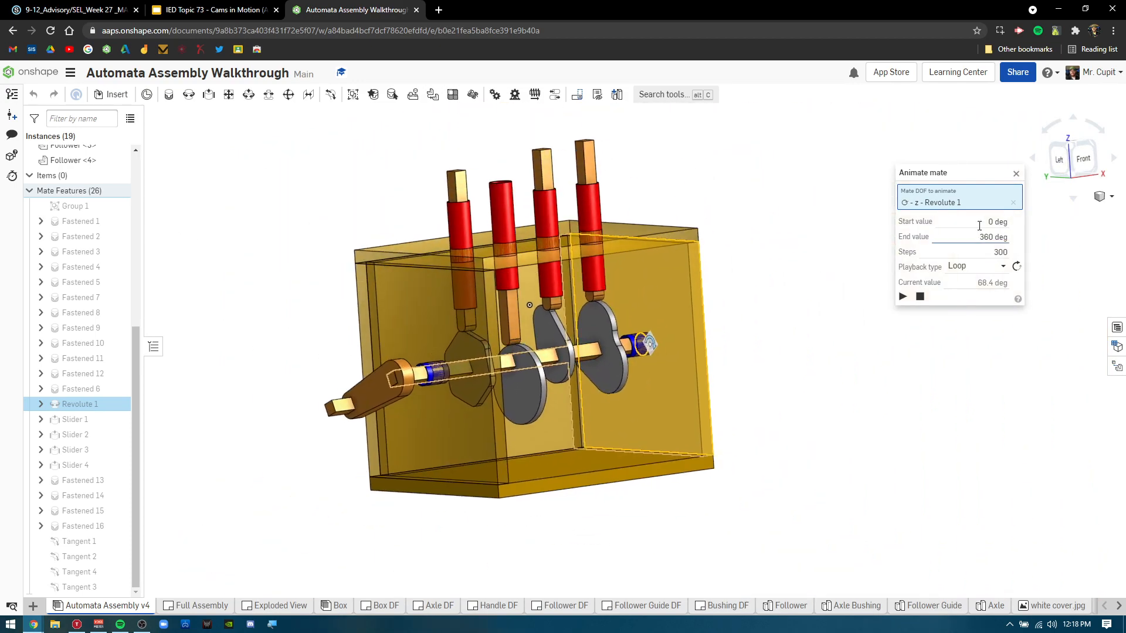
- Close the Revolute 1 animation and fit the whole automata box in view
left_click(1016, 176)
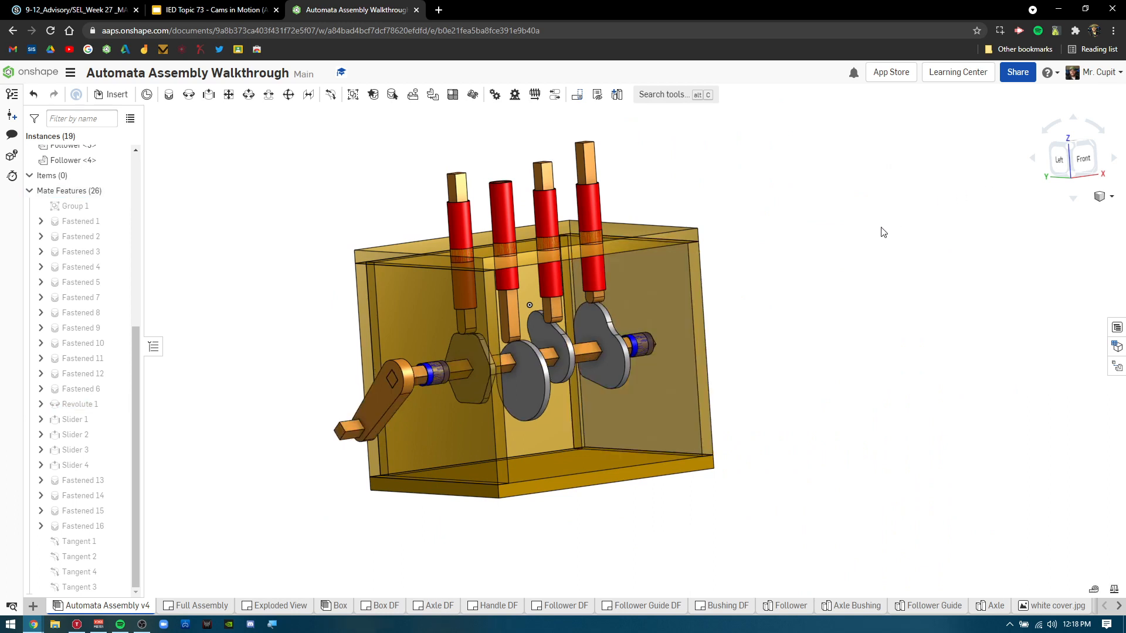
right_click_drag(883, 233, 858, 273)
key("f")
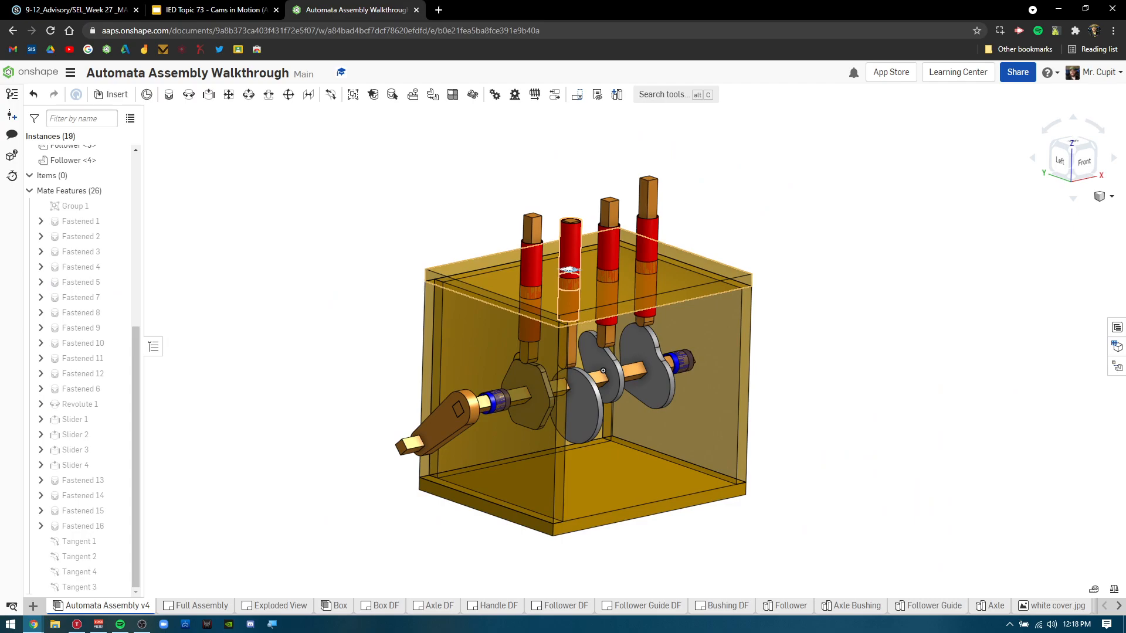